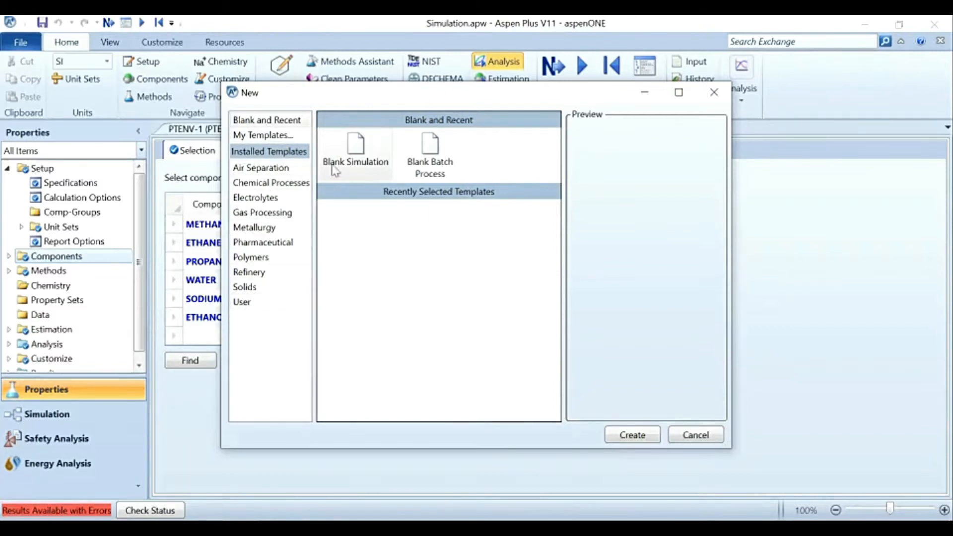
Step: Create a new blank simulation without closing the current run
click(357, 164)
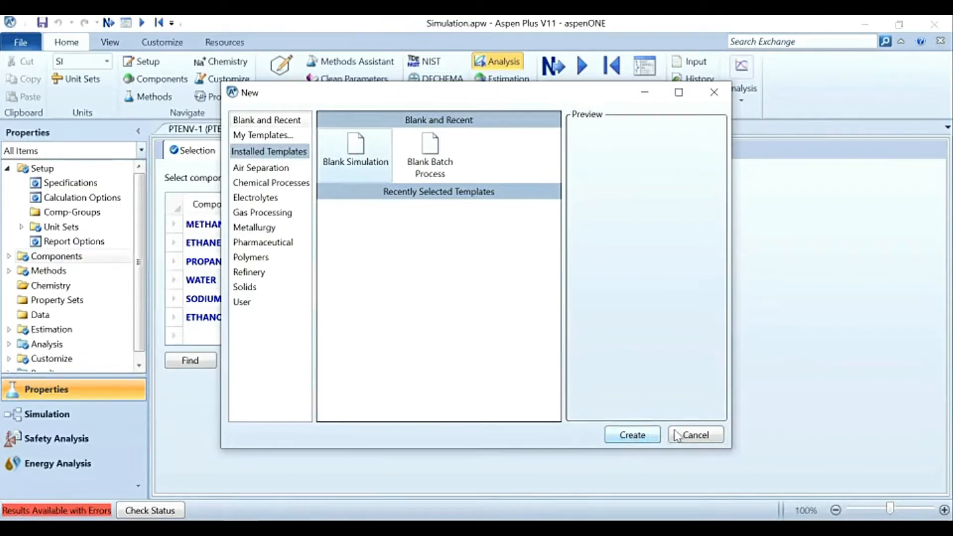
click(643, 437)
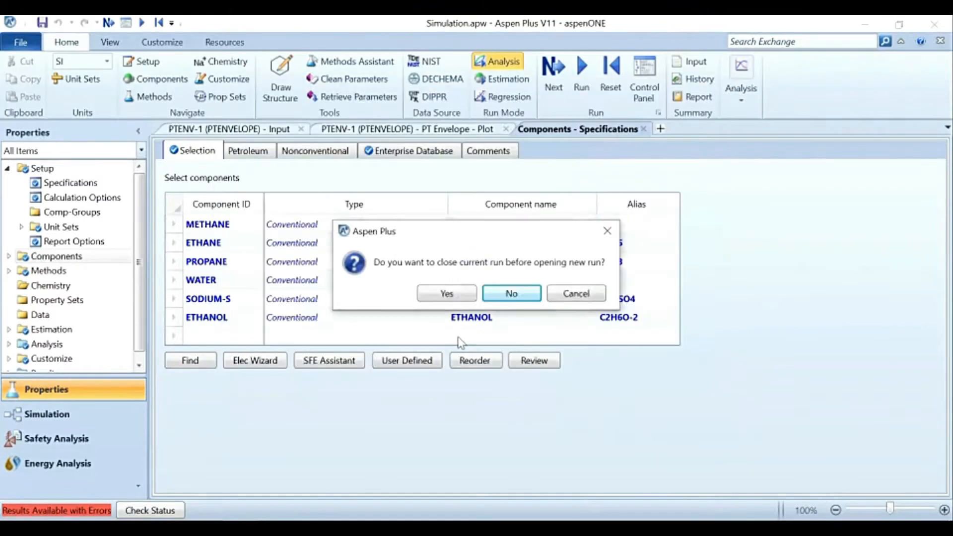
click(503, 295)
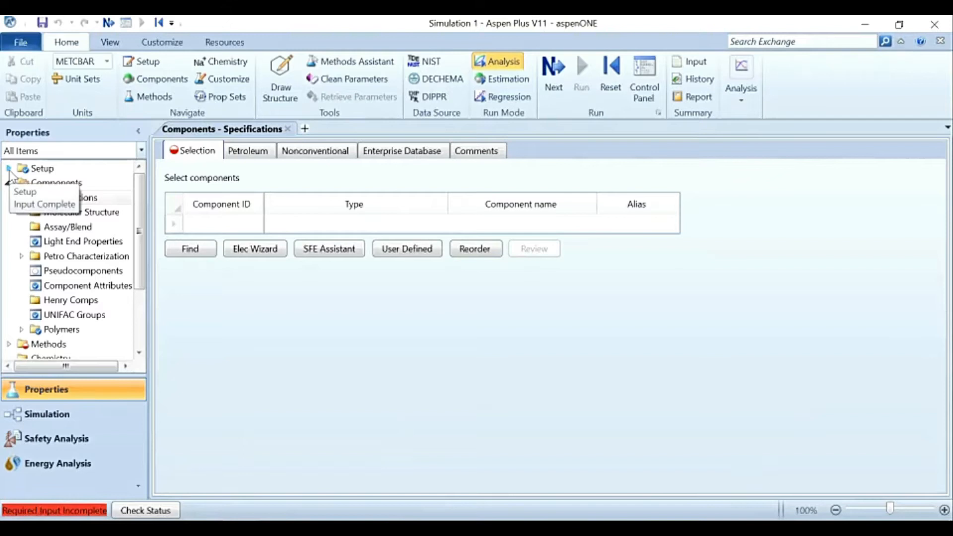
Step: Enter "Aula 11" as the title in the global setup specifications
click(8, 169)
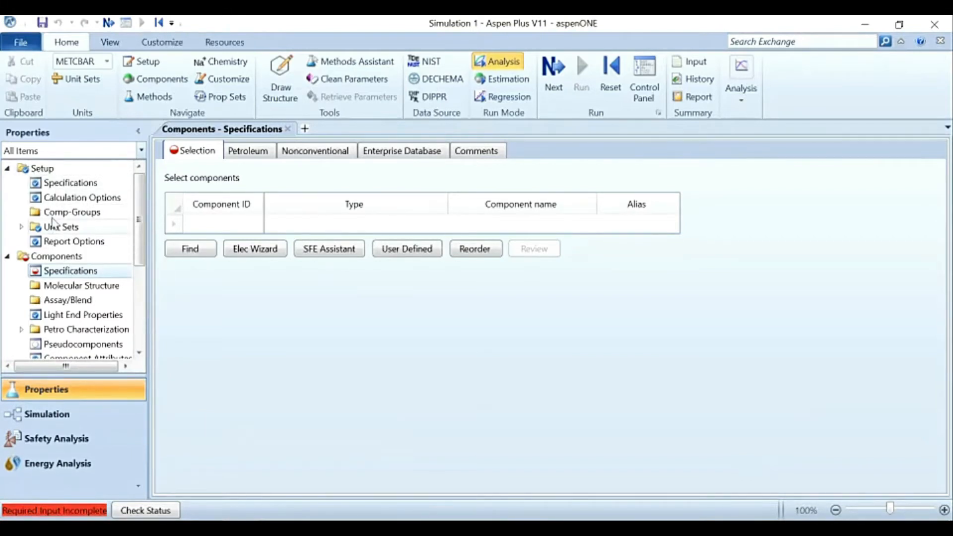
click(70, 185)
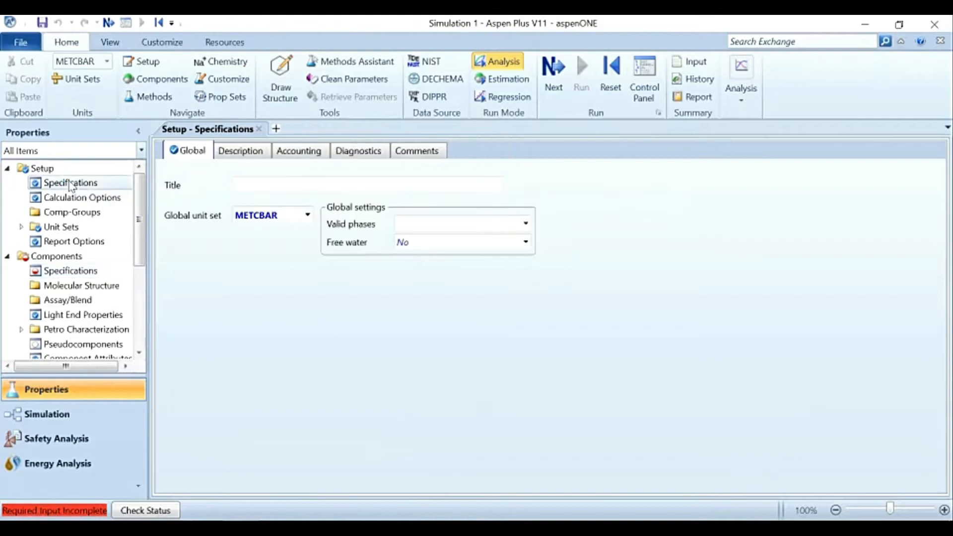
click(241, 182)
text(Aula 11)
click(221, 276)
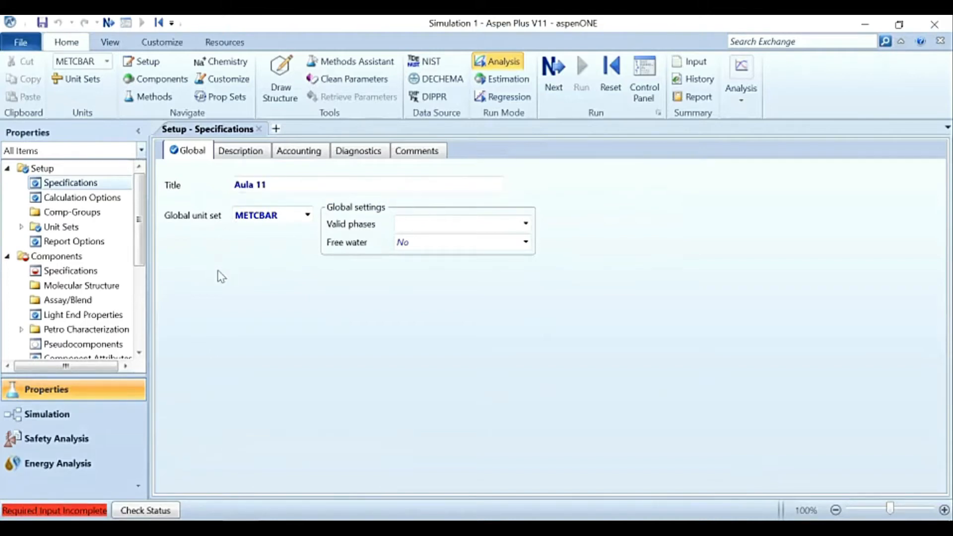
Step: Set the global unit set to SI in the setup specifications
click(307, 215)
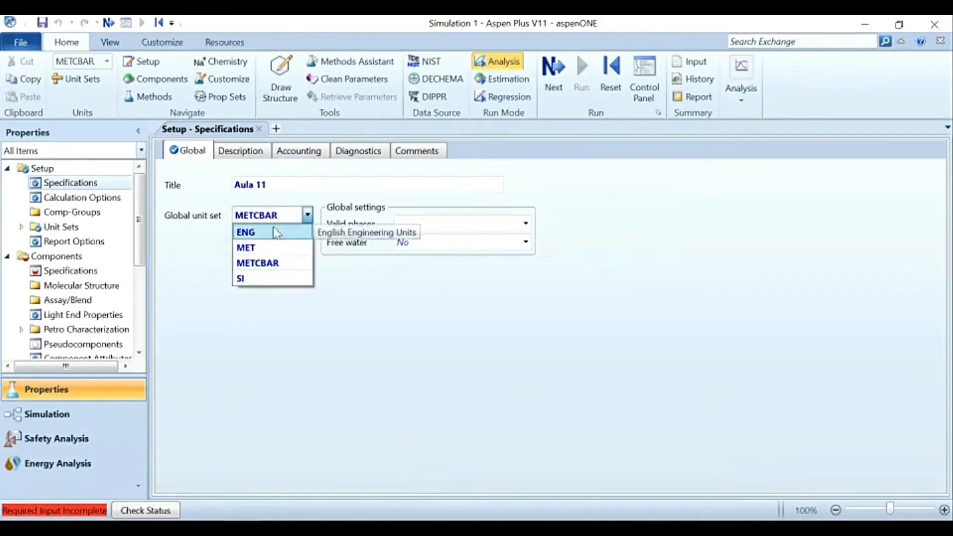
click(256, 278)
click(259, 280)
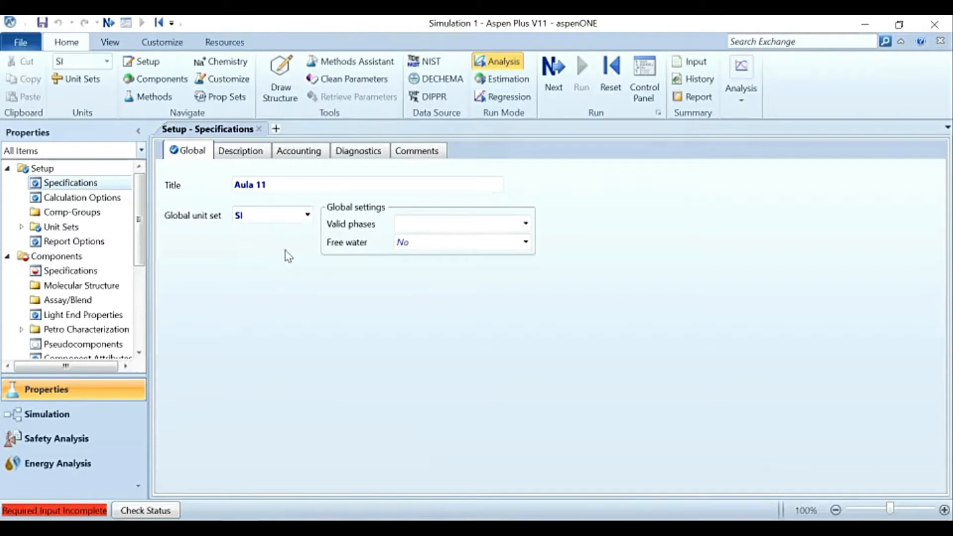
click(308, 215)
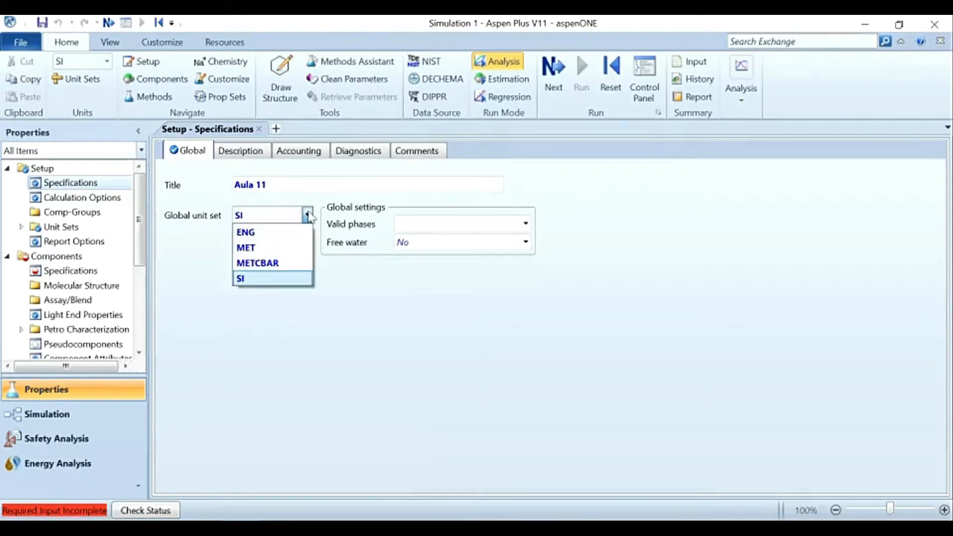
click(285, 280)
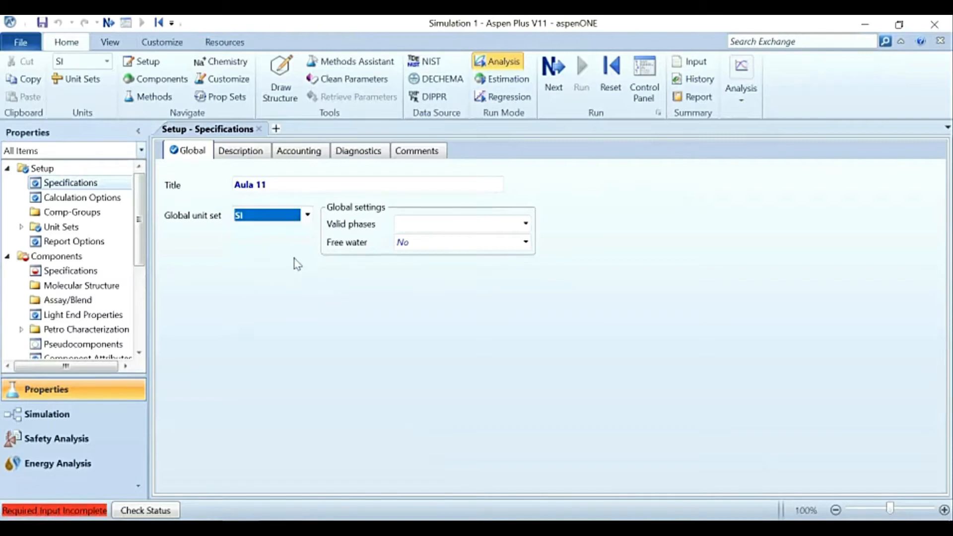
click(296, 263)
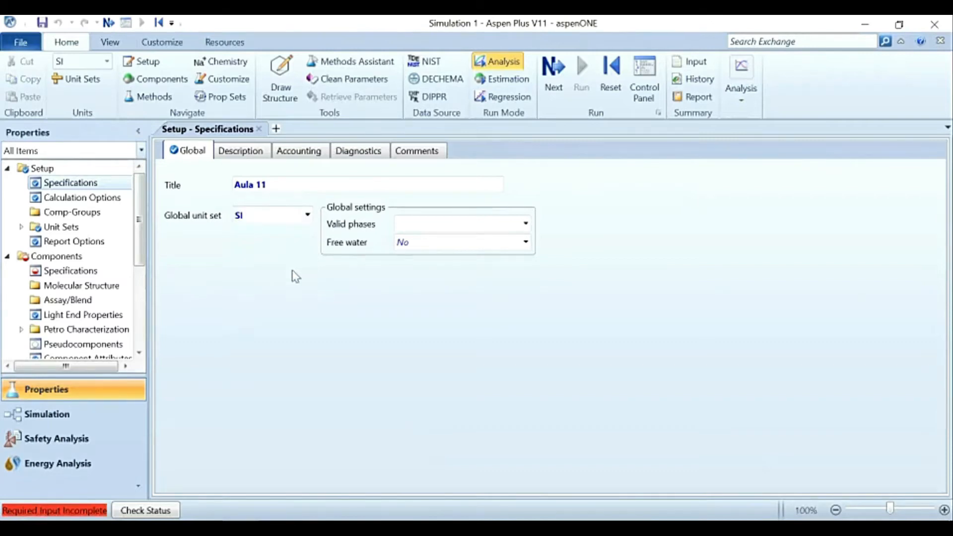
Step: Review the setup's valid phases choices, calculation and flash convergence options, and report options
click(525, 224)
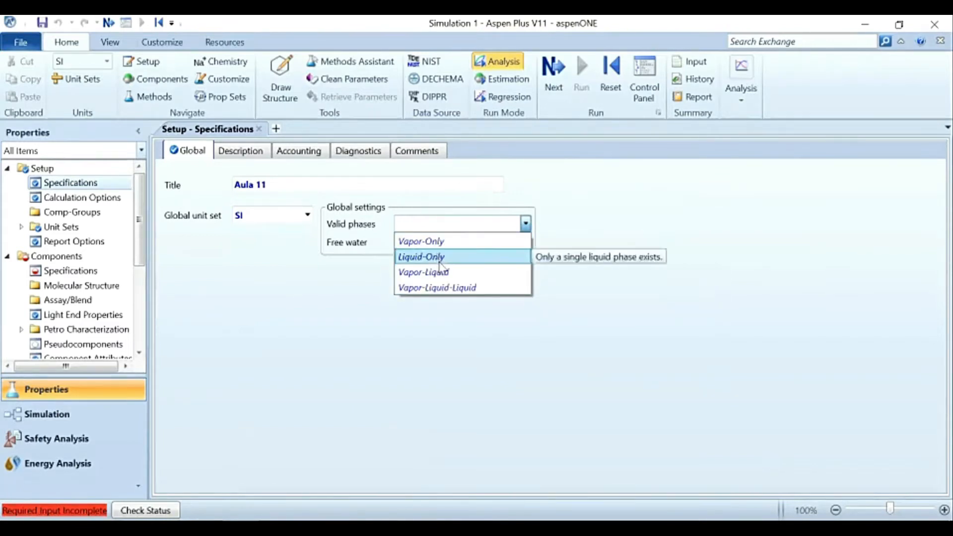
click(375, 282)
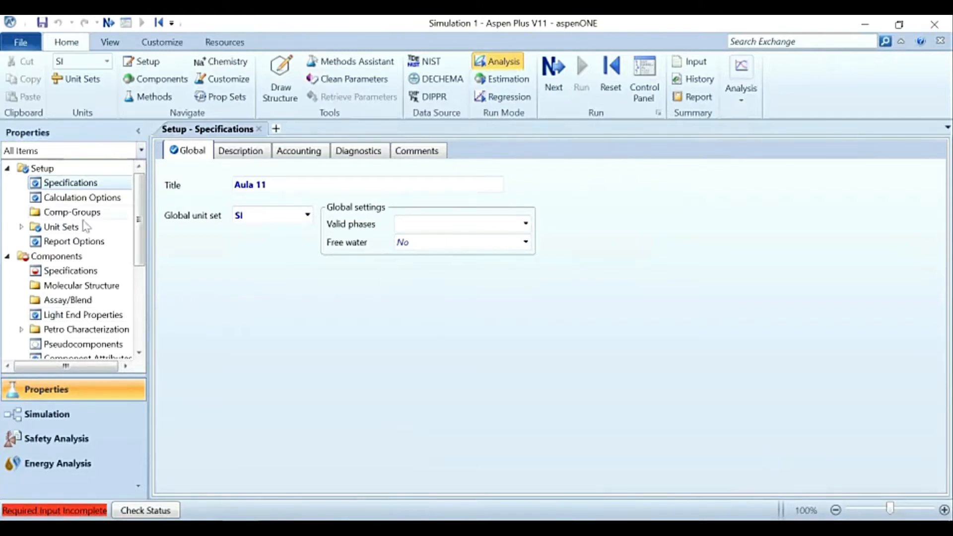
click(96, 198)
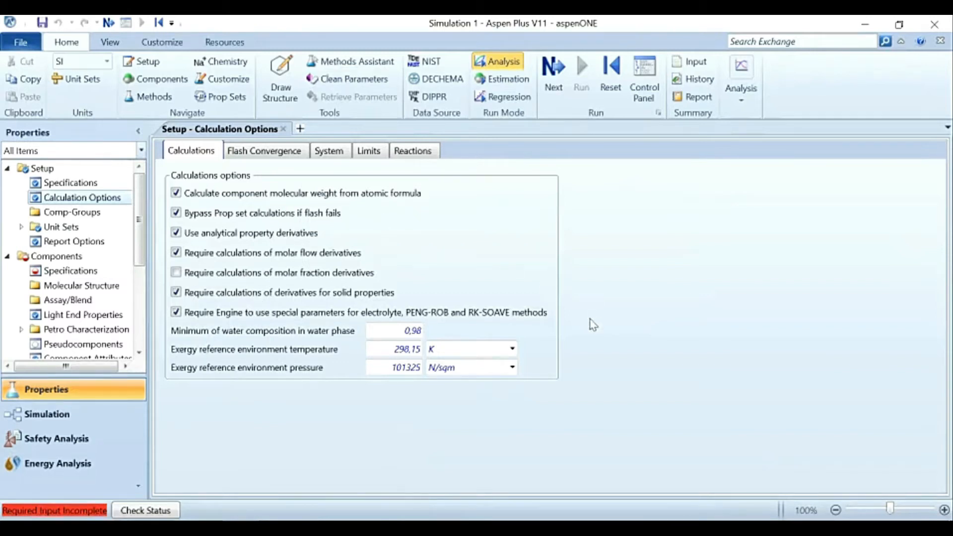
click(265, 154)
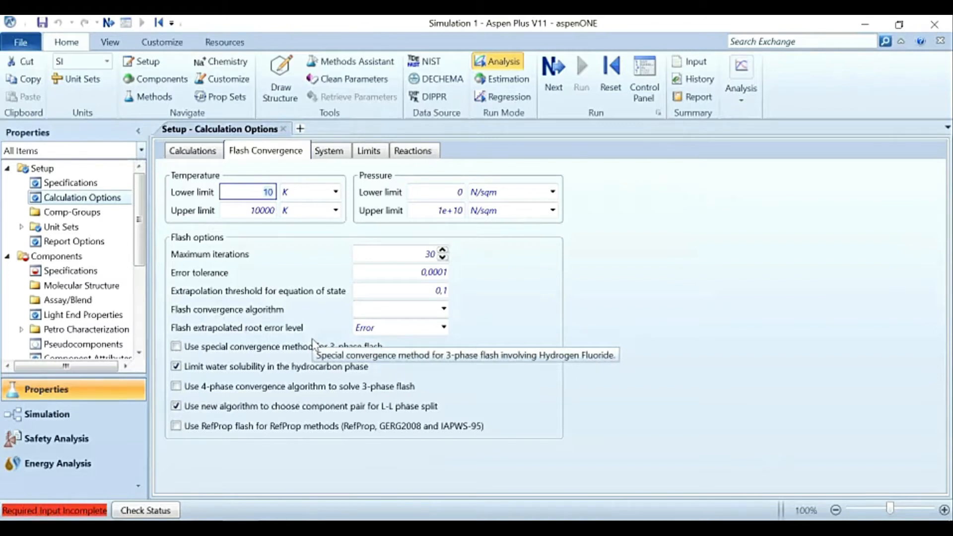
click(479, 342)
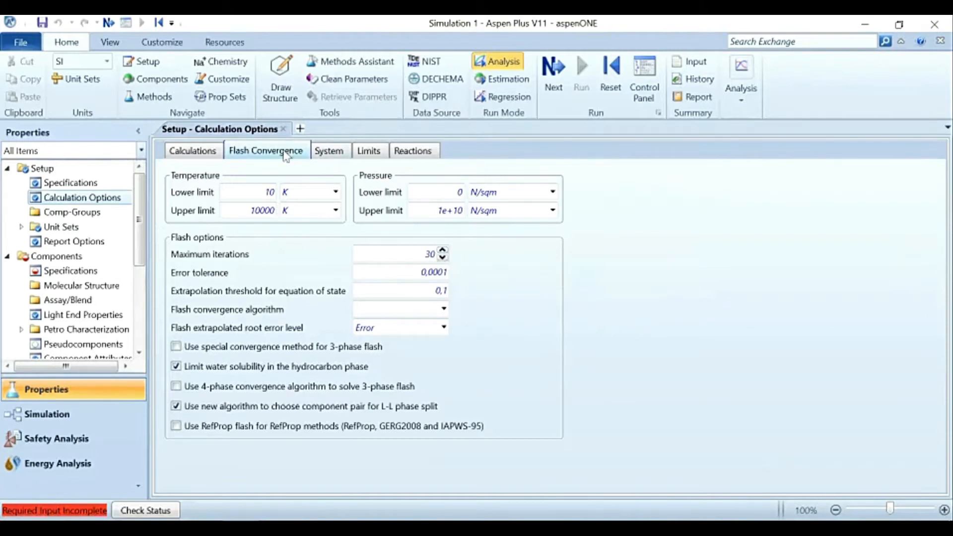
click(73, 240)
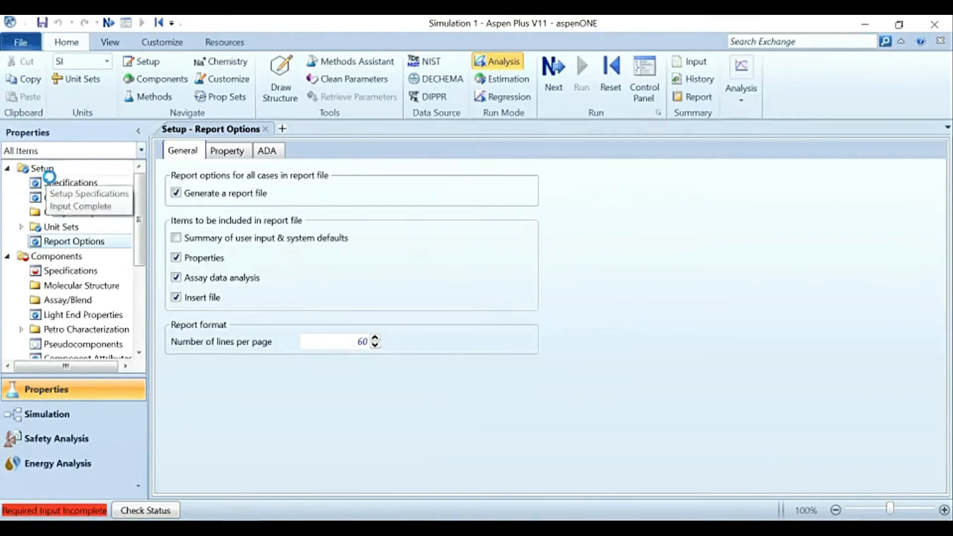
click(52, 183)
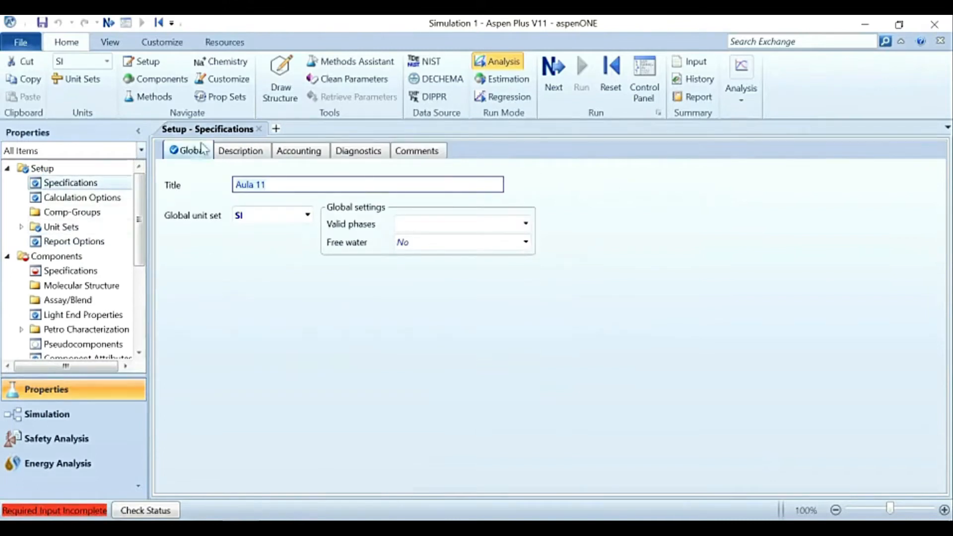
click(276, 259)
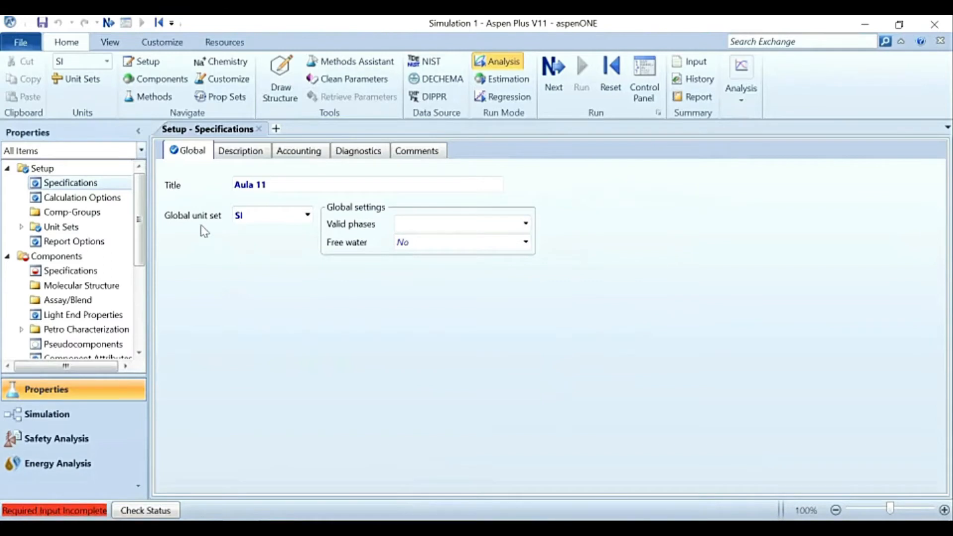
Step: Collapse the Setup folder and open the specifications form for the components
click(10, 169)
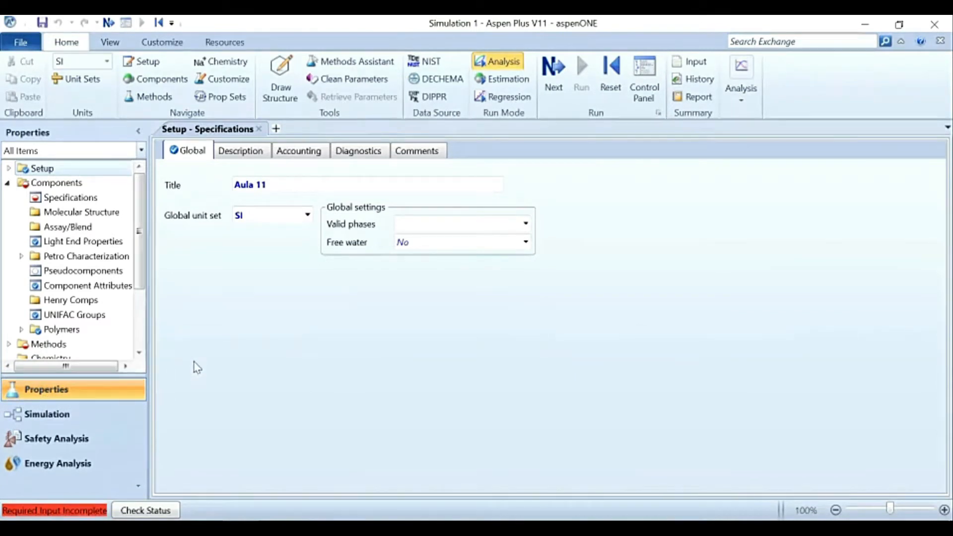
mouse_move(139, 231)
mouse_down()
mouse_move(139, 293)
mouse_move(140, 223)
mouse_up()
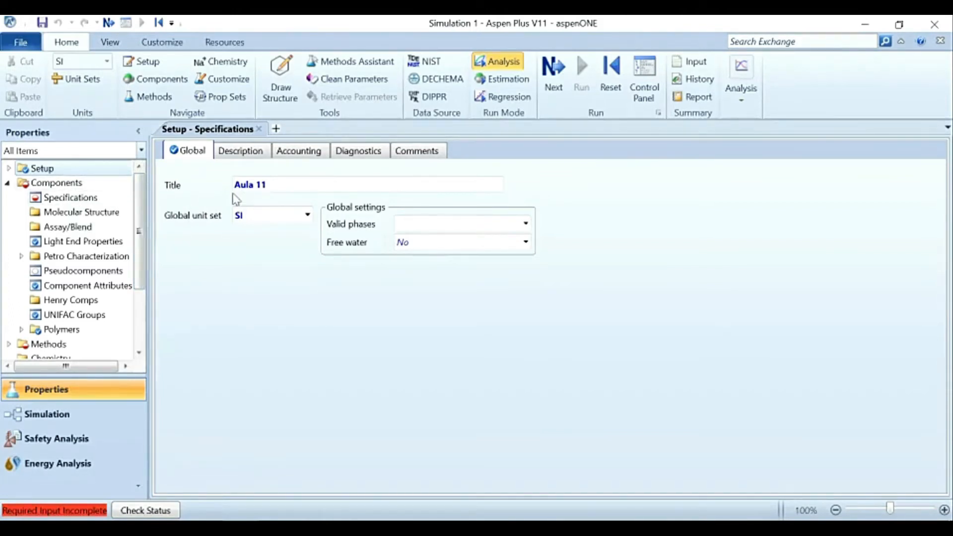
click(62, 197)
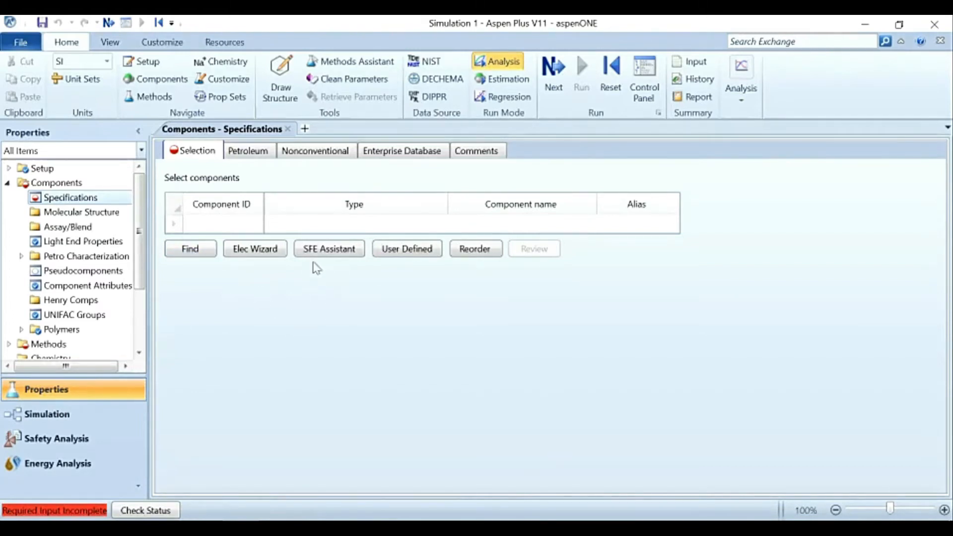
Step: Examine the available and selected pure component databanks in the enterprise database settings, then return to the component selection table
click(381, 151)
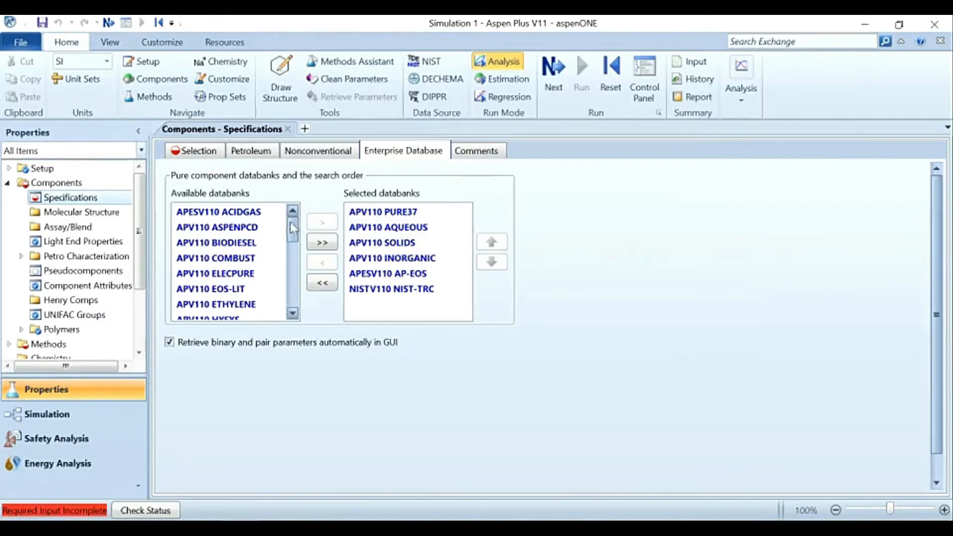
mouse_move(293, 234)
mouse_down()
mouse_move(291, 305)
mouse_move(293, 225)
mouse_up()
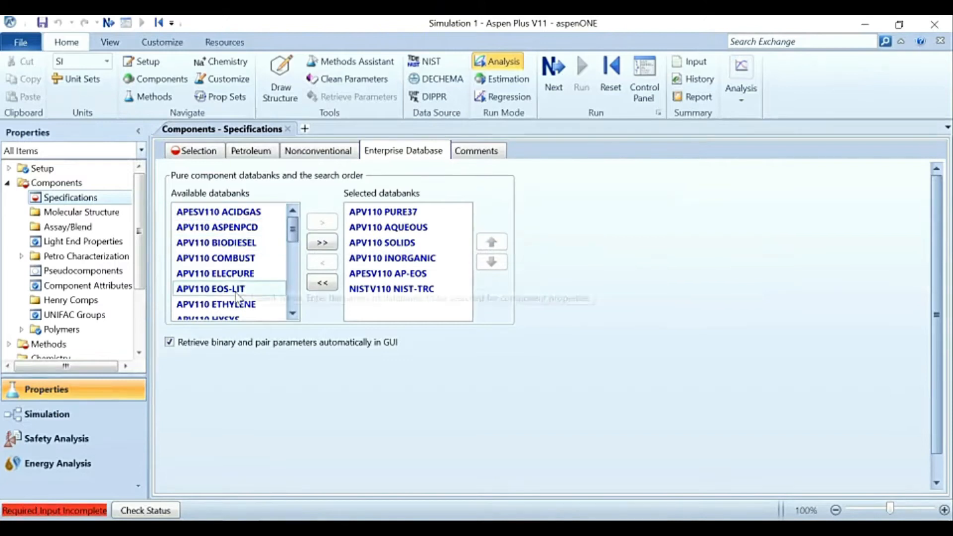
scroll(237, 300, down, 1)
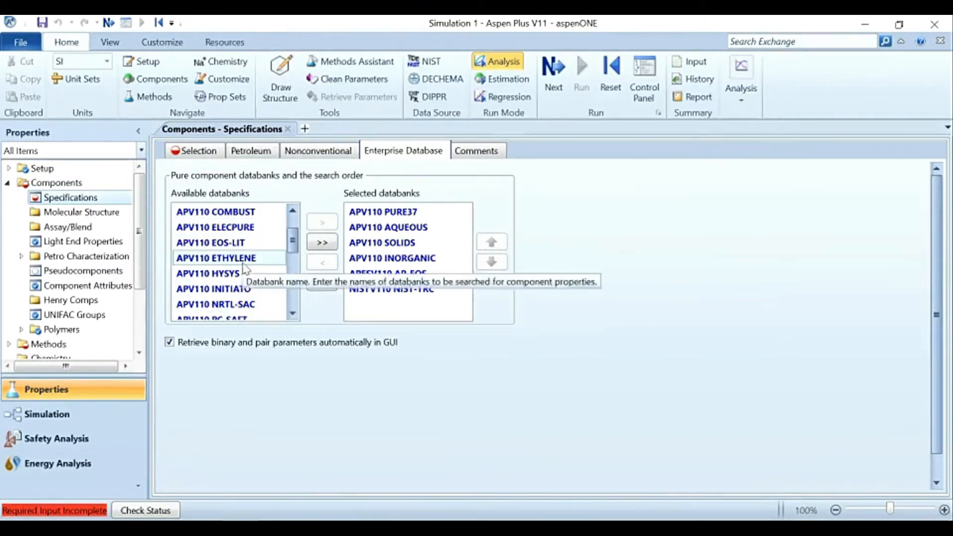
scroll(248, 243, up, 1)
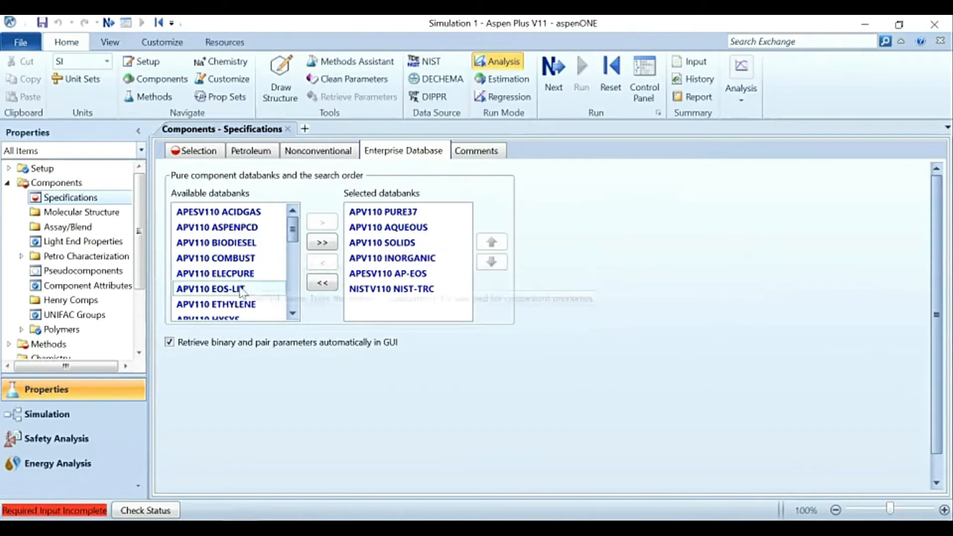
scroll(235, 293, down, 7)
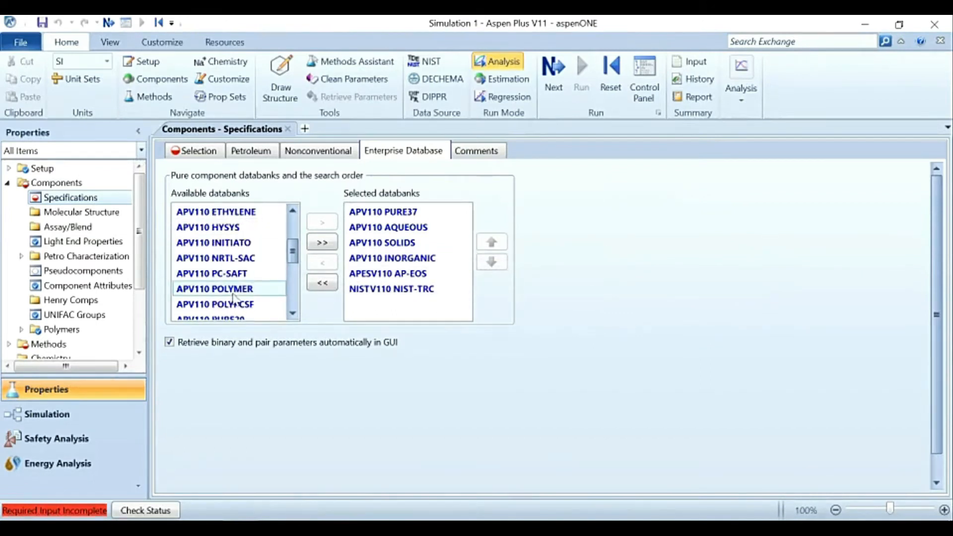
scroll(234, 297, up, 7)
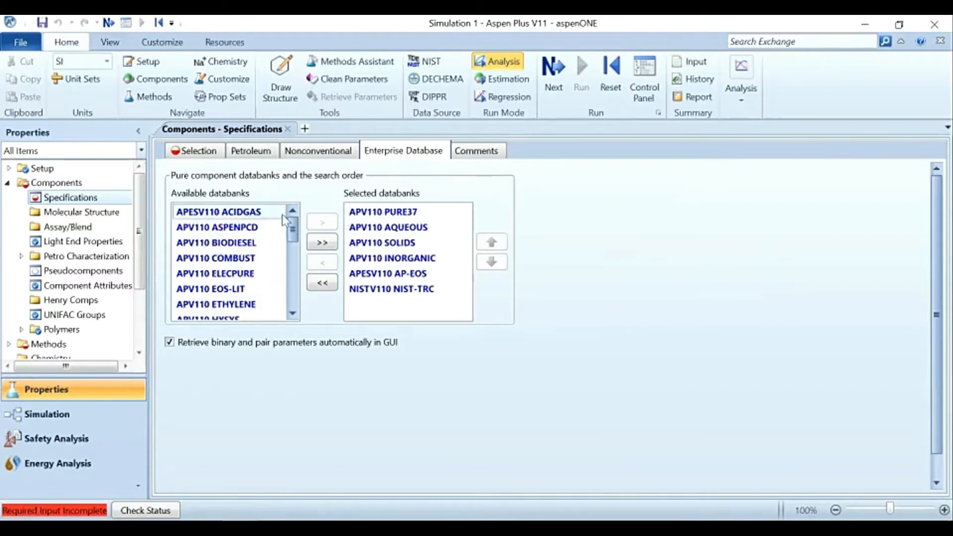
scroll(293, 310, down, 7)
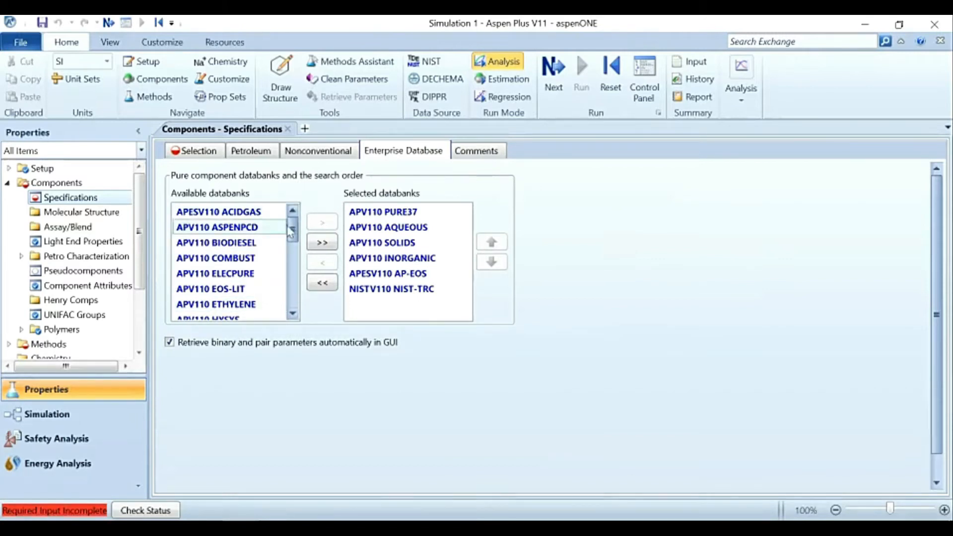
drag(294, 308, 242, 188)
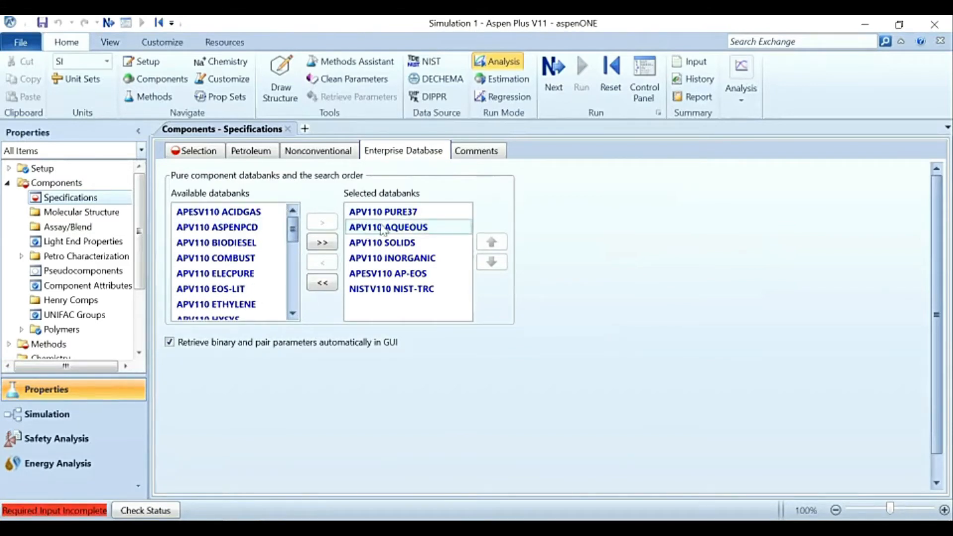
click(246, 243)
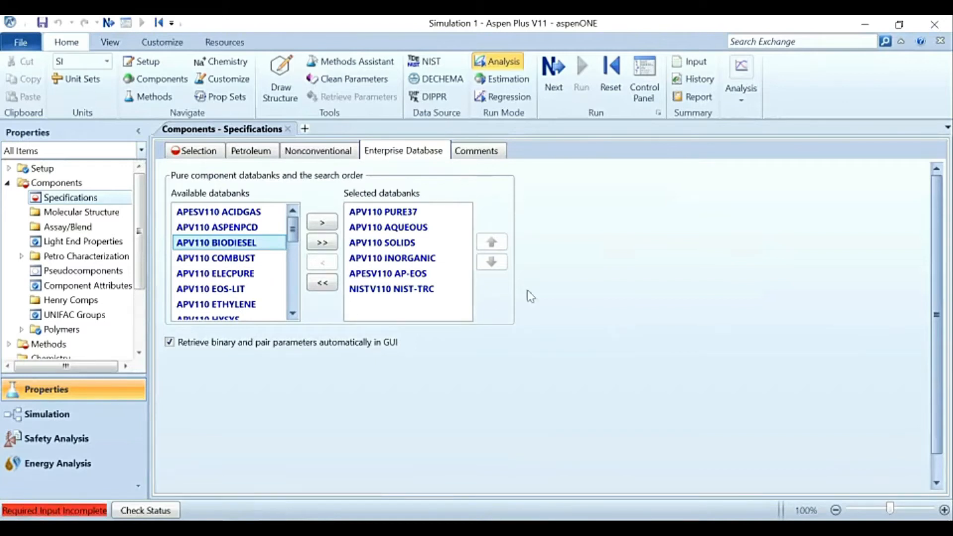
click(556, 232)
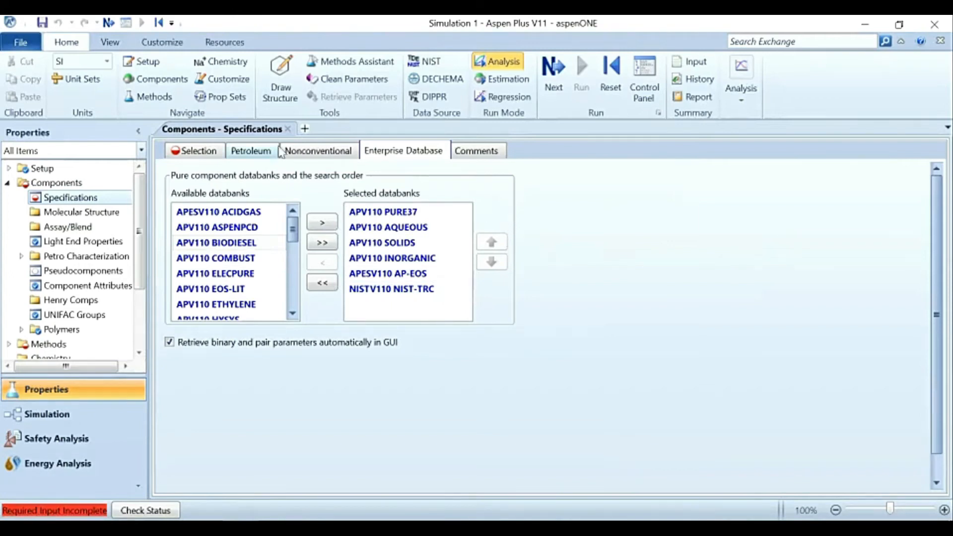
click(222, 158)
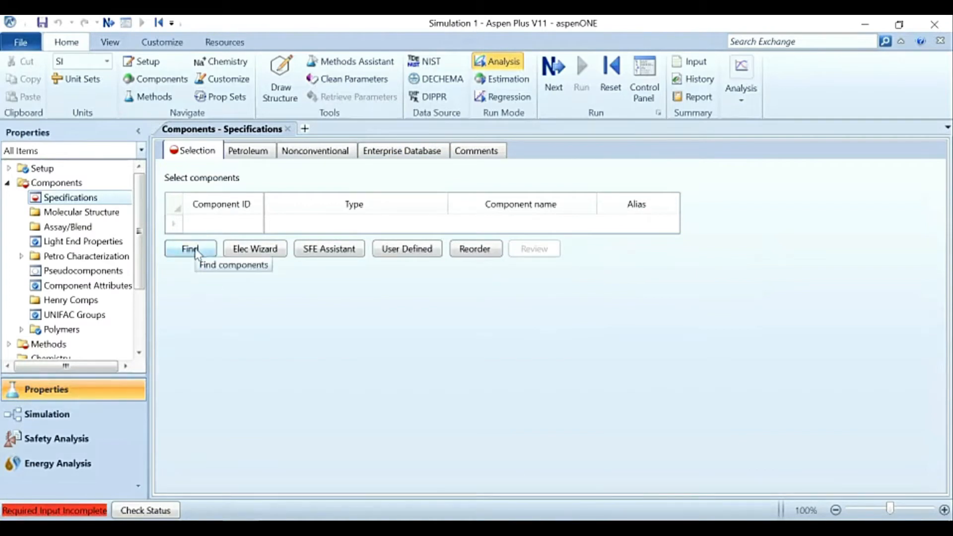
click(399, 157)
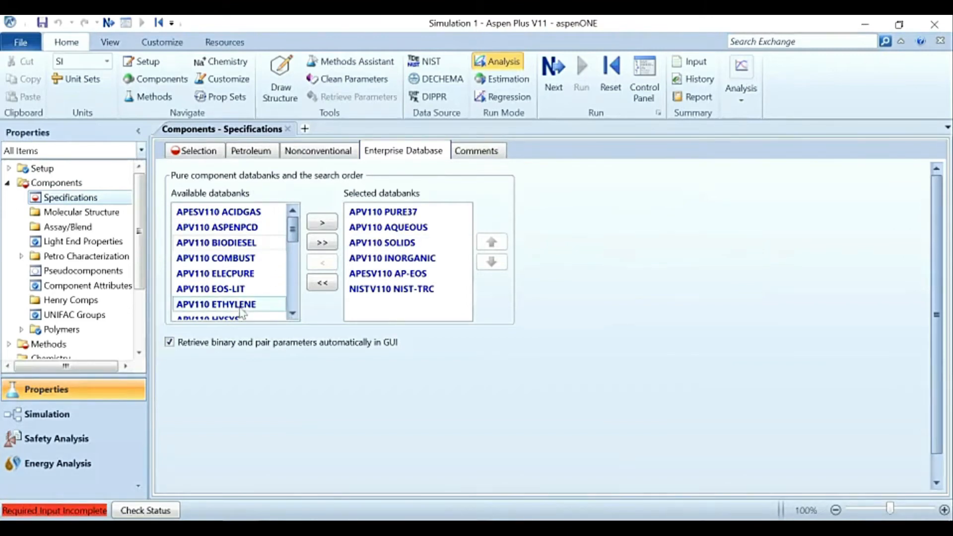
click(197, 150)
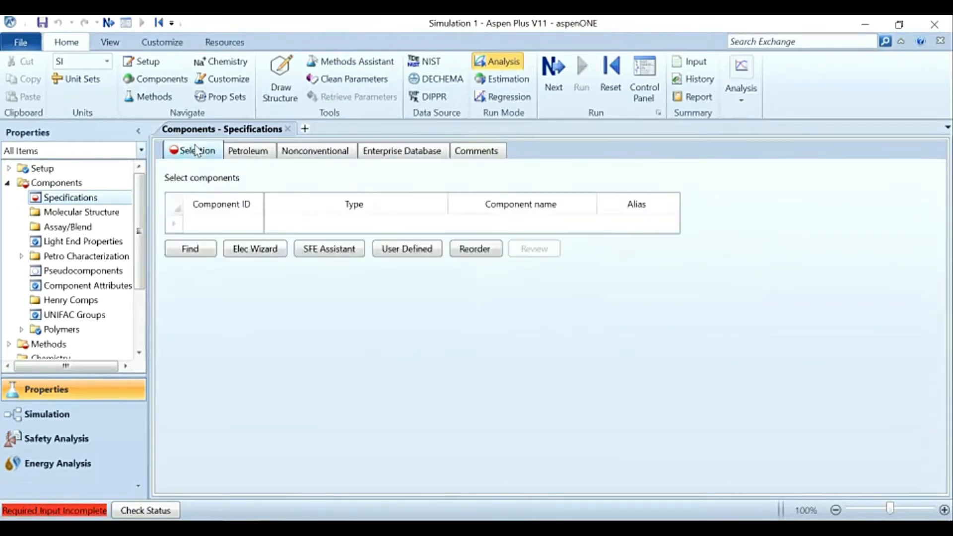
Step: Search the compound databanks for names containing methane and add METHANE (CH4) to the component list
click(197, 249)
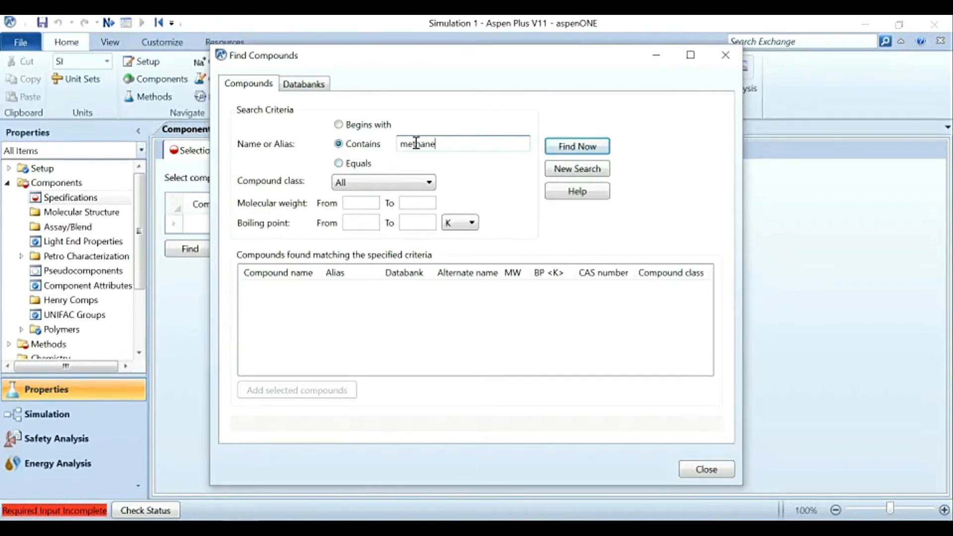
click(578, 149)
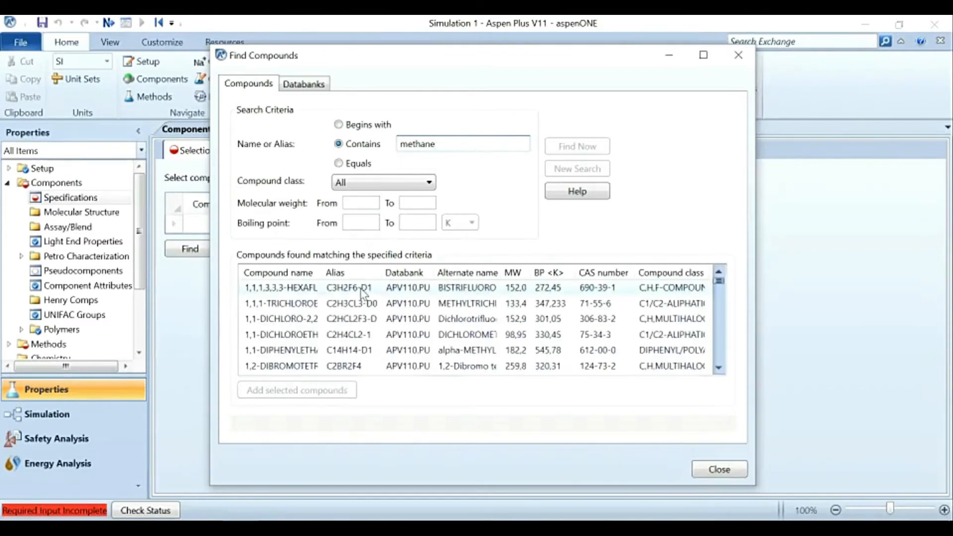
scroll(363, 292, down, 10)
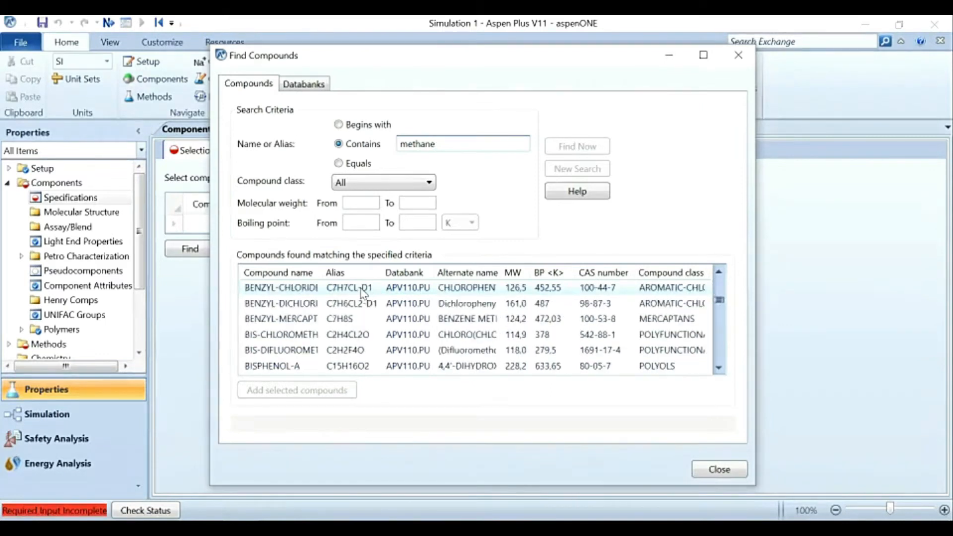
scroll(349, 303, down, 10)
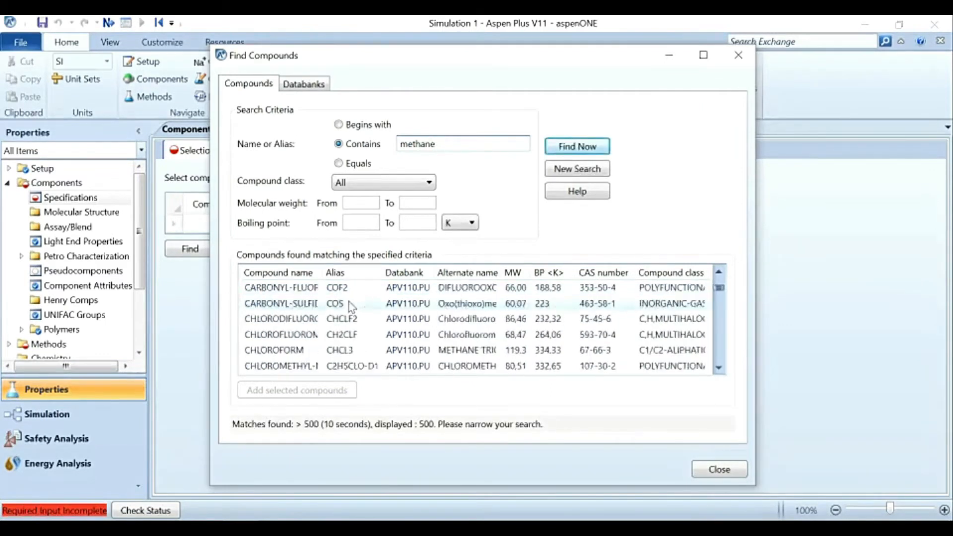
scroll(349, 304, down, 1)
scroll(349, 305, up, 5)
scroll(349, 303, up, 6)
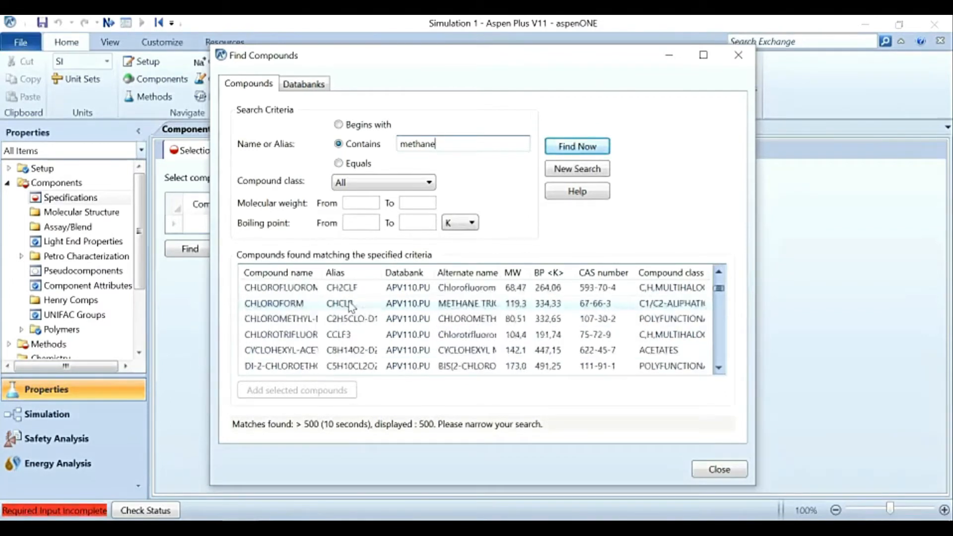
scroll(349, 303, up, 10)
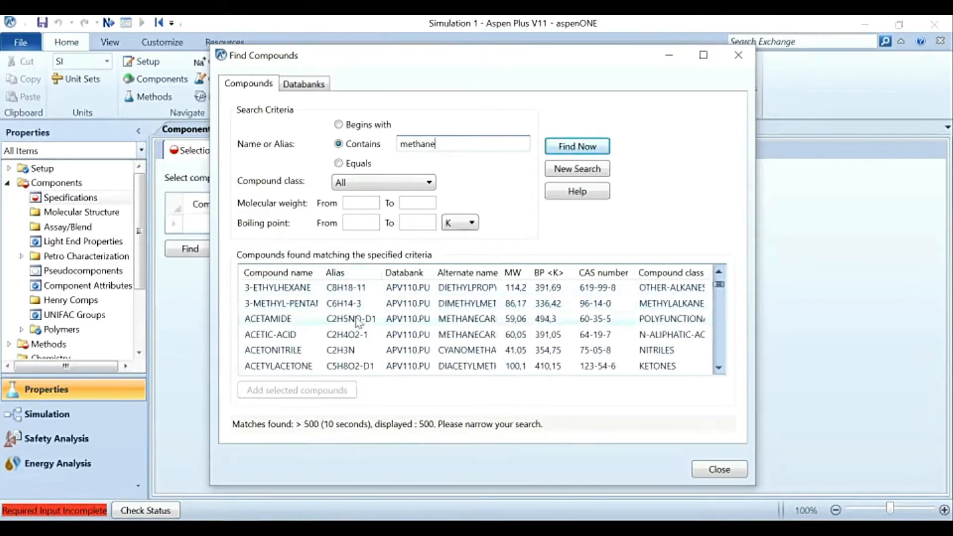
scroll(349, 317, down, 5)
scroll(353, 335, down, 3)
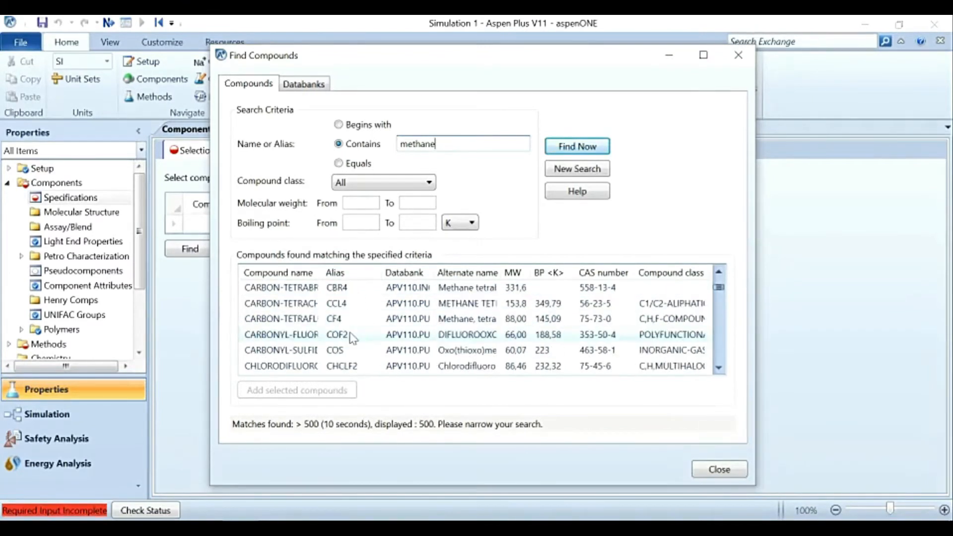
scroll(355, 354, down, 5)
scroll(356, 354, down, 2)
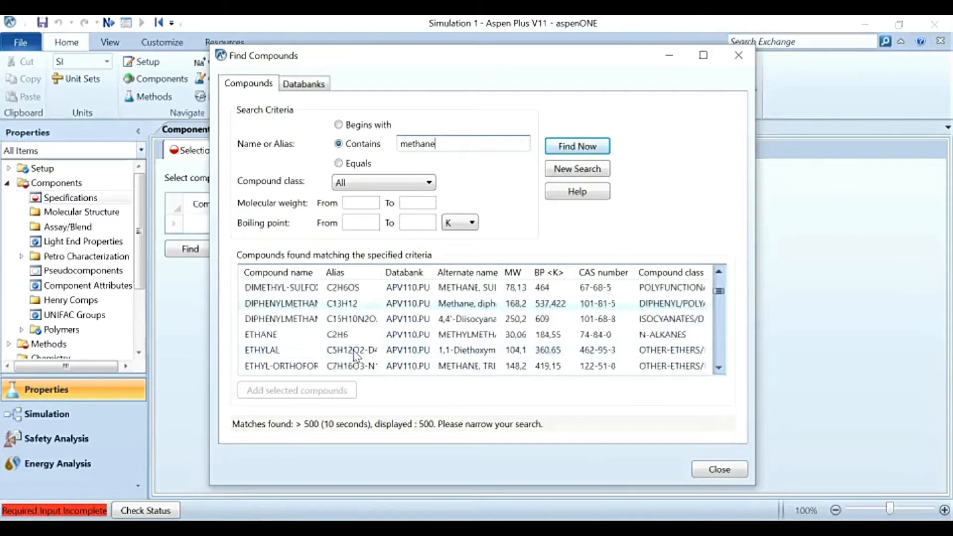
scroll(352, 343, down, 4)
scroll(354, 332, up, 2)
click(357, 320)
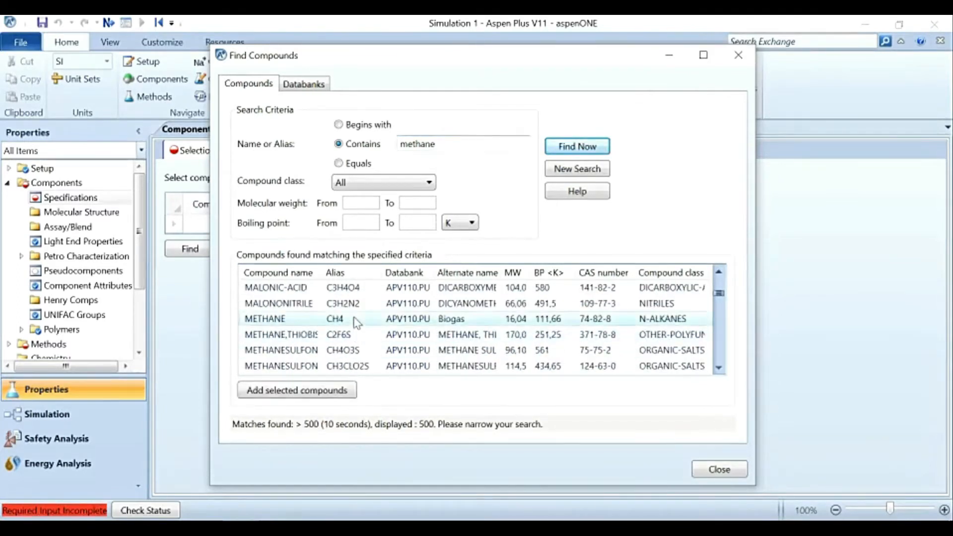
click(347, 392)
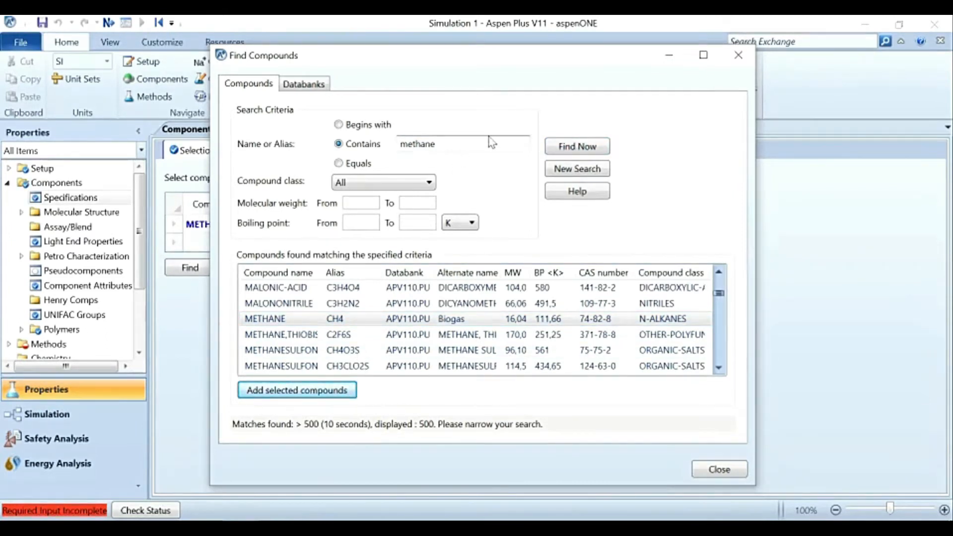
Step: Search for compounds whose name equals ethane and add ETHANE (C2H6) to the list without replacing methane
click(410, 143)
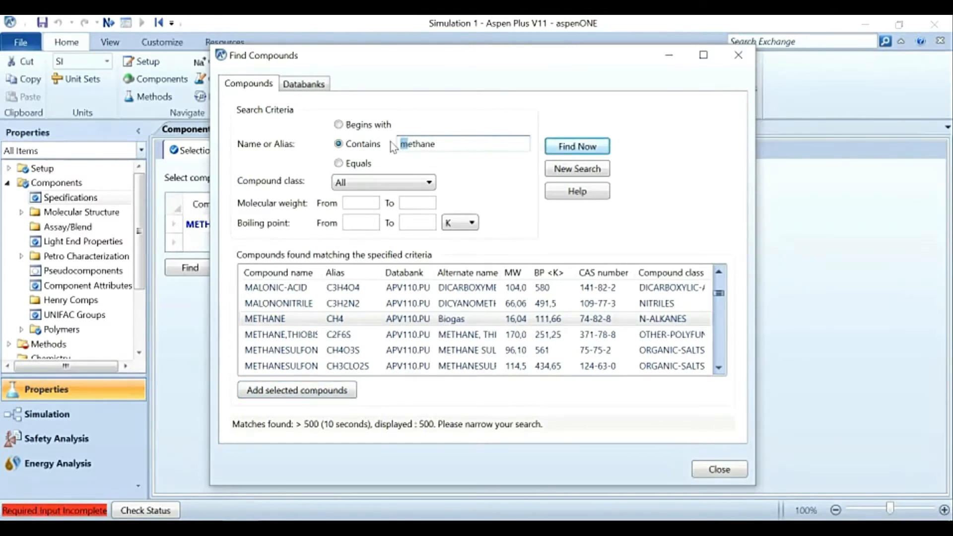
key(Delete)
click(338, 164)
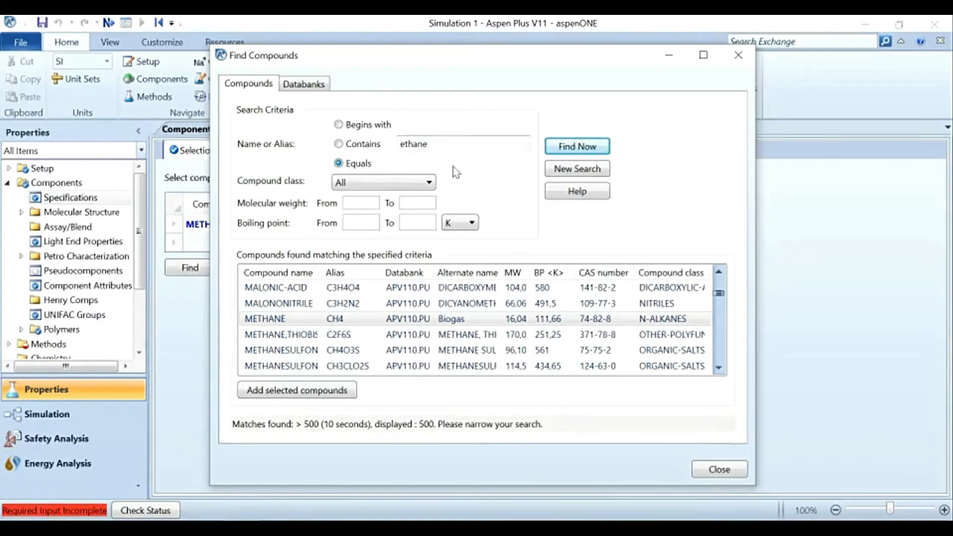
click(570, 149)
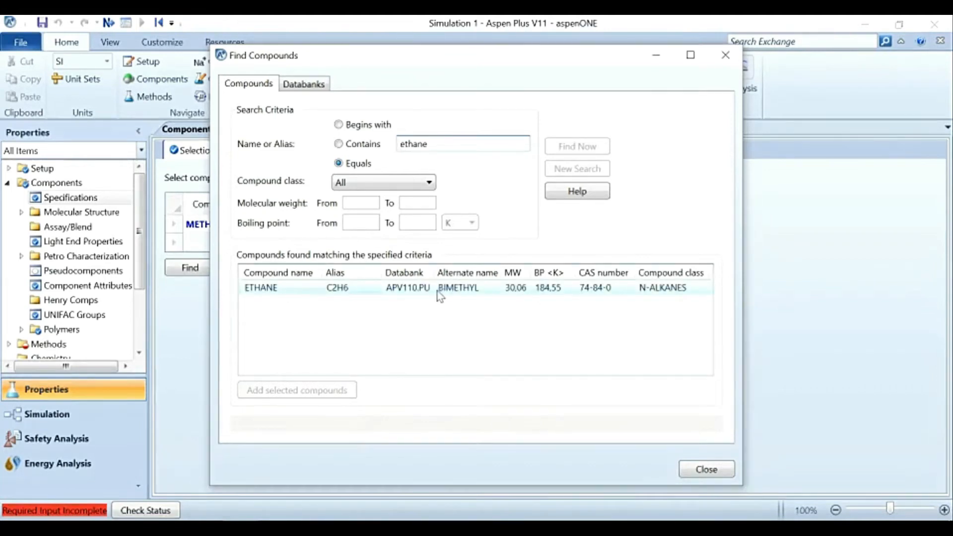
click(288, 292)
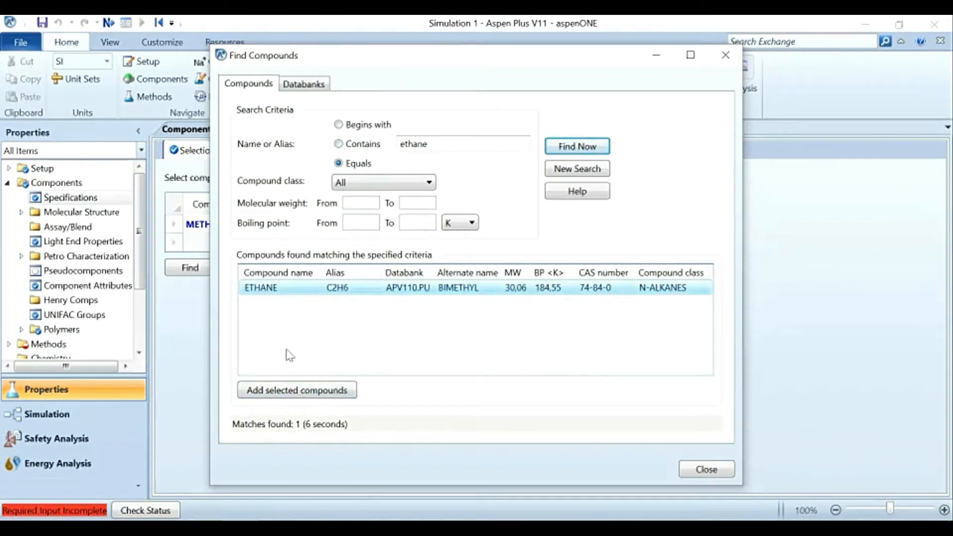
click(312, 390)
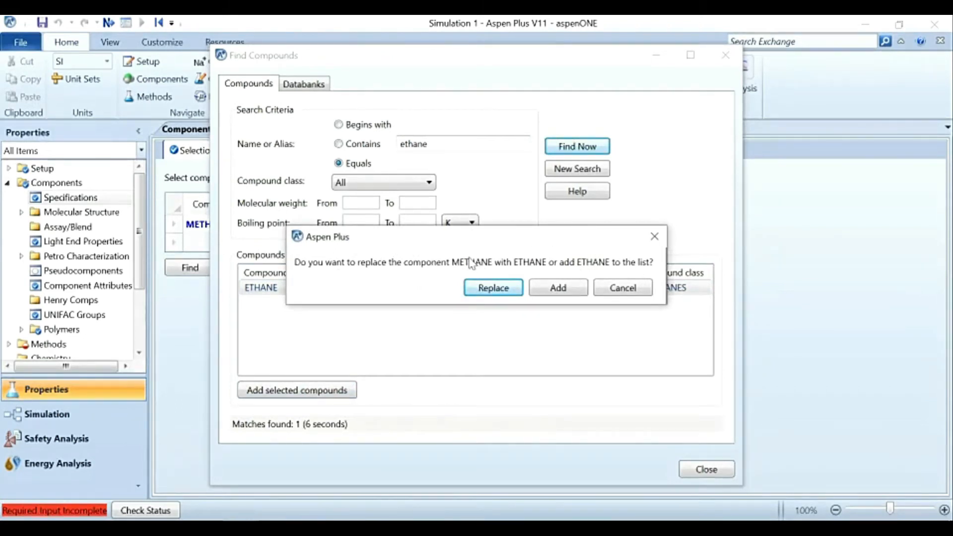
click(558, 288)
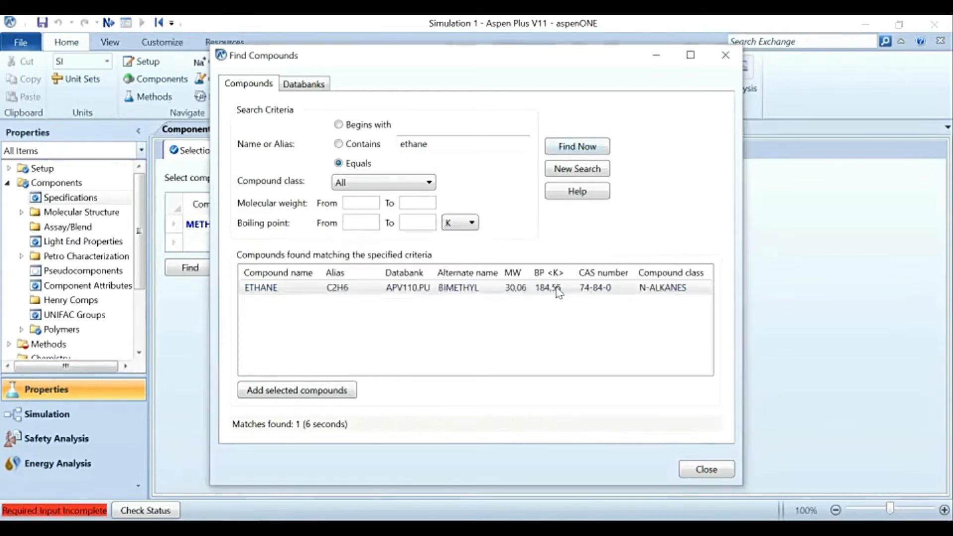
Step: Find the exact compound propane, add PROPANE (C3H8) to the list as a further component and close the compound search
double_click(437, 145)
text(pro)
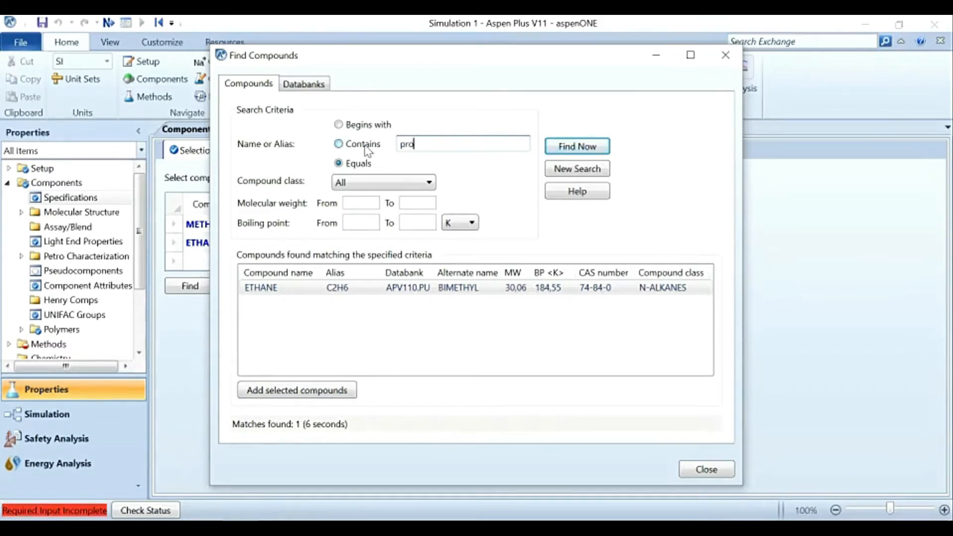
key(Return)
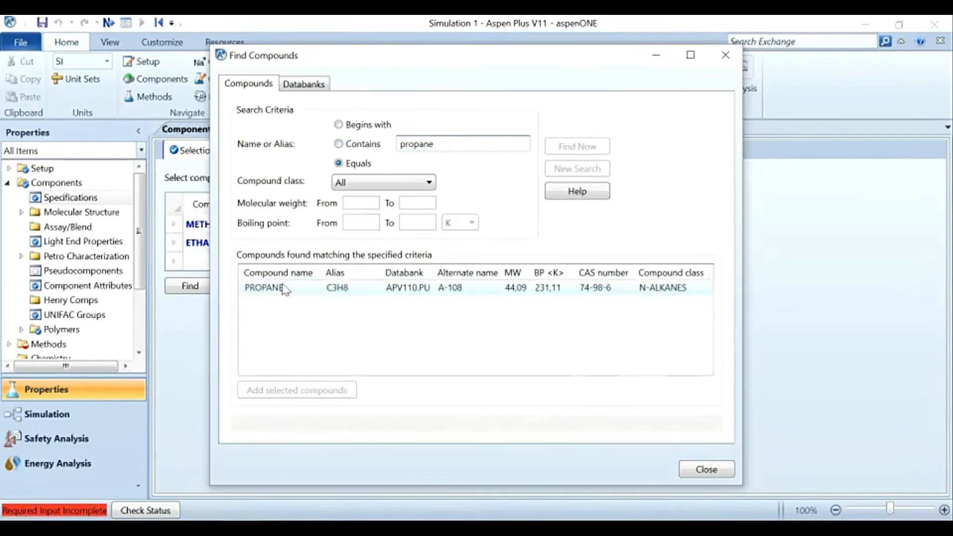
click(285, 288)
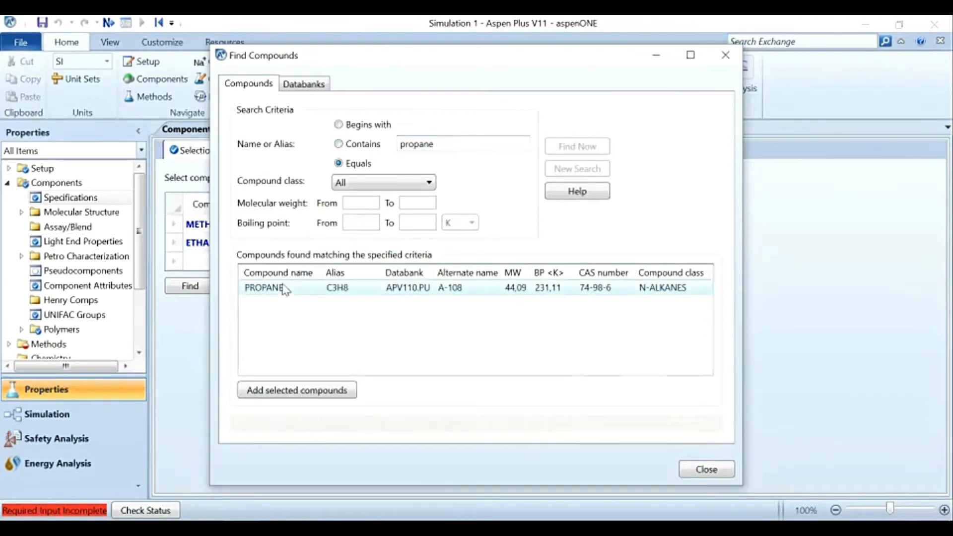
click(326, 392)
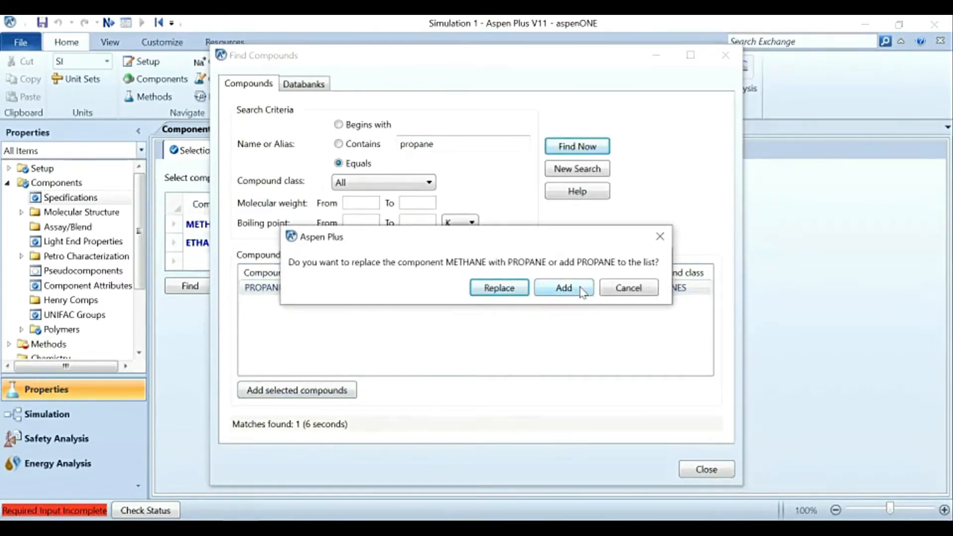
click(564, 288)
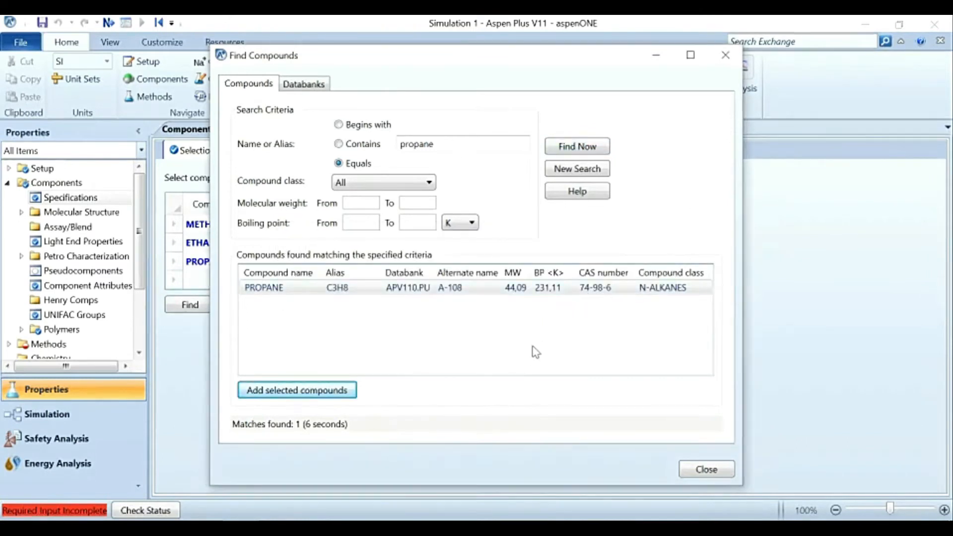
click(707, 470)
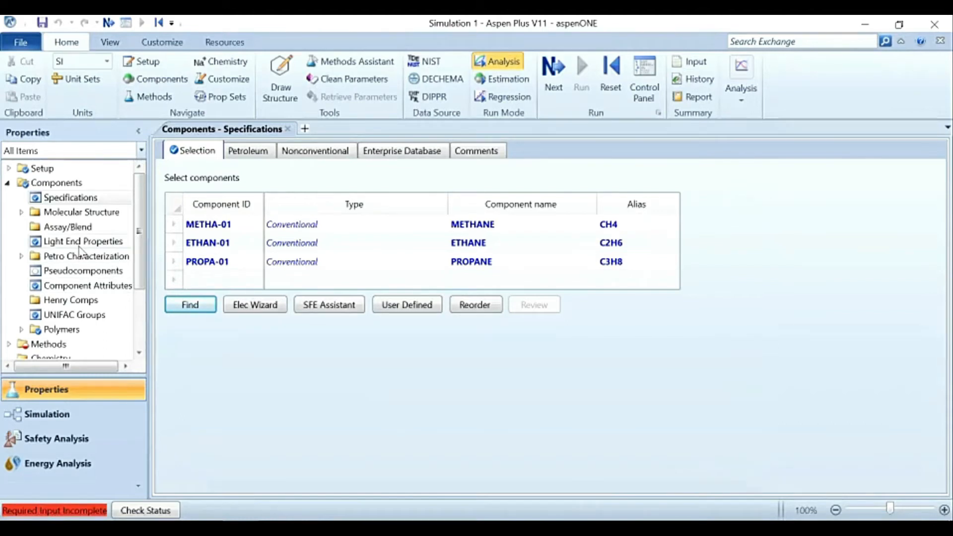
Step: Expand the Methods folder and open its specifications form
scroll(79, 251, down, 1)
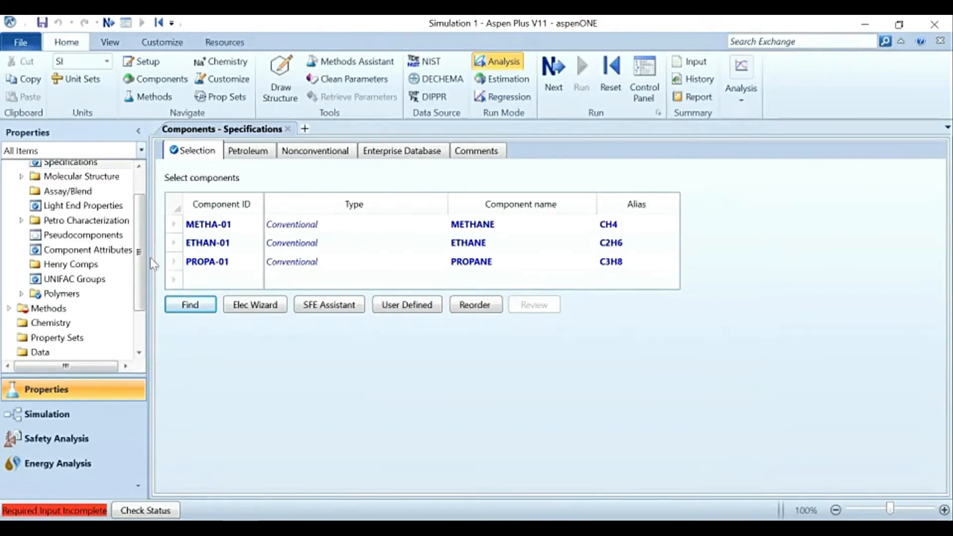
drag(141, 266, 141, 318)
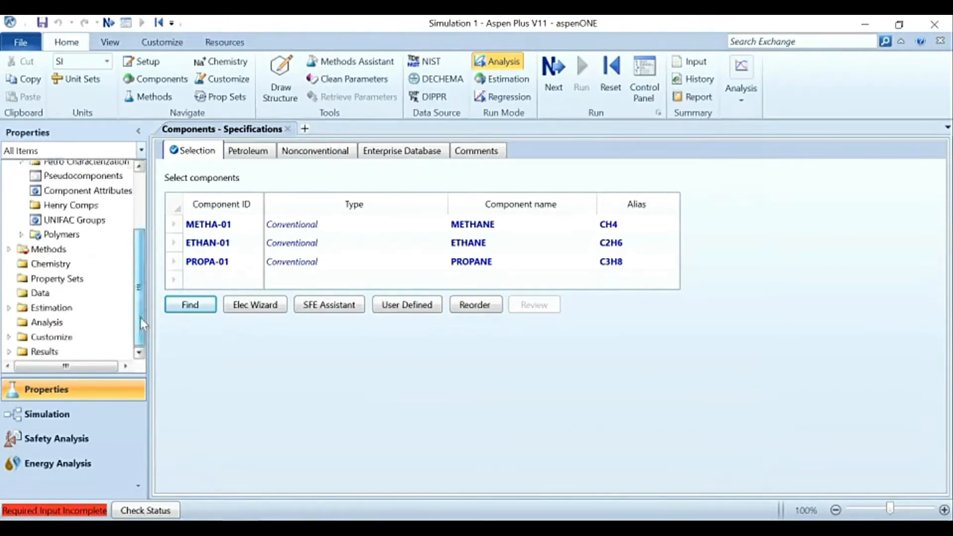
click(9, 249)
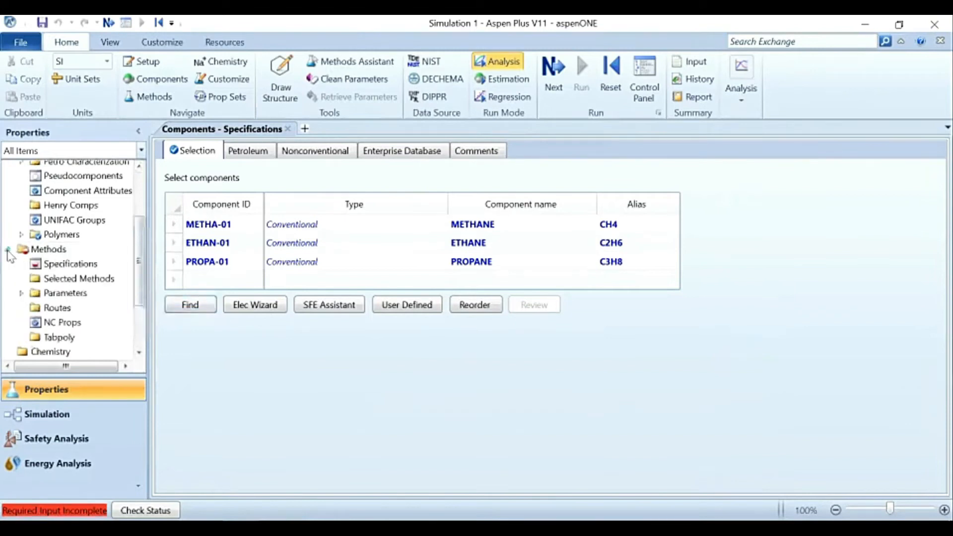
click(82, 265)
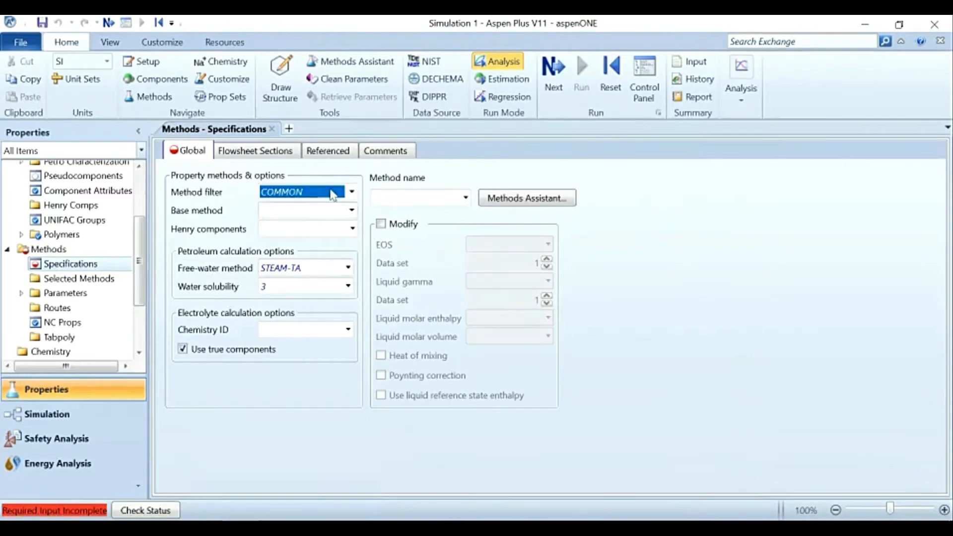
Step: Review the available method filter choices and the base methods offered under the COMMON filter
click(352, 192)
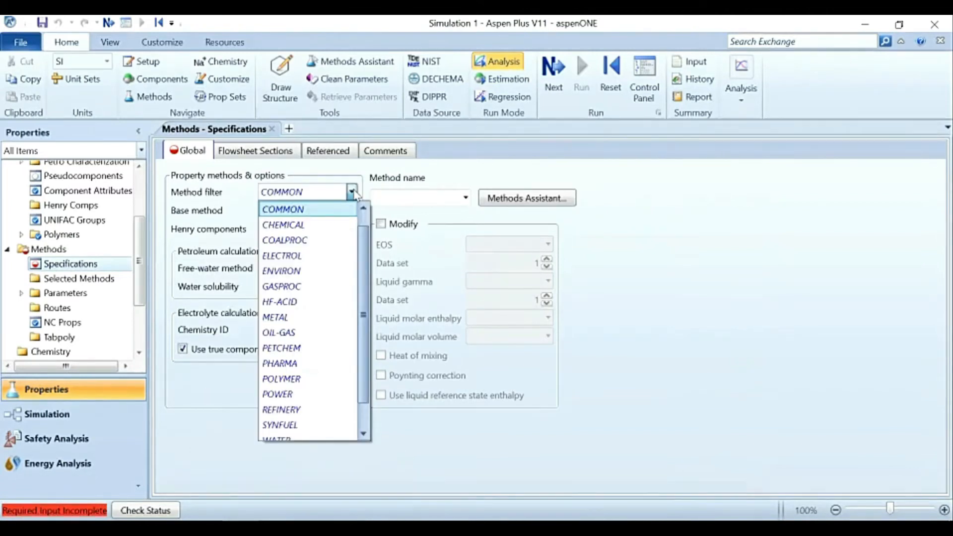
click(365, 219)
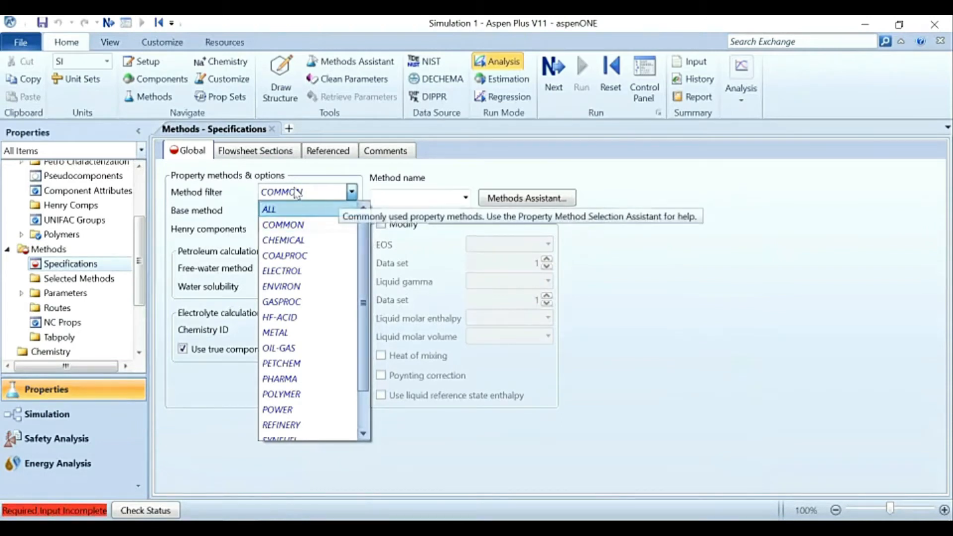
click(332, 177)
click(352, 211)
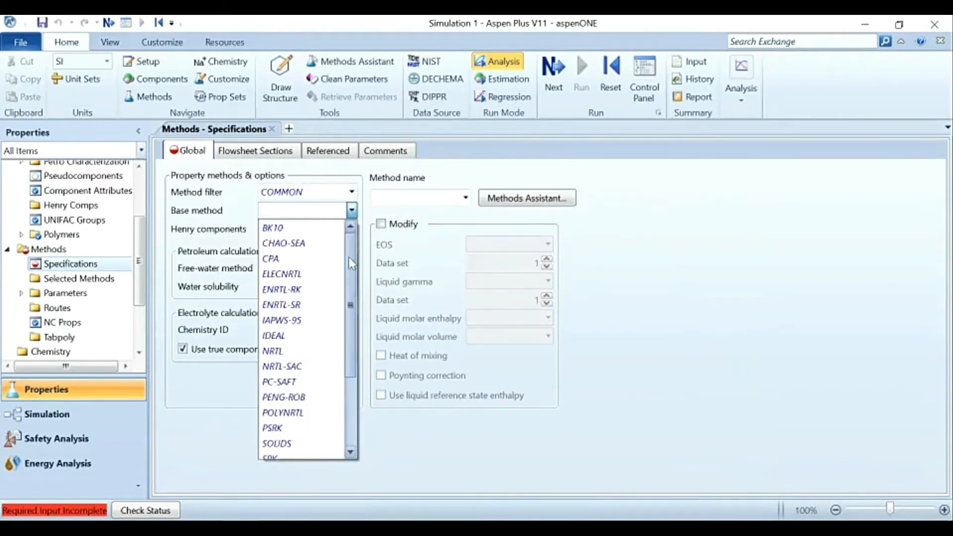
scroll(341, 381, down, 3)
mouse_move(349, 368)
mouse_down()
mouse_move(364, 254)
mouse_move(346, 367)
mouse_up()
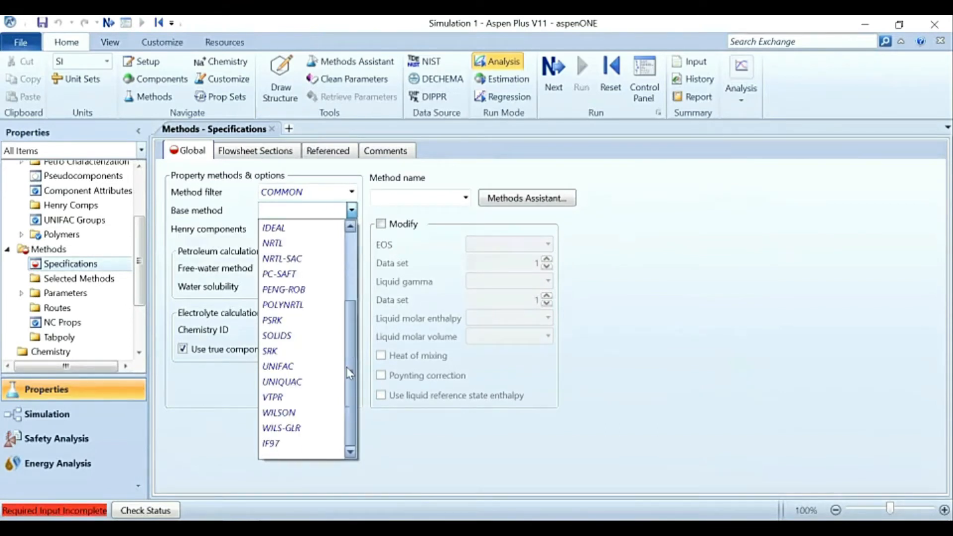
drag(349, 327, 351, 407)
drag(355, 358, 357, 261)
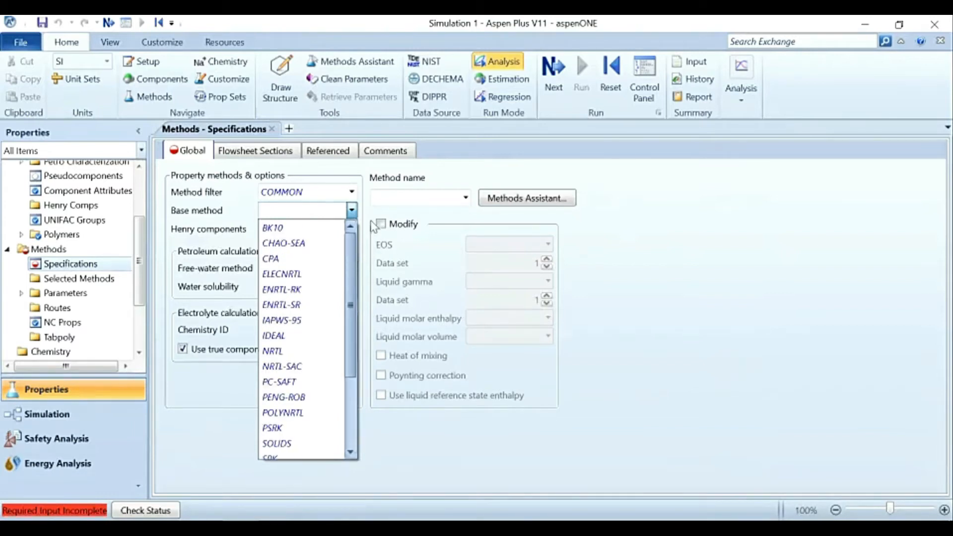
click(371, 218)
Step: Set the property method filter to ALL
click(352, 191)
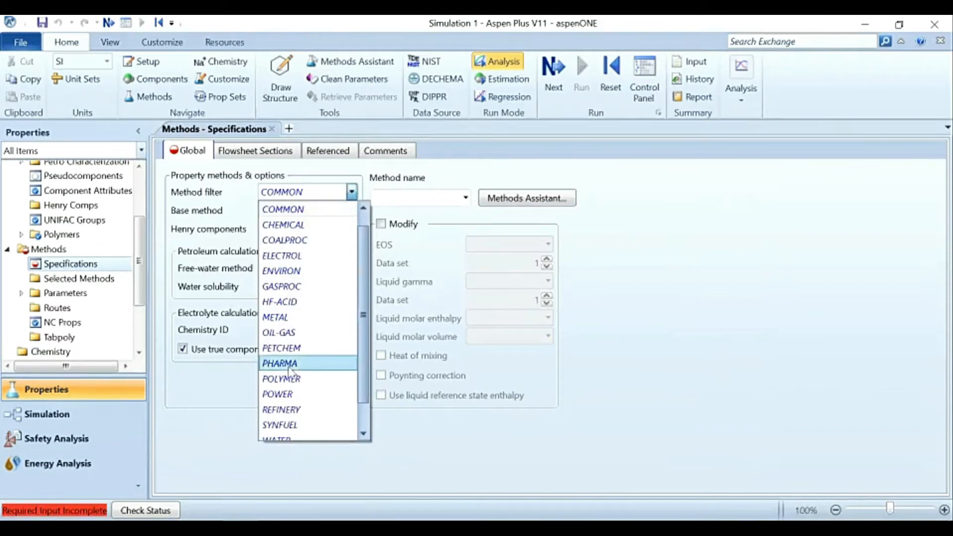
scroll(291, 427, down, 1)
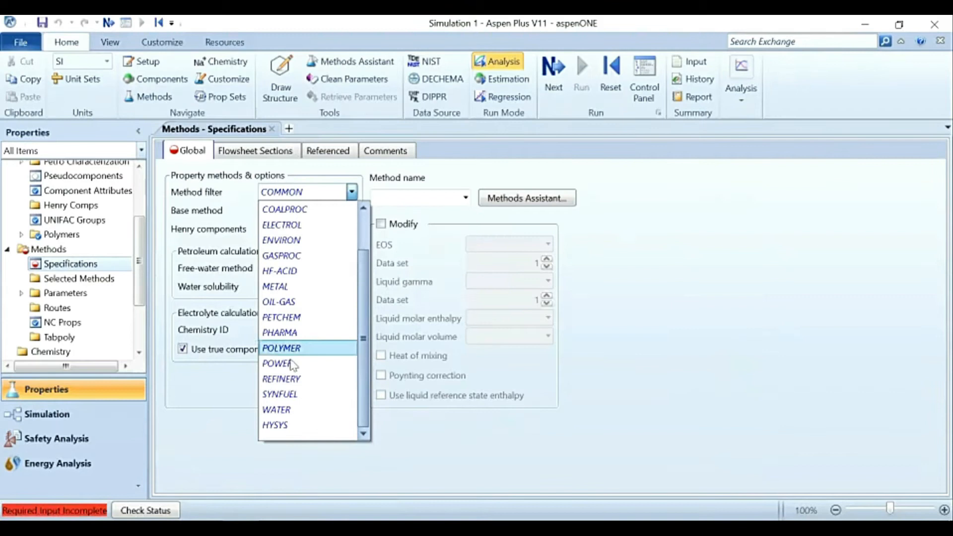
scroll(296, 413, up, 1)
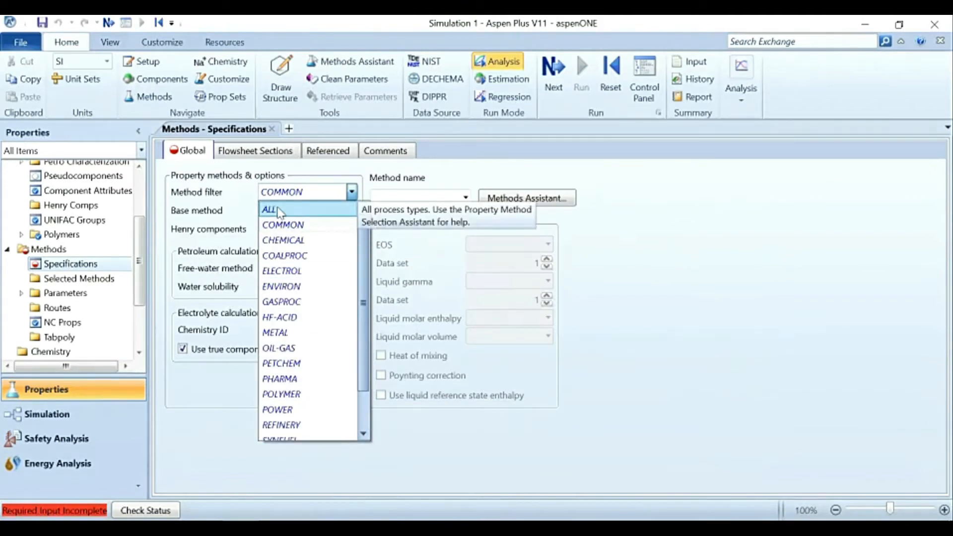
click(279, 210)
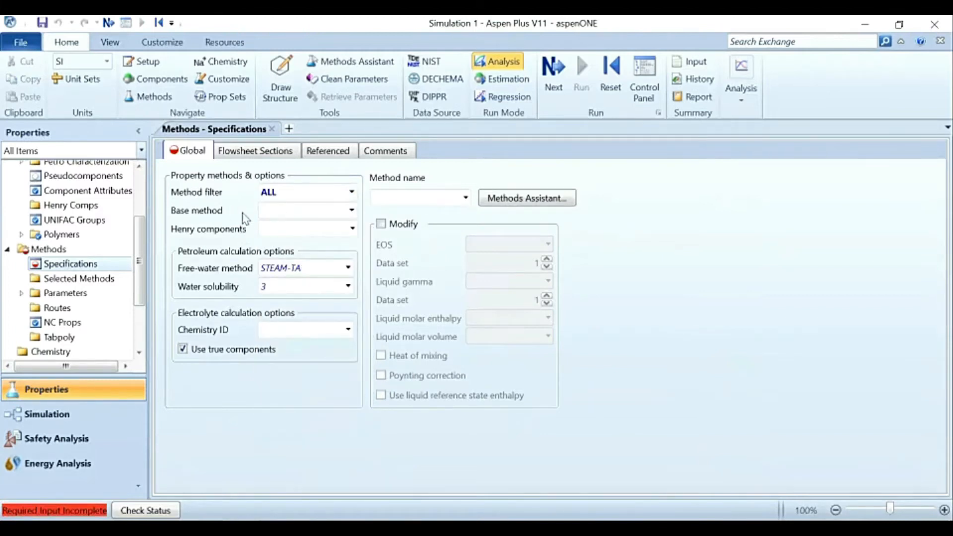
Step: Review the full list of base methods offered under the ALL filter, from AMINES through WILSON
click(354, 211)
click(353, 210)
scroll(325, 253, down, 9)
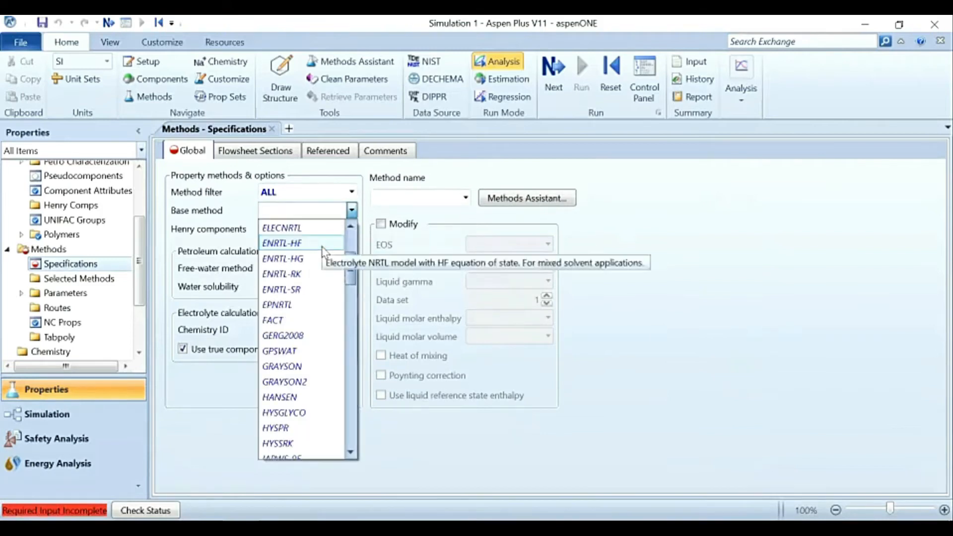
scroll(323, 258, down, 12)
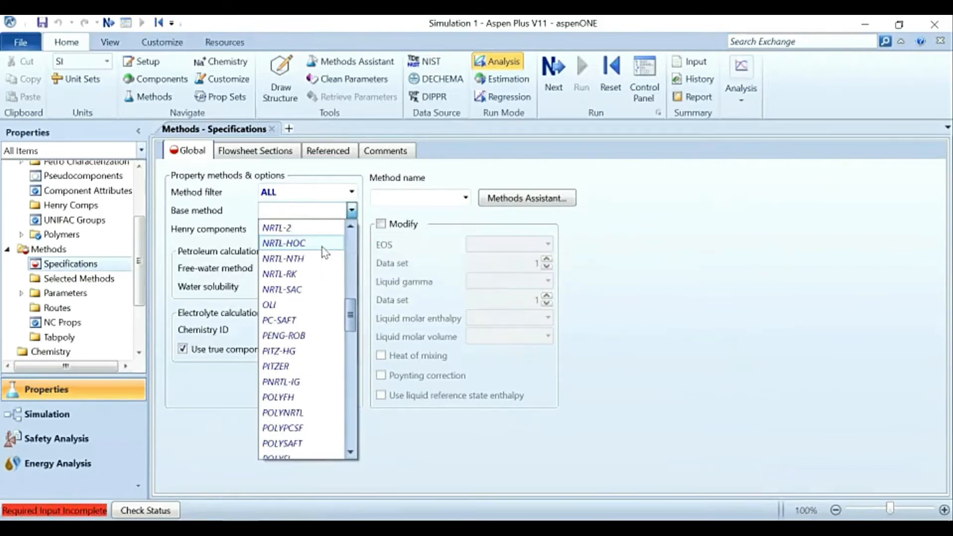
scroll(293, 322, down, 8)
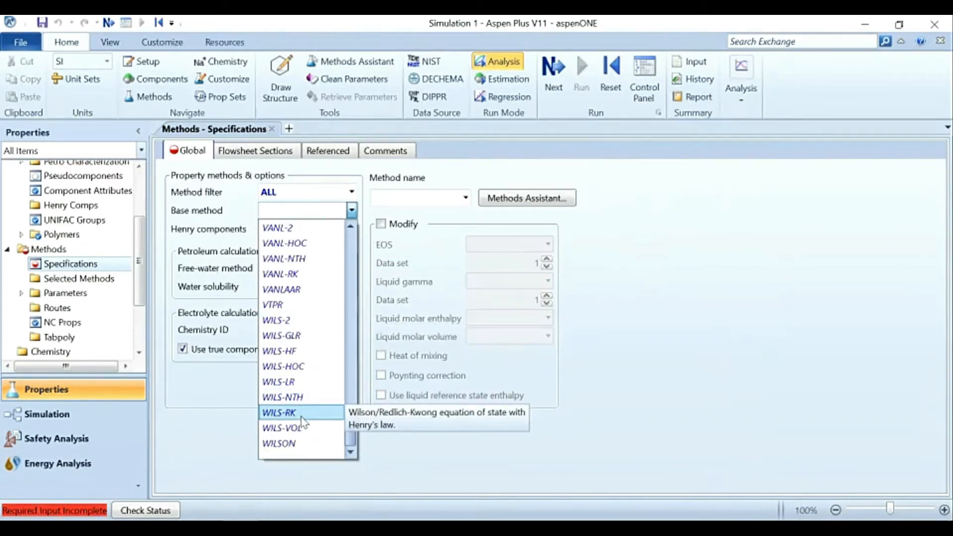
scroll(303, 421, up, 20)
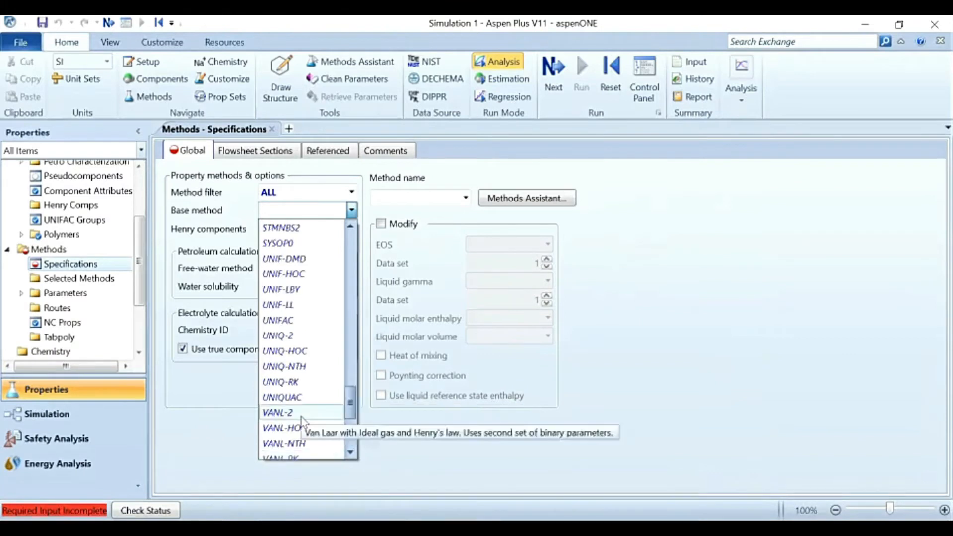
scroll(303, 421, up, 7)
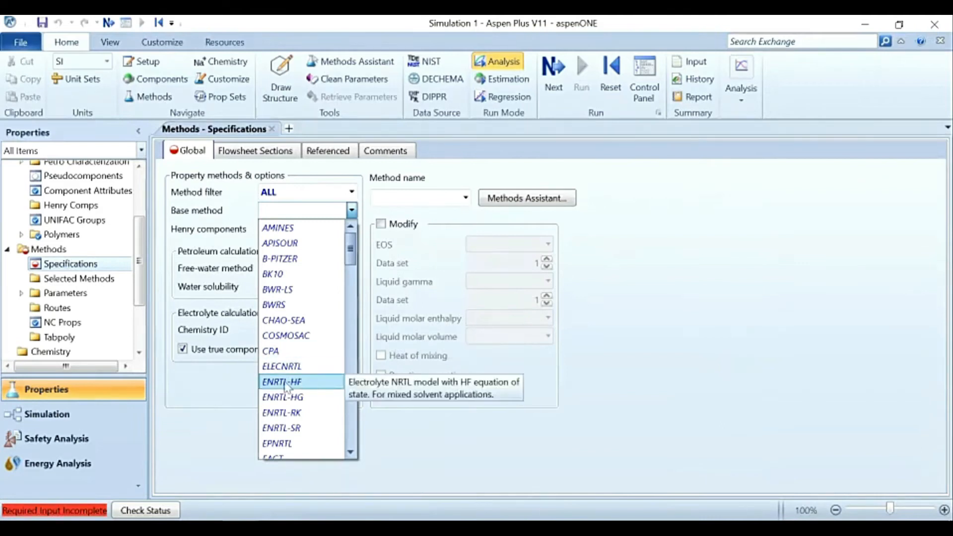
scroll(286, 389, down, 4)
scroll(292, 392, down, 5)
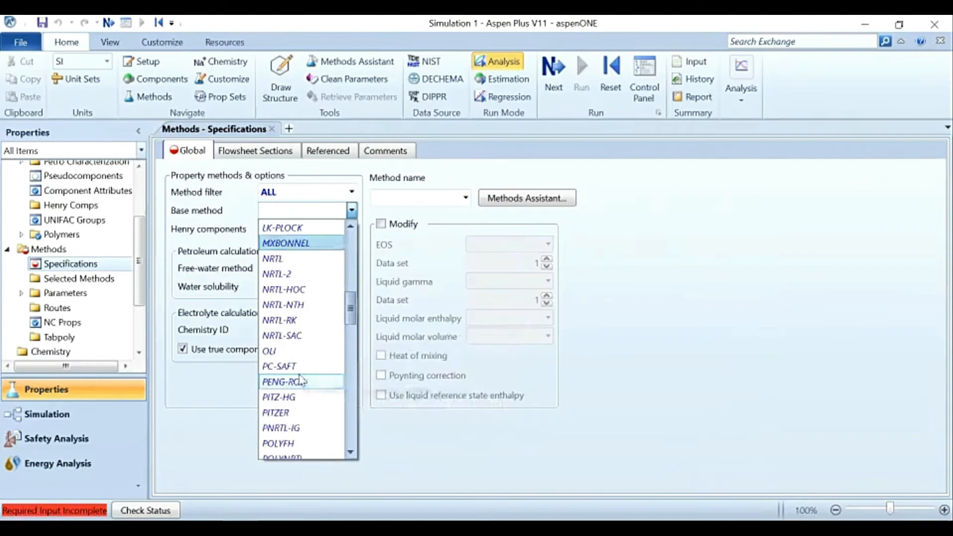
scroll(283, 409, down, 1)
scroll(282, 411, down, 5)
scroll(292, 394, down, 1)
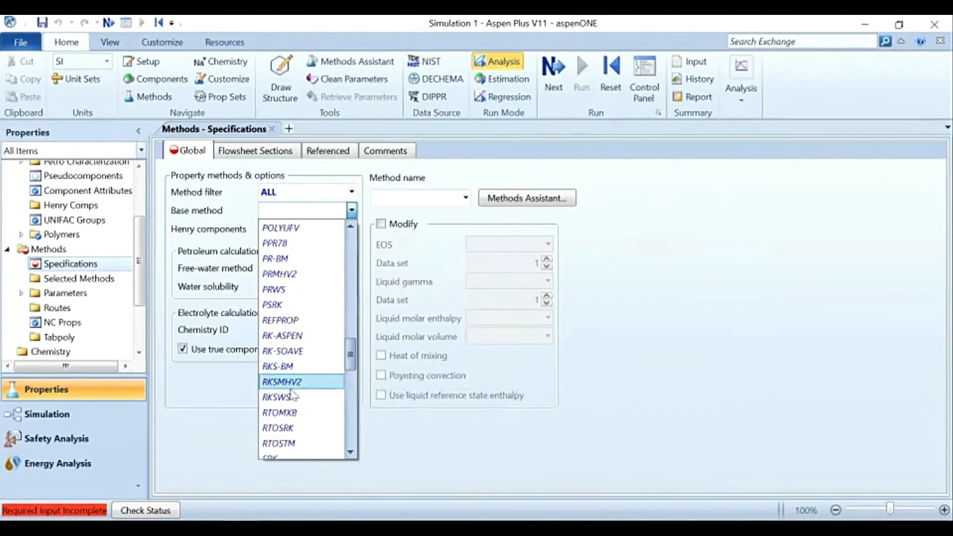
scroll(291, 402, down, 1)
scroll(300, 387, up, 2)
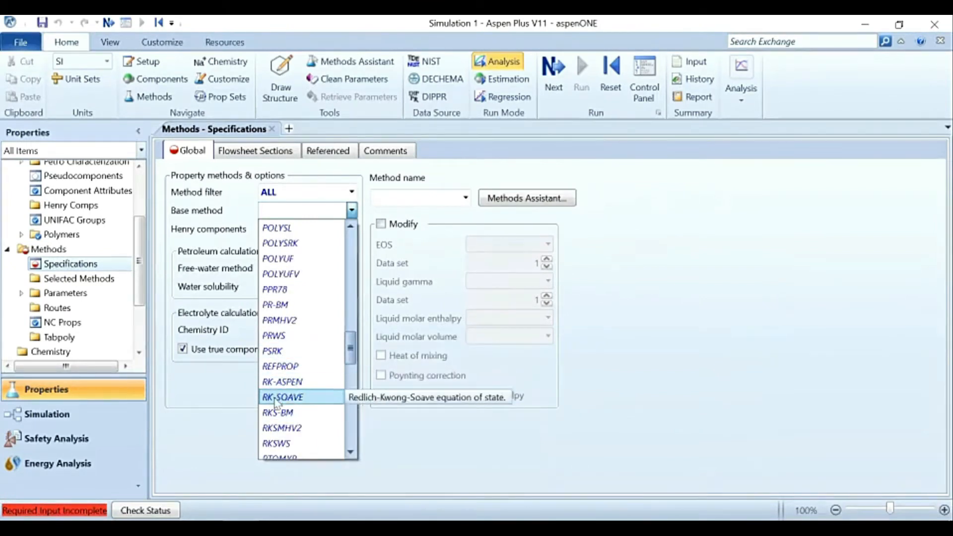
scroll(302, 371, down, 6)
scroll(293, 429, down, 5)
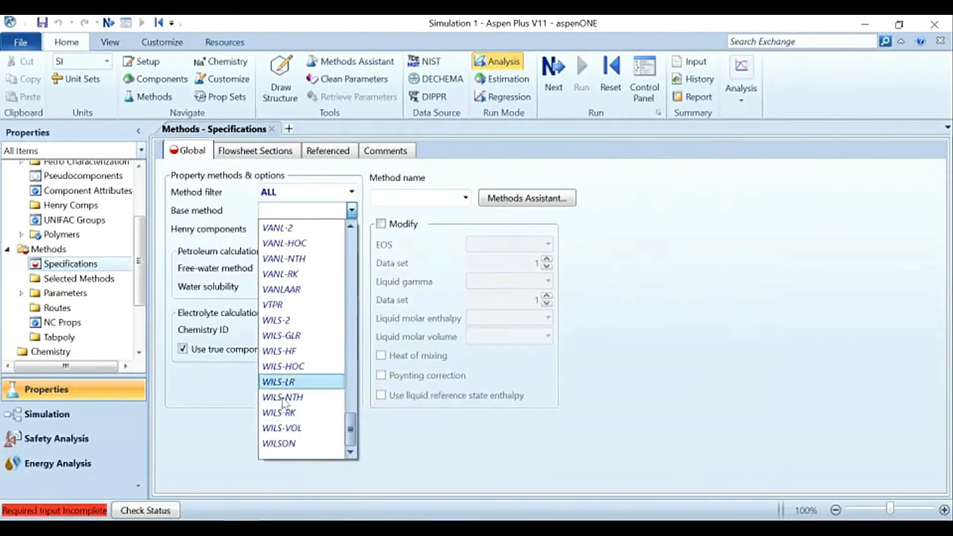
scroll(315, 305, up, 8)
scroll(314, 303, up, 20)
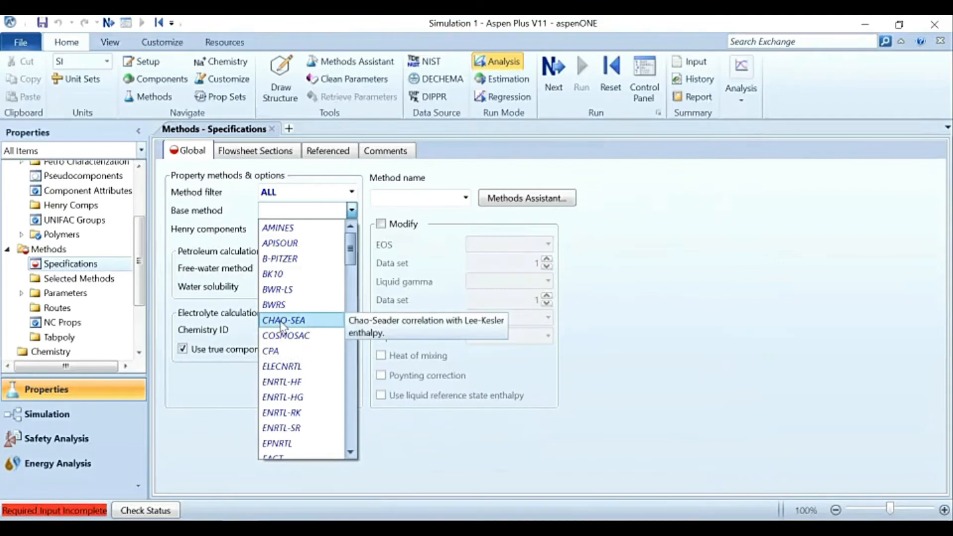
scroll(303, 367, down, 15)
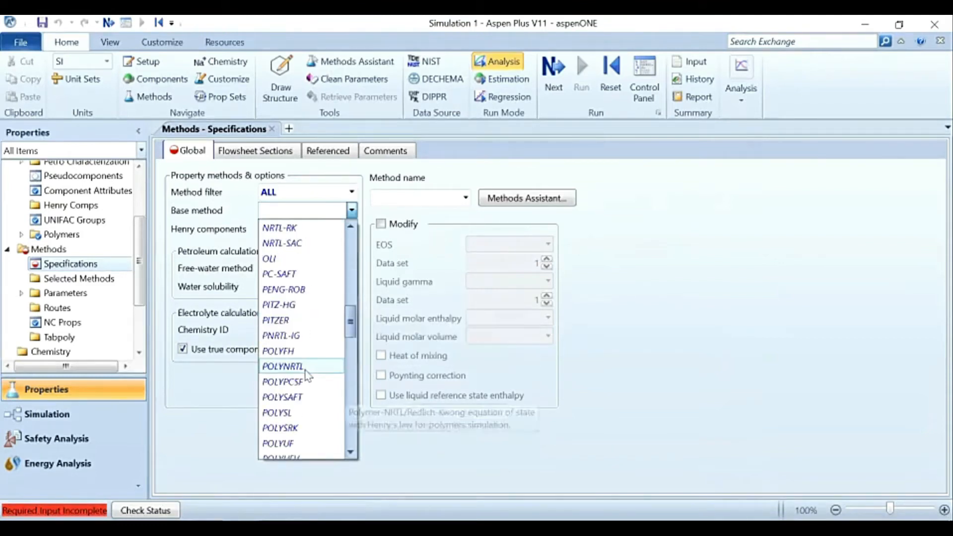
scroll(305, 370, down, 13)
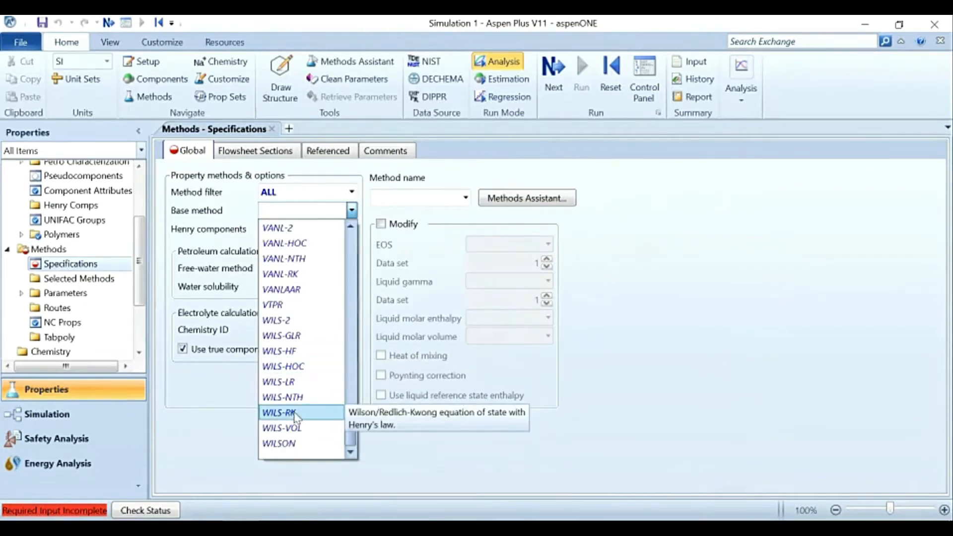
drag(351, 436, 358, 249)
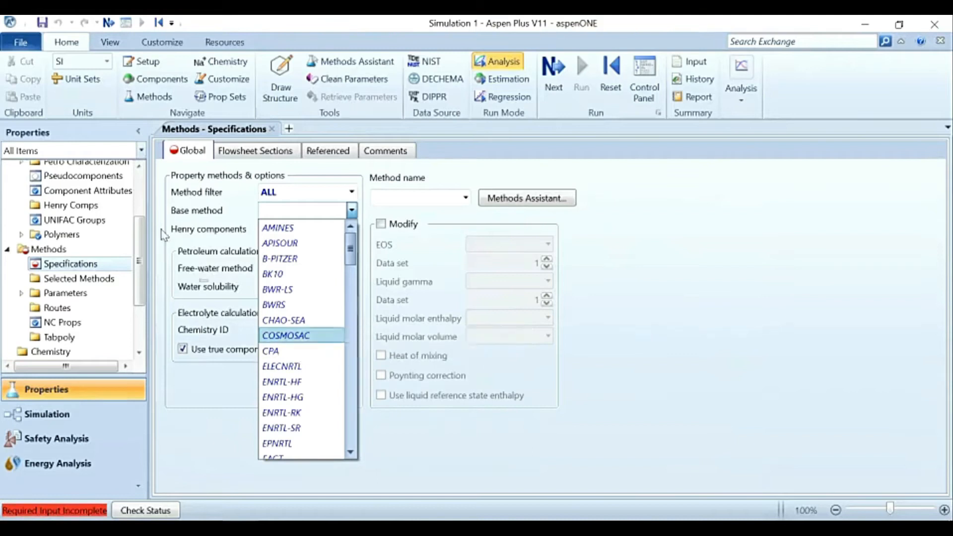
Step: Set the base method to SRK for the global property specifications
drag(347, 254, 346, 428)
scroll(318, 396, up, 13)
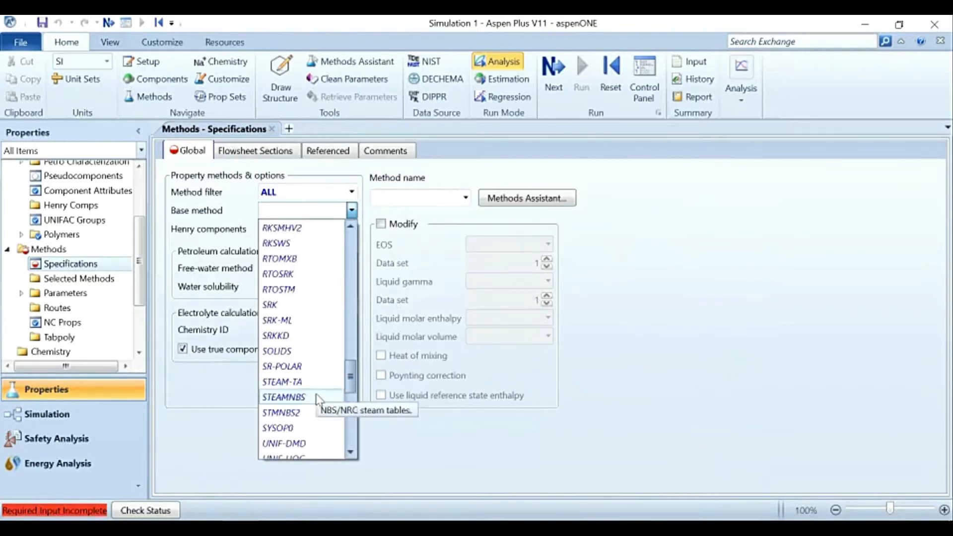
scroll(313, 367, up, 6)
scroll(315, 342, down, 3)
scroll(313, 353, down, 8)
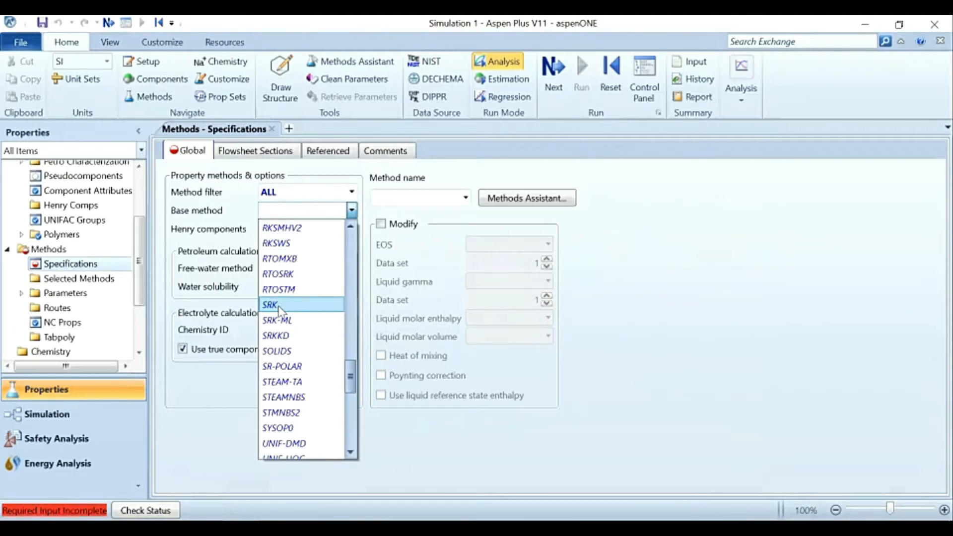
click(280, 310)
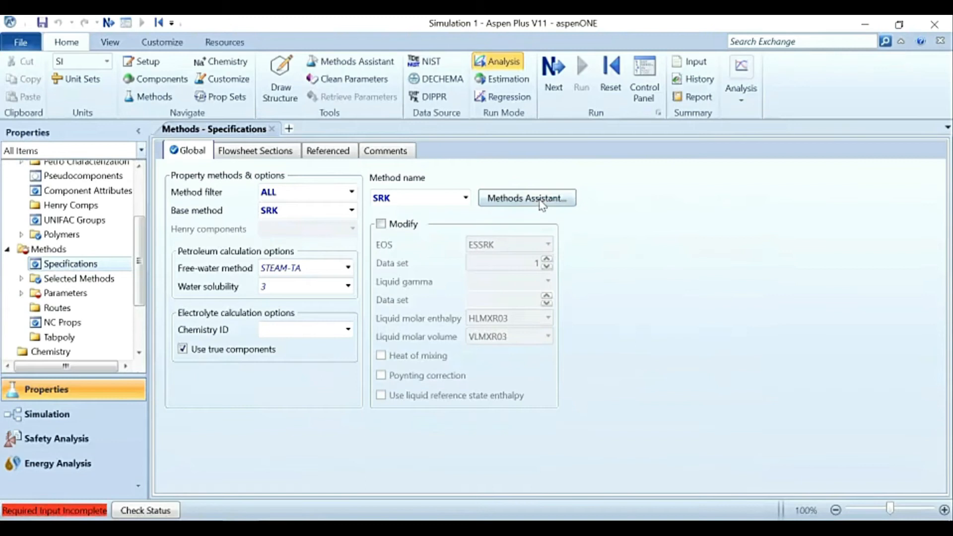
Step: Consult the Methods Assistant by component type for a hydrocarbon system, answering Yes to petroleum assays or pseudocomponents and No to vacuum conditions
click(513, 200)
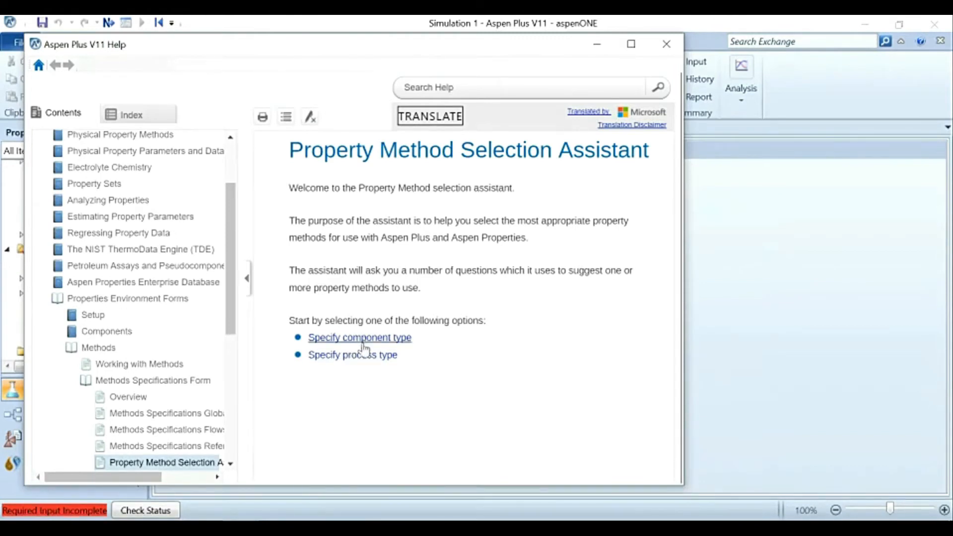
click(362, 340)
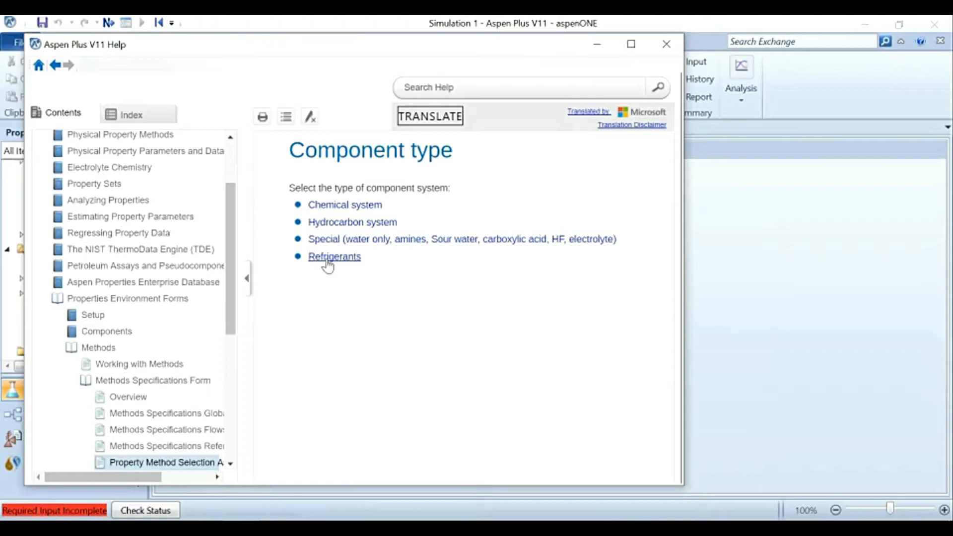
click(340, 225)
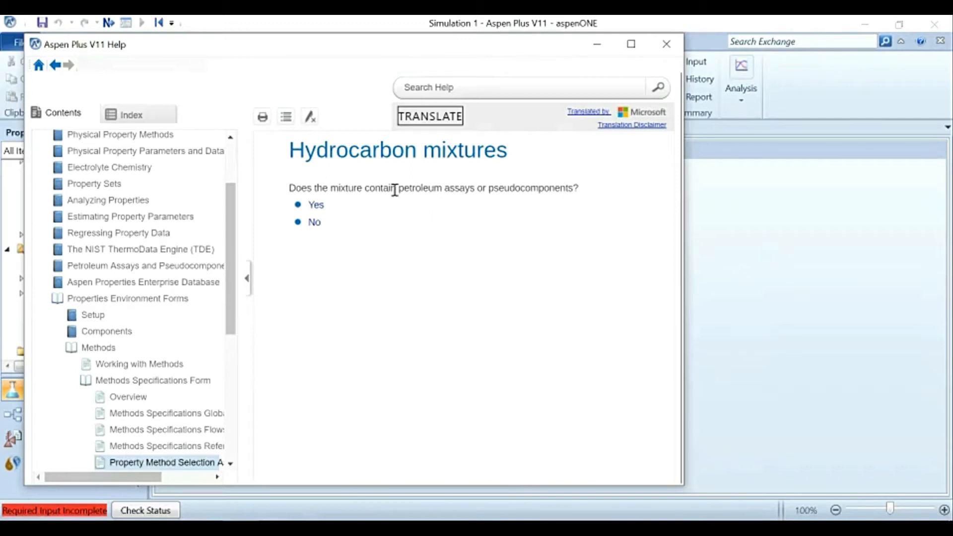
click(316, 206)
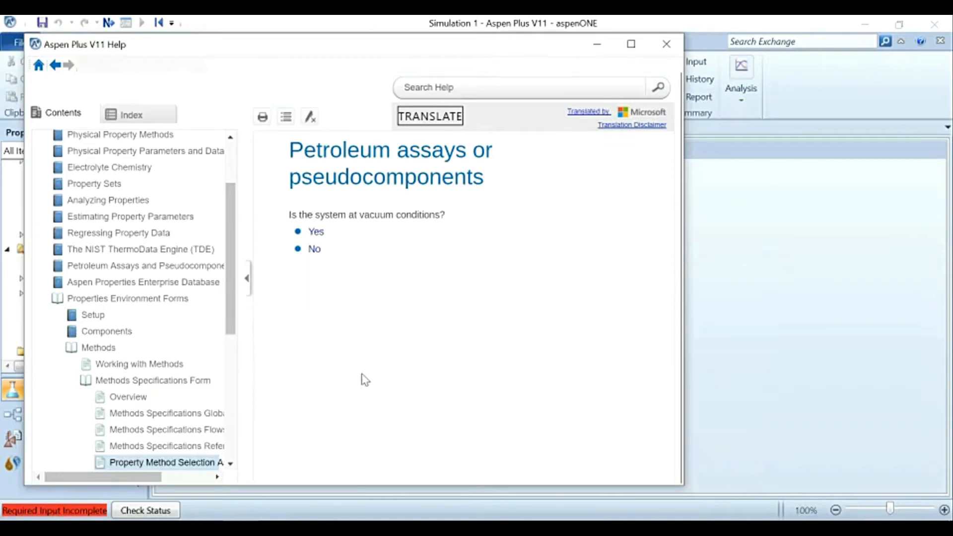
click(315, 251)
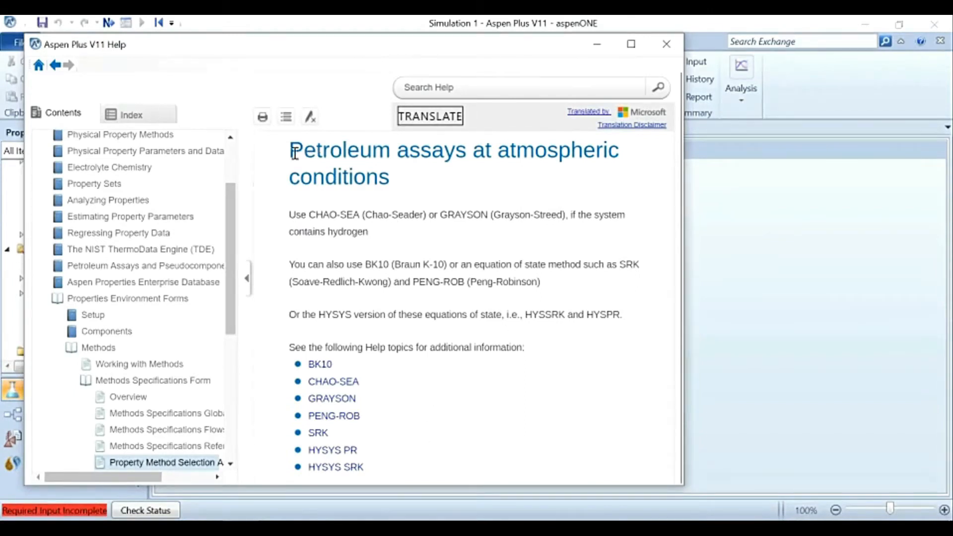
Step: Read the assistant's property method recommendations for petroleum assays at atmospheric conditions, including the related help topics
drag(294, 153, 406, 176)
click(405, 187)
drag(398, 175, 295, 149)
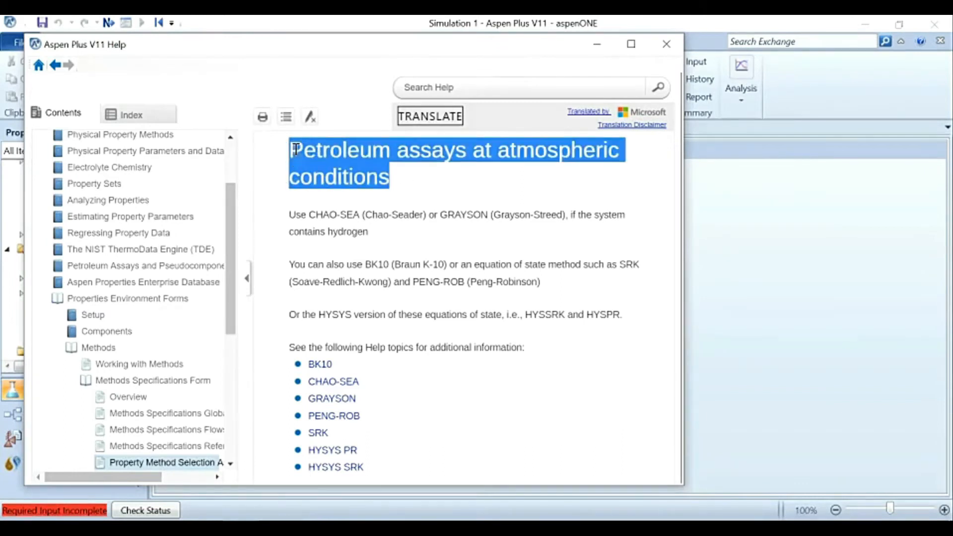
click(296, 149)
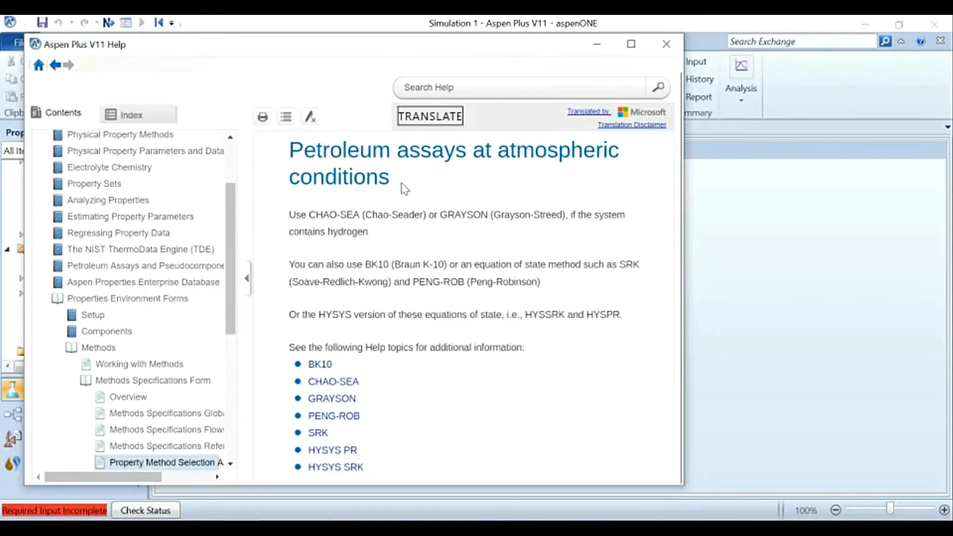
drag(391, 179, 272, 157)
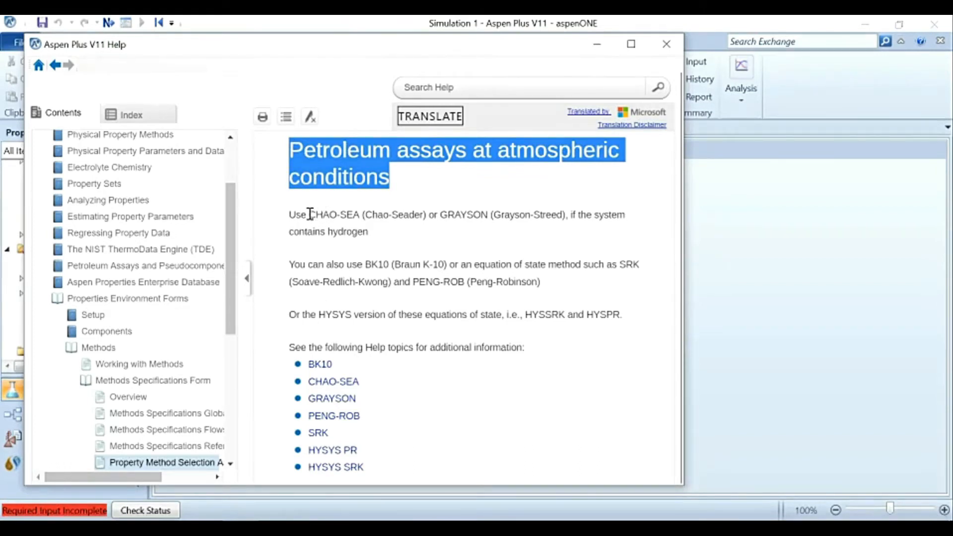
drag(309, 215, 353, 214)
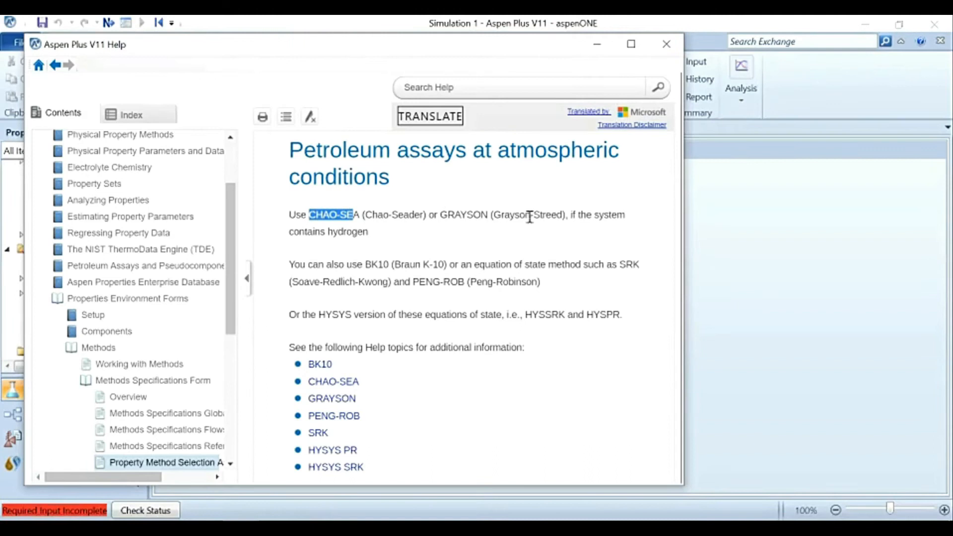
click(360, 233)
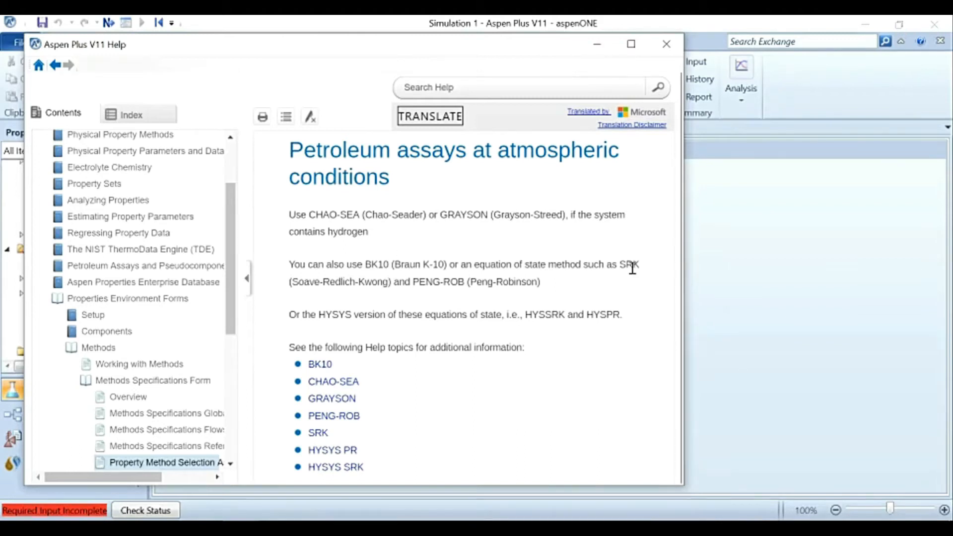
drag(542, 282, 285, 265)
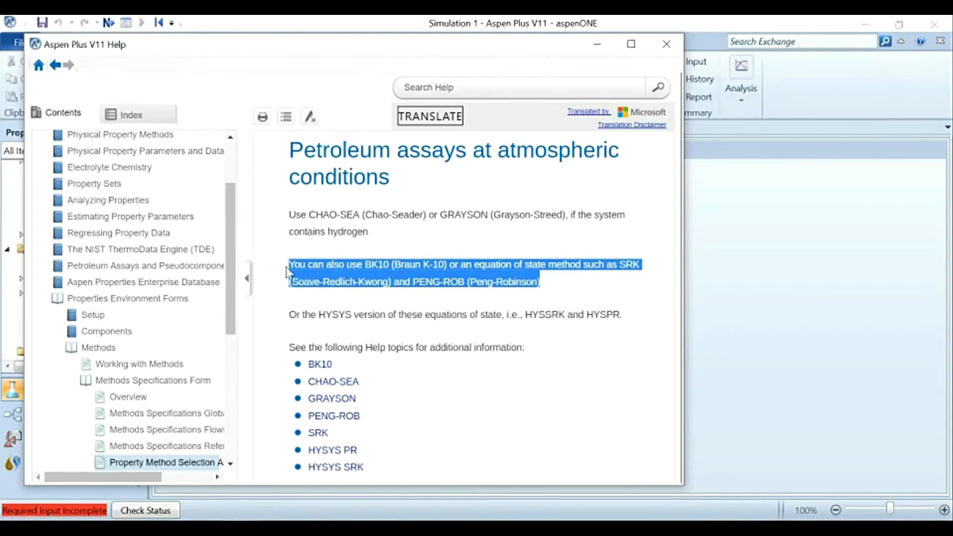
drag(296, 314, 346, 304)
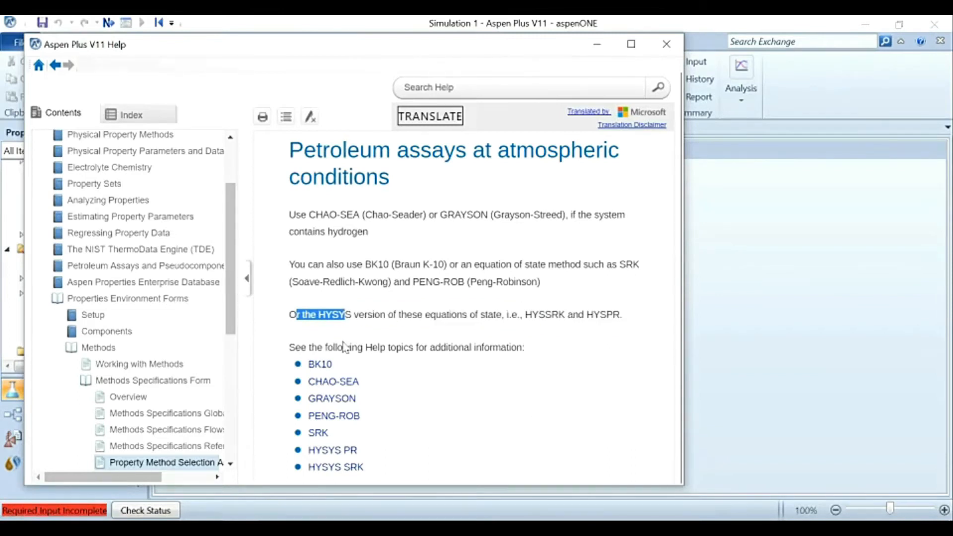
click(343, 318)
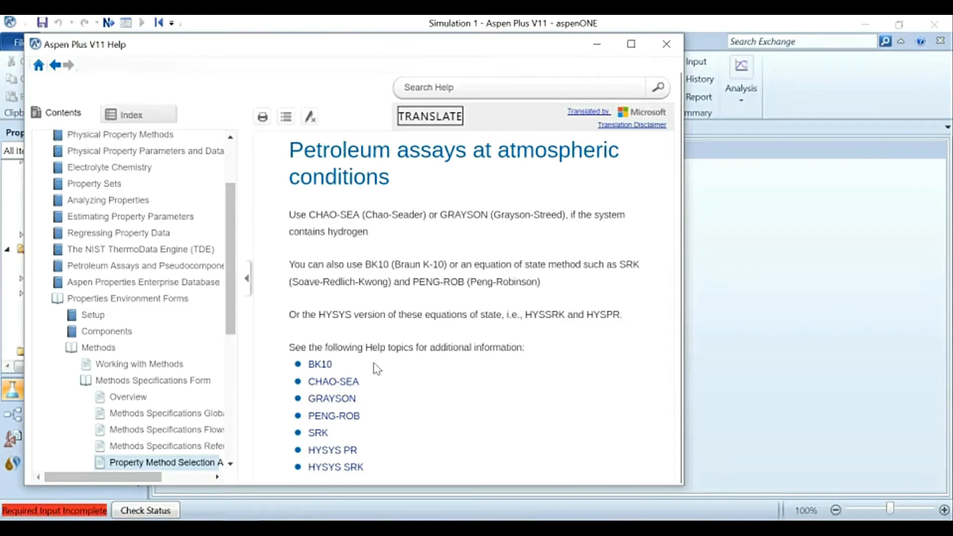
drag(309, 347, 365, 463)
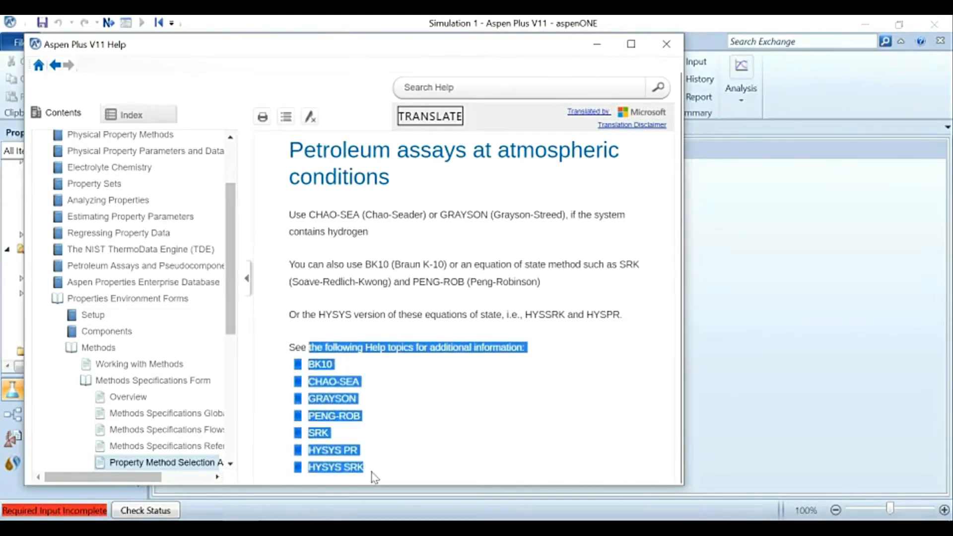
click(425, 397)
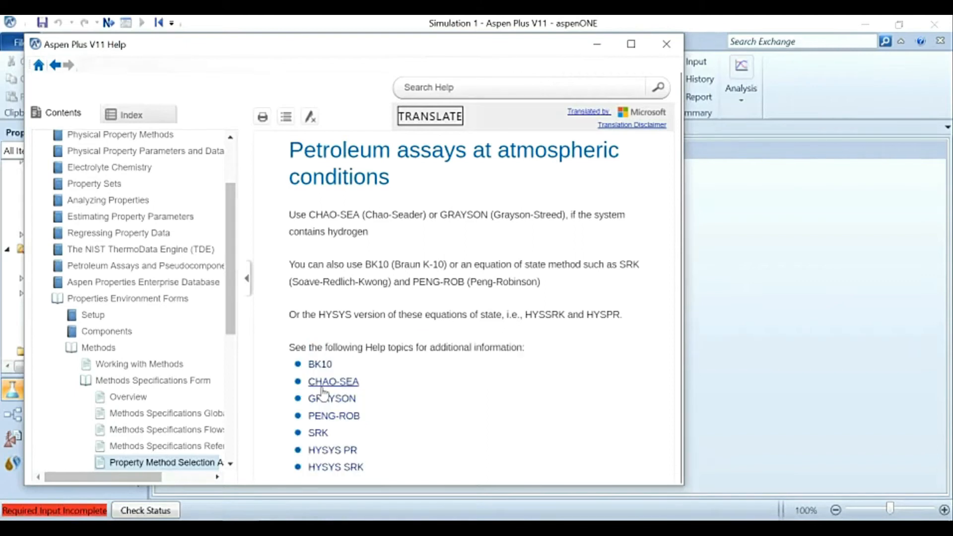
Step: Open the SRK help topic and read through its options, mixture types, range and thermodynamic model table
click(318, 432)
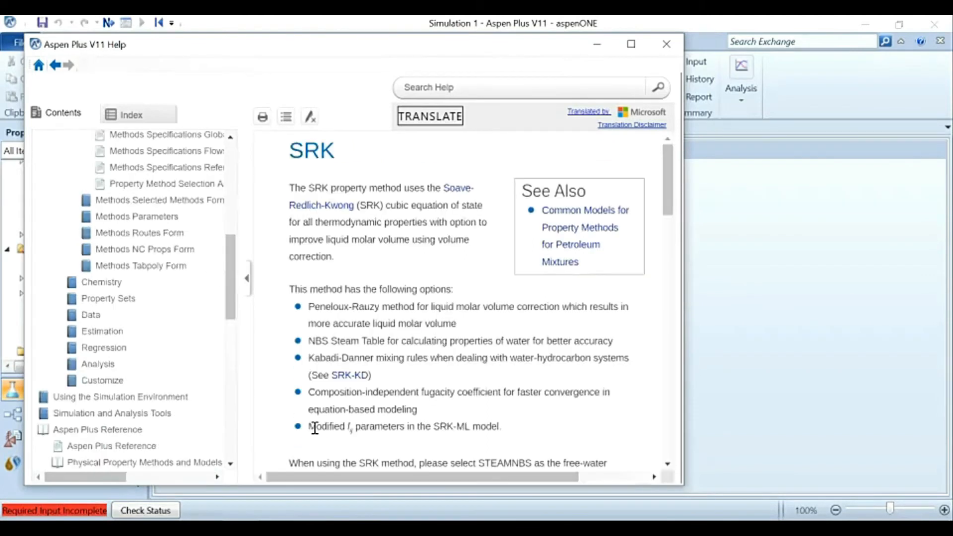
scroll(396, 292, down, 8)
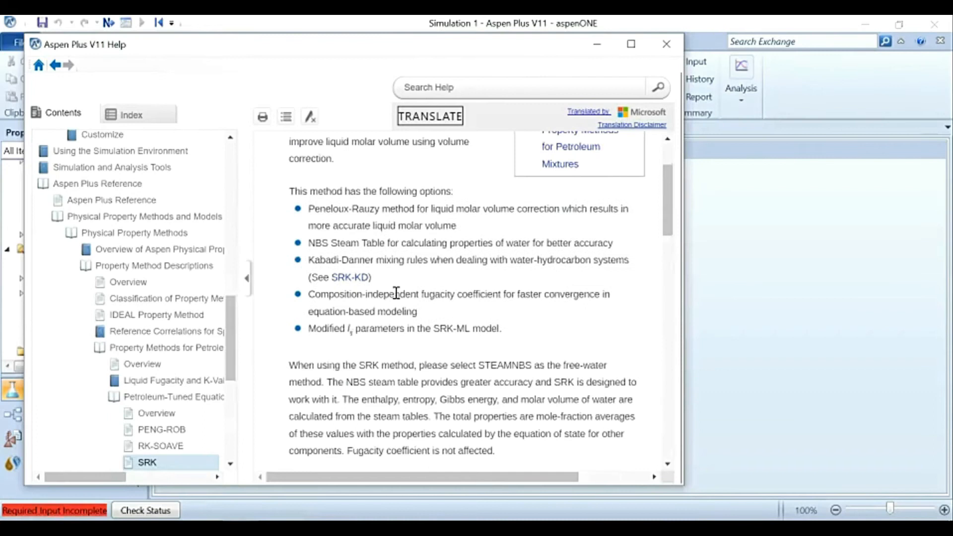
scroll(396, 293, down, 10)
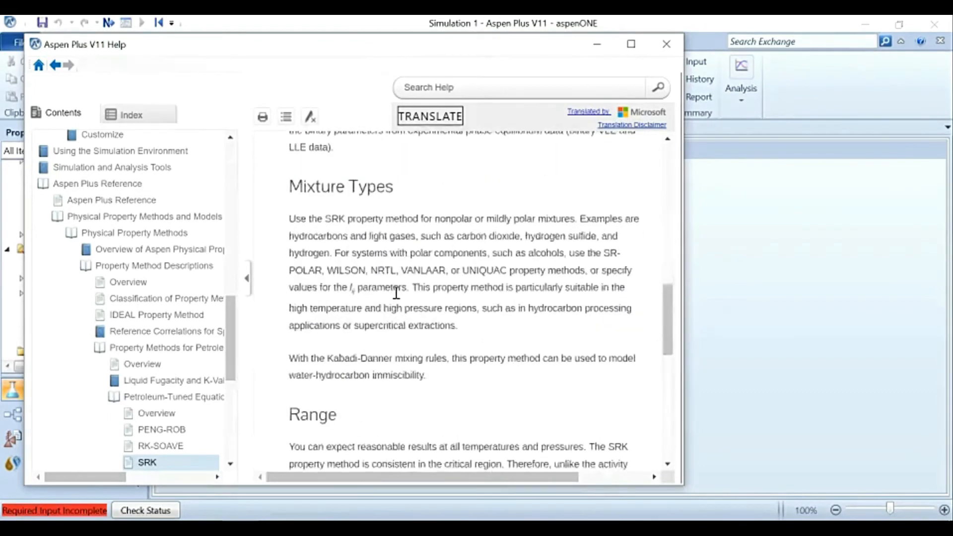
scroll(397, 298, down, 1)
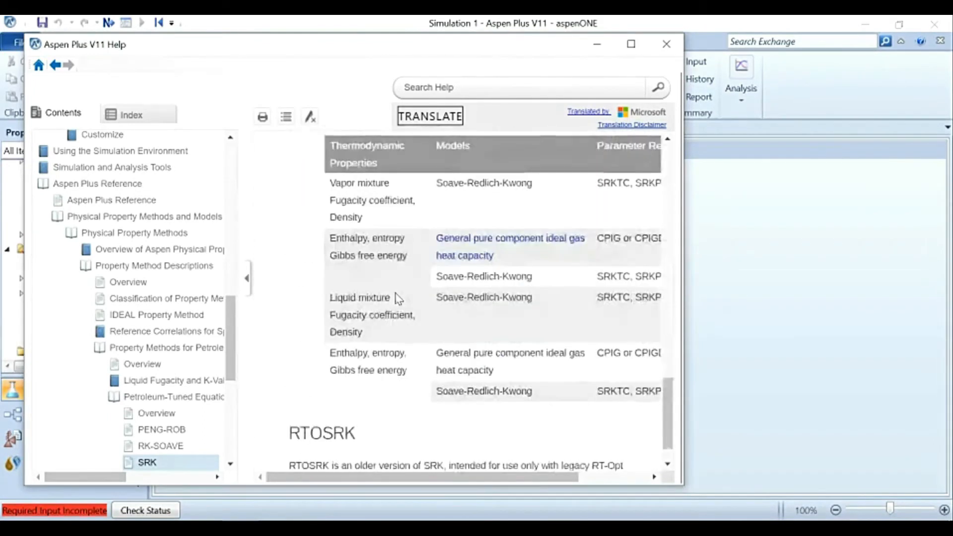
Step: Review the SRK help topic's parameter table, range and options once more, and close the help window
scroll(397, 298, down, 1)
scroll(396, 293, up, 12)
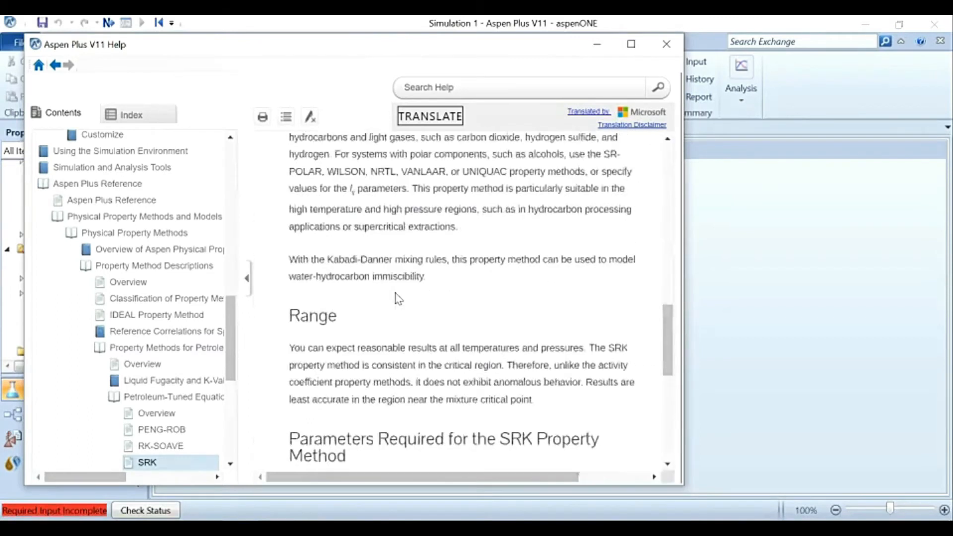
scroll(395, 293, up, 6)
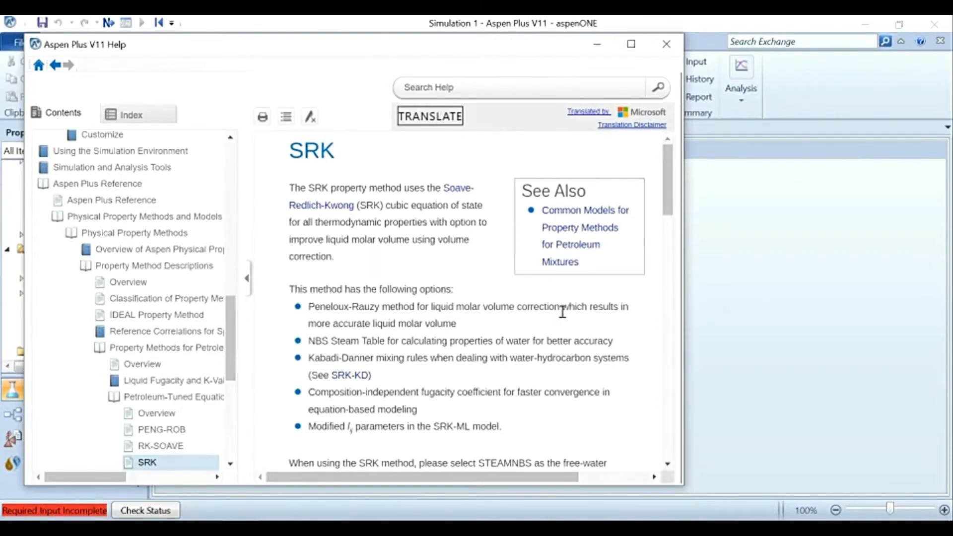
click(665, 43)
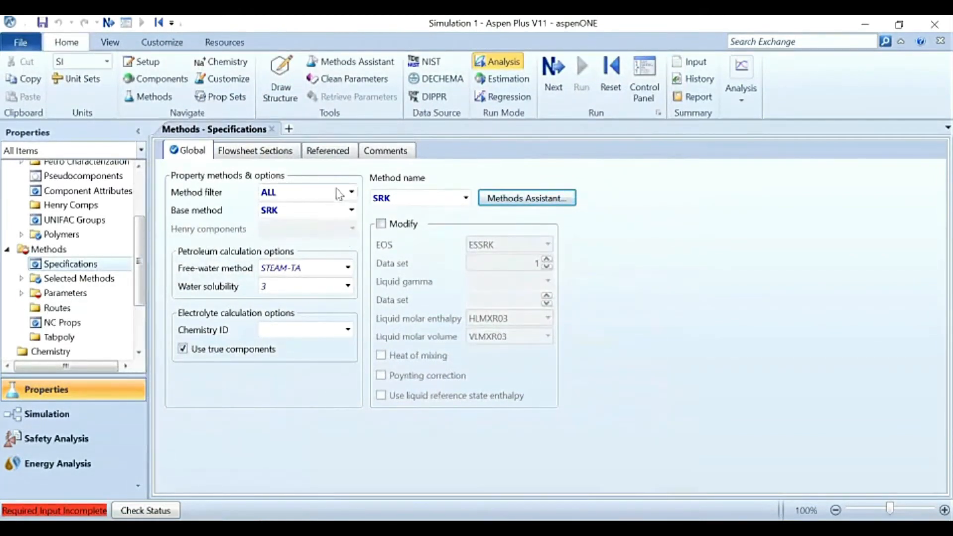
Step: Expand the Methods binary interaction parameters and open the incomplete SRKKIJ-1 form to accept its databank values for the component pairs
click(21, 294)
click(22, 293)
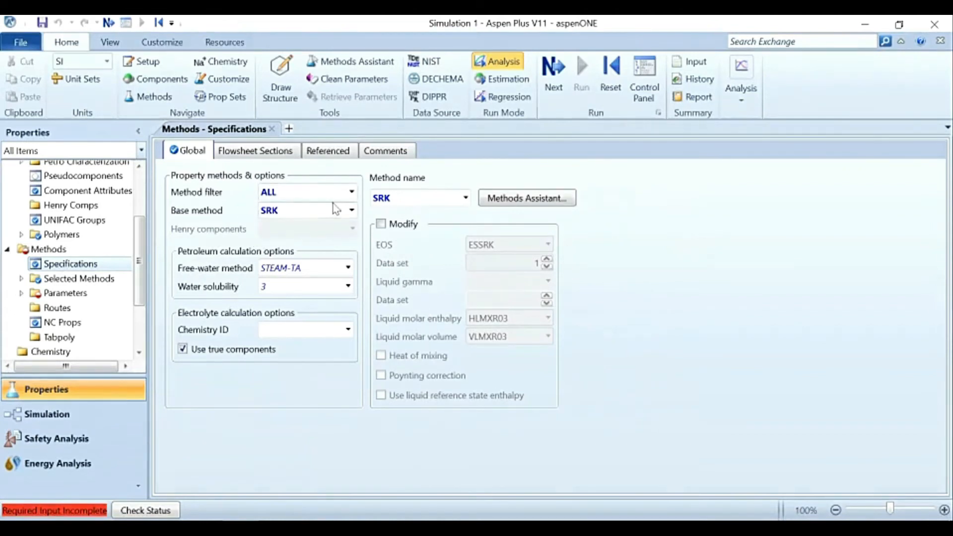
scroll(74, 237, up, 3)
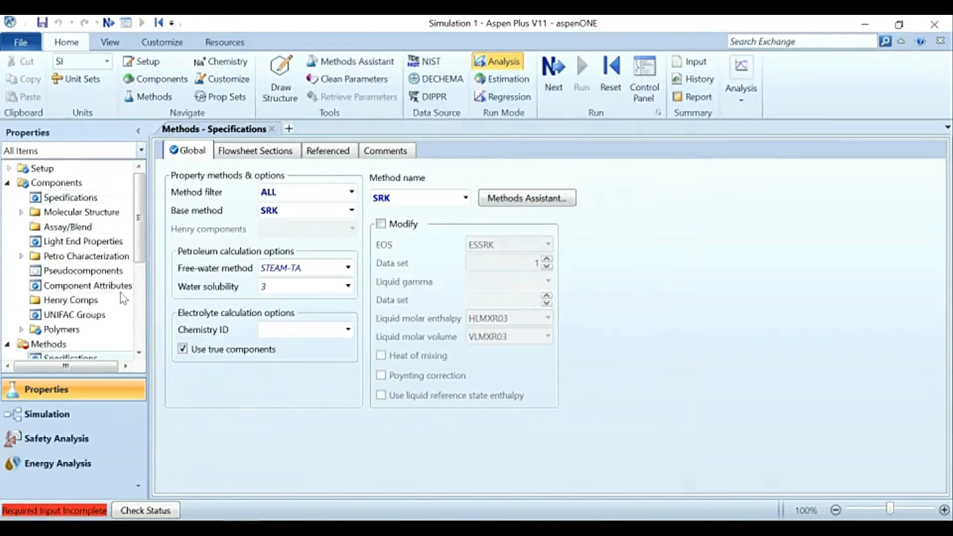
scroll(123, 298, down, 2)
click(22, 317)
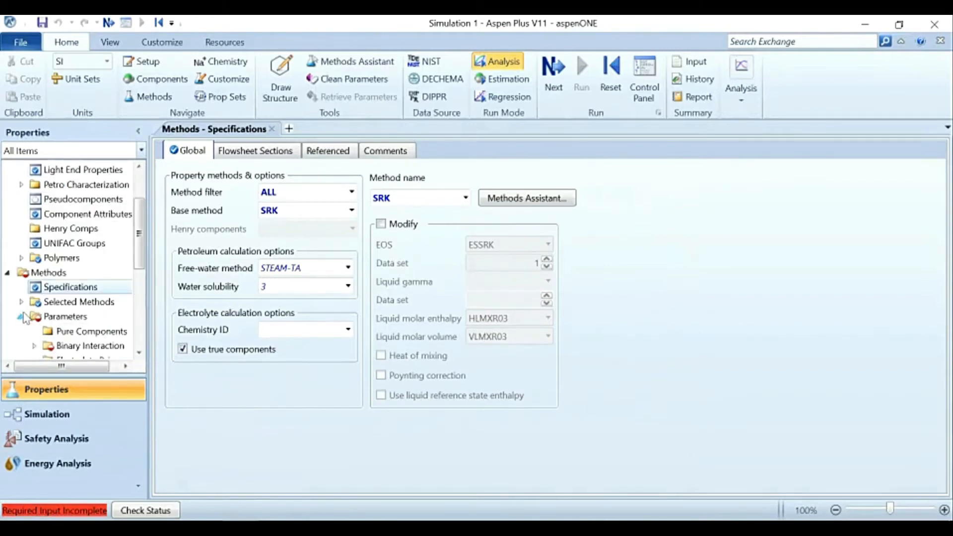
scroll(24, 317, down, 3)
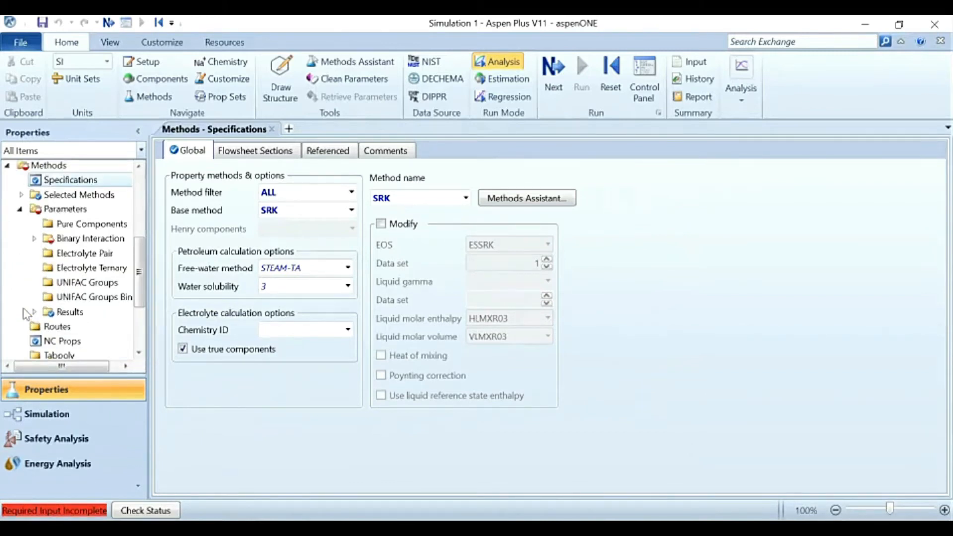
click(34, 239)
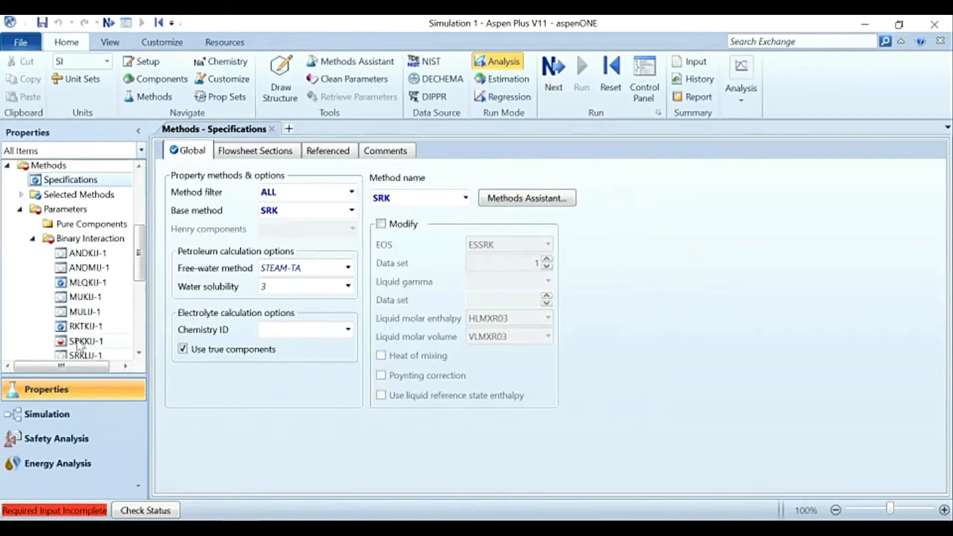
scroll(80, 344, down, 2)
scroll(82, 322, up, 1)
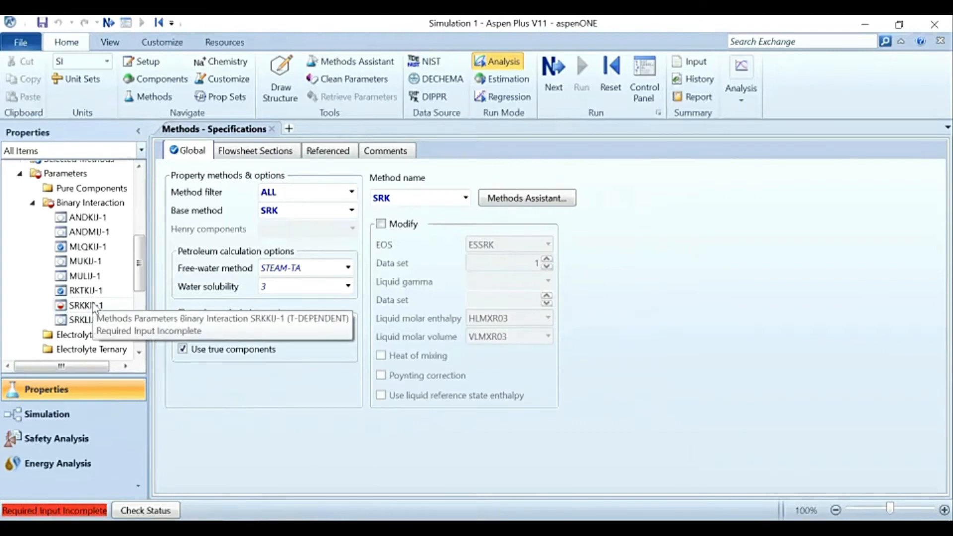
click(549, 79)
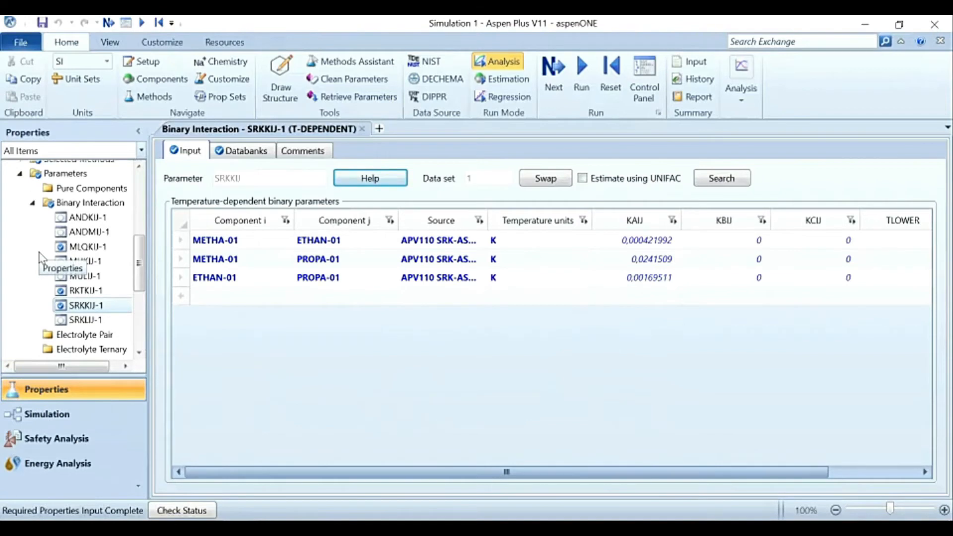
Step: Collapse the binary interaction and parameter folders under Methods and open the Estimation setup
click(31, 204)
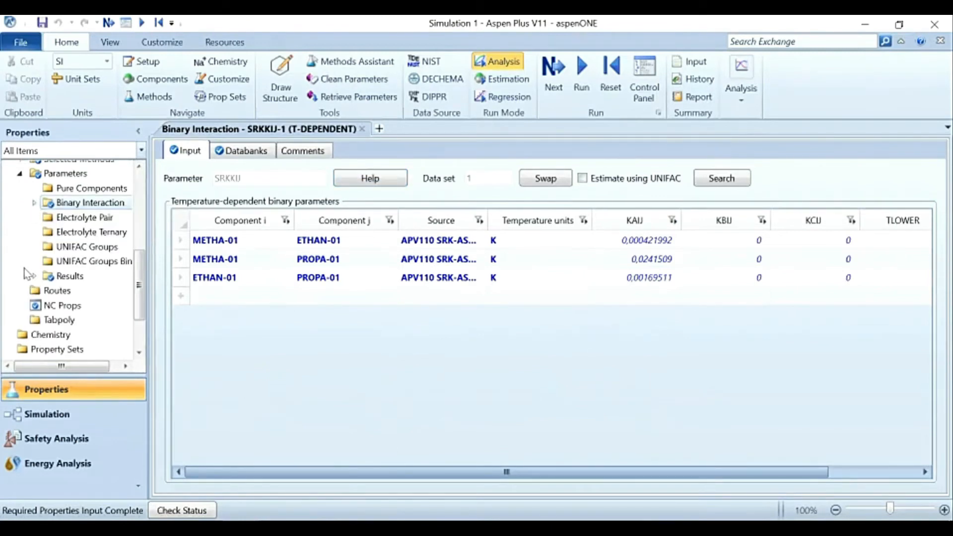
scroll(26, 271, down, 2)
scroll(26, 271, up, 8)
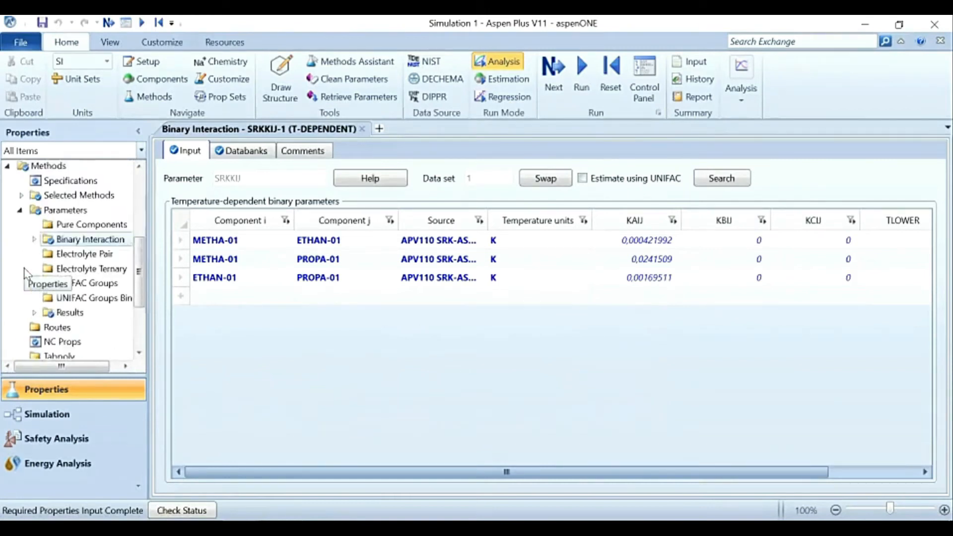
scroll(70, 250, down, 3)
scroll(70, 252, up, 3)
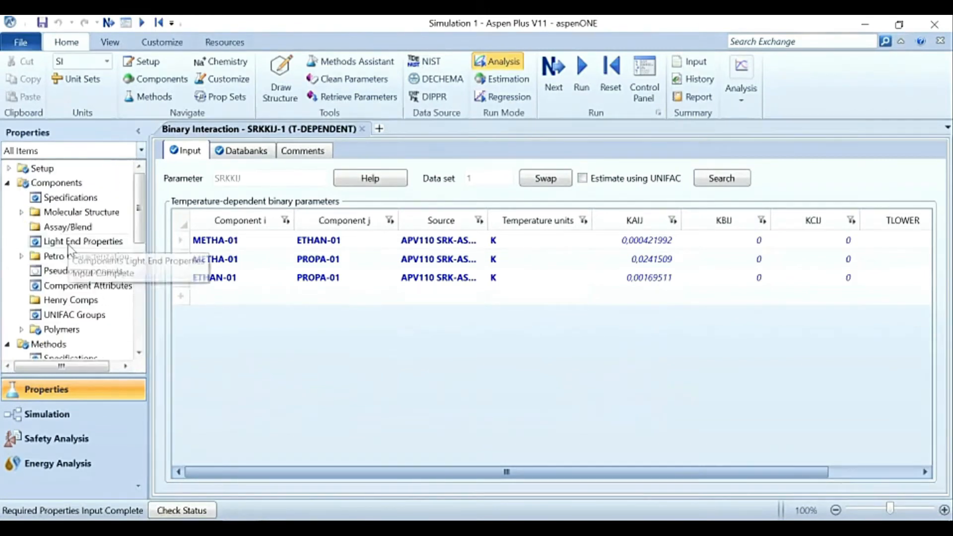
scroll(73, 254, down, 4)
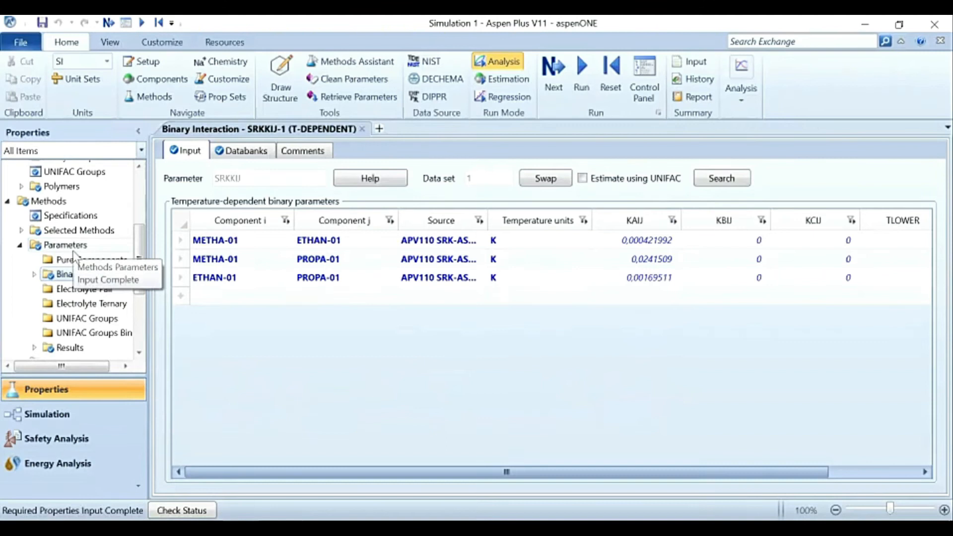
scroll(90, 227, down, 2)
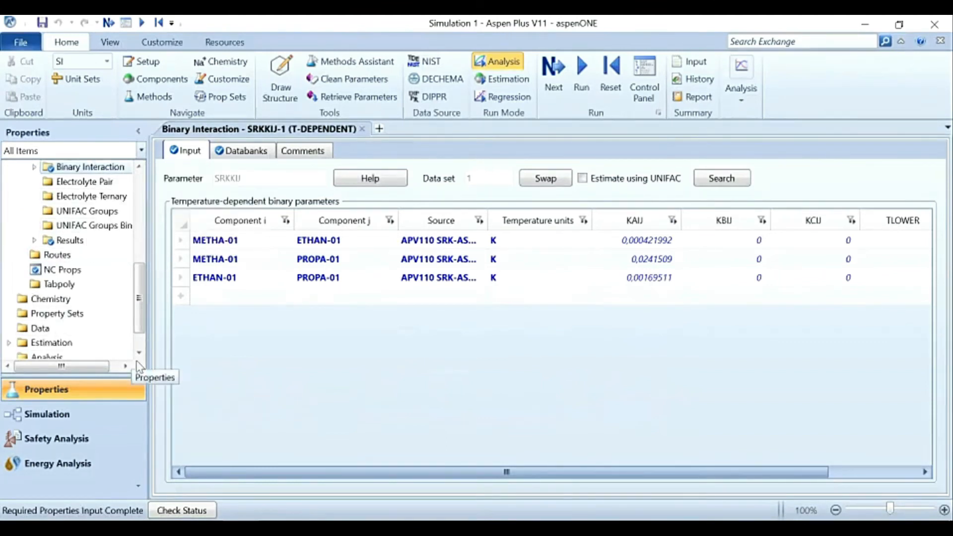
scroll(70, 248, down, 1)
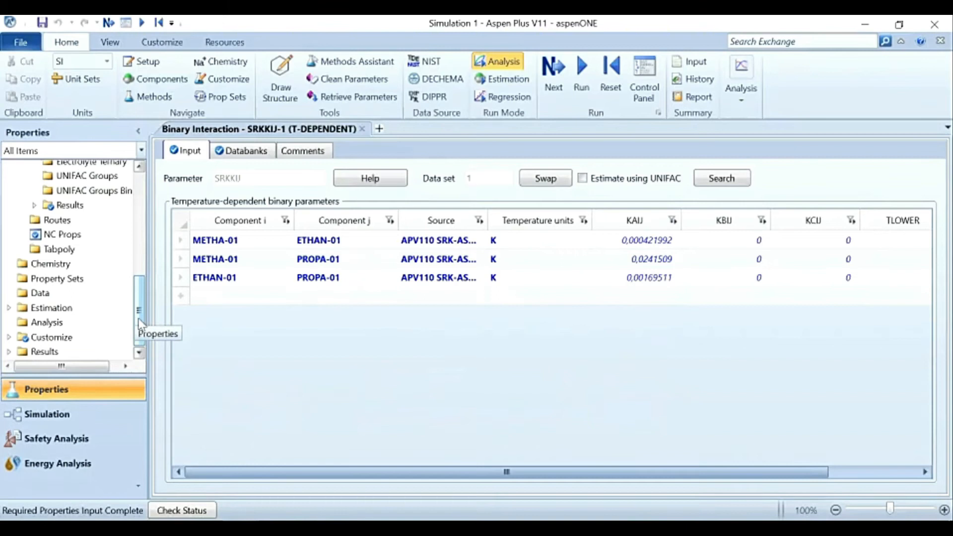
mouse_move(138, 318)
mouse_down()
mouse_move(140, 262)
mouse_move(137, 317)
mouse_up()
click(21, 266)
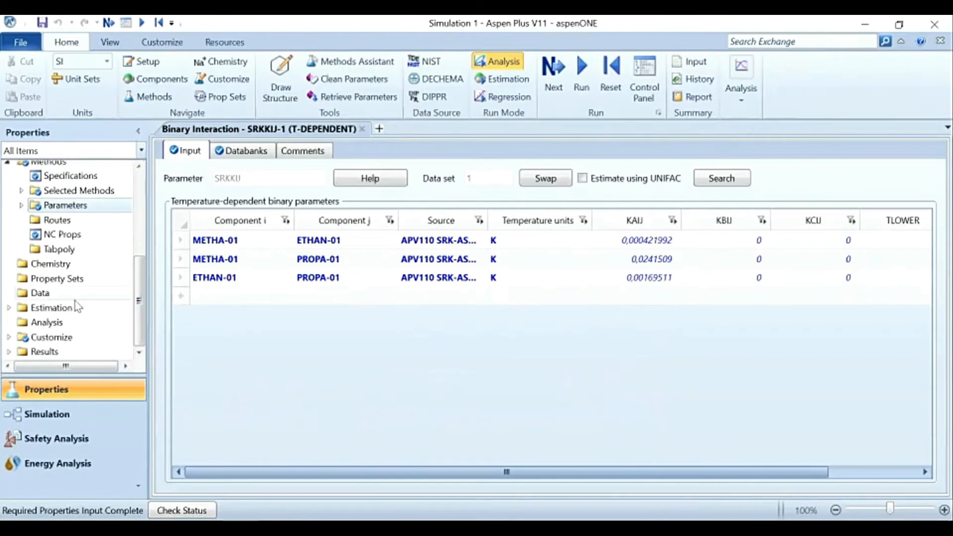
click(49, 307)
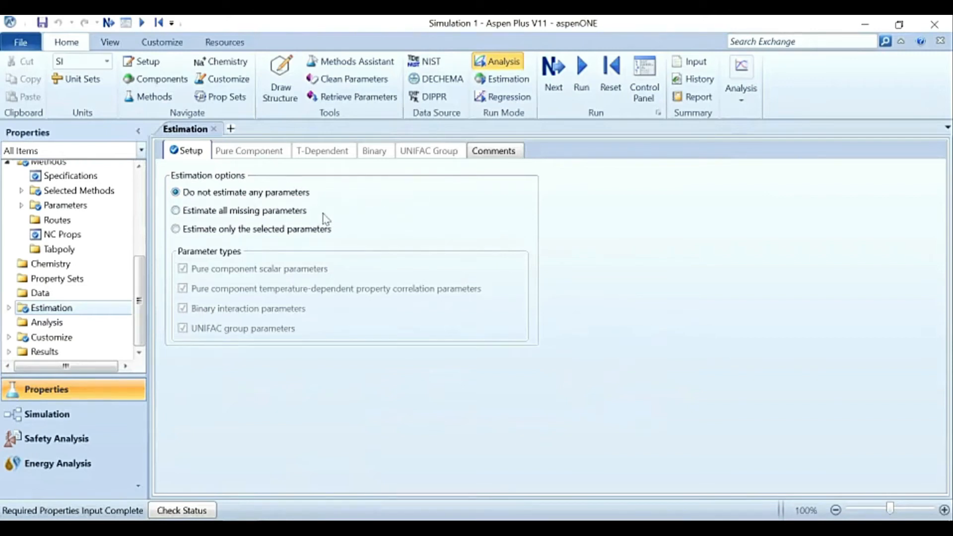
Step: Set the estimation option to Estimate all missing parameters and run the property calculations
click(176, 212)
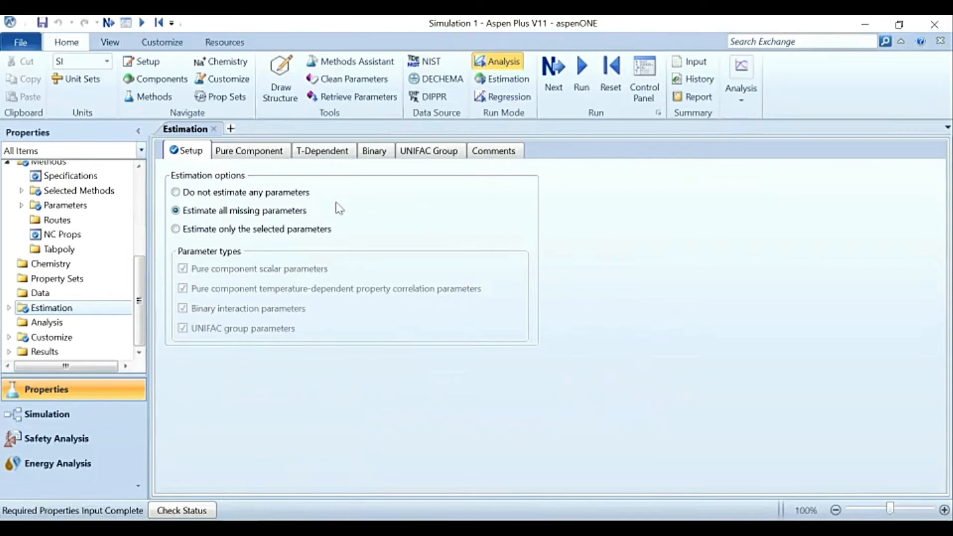
click(176, 229)
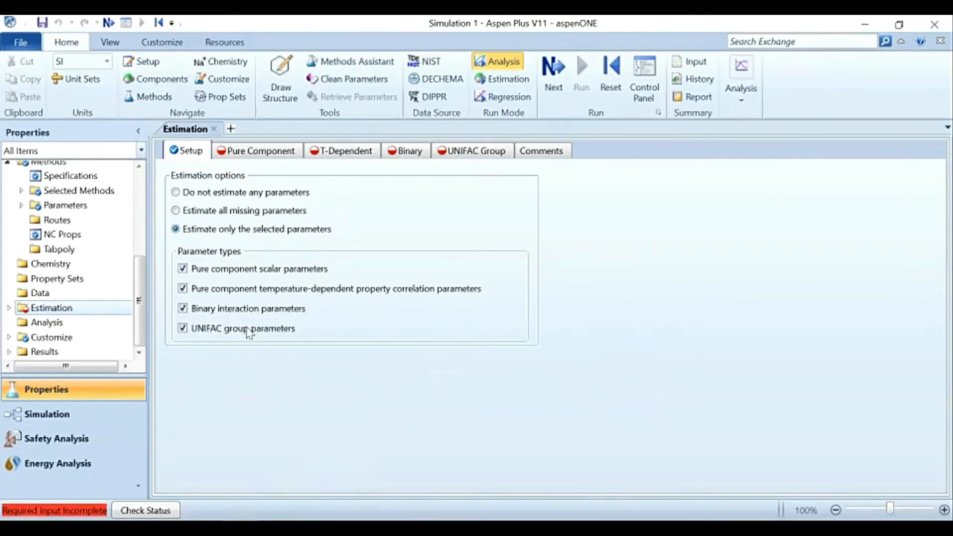
click(176, 212)
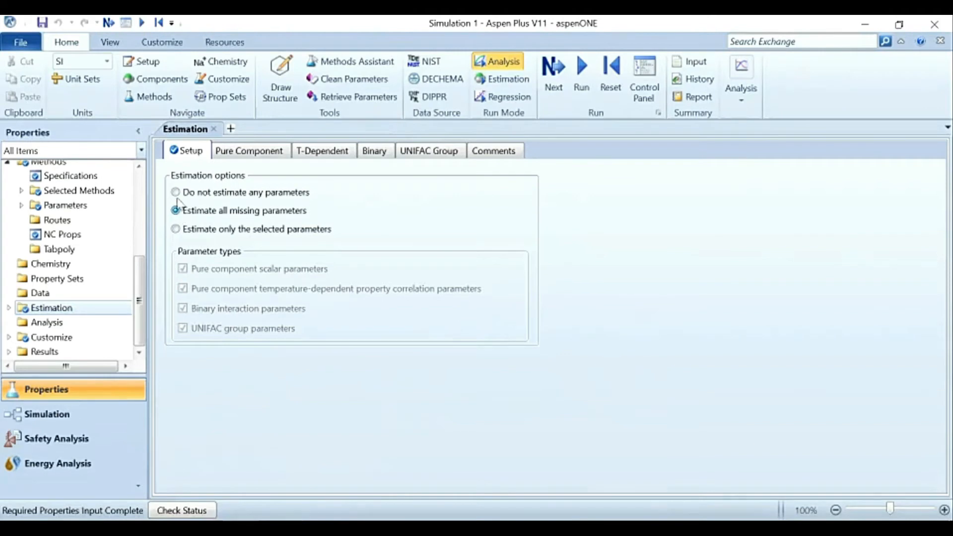
click(176, 193)
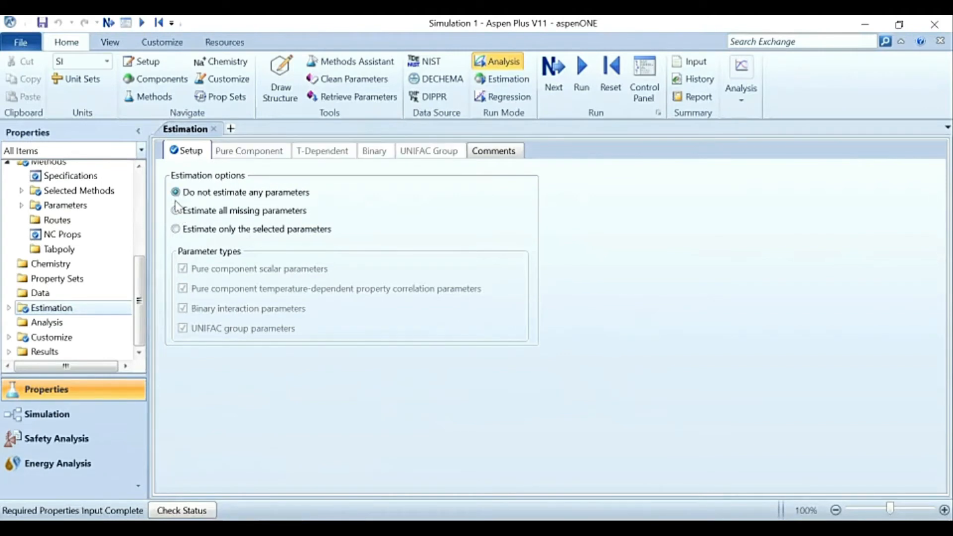
click(176, 212)
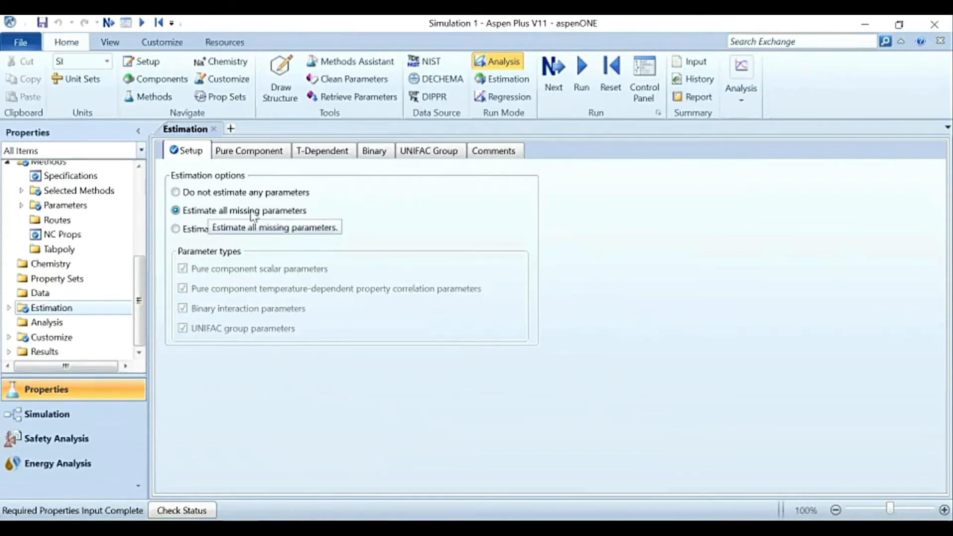
click(583, 84)
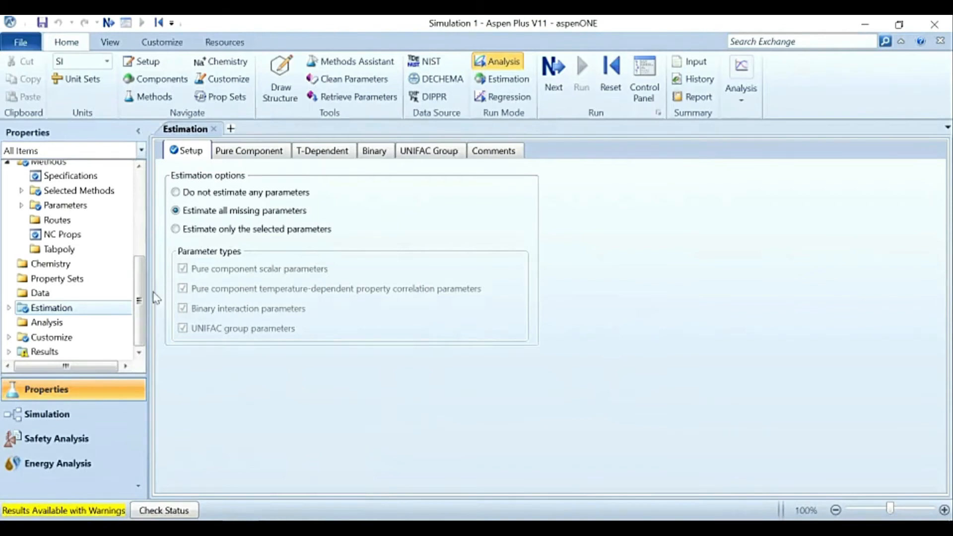
Step: Open the run status in the results and show its detailed status messages
drag(138, 305, 137, 341)
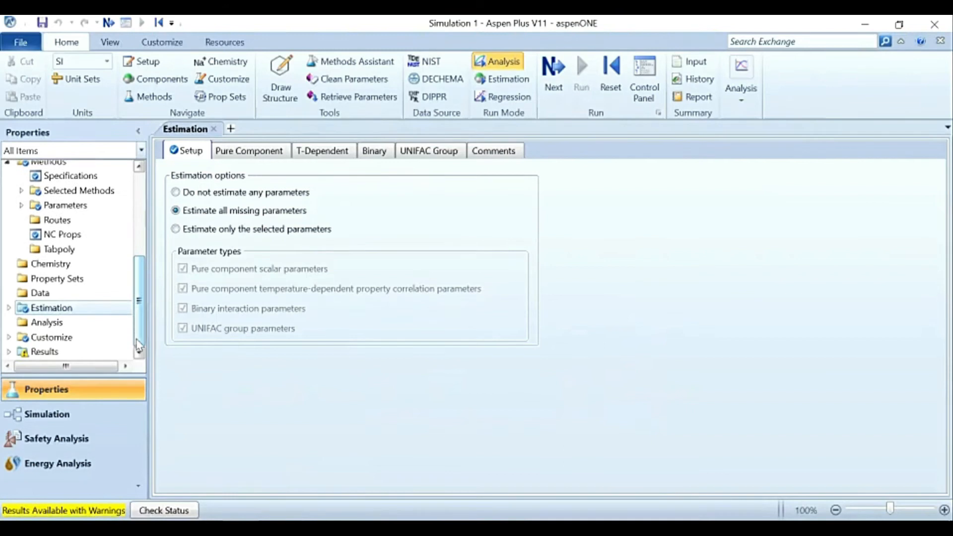
click(9, 352)
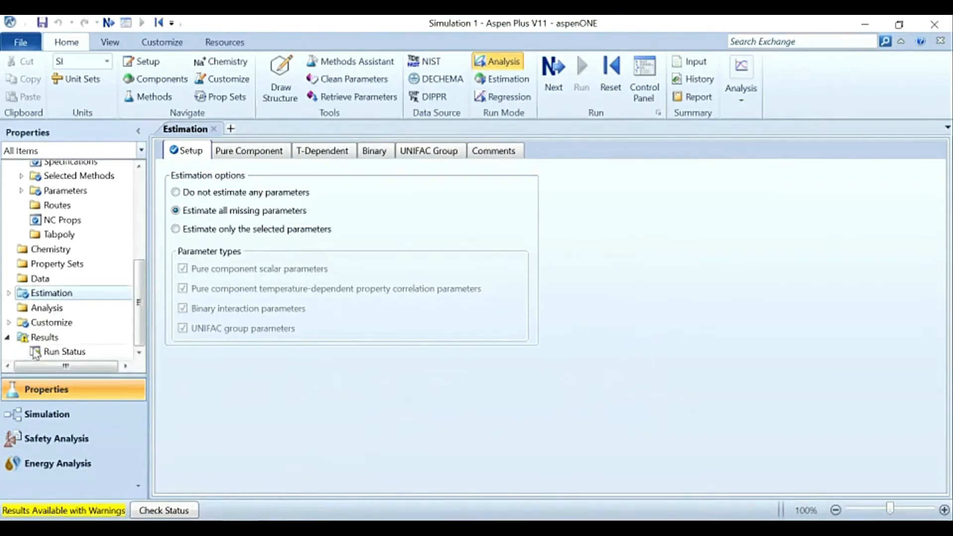
double_click(65, 352)
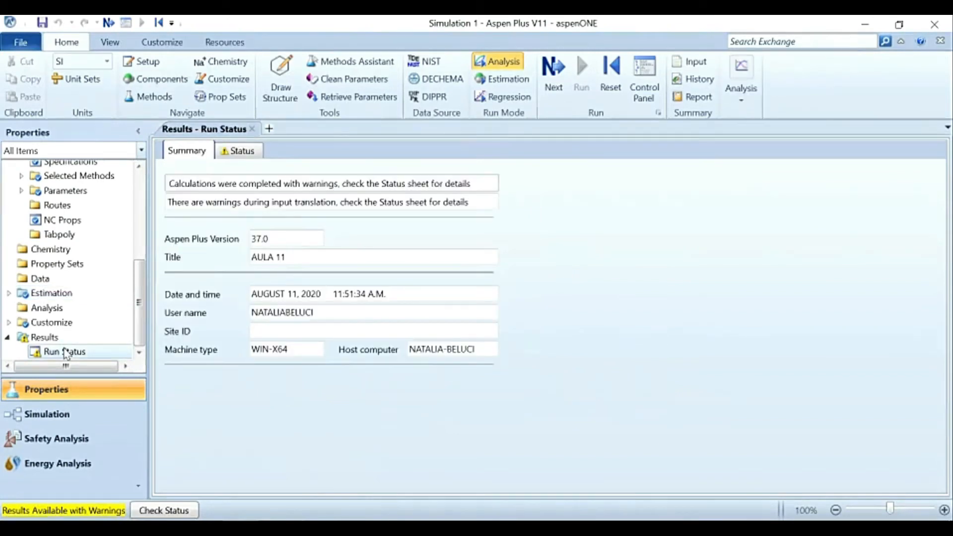
click(238, 152)
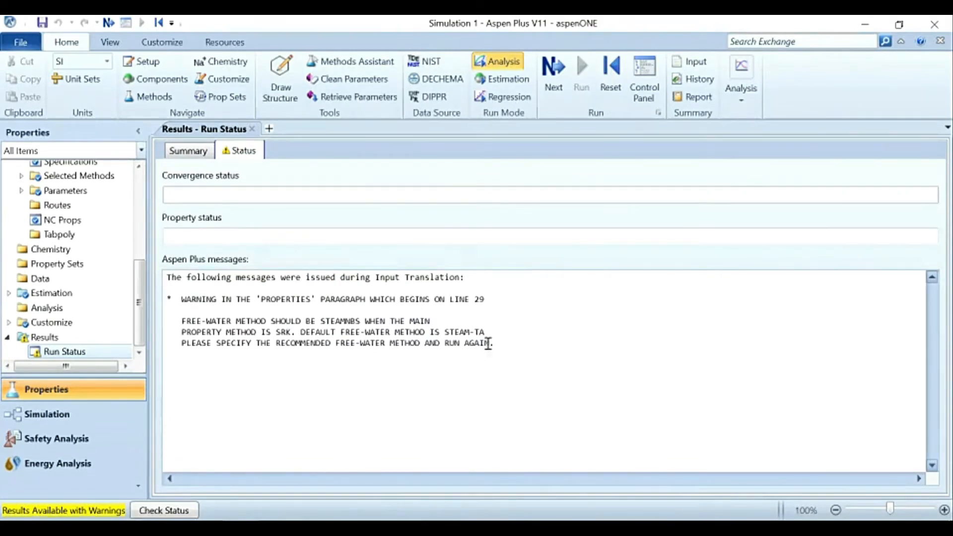
Step: Read the input translation messages on the run status, focusing on the recommended free-water method for SRK
mouse_move(494, 343)
mouse_down()
mouse_move(182, 278)
mouse_move(463, 345)
mouse_move(500, 343)
mouse_up()
click(171, 275)
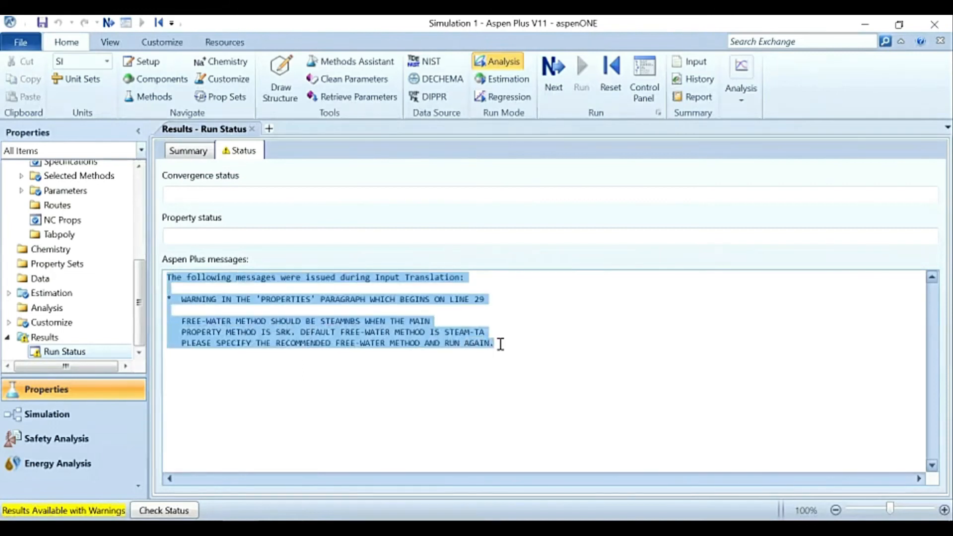
click(500, 344)
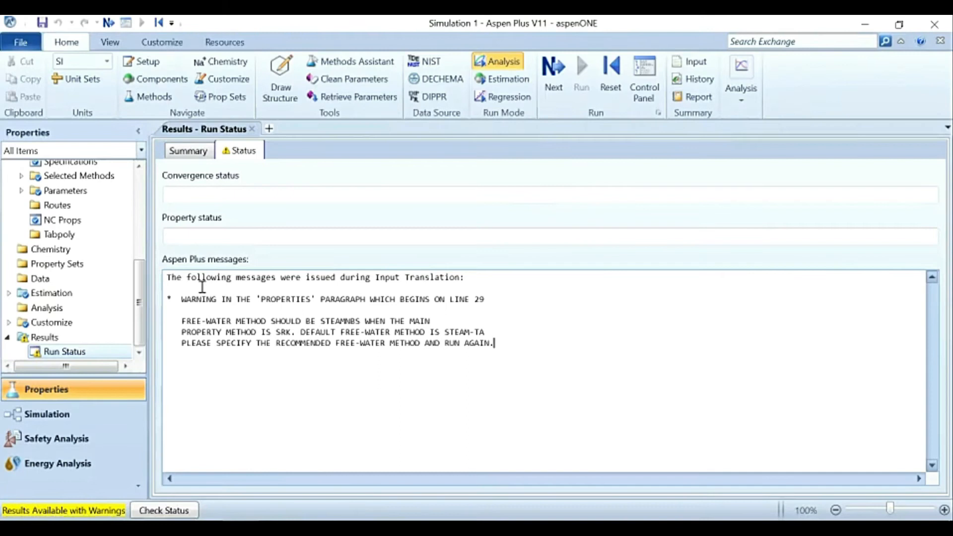
drag(187, 276, 487, 299)
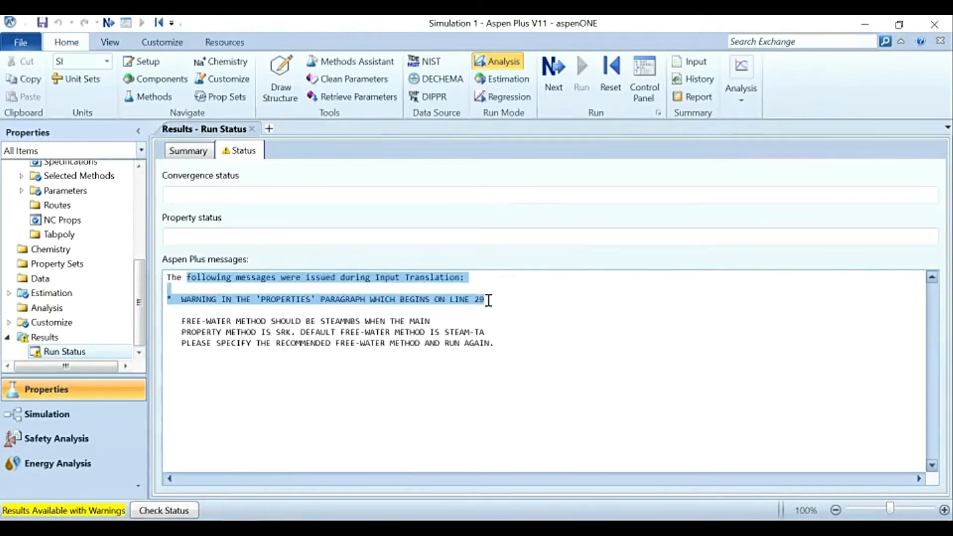
click(485, 299)
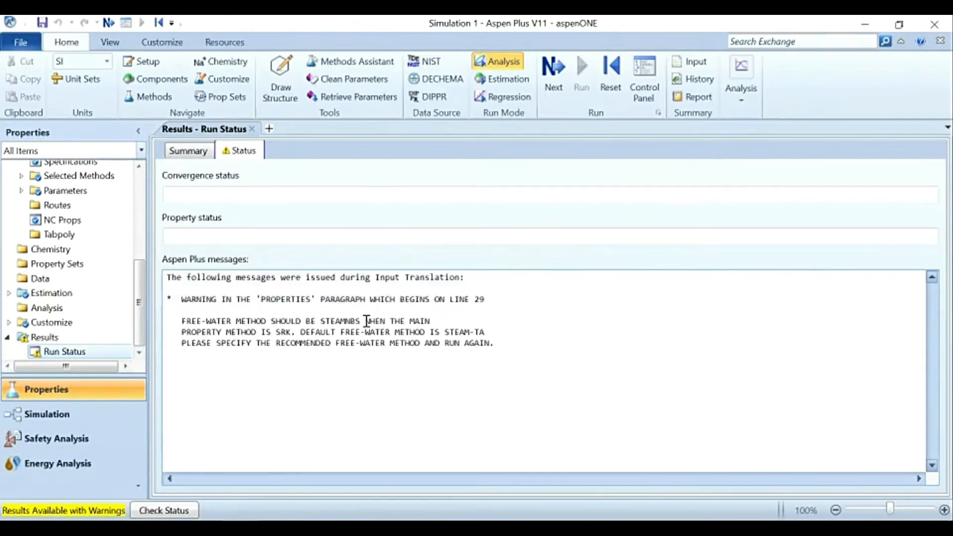
drag(276, 332, 236, 320)
click(293, 331)
click(232, 322)
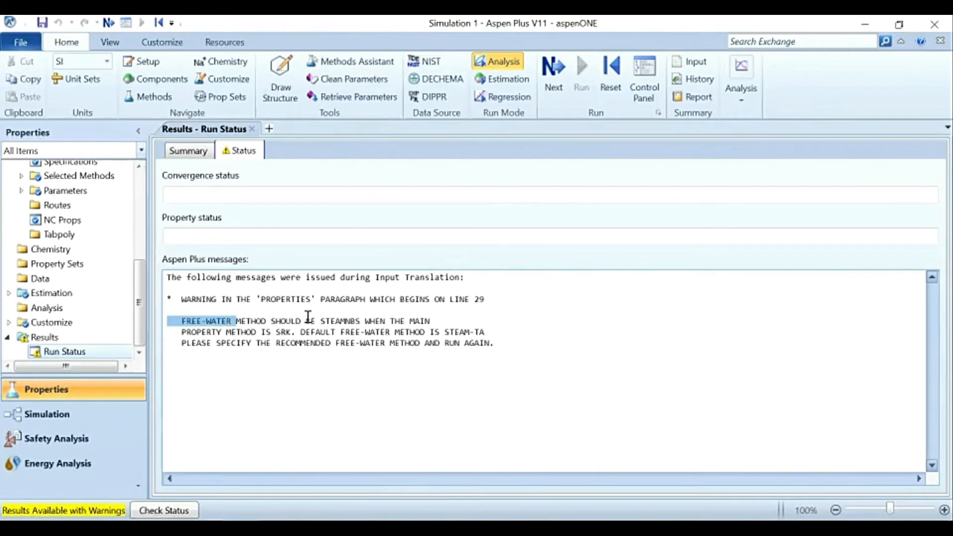
click(311, 322)
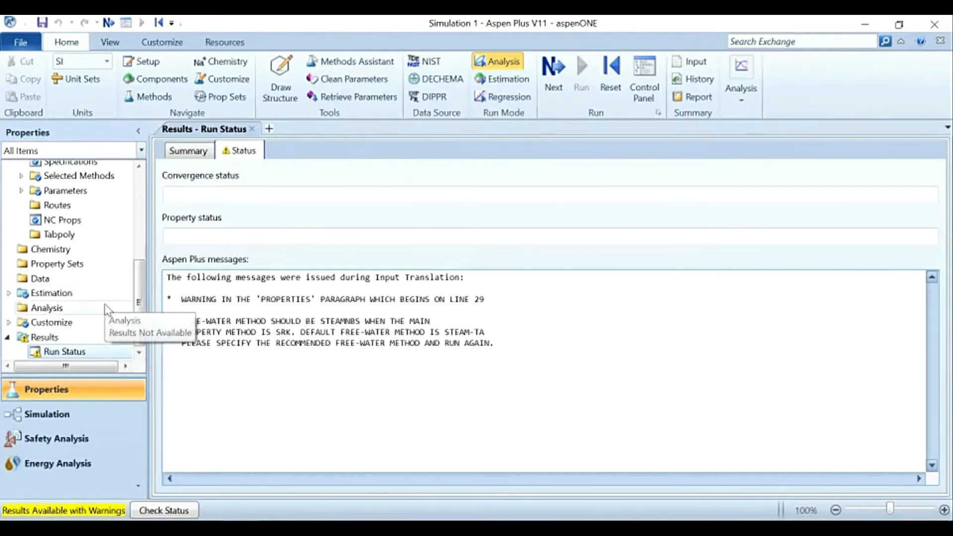
Step: Set the free-water method to STEAMNBS in the Methods specifications and rerun the property calculations
scroll(107, 307, up, 2)
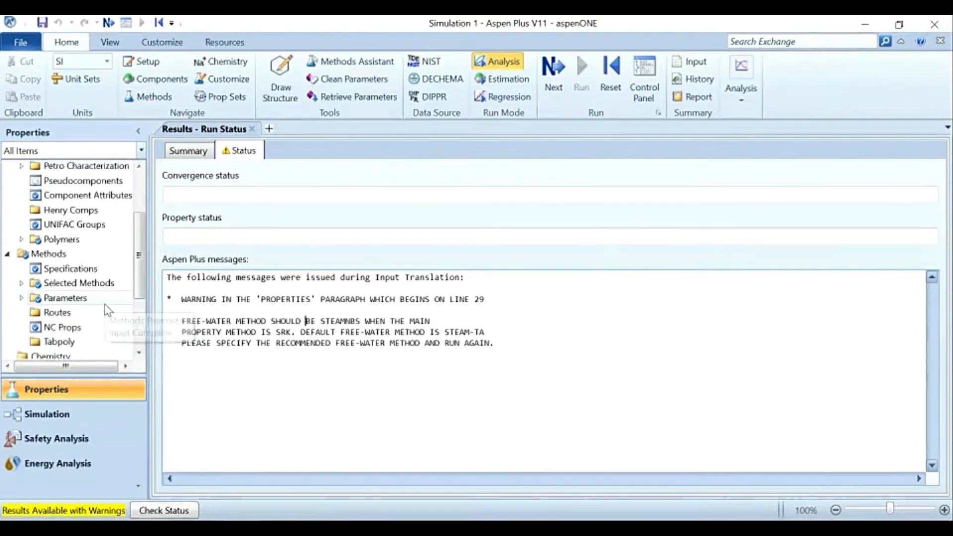
click(102, 269)
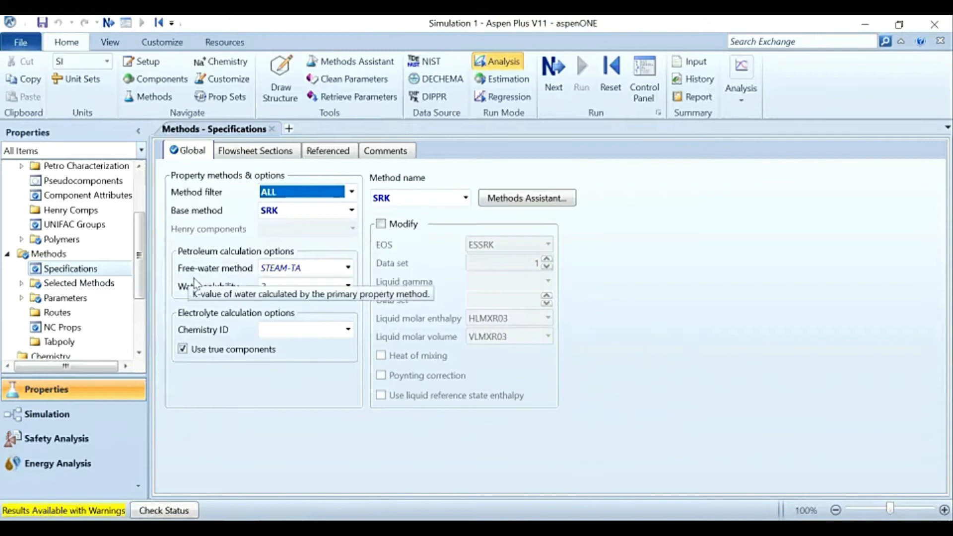
click(347, 268)
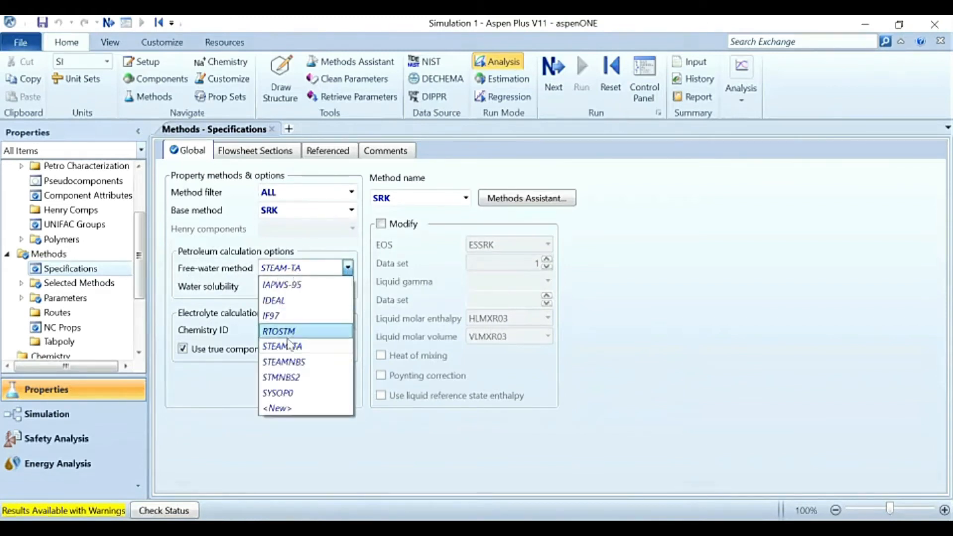
click(309, 362)
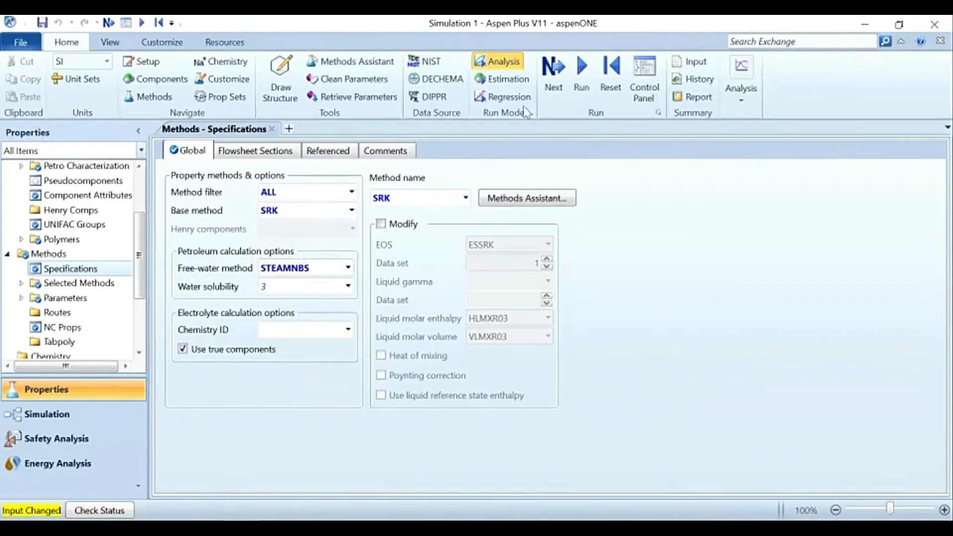
click(581, 70)
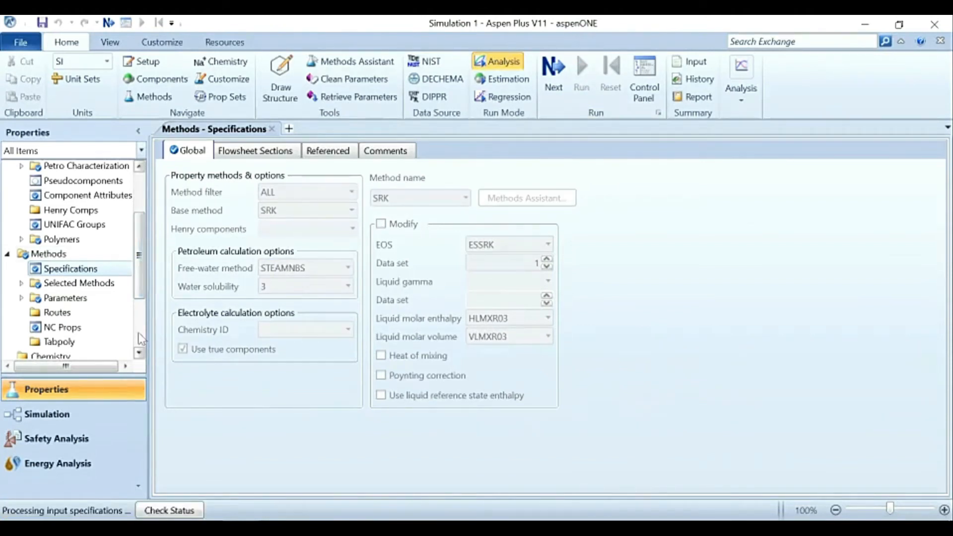
Step: Open the run status of the new run and check its detailed status messages
drag(142, 285, 140, 341)
double_click(64, 352)
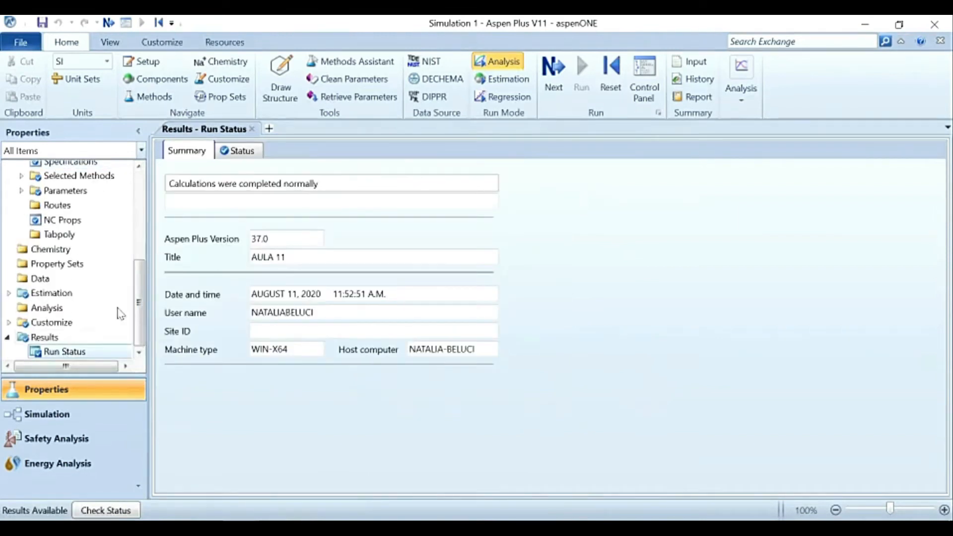
click(237, 151)
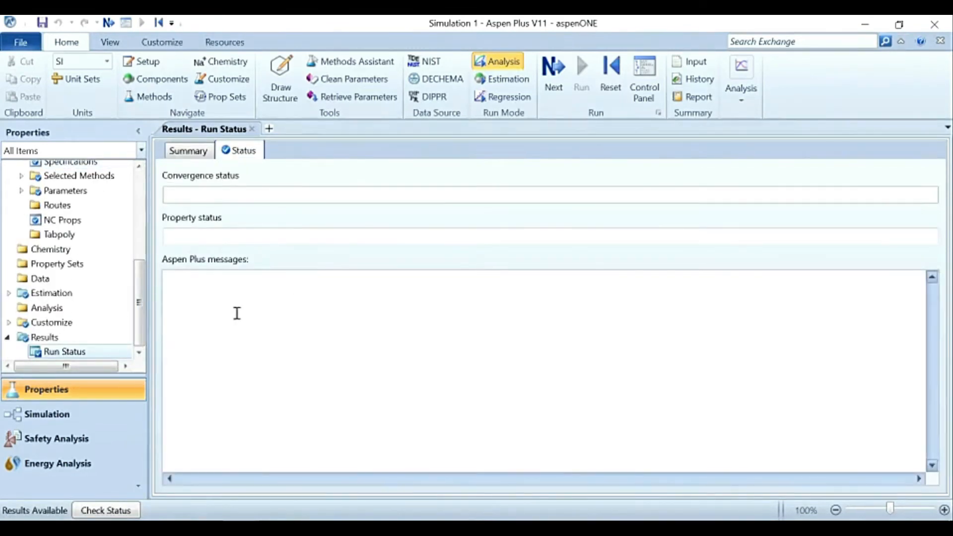
Step: Collapse the Results, Methods and Components folders in the navigation tree and open the Analysis overview
click(7, 338)
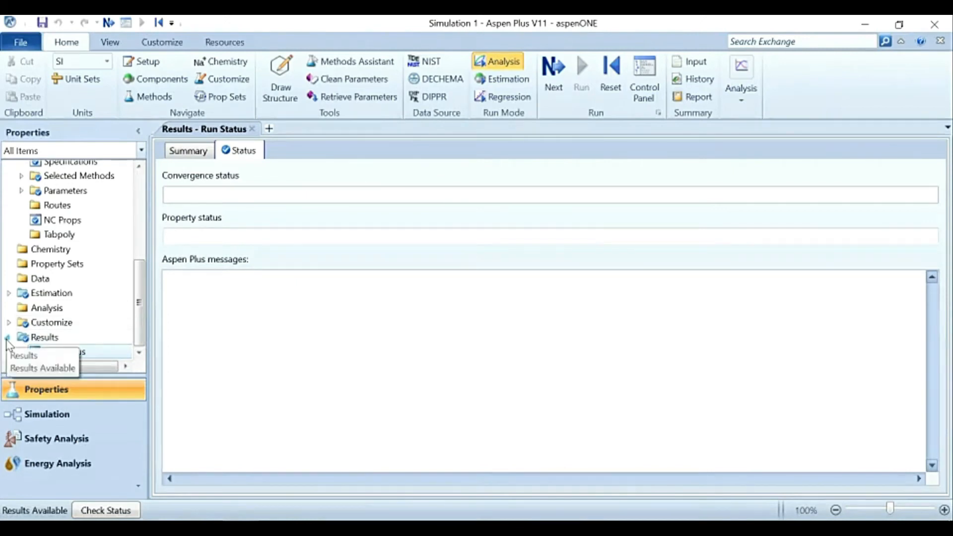
scroll(29, 247, up, 2)
scroll(29, 246, down, 3)
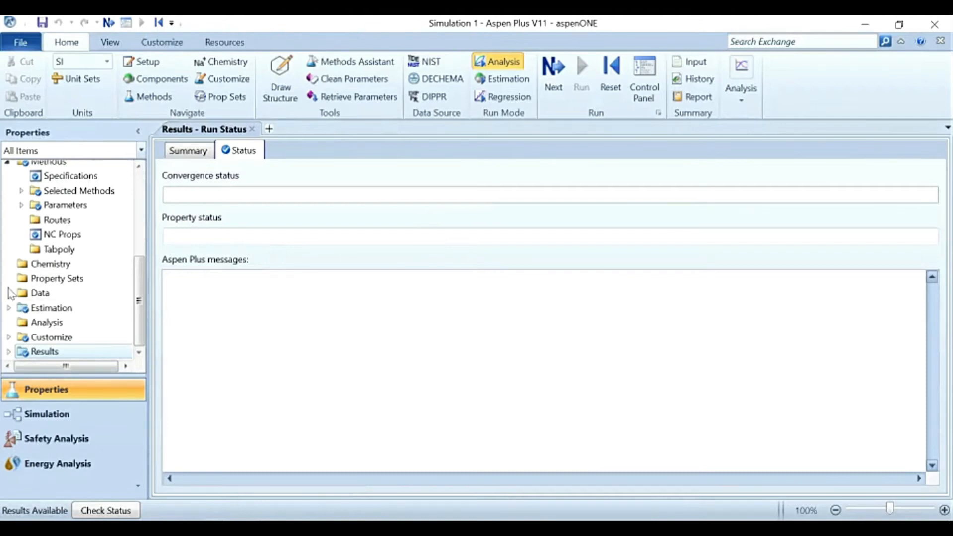
scroll(12, 231, up, 2)
click(8, 233)
scroll(9, 237, up, 3)
click(8, 183)
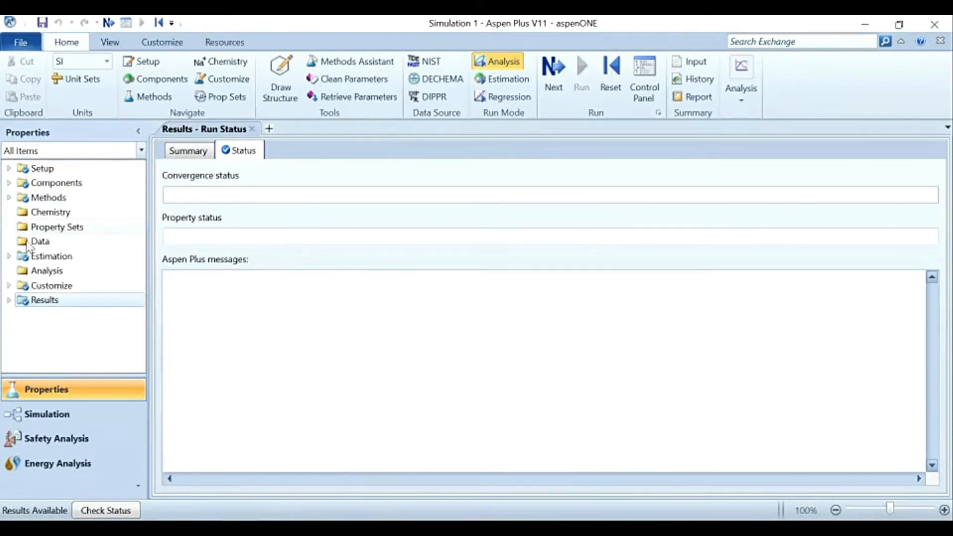
click(40, 271)
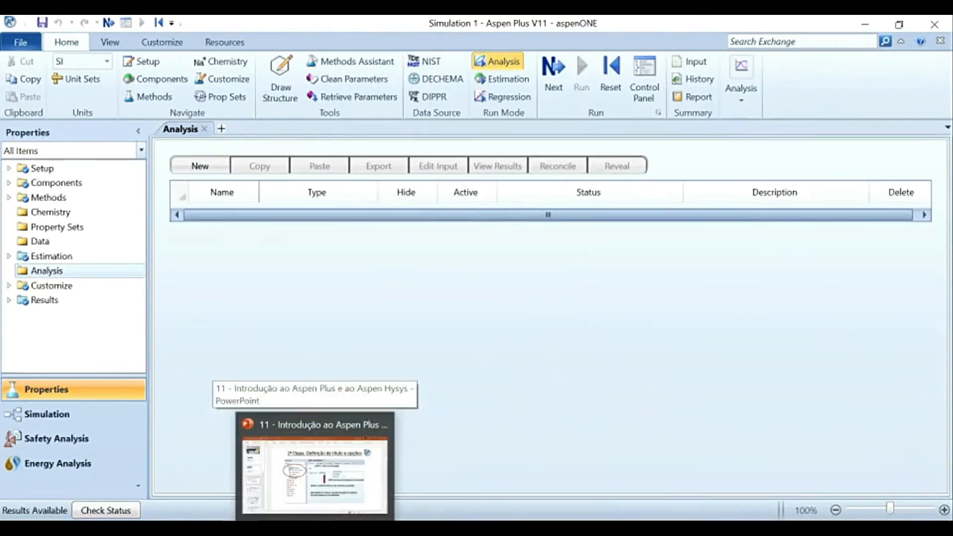
Step: Switch to the PowerPoint presentation and show slide 9 on analysing properties and process conditions
click(313, 464)
scroll(92, 311, down, 3)
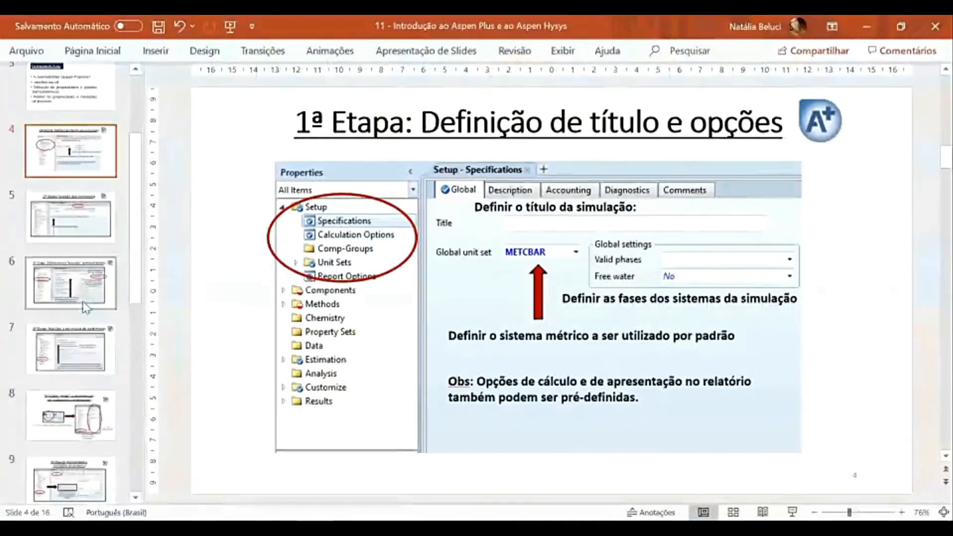
click(84, 297)
click(79, 342)
scroll(80, 340, down, 2)
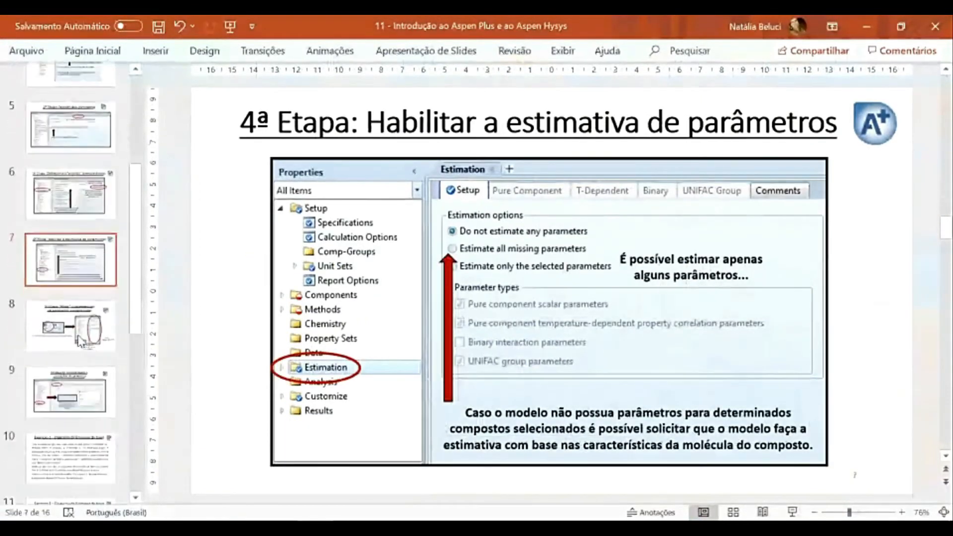
click(81, 341)
click(89, 395)
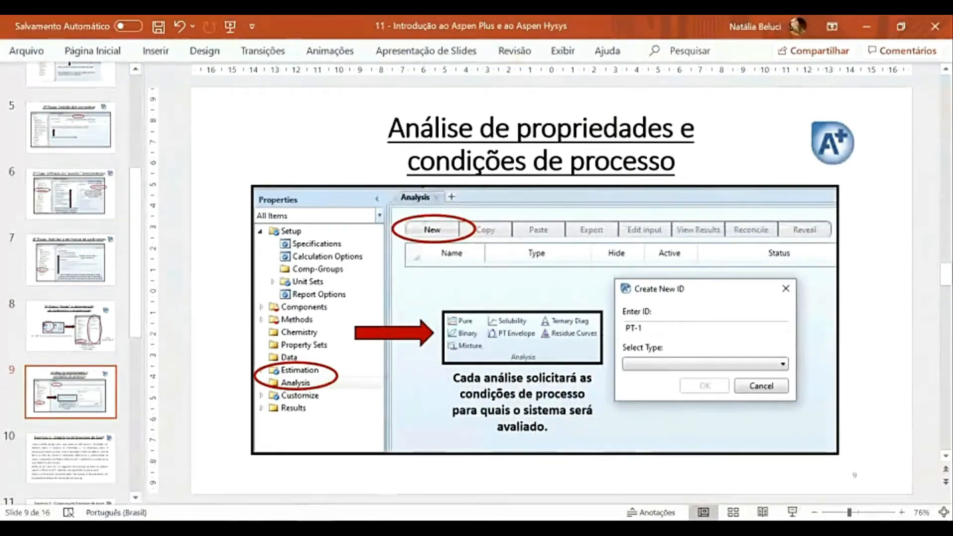
Step: Switch back to Aspen Plus and review the types offered for a new analysis without creating one
mouse_move(278, 529)
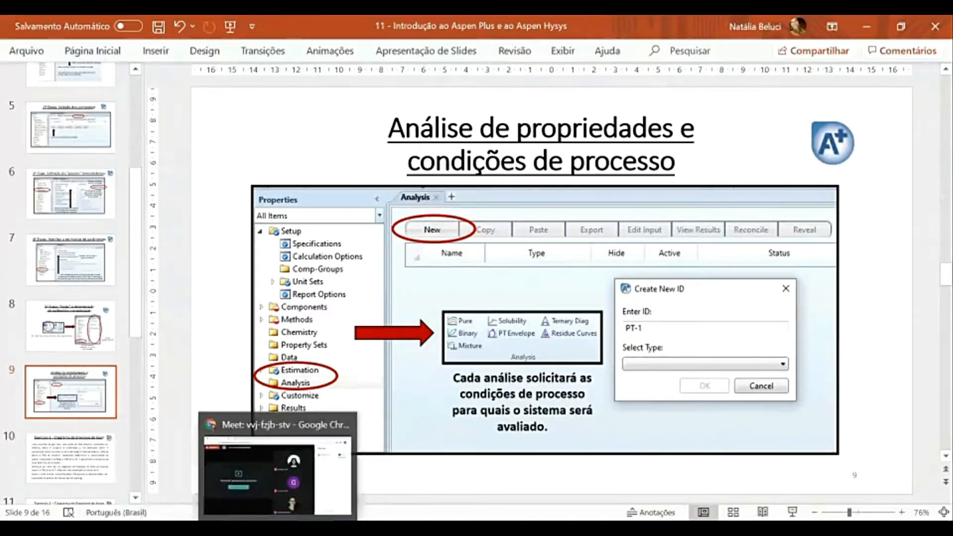
click(319, 476)
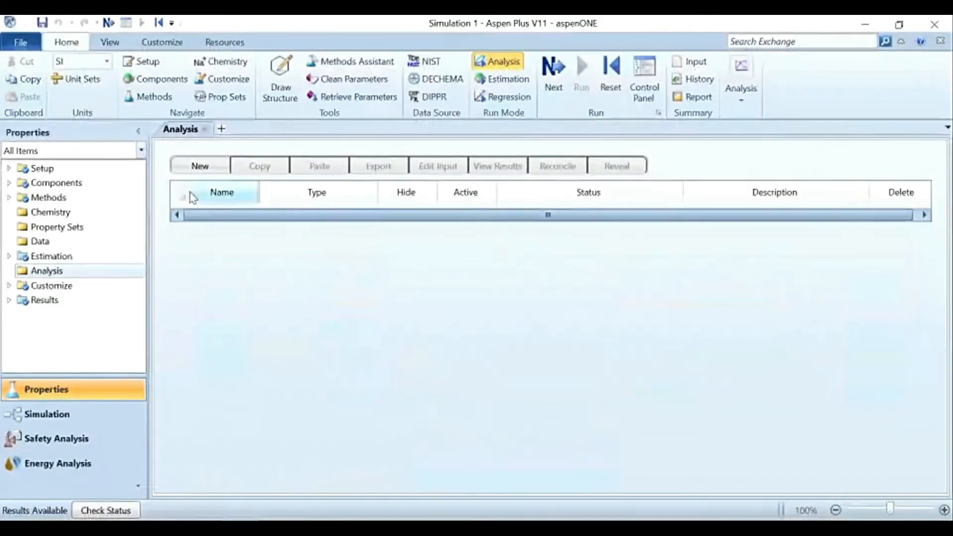
click(203, 166)
click(525, 294)
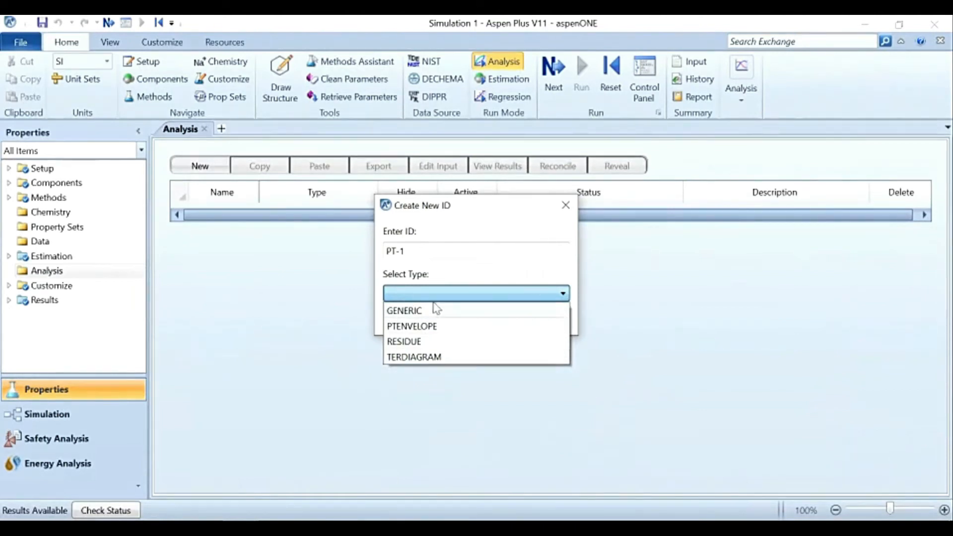
click(520, 269)
click(565, 205)
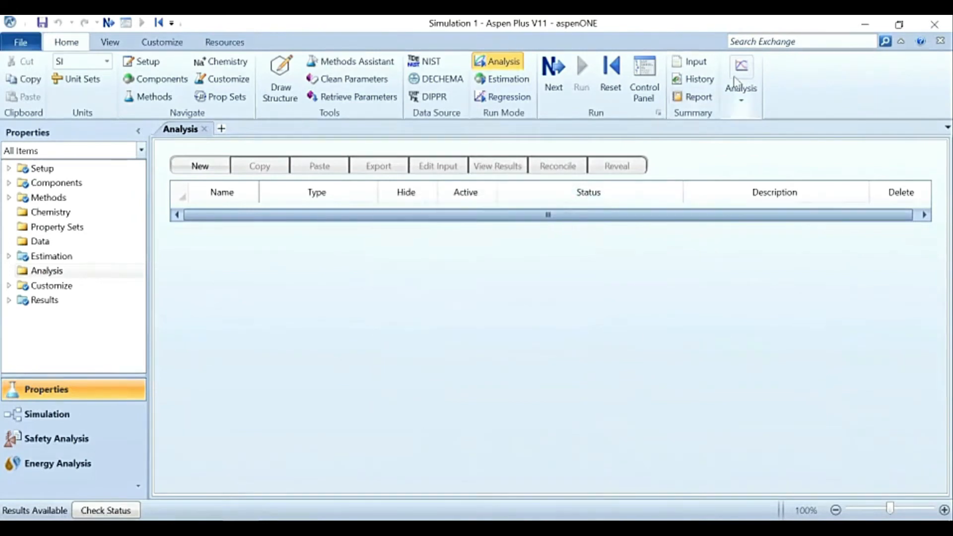
Step: Examine the property analysis tools available, such as Pure, Binary, Mixture and PT Envelope
click(739, 95)
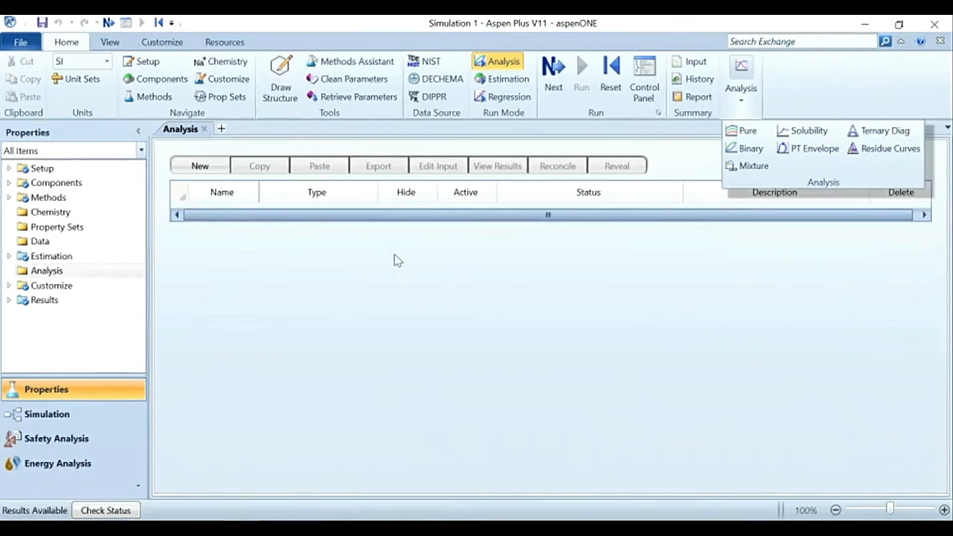
click(397, 259)
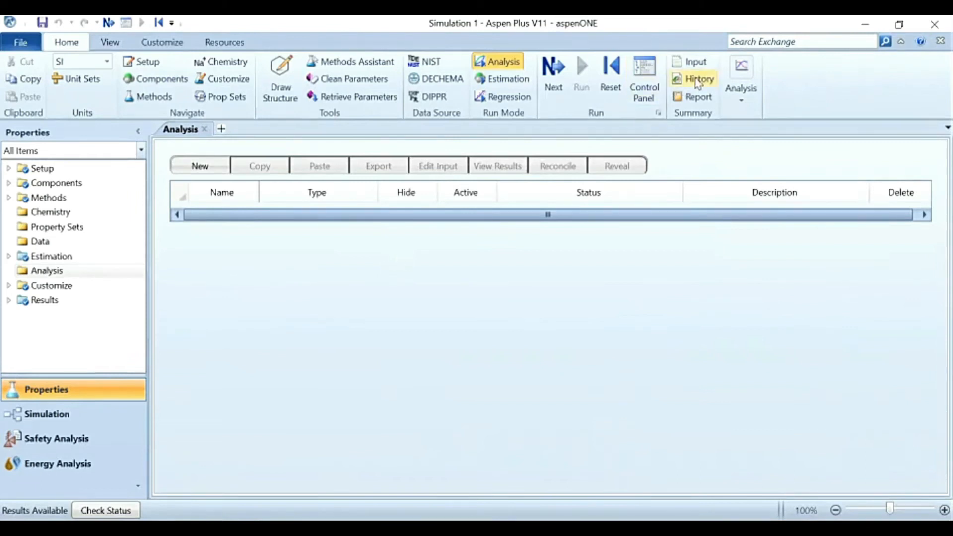
click(733, 102)
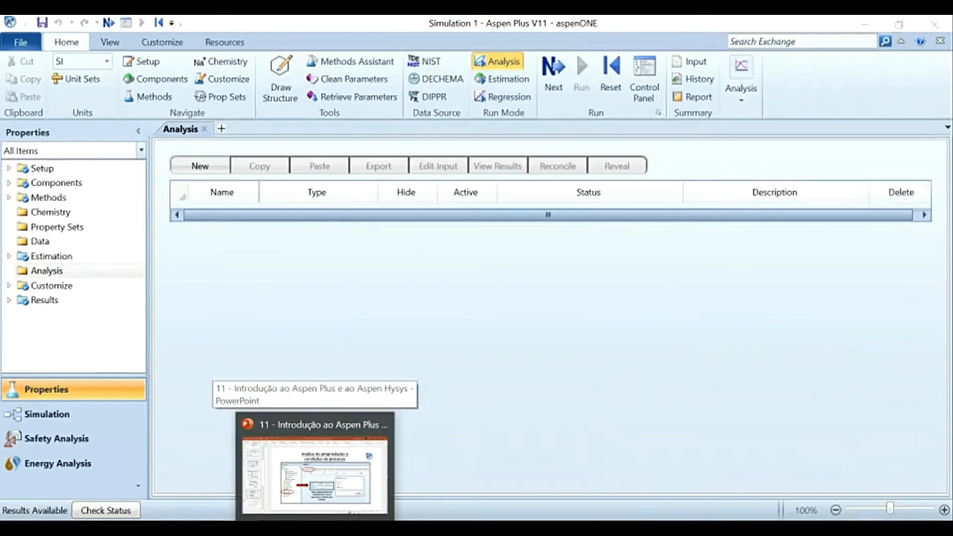
Step: Switch to the PowerPoint presentation and read the phase envelope problem of Example 1 on slide 10
click(314, 471)
scroll(77, 361, down, 3)
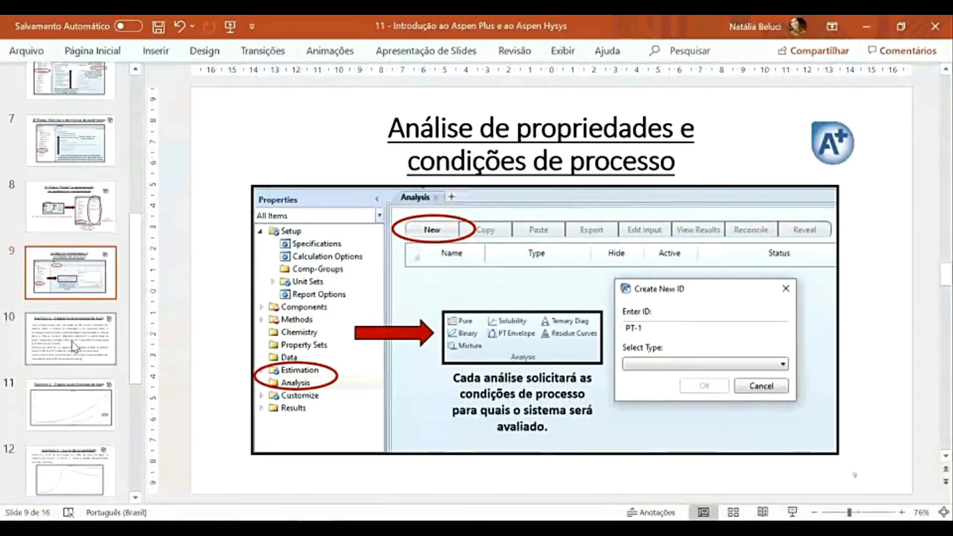
click(74, 344)
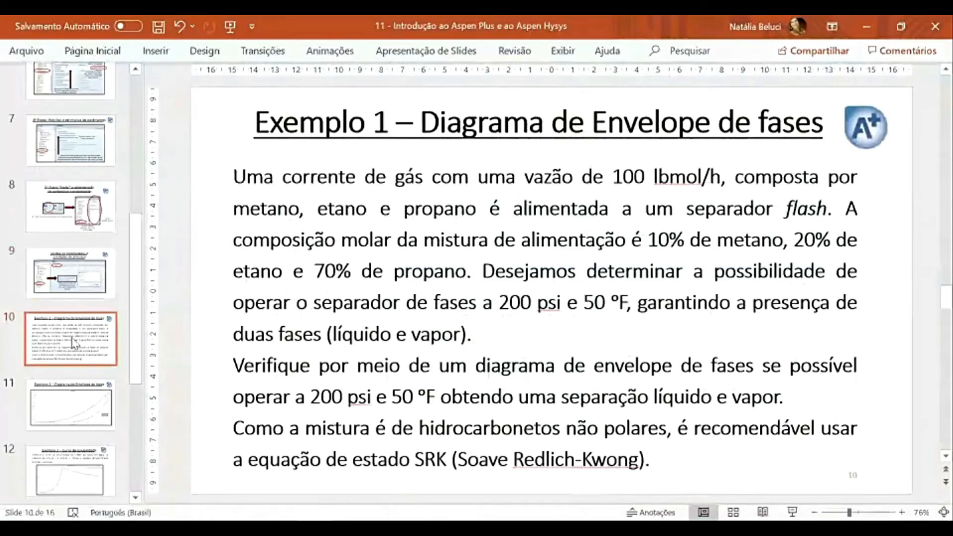
drag(425, 117, 826, 125)
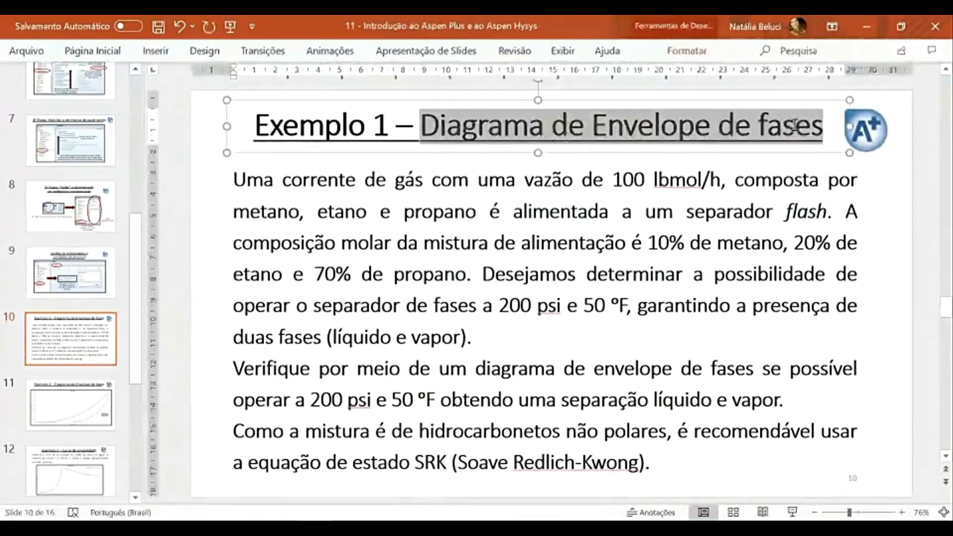
click(874, 176)
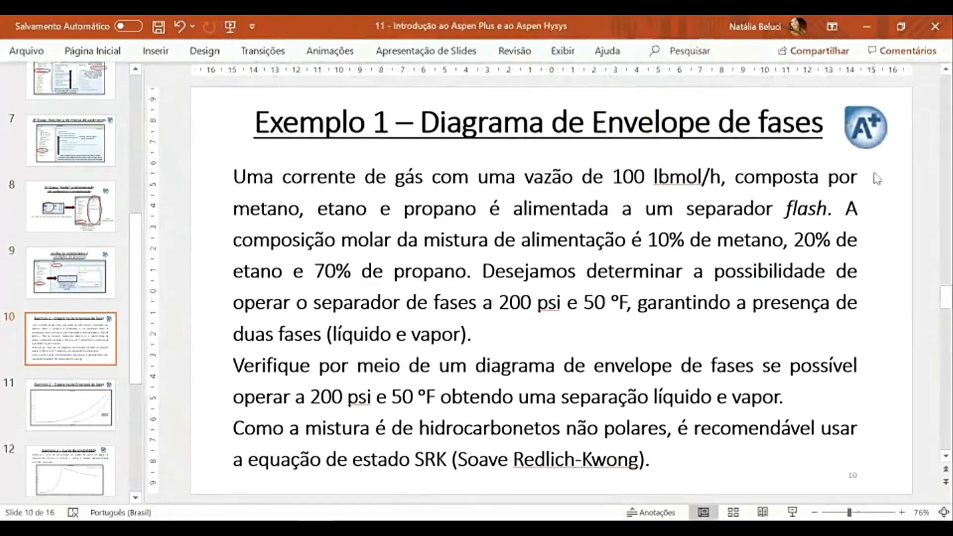
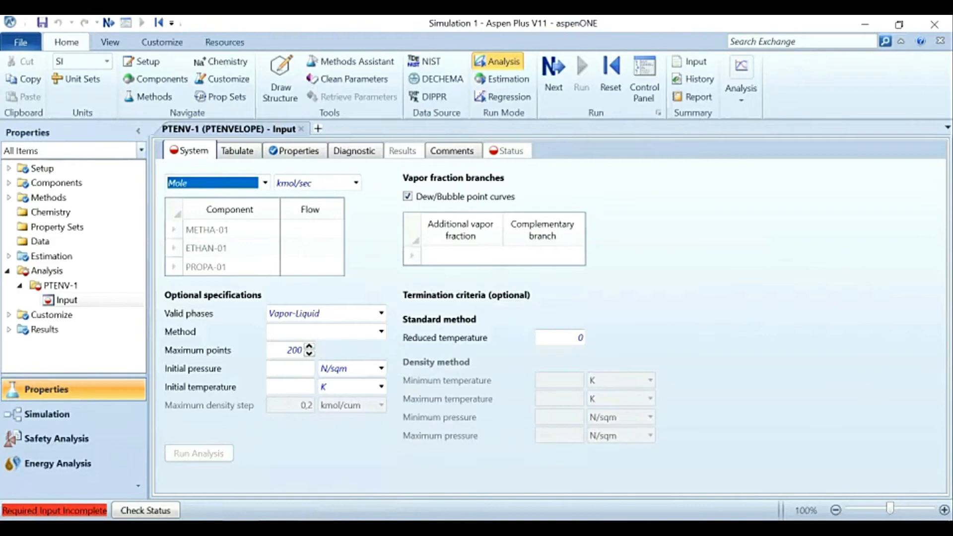
Step: Return to Aspen Plus and set the mole flow unit of the PTENV-1 phase envelope input to lbmol/hr
click(313, 471)
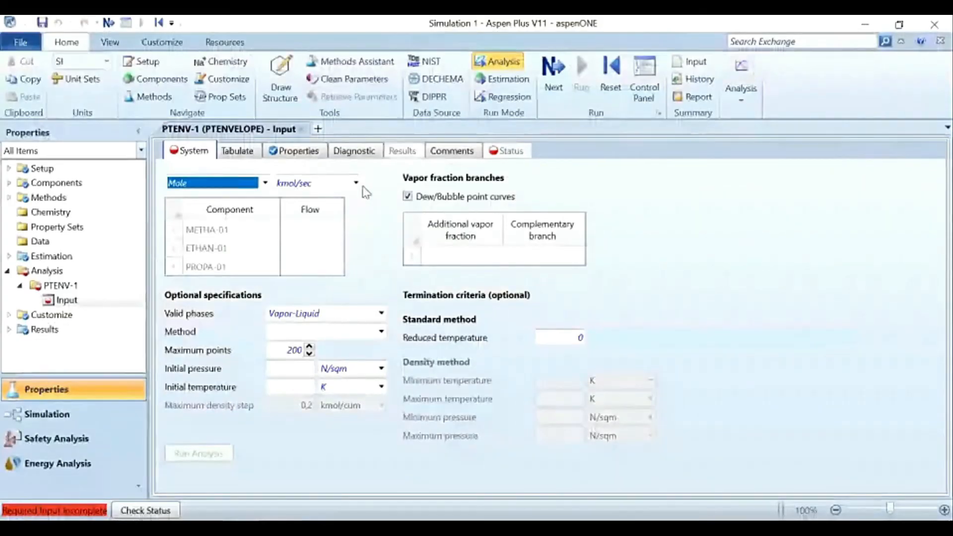
click(356, 182)
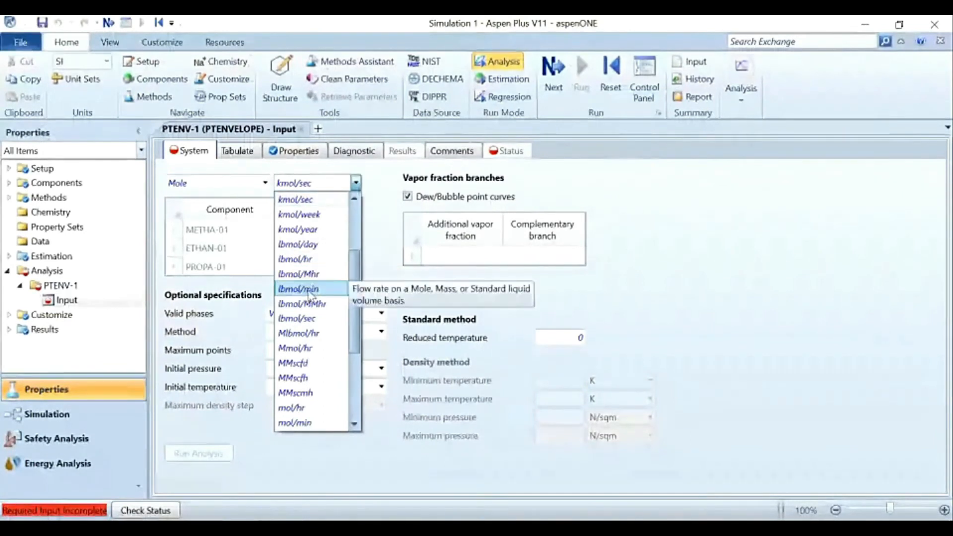
click(312, 259)
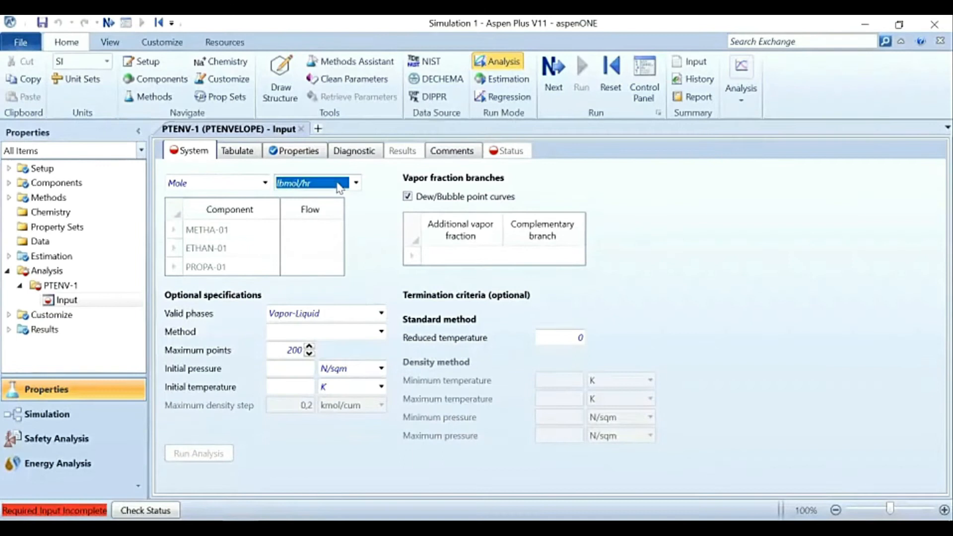
click(361, 232)
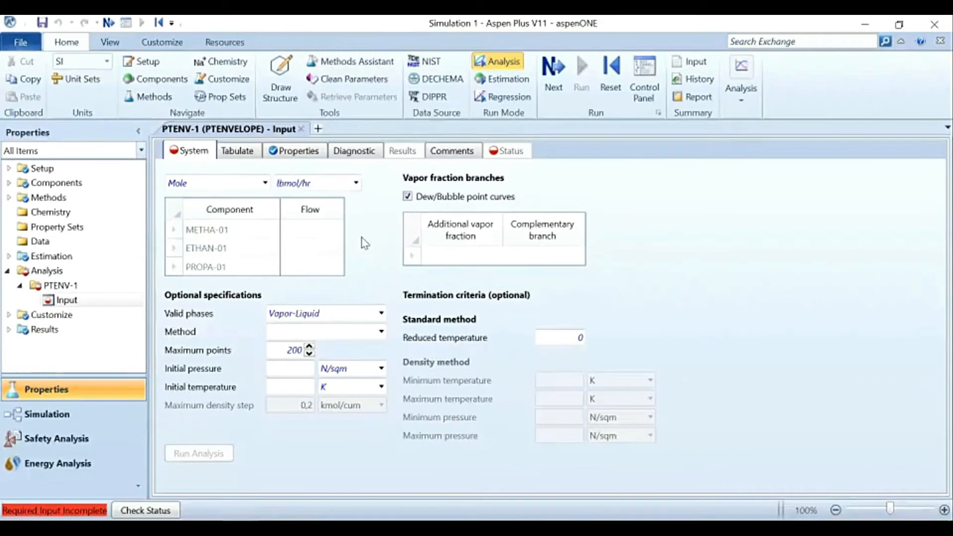
Step: Enter component flows of 10 for methane, 20 for ethane and 70 for propane in the PTENV-1 system input
click(312, 232)
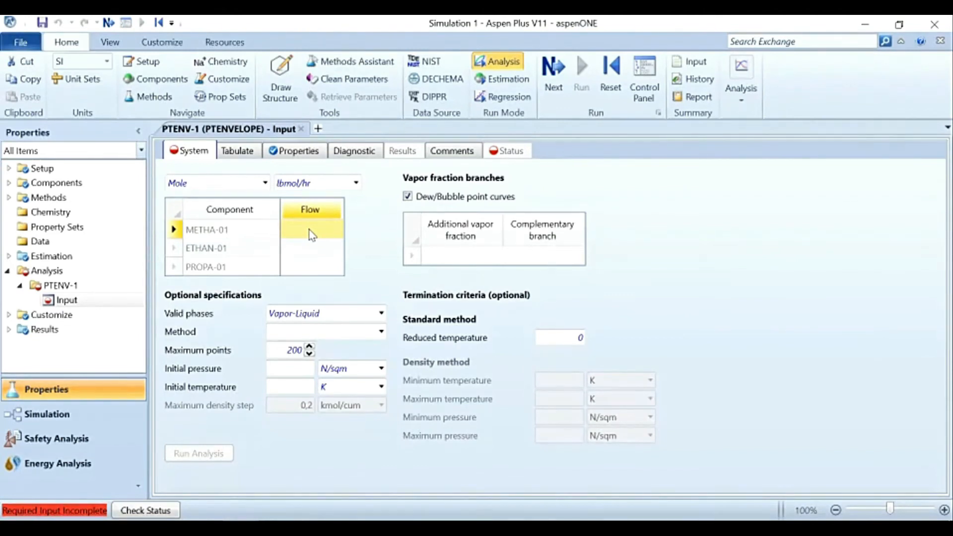
click(317, 250)
click(317, 268)
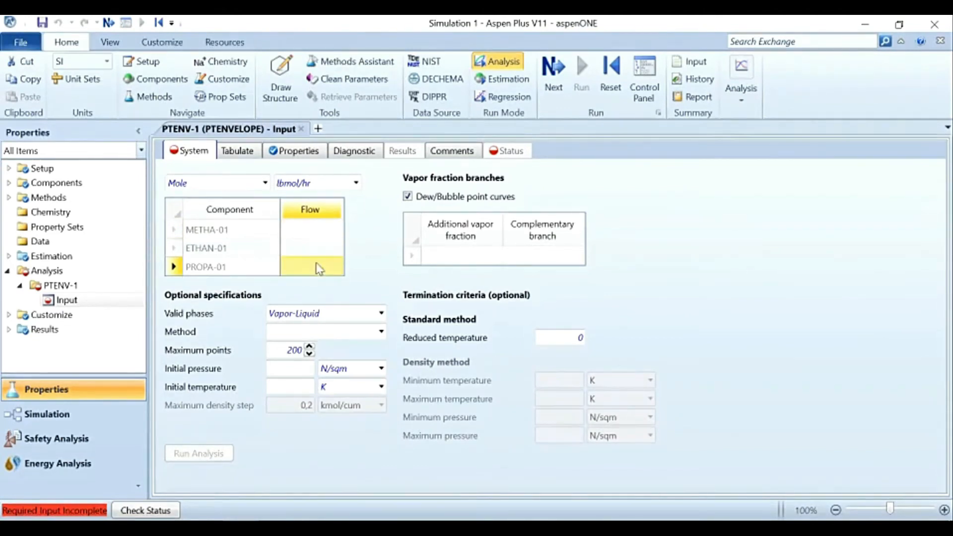
click(333, 237)
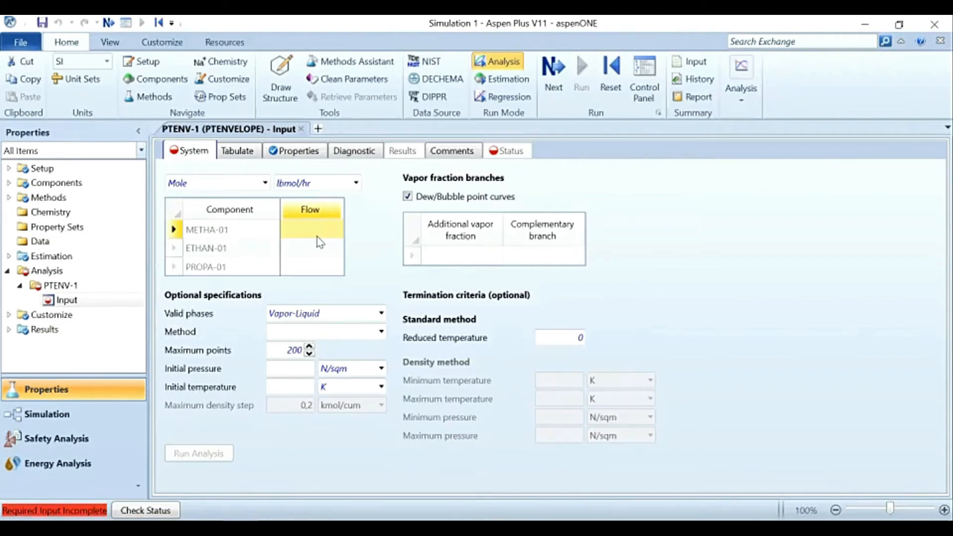
text(10)
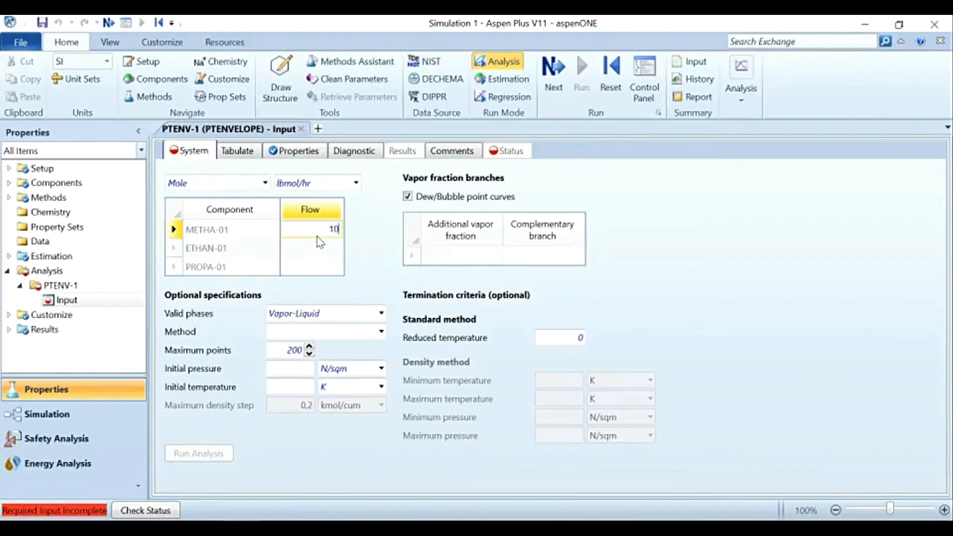
key(Return)
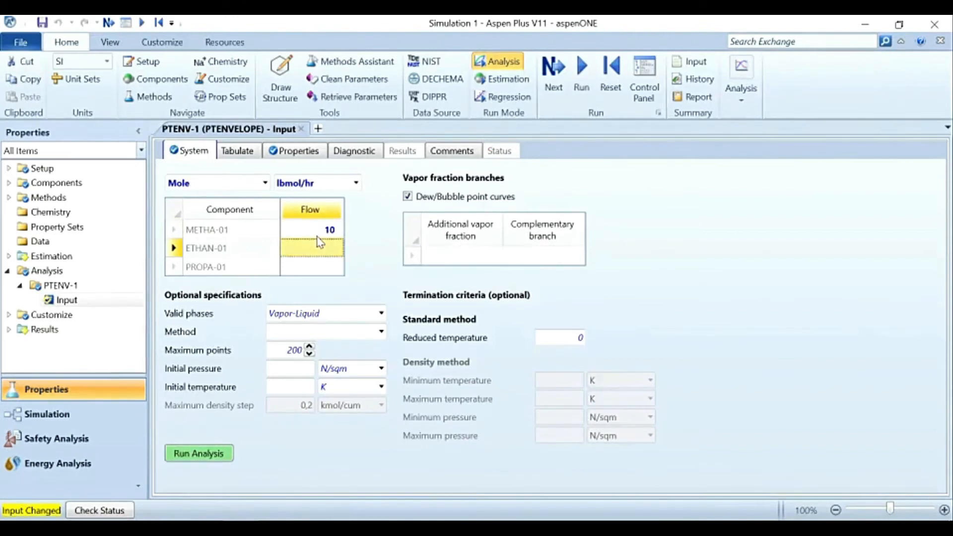
text(20)
key(Return)
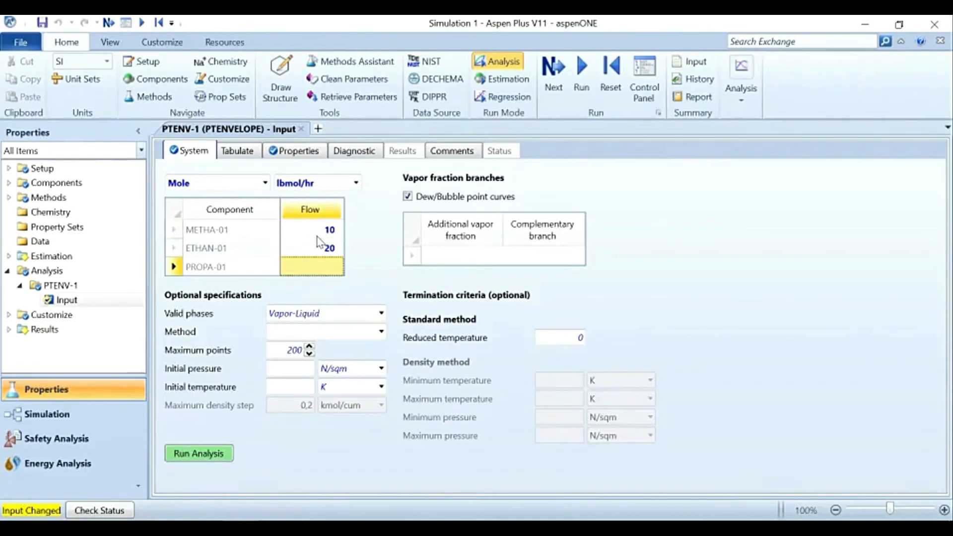
text(70)
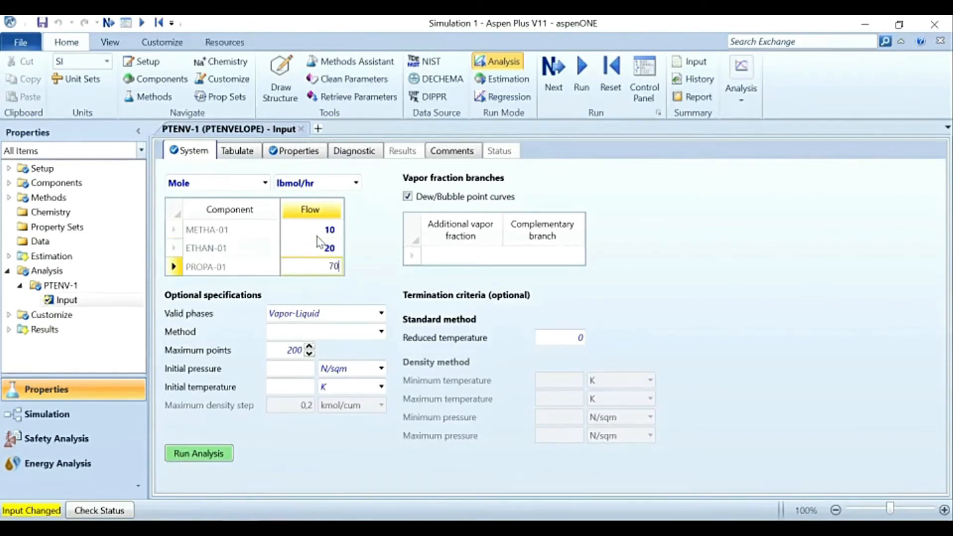
key(Return)
click(708, 296)
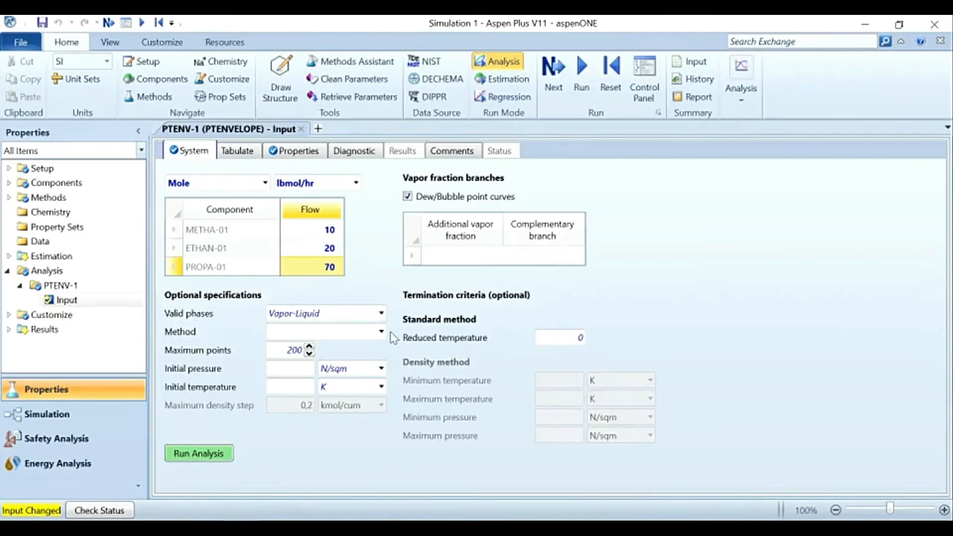
Step: Keep Vapor-Liquid as the valid phases and set the envelope calculation method to Standard
click(381, 313)
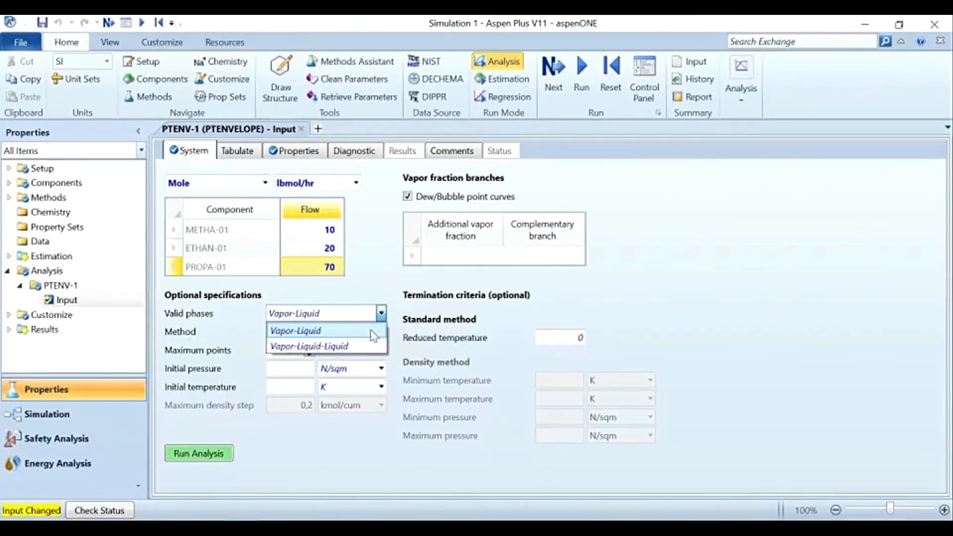
click(374, 330)
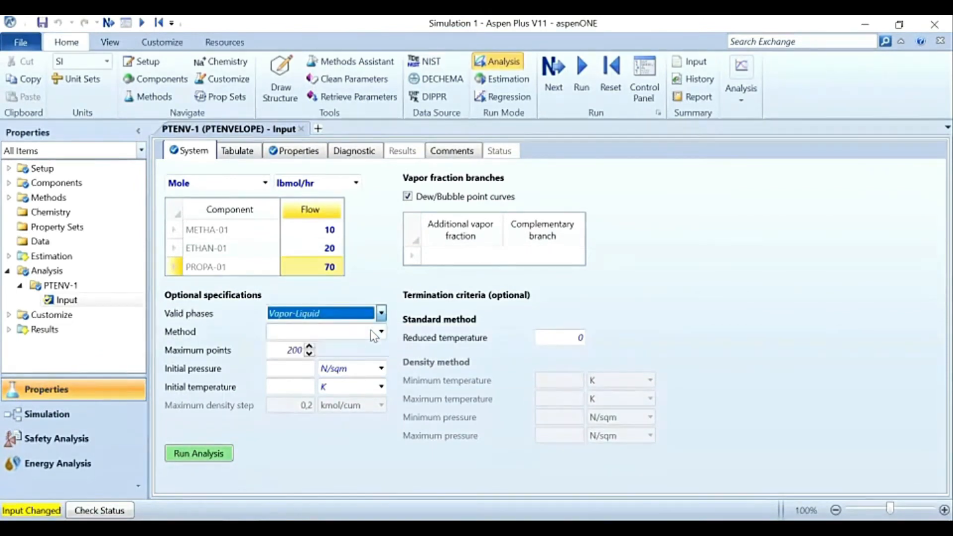
click(381, 332)
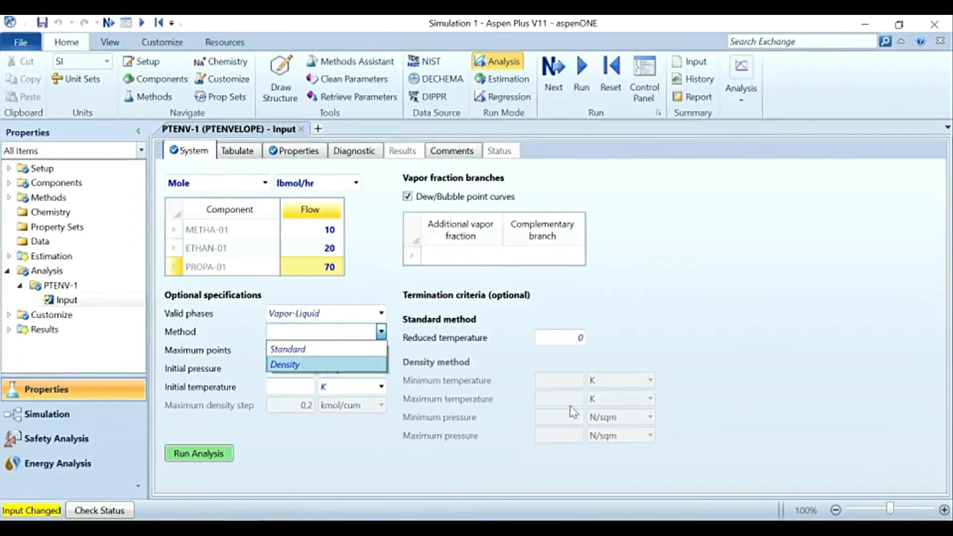
click(331, 352)
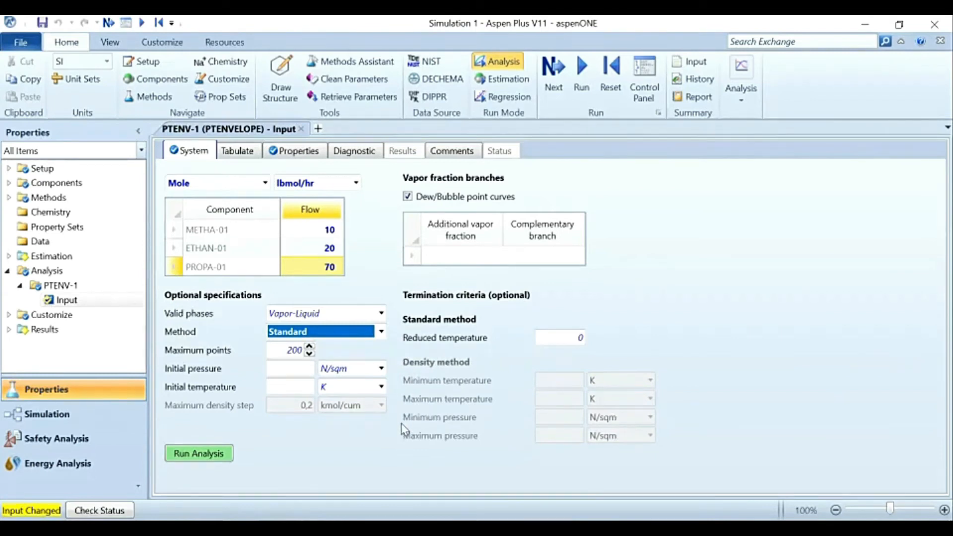
Step: Switch to the PowerPoint presentation and highlight the 200 psi and 50 °F separator conditions in Example 1
click(295, 370)
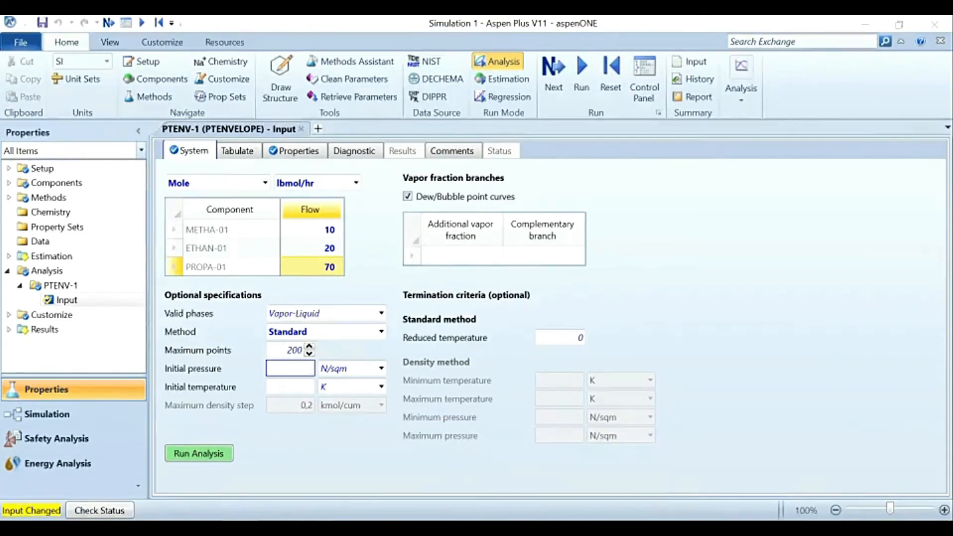
key(alt+Tab)
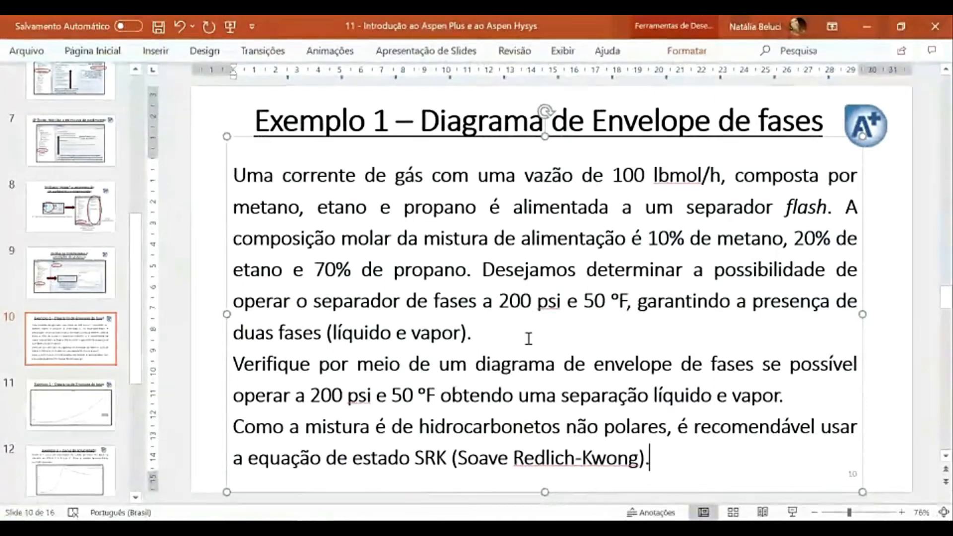
drag(499, 300, 625, 296)
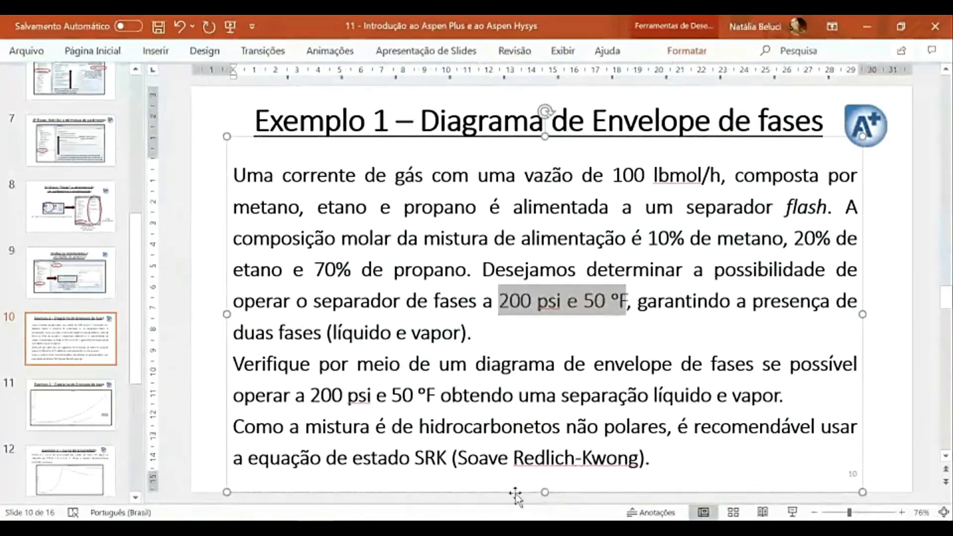
Step: Switch back to Aspen Plus and set the envelope's initial pressure to 101325 N/sqm
click(314, 527)
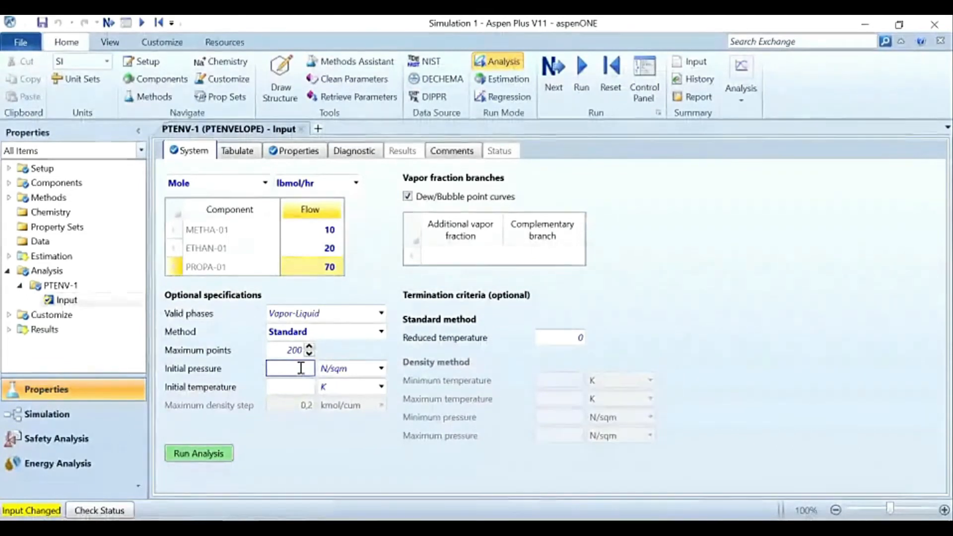
click(313, 528)
click(314, 528)
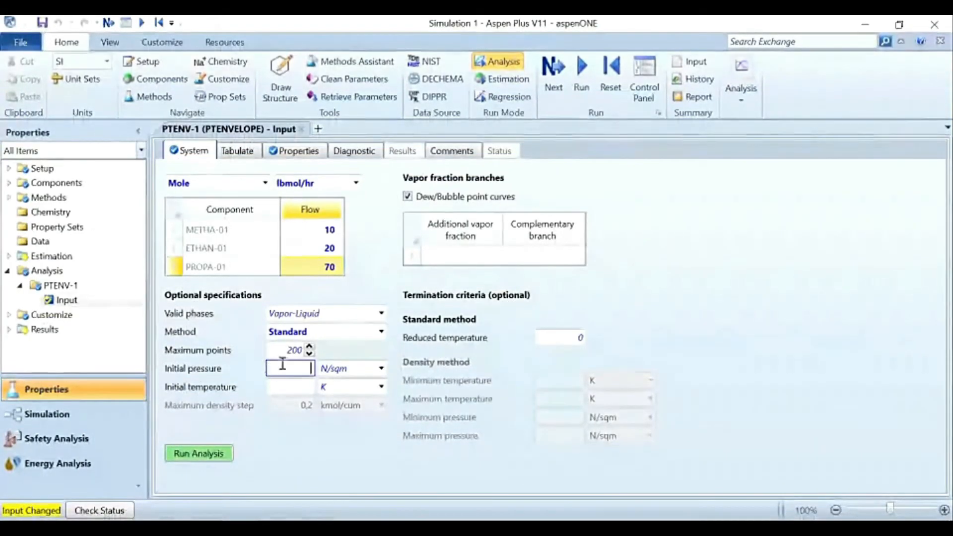
text(101)
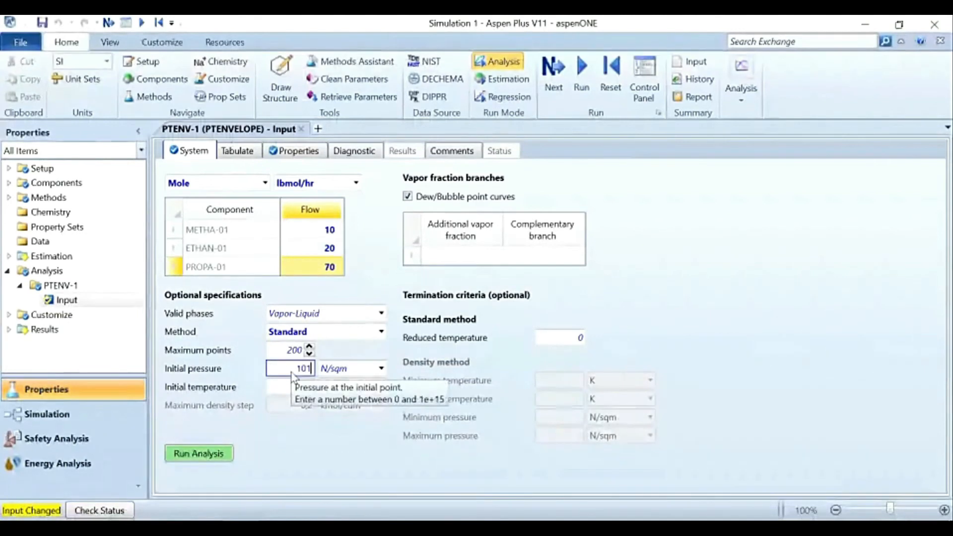
text(325)
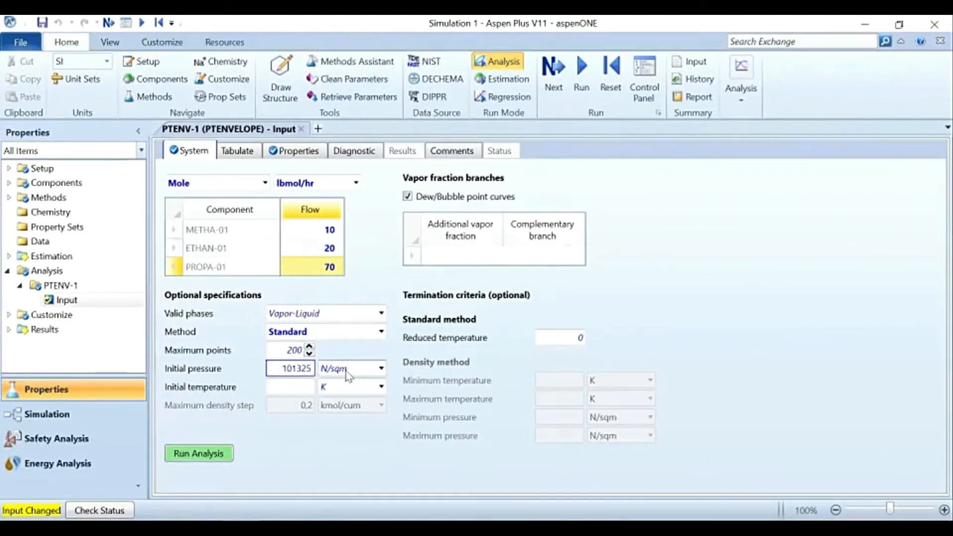
click(400, 354)
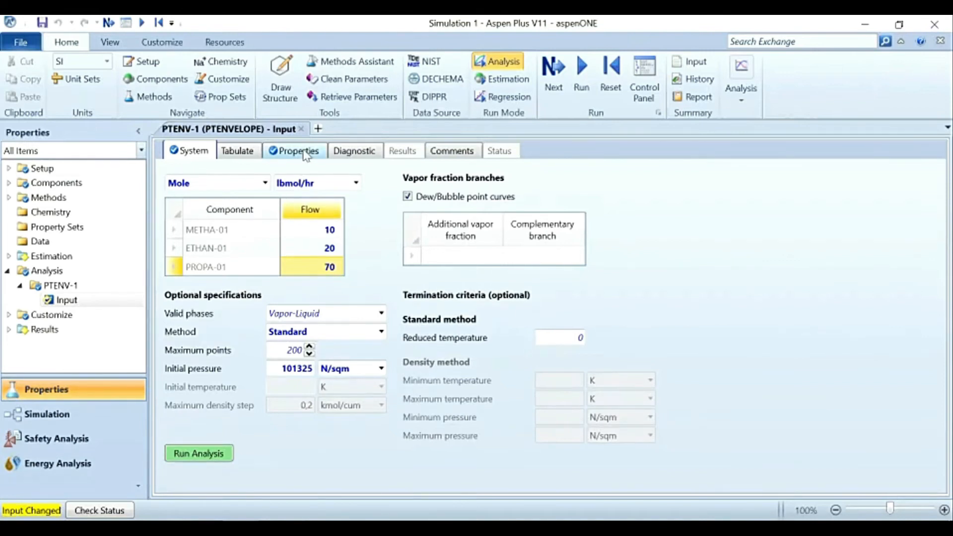
Step: Review the global property method specifications and the list of selected methods for the simulation
click(8, 198)
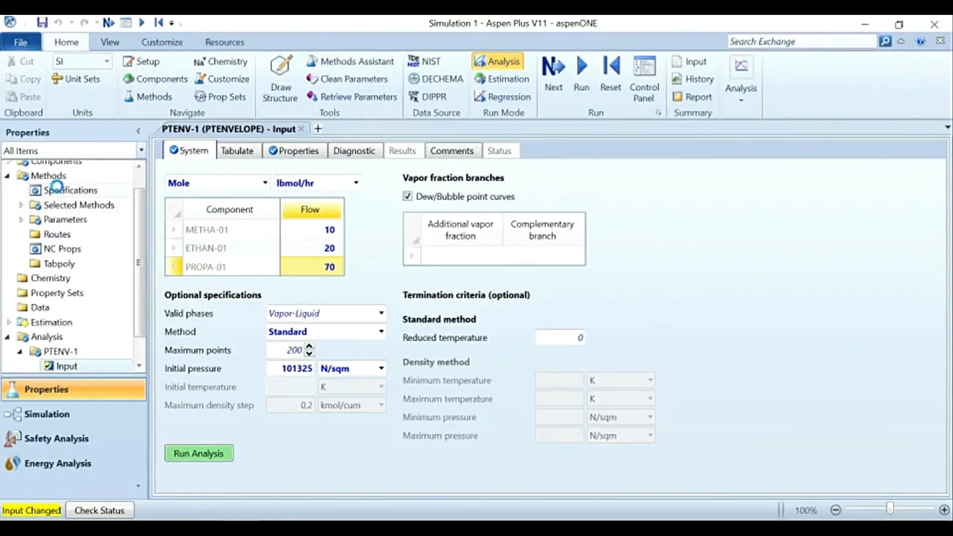
click(58, 191)
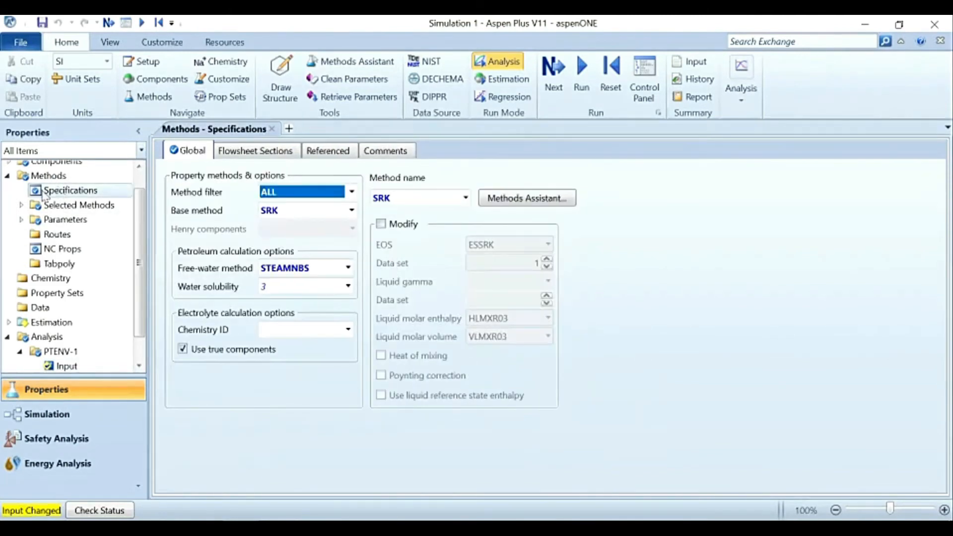
click(21, 205)
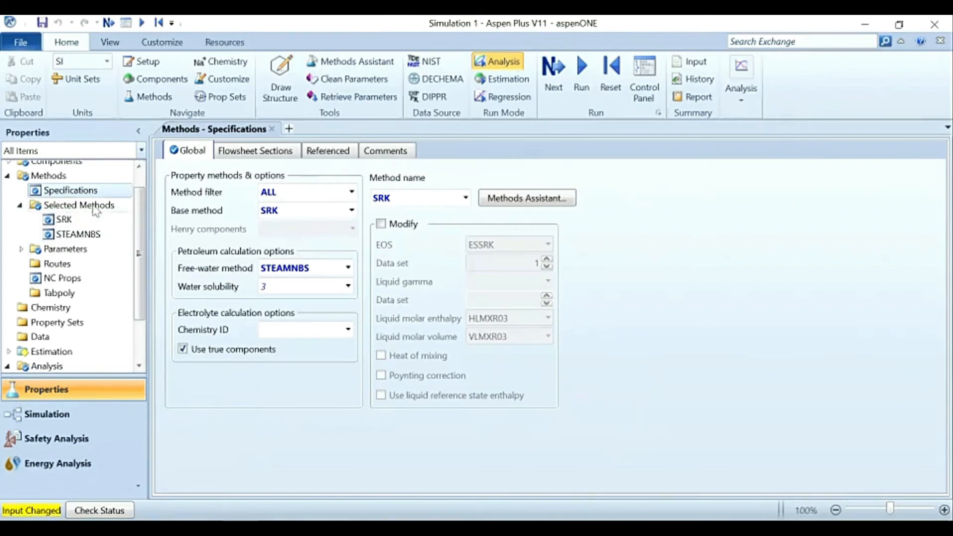
click(20, 208)
scroll(64, 277, down, 1)
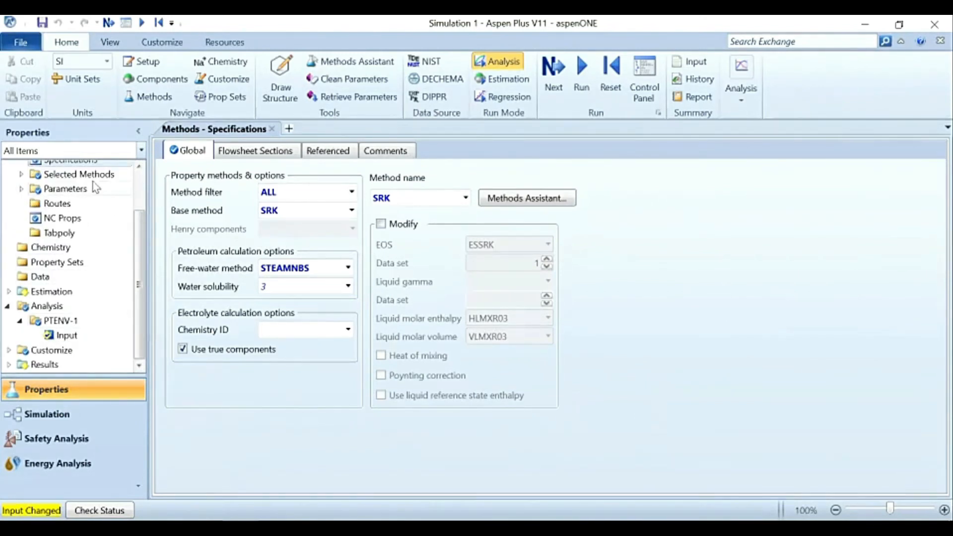
Step: Reopen the PTENV-1 input and choose SRK as the analysis's property method
click(68, 337)
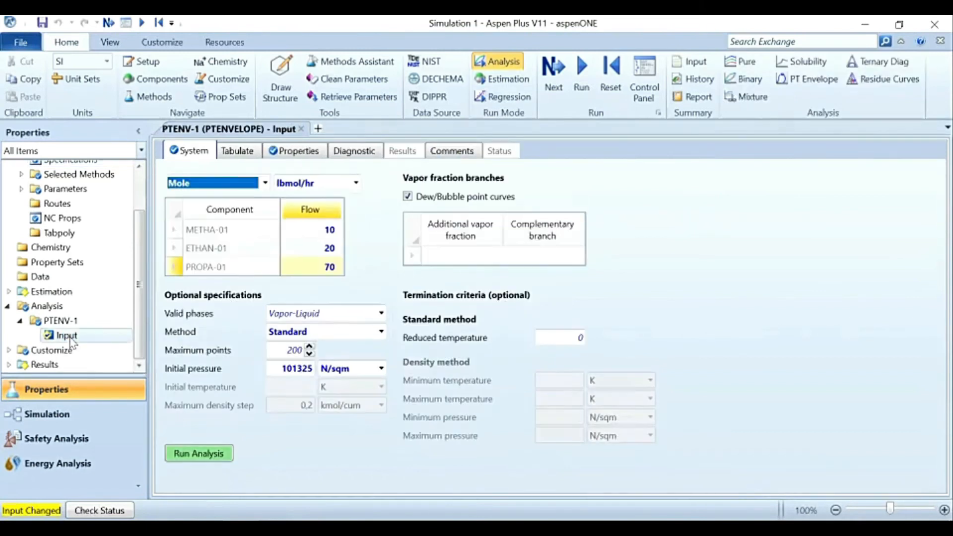
click(307, 157)
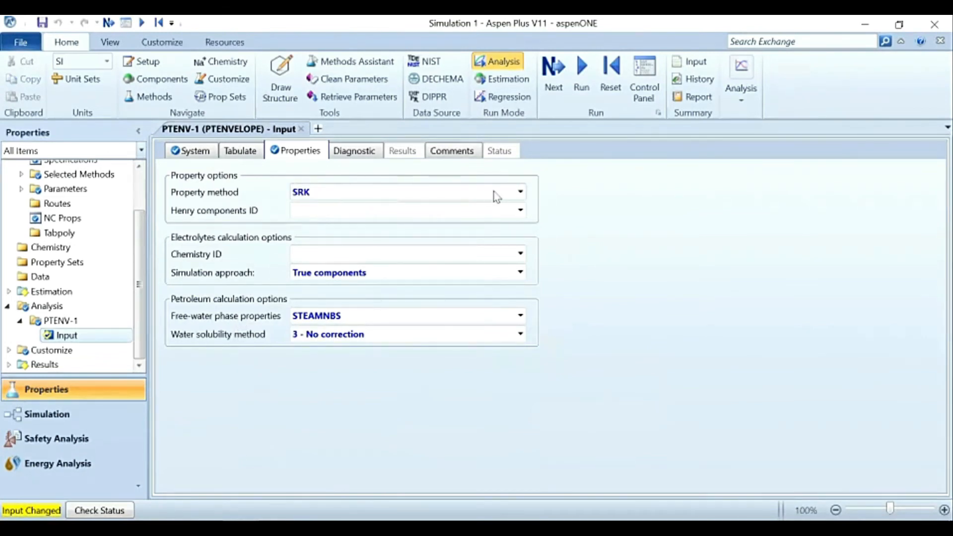
click(519, 192)
click(484, 209)
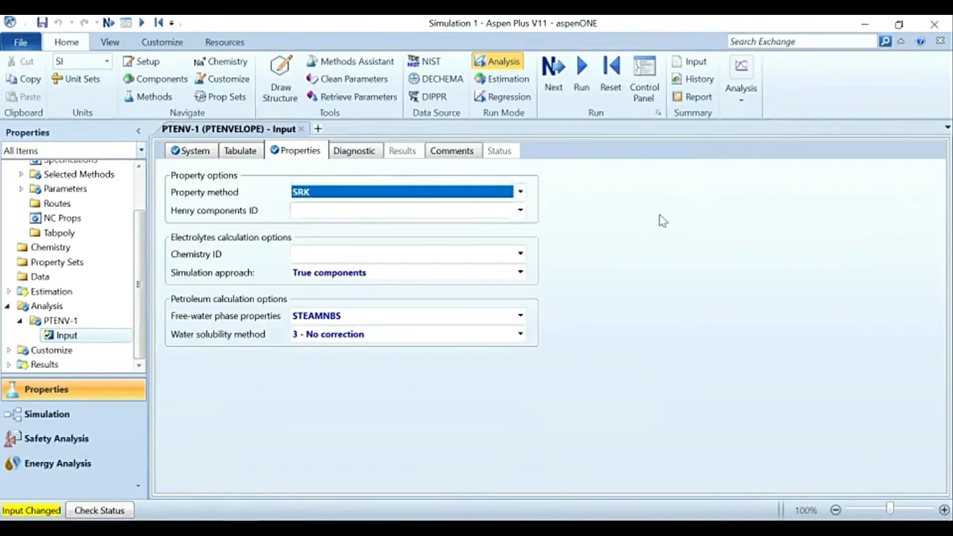
Step: Run the PTENV-1 analysis and move the PT envelope plot's legend into the empty area above the VFRAC = 0.0 curve
click(211, 150)
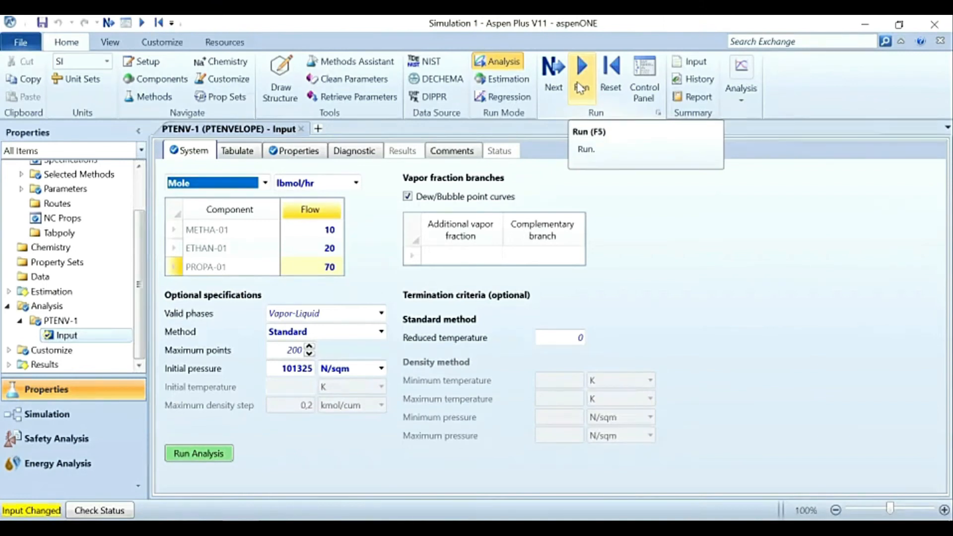
click(205, 458)
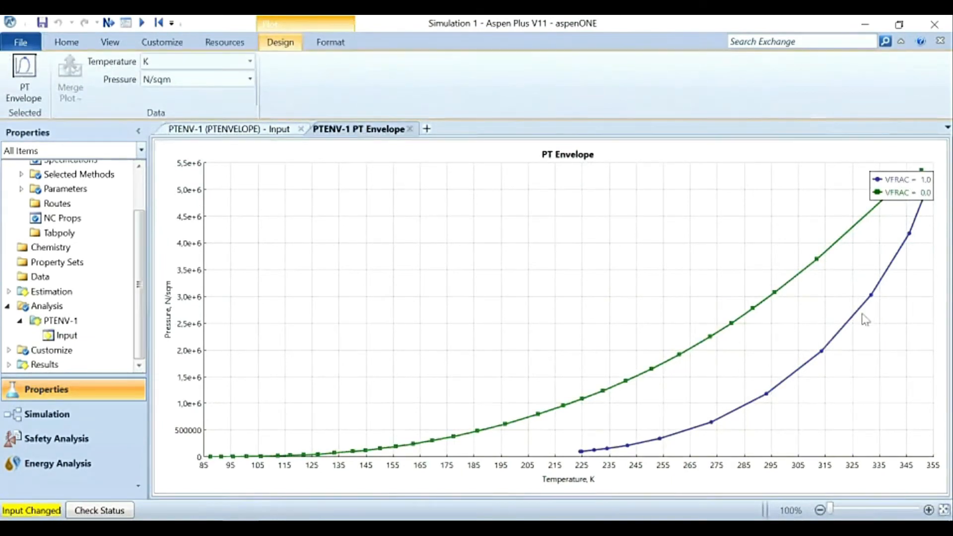
drag(888, 191, 661, 289)
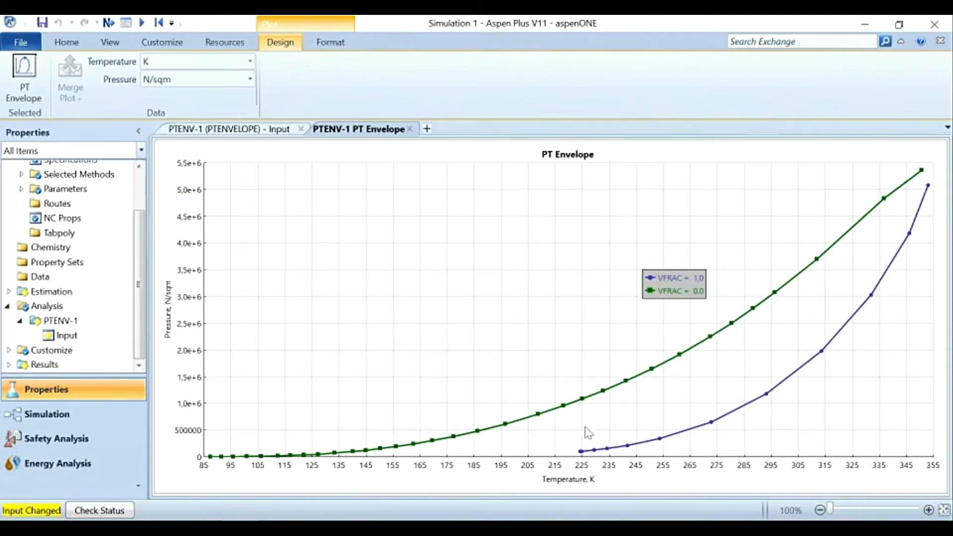
drag(677, 290, 517, 372)
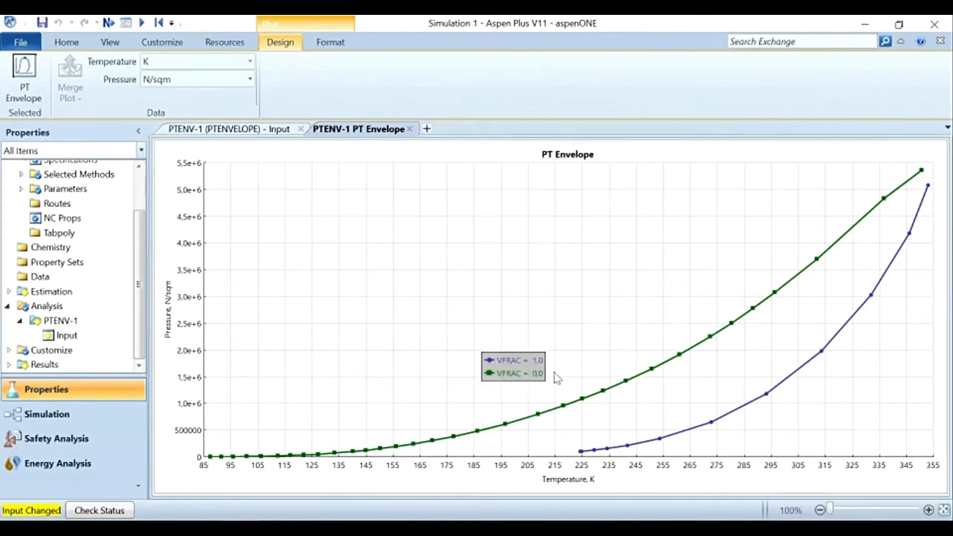
Step: Change the PT envelope plot's temperature unit to F and its pressure unit to psi
drag(535, 377, 644, 304)
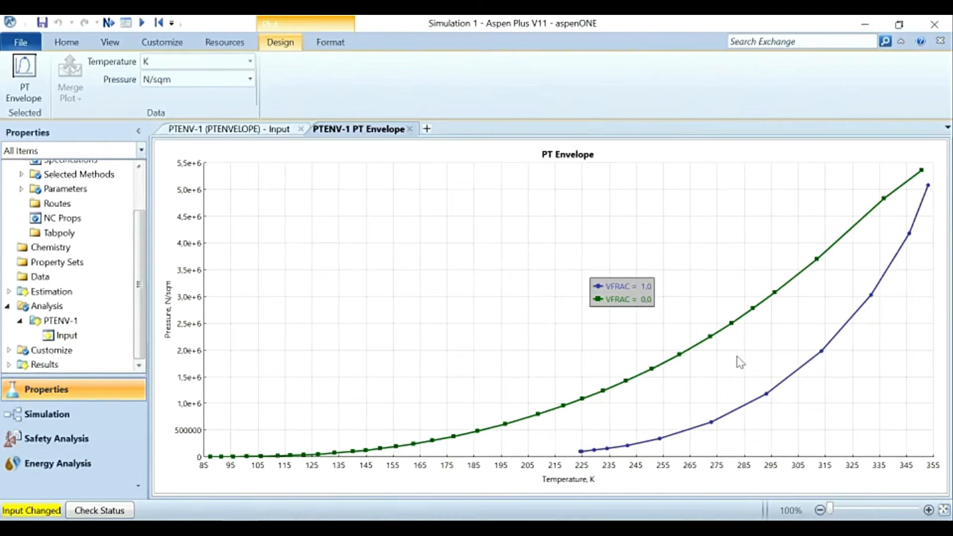
click(249, 60)
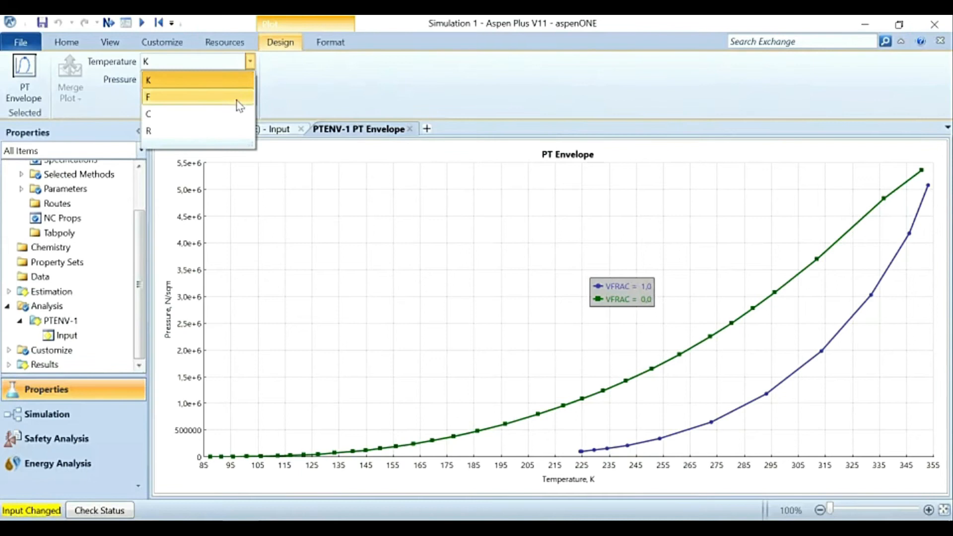
click(239, 98)
click(249, 79)
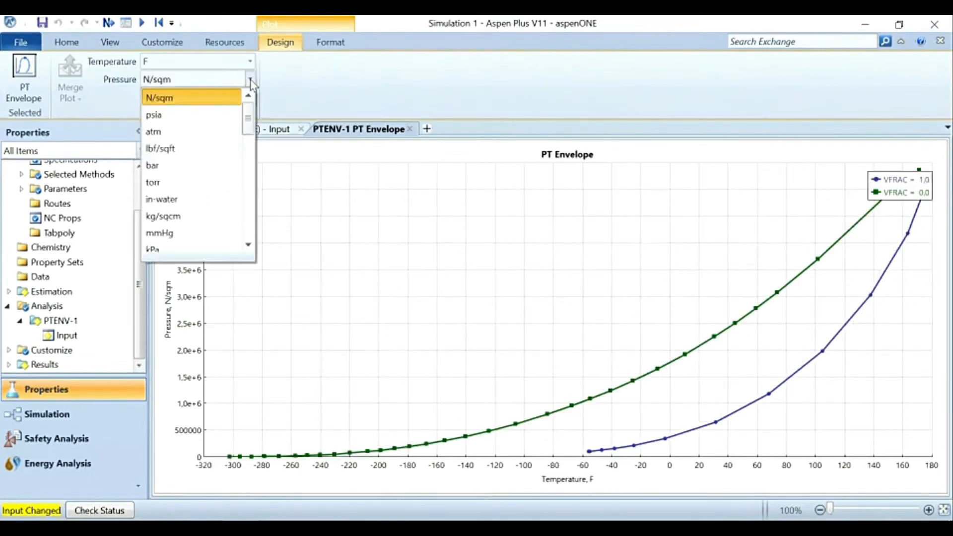
scroll(206, 176, down, 10)
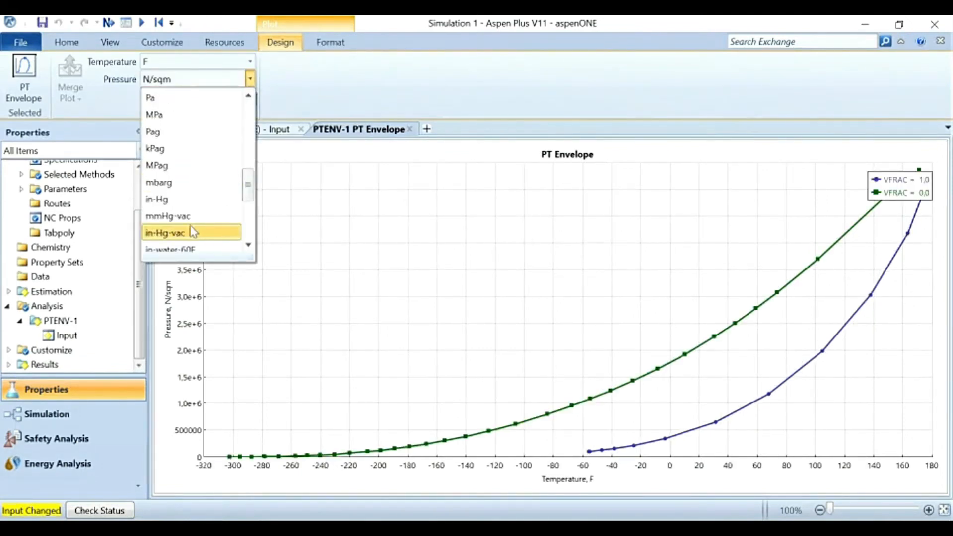
click(192, 200)
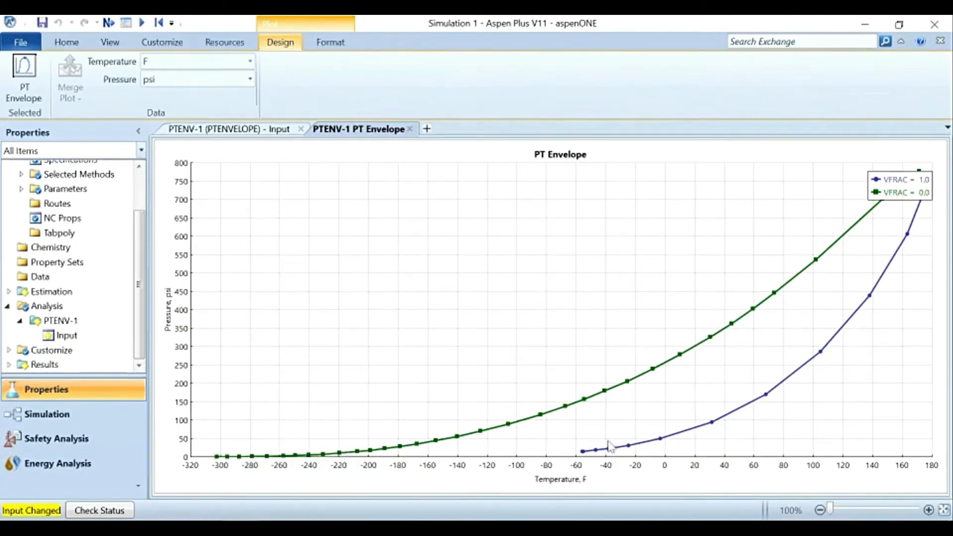
Step: Move the PT envelope plot's legend into the area between the VFRAC = 0.0 and VFRAC = 1.0 curves
drag(901, 183, 577, 324)
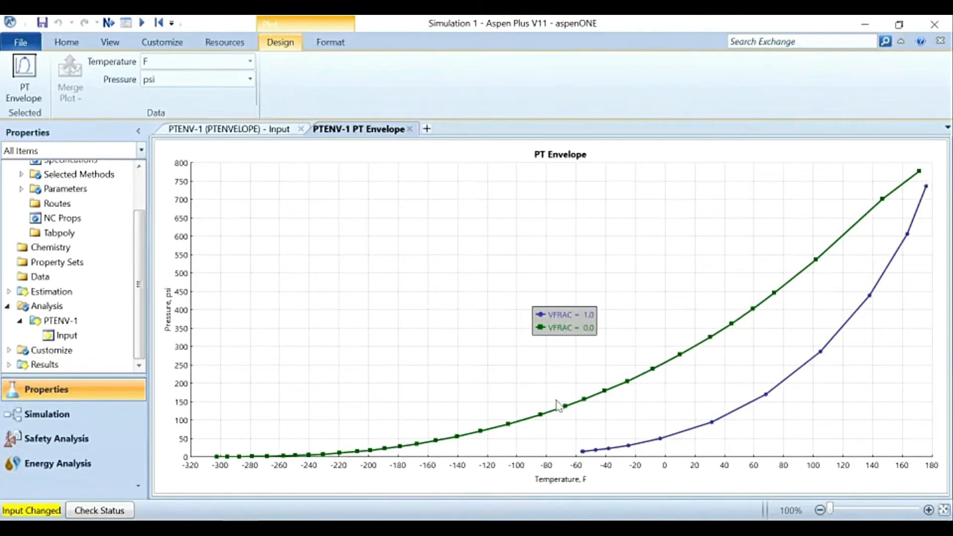
drag(559, 323, 545, 353)
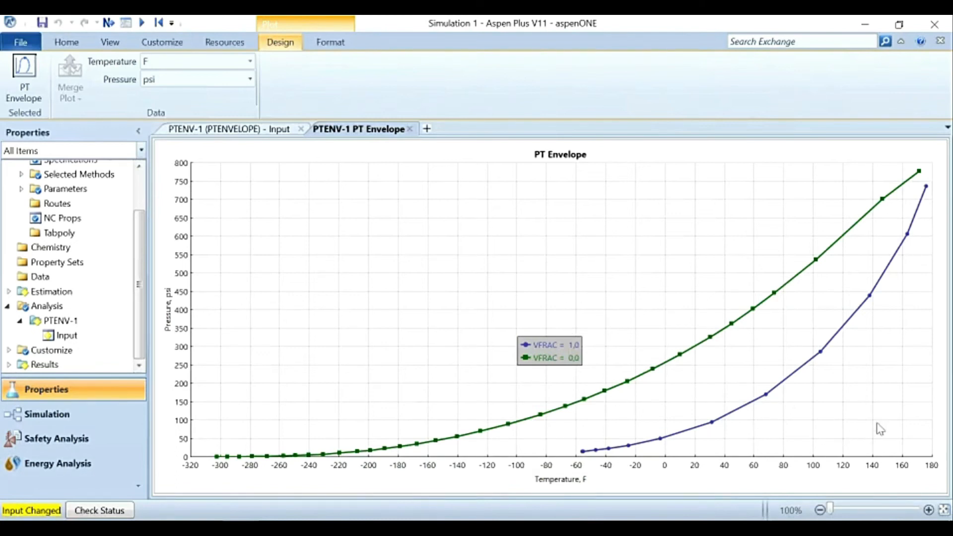
drag(574, 353, 645, 423)
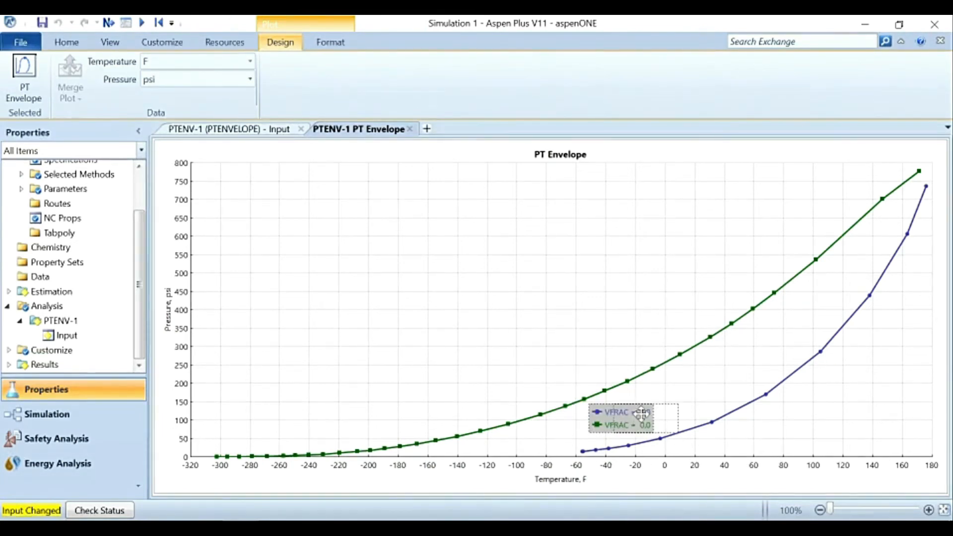
drag(641, 413, 632, 428)
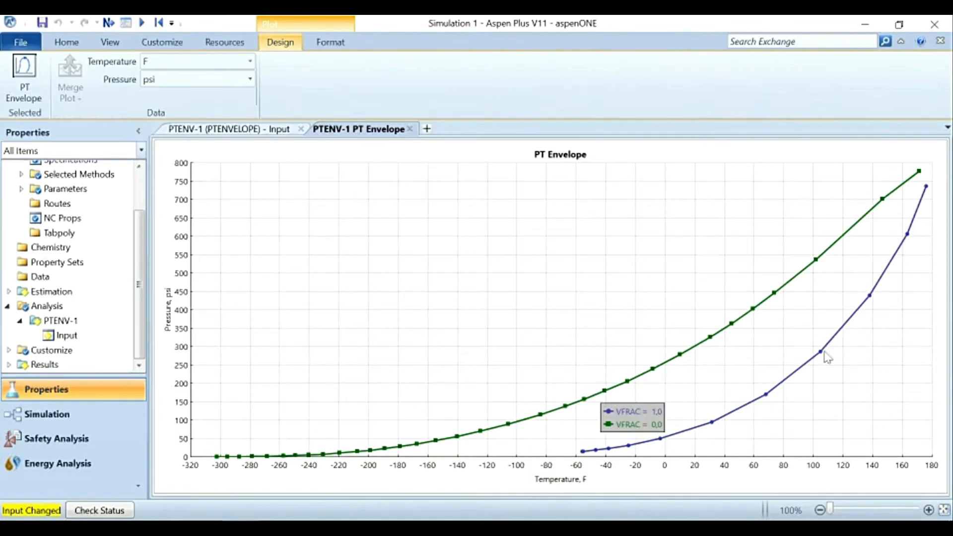
drag(738, 321, 784, 378)
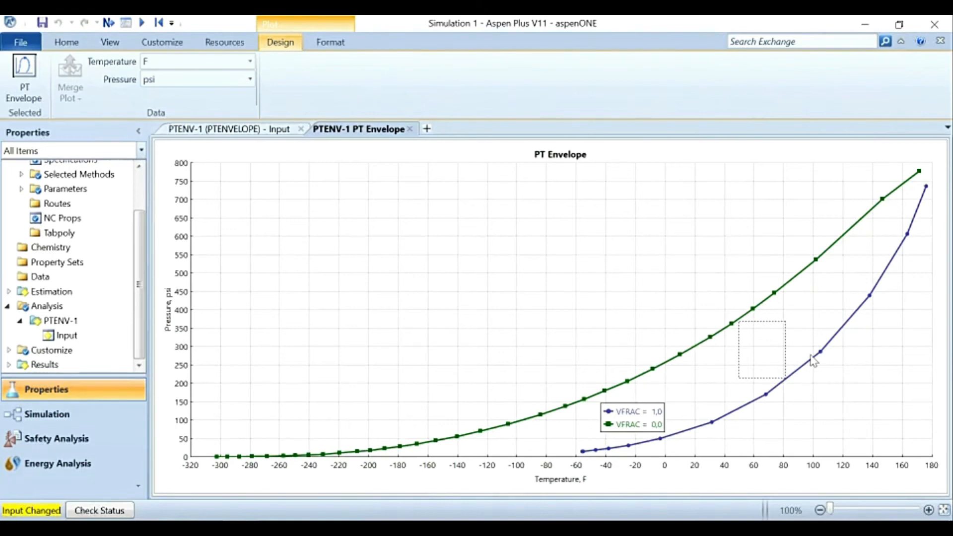
click(807, 316)
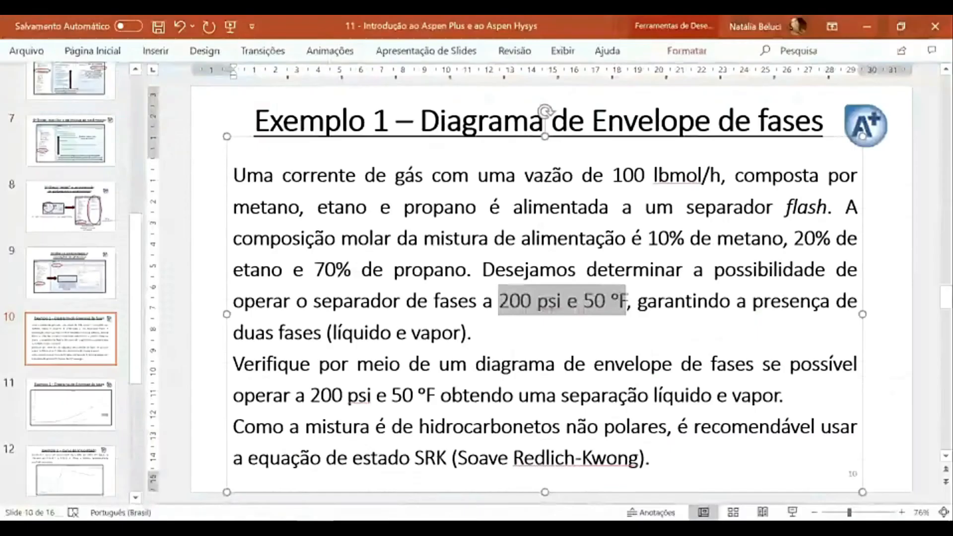
Step: Review the phase envelope request on the PowerPoint slide for Exemplo 1 and return to the Aspen Plus plot
drag(475, 365, 734, 369)
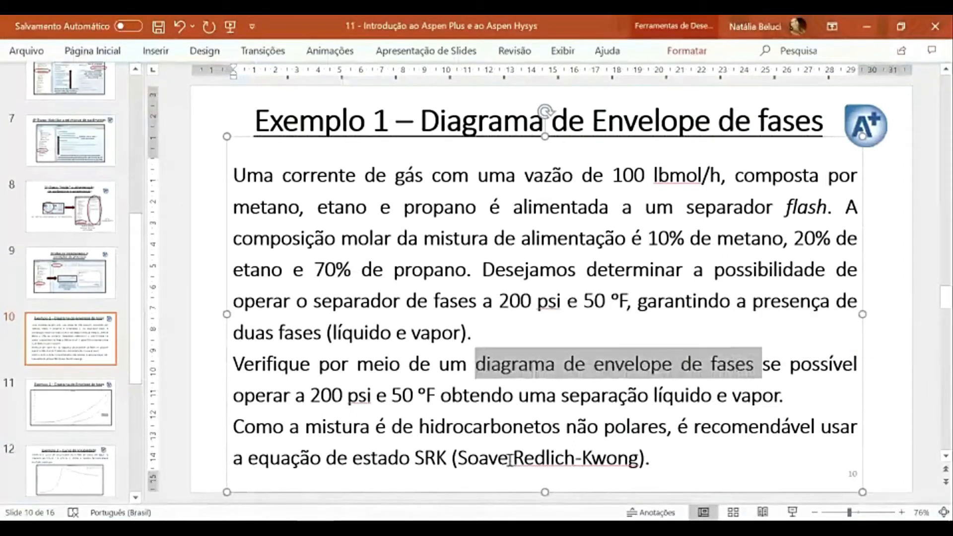
mouse_move(243, 529)
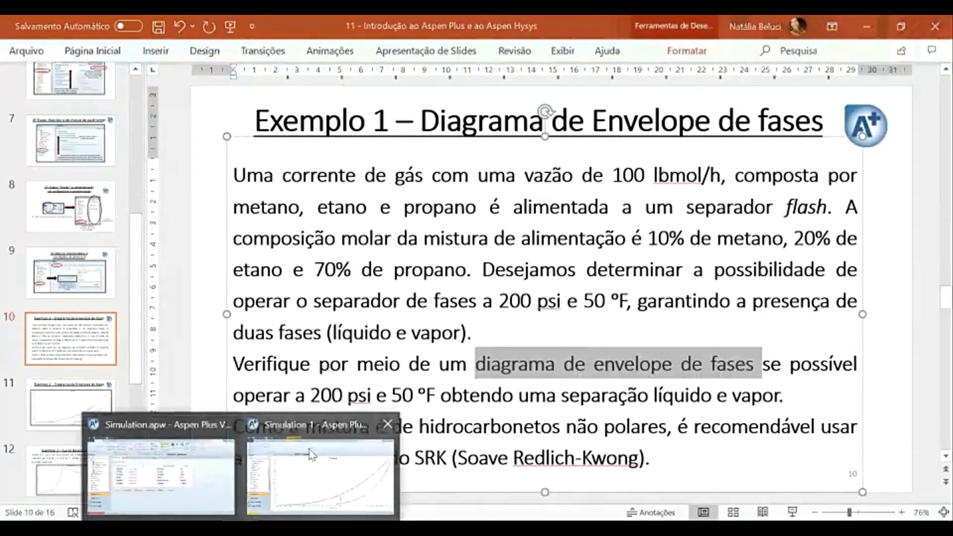
click(311, 449)
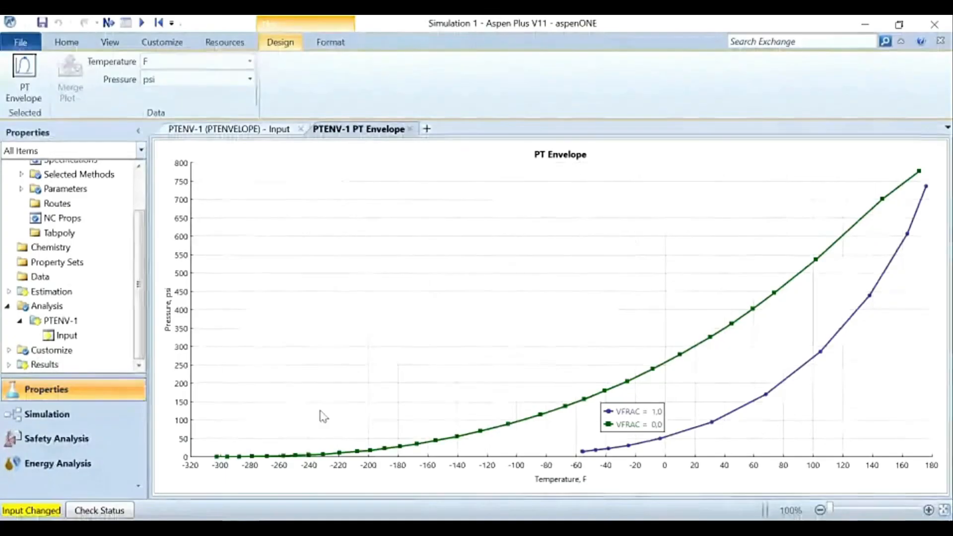
Step: Look over the plot's formatting options, the Analysis object list and the available analysis types
click(330, 40)
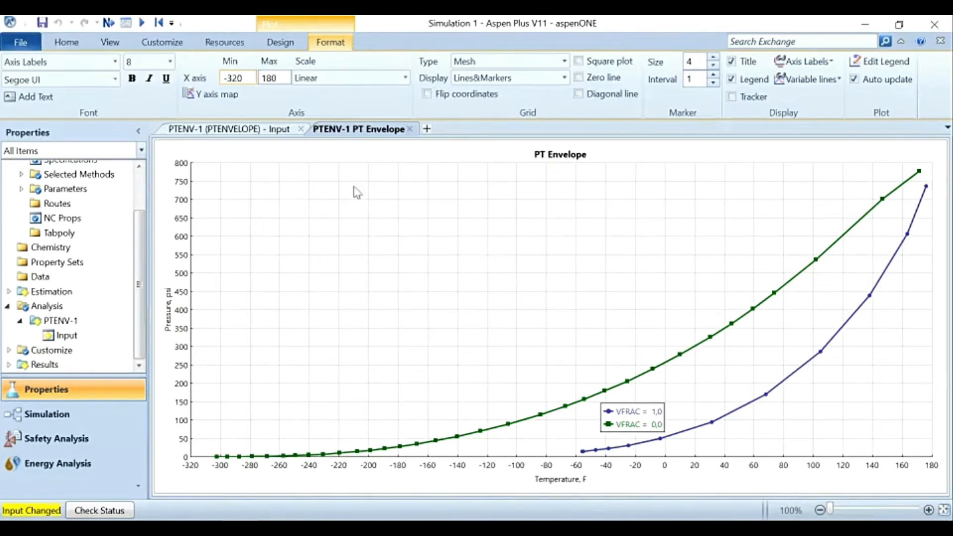
click(279, 45)
double_click(47, 307)
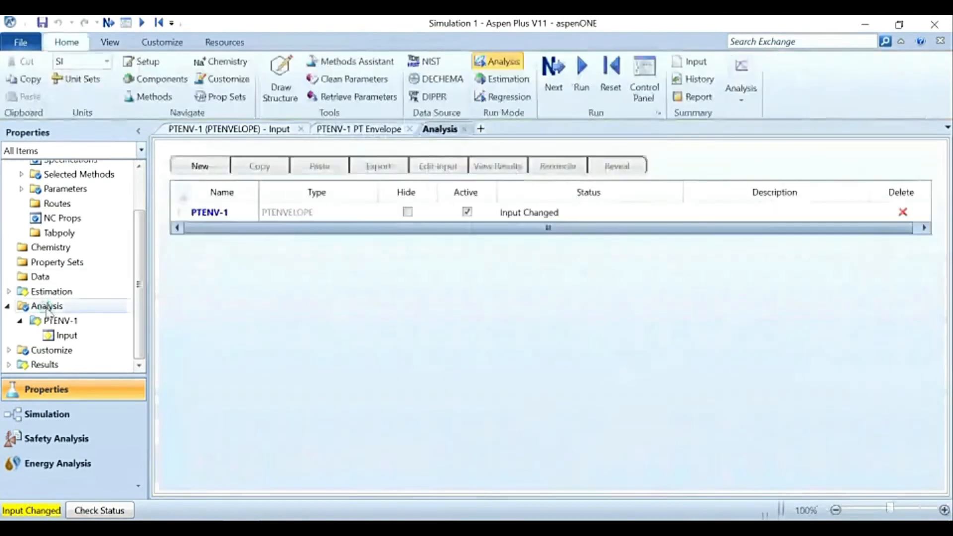
click(740, 99)
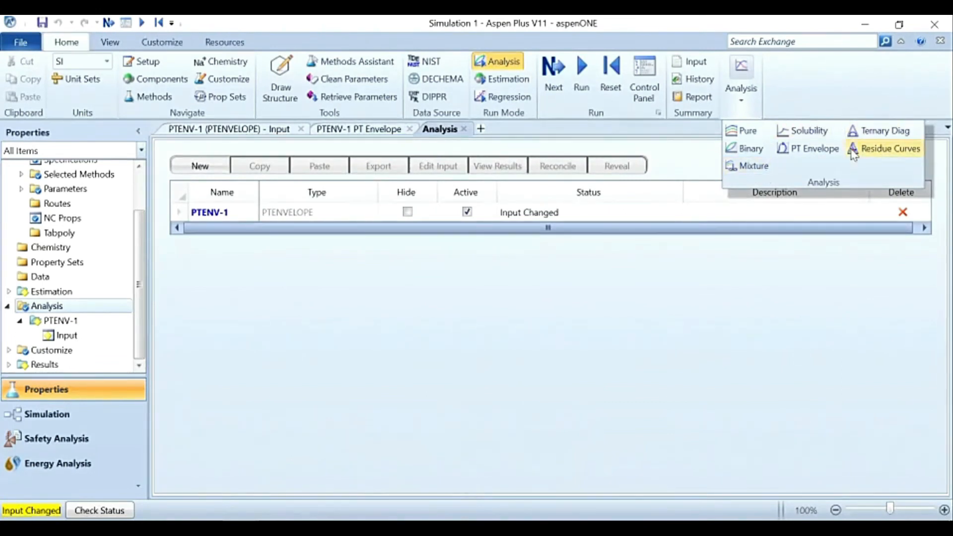
click(744, 148)
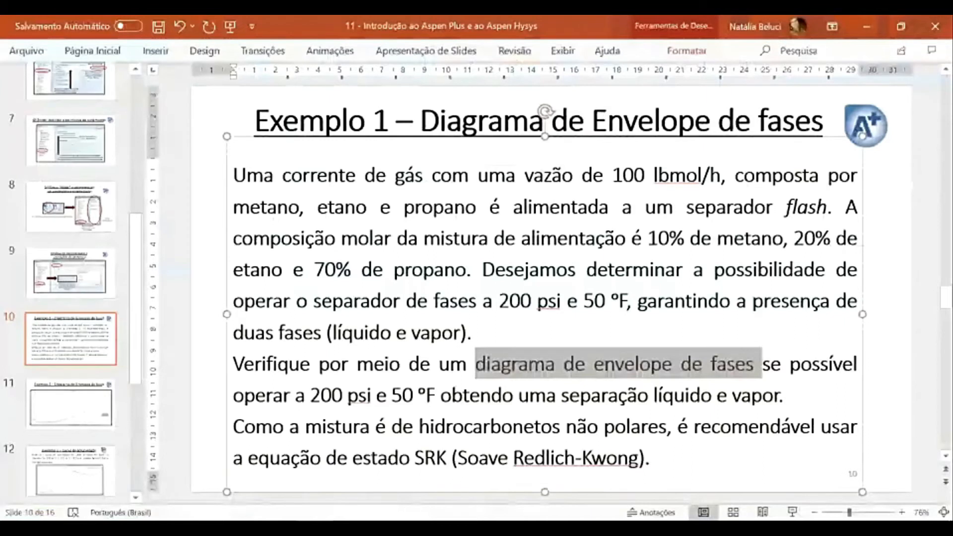
Step: Switch to PowerPoint and read the Exemplo 2 solubility curve problem, including its temperature range and thermodynamic model
click(82, 421)
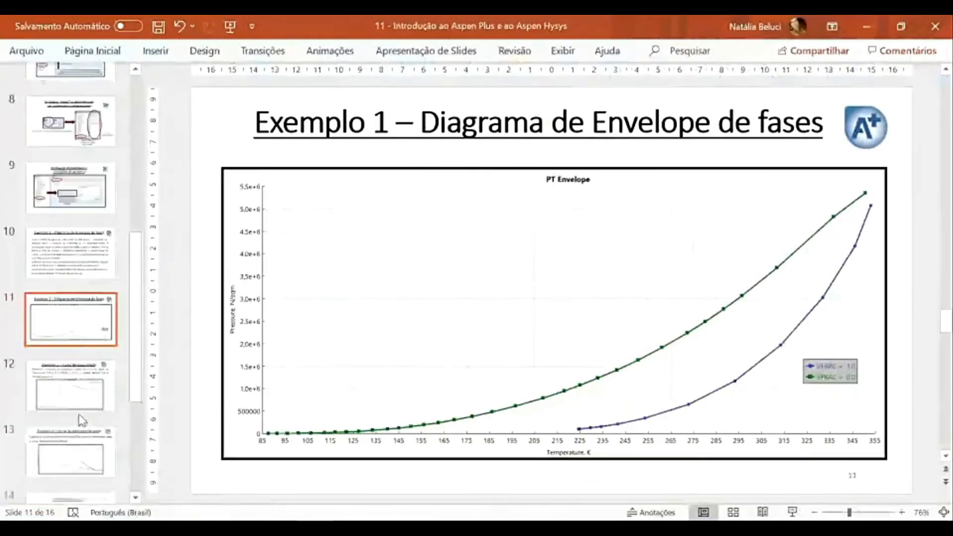
click(80, 408)
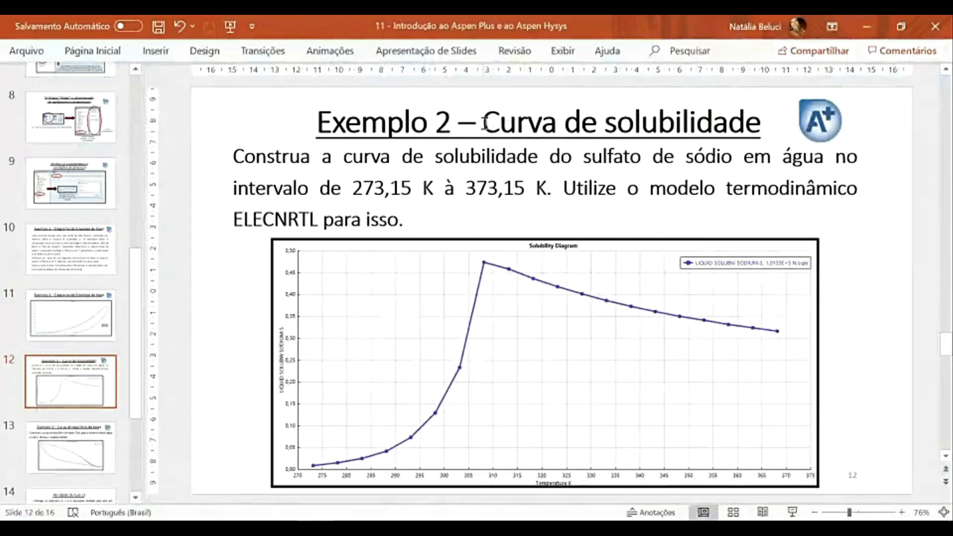
drag(484, 122, 676, 123)
click(271, 292)
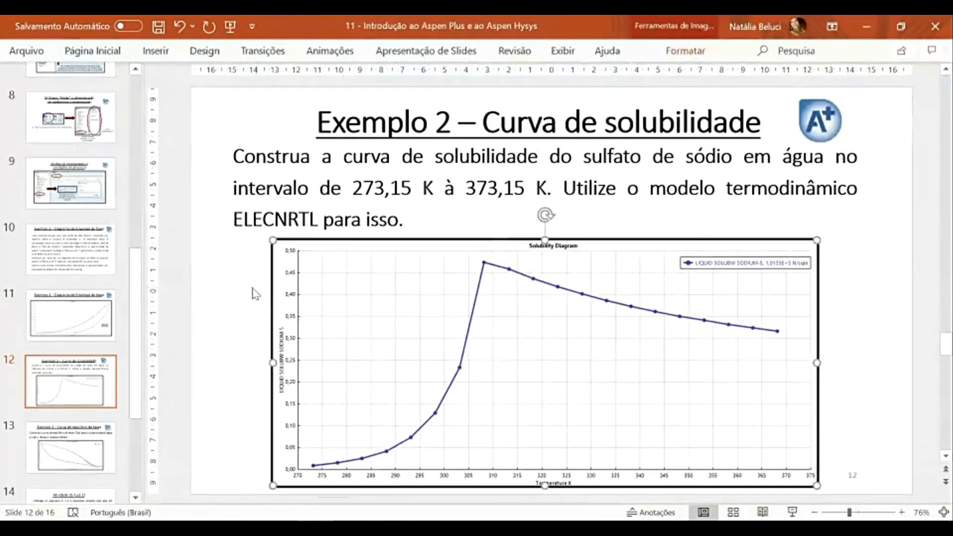
click(231, 292)
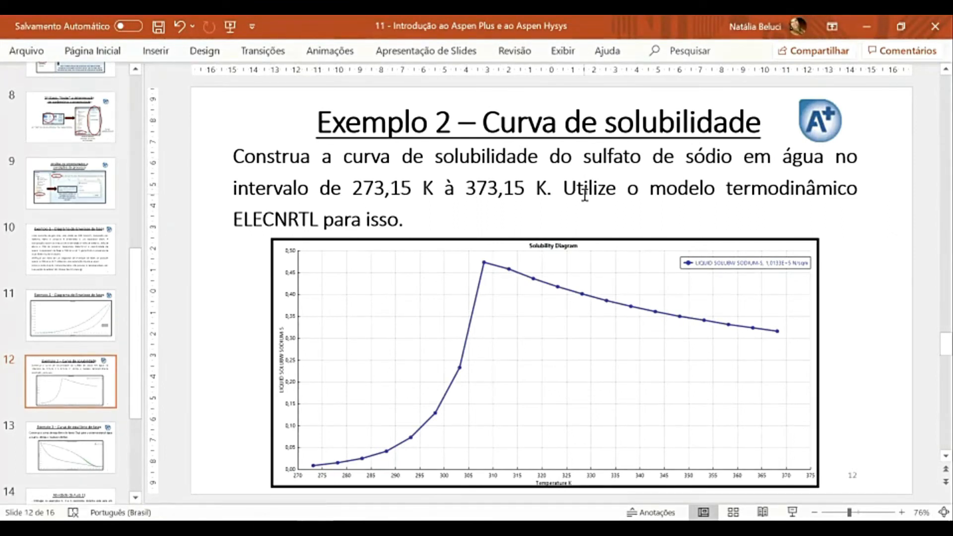
drag(569, 188, 398, 220)
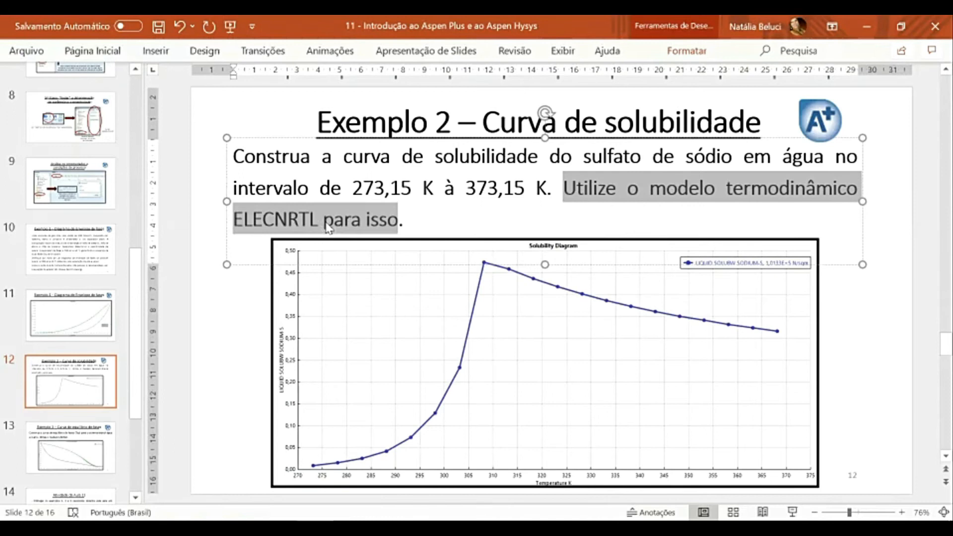
click(241, 310)
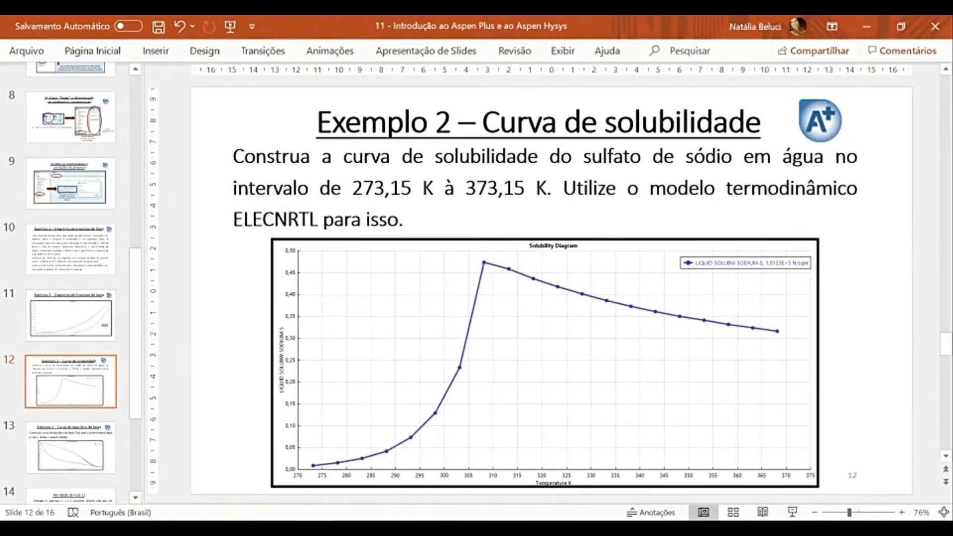
Step: Switch back to Aspen Plus and open the component specifications
click(297, 469)
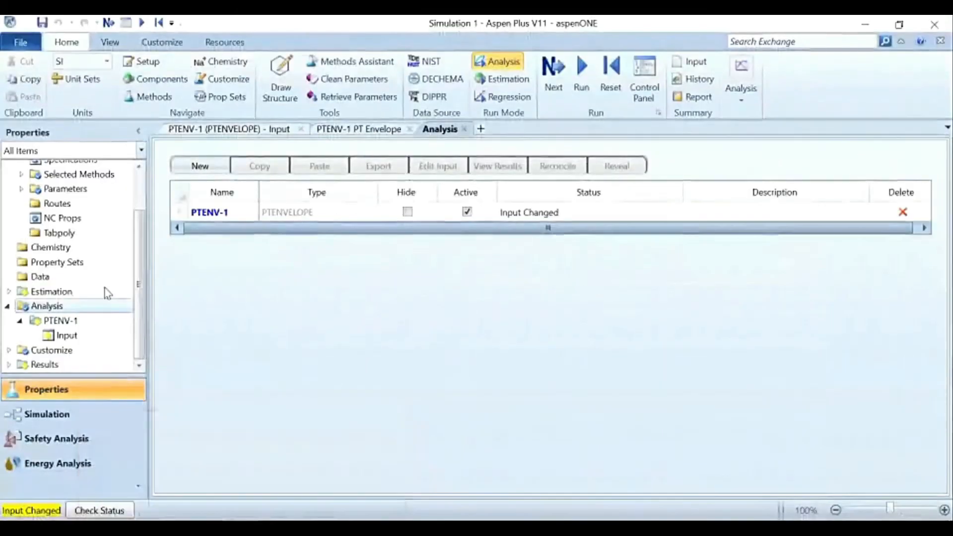
scroll(108, 292, up, 2)
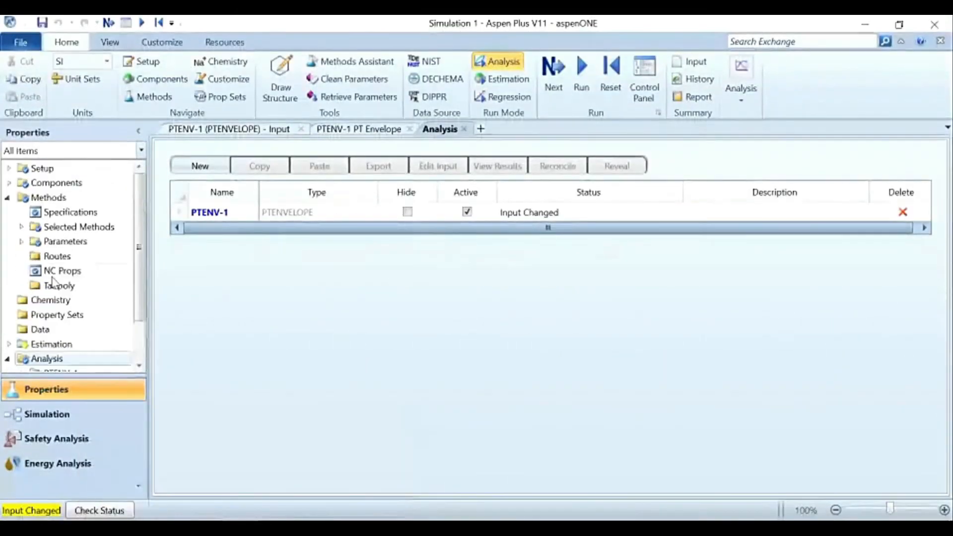
click(8, 183)
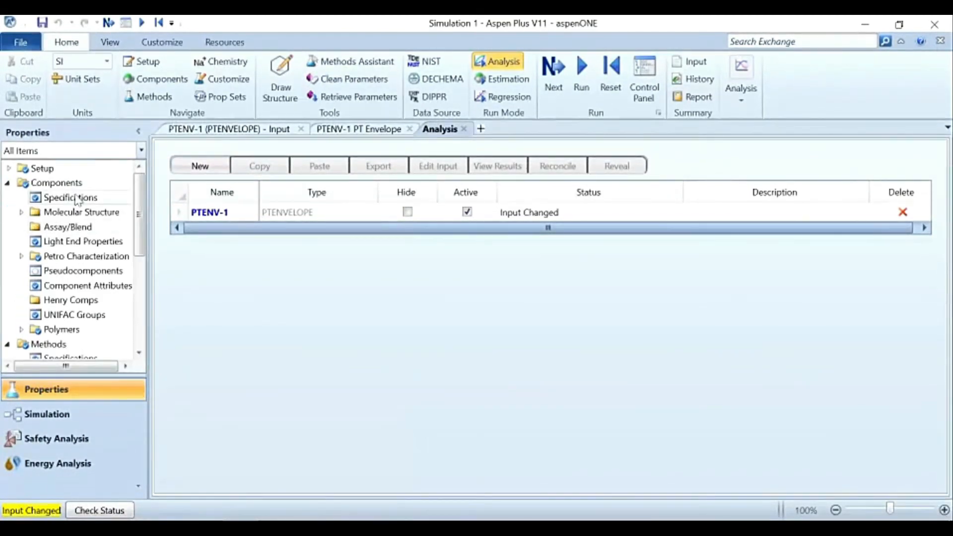
mouse_move(314, 529)
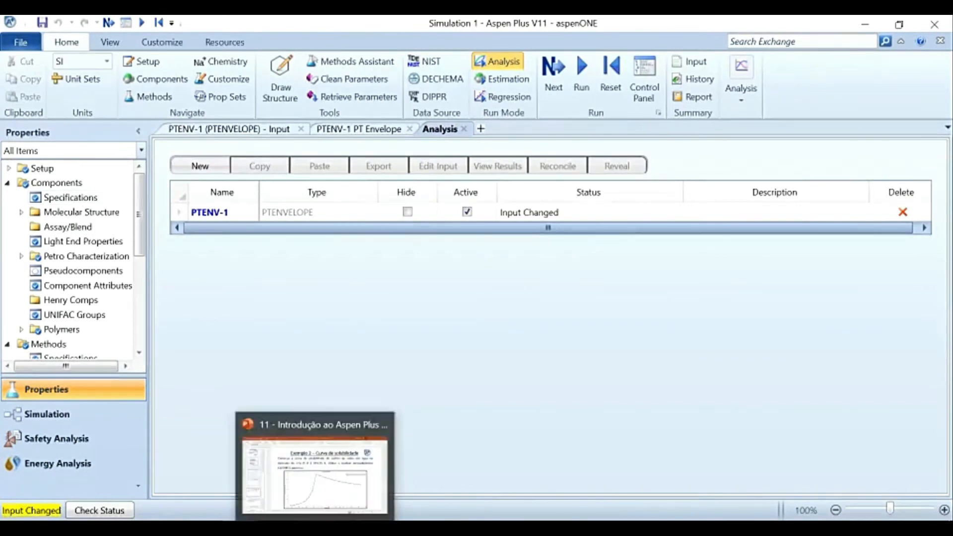
click(72, 199)
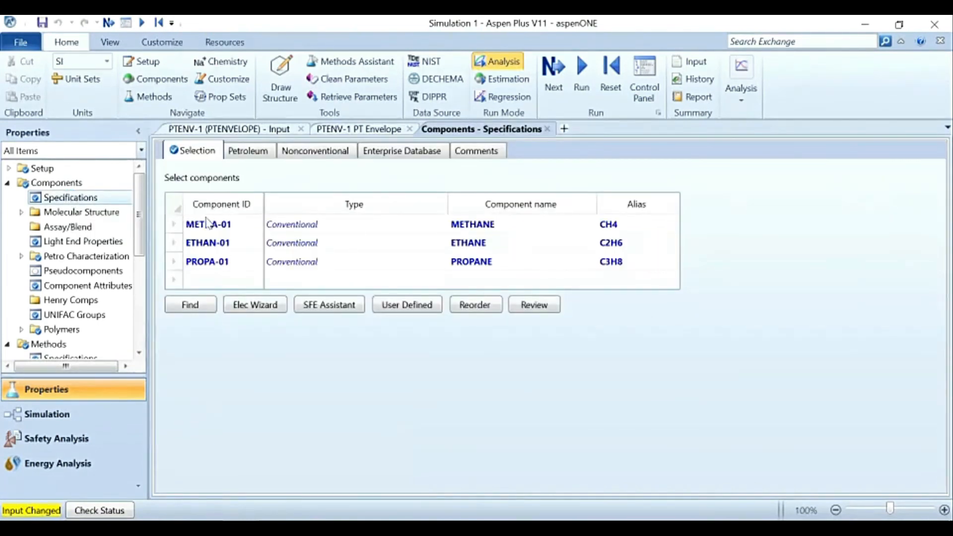
Step: Find the compound whose name equals "water" and add WATER (H2O) to the component list
click(196, 310)
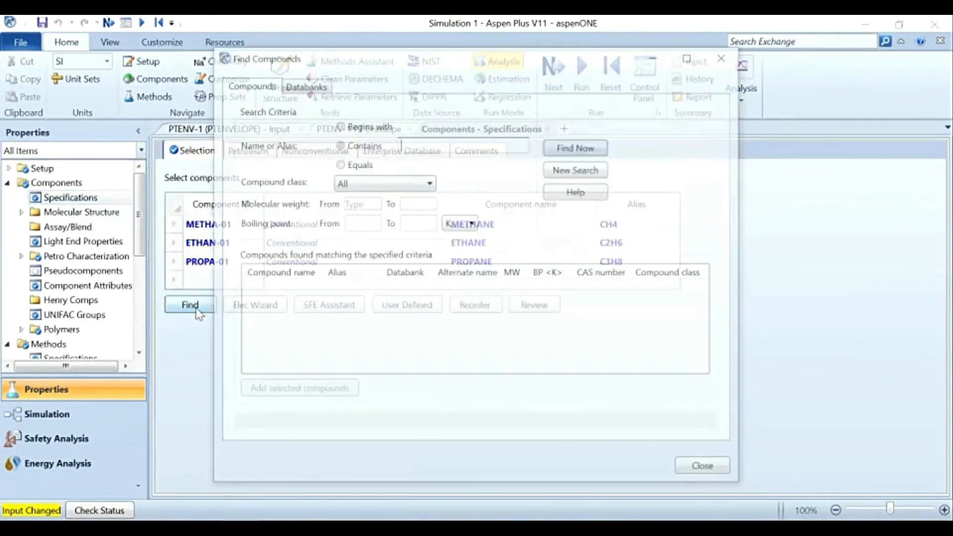
text(water)
click(380, 165)
click(598, 147)
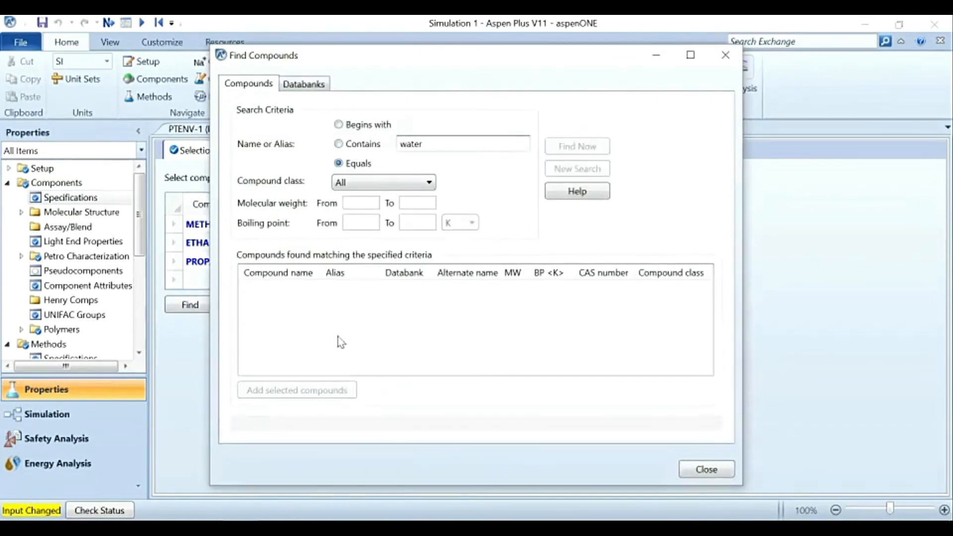
click(273, 290)
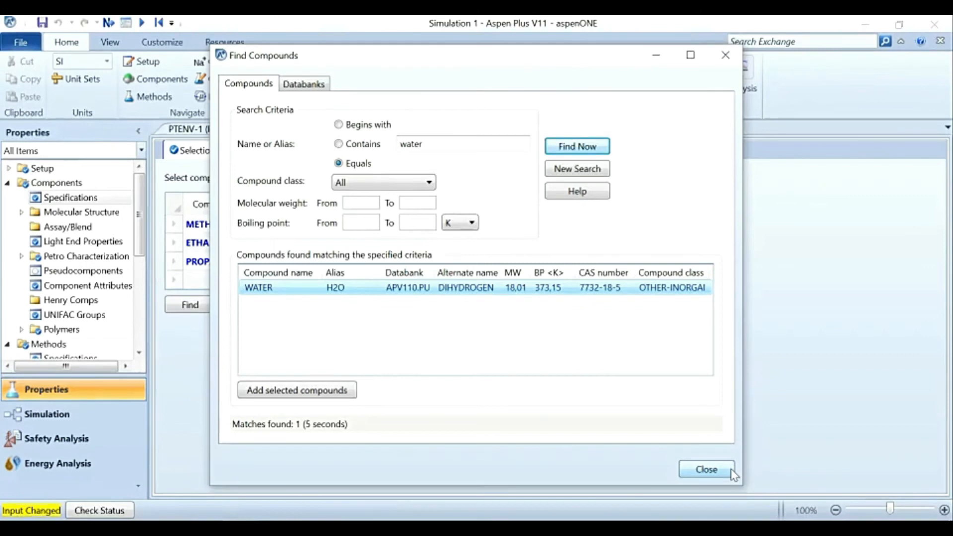
click(324, 392)
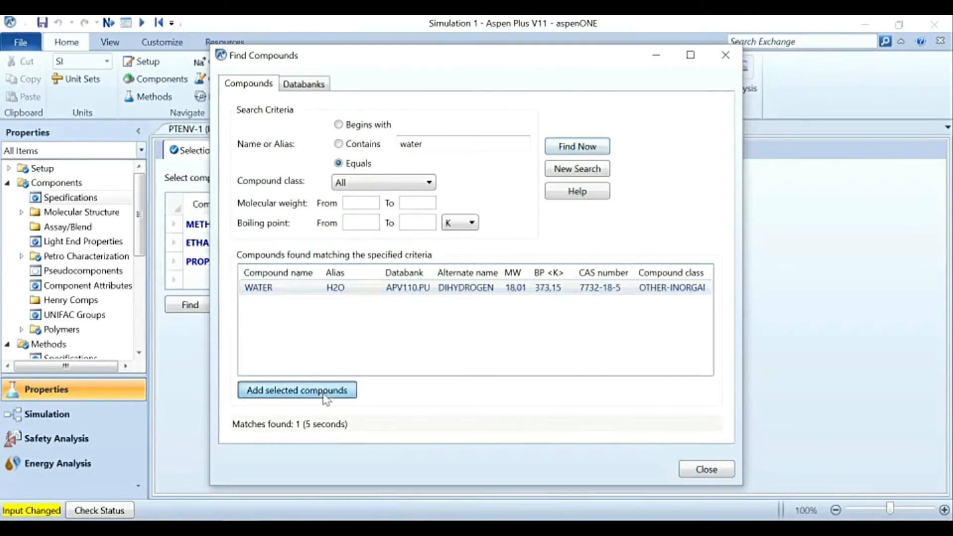
click(553, 286)
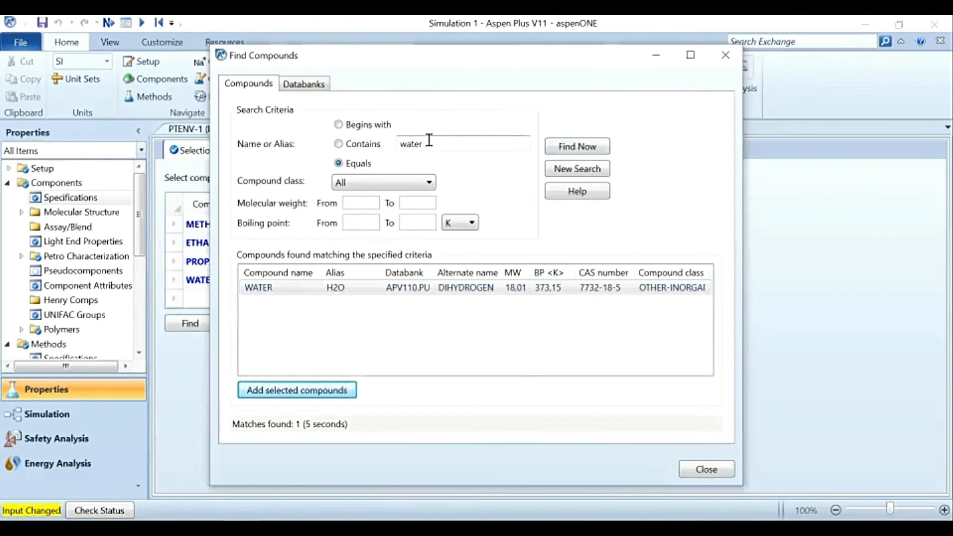
Step: Find the compound whose name equals "sodium sulfate", add SODIUM-SULFATE (NA2SO4) to the component list, and close the compound search
drag(429, 140, 379, 143)
text(sodium sulf)
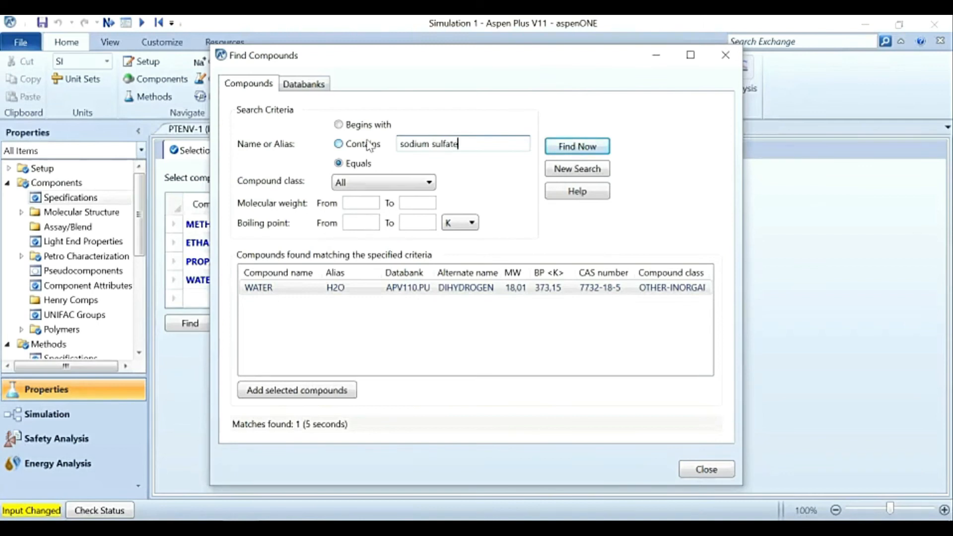
key(Return)
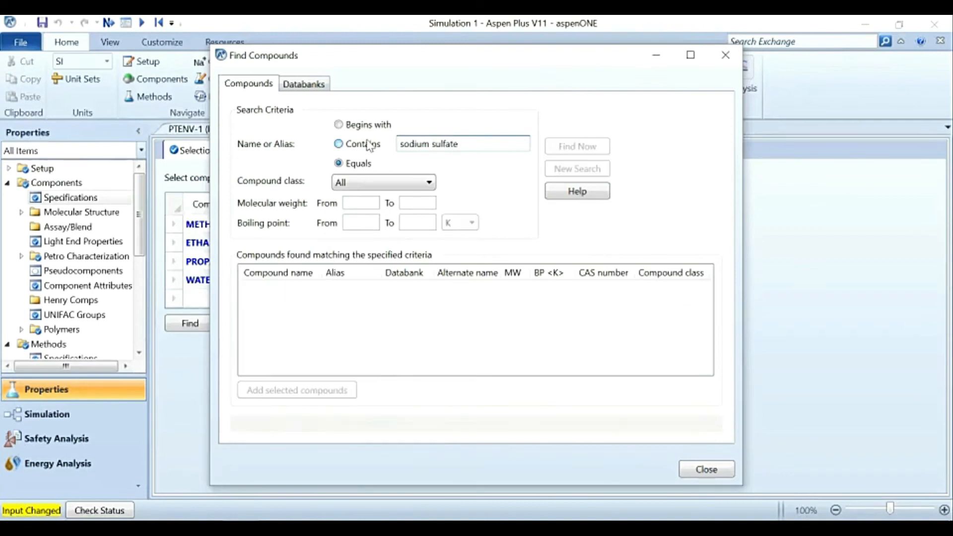
click(295, 290)
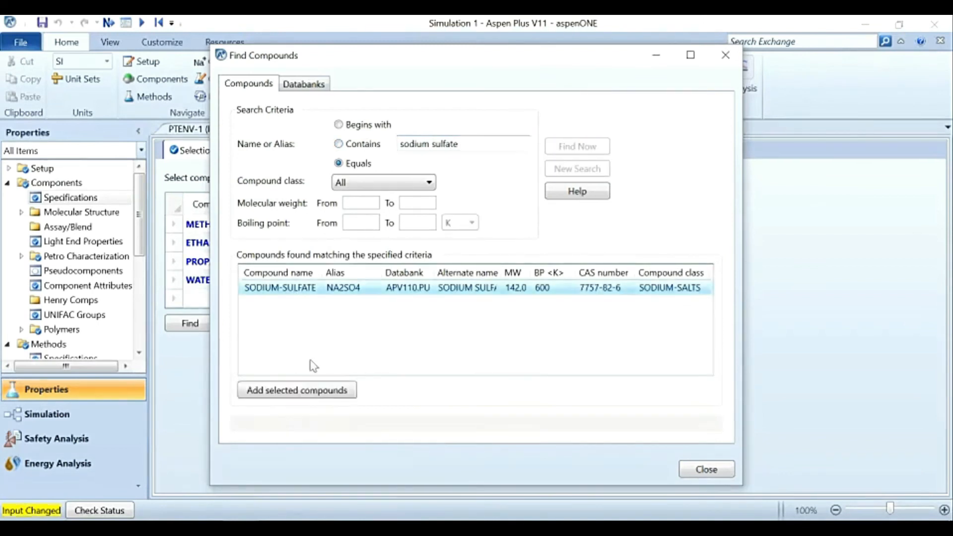
click(323, 390)
click(551, 296)
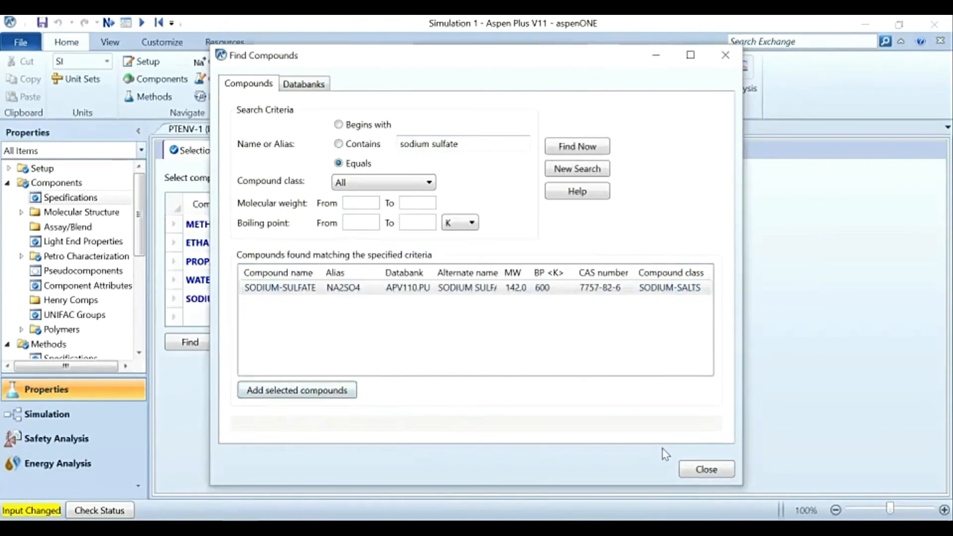
click(702, 472)
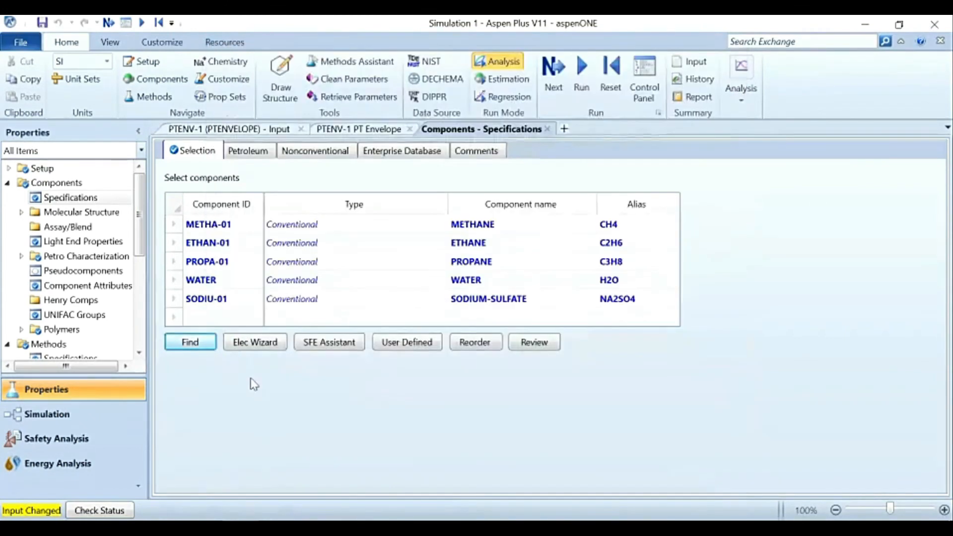
click(35, 45)
click(66, 136)
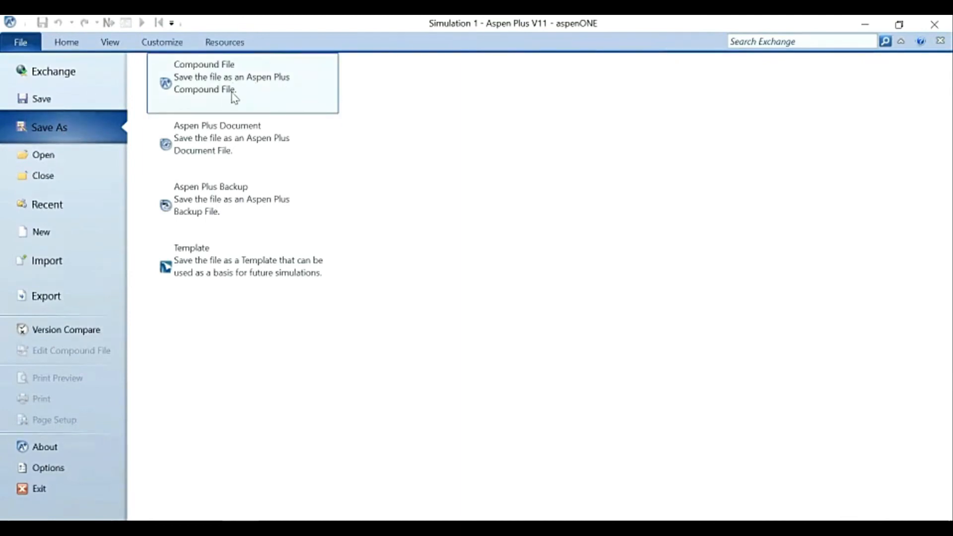
click(61, 43)
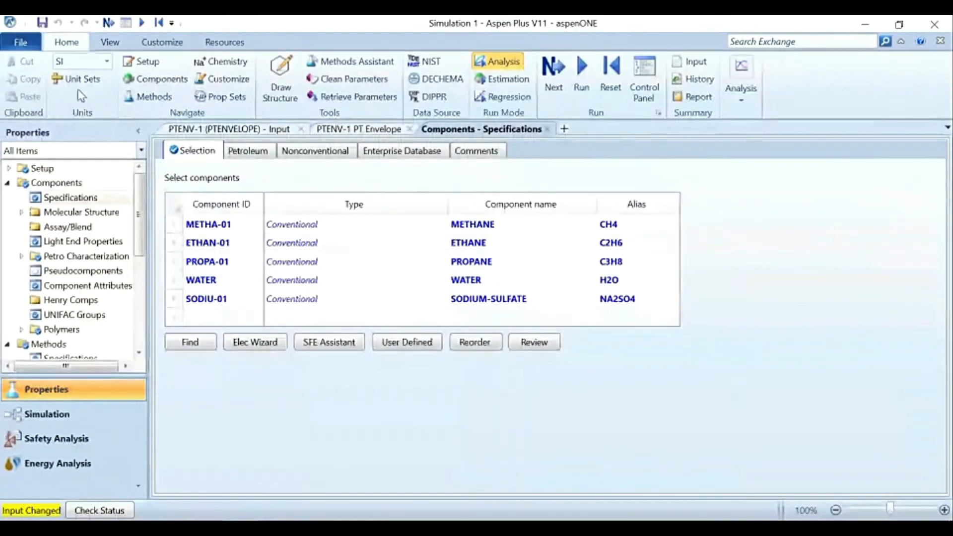
click(22, 43)
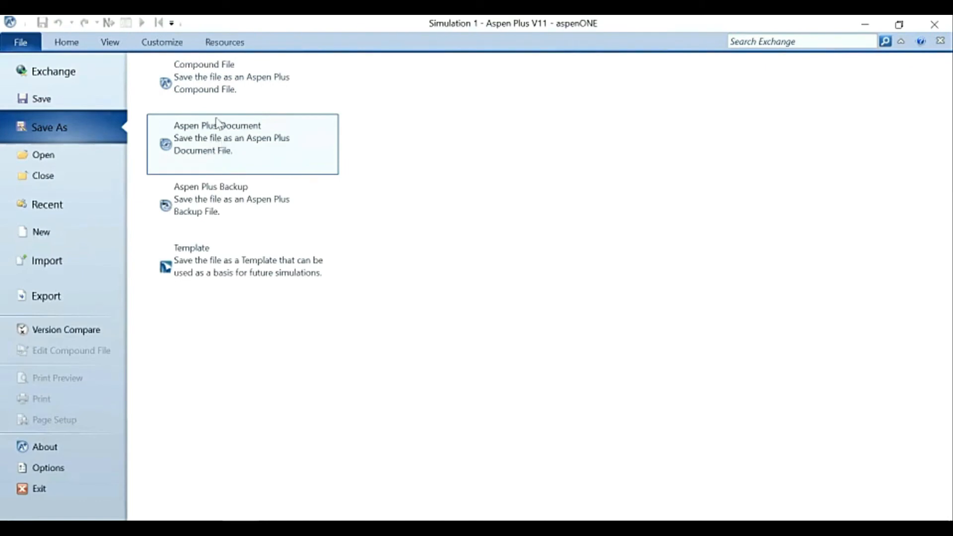
click(222, 89)
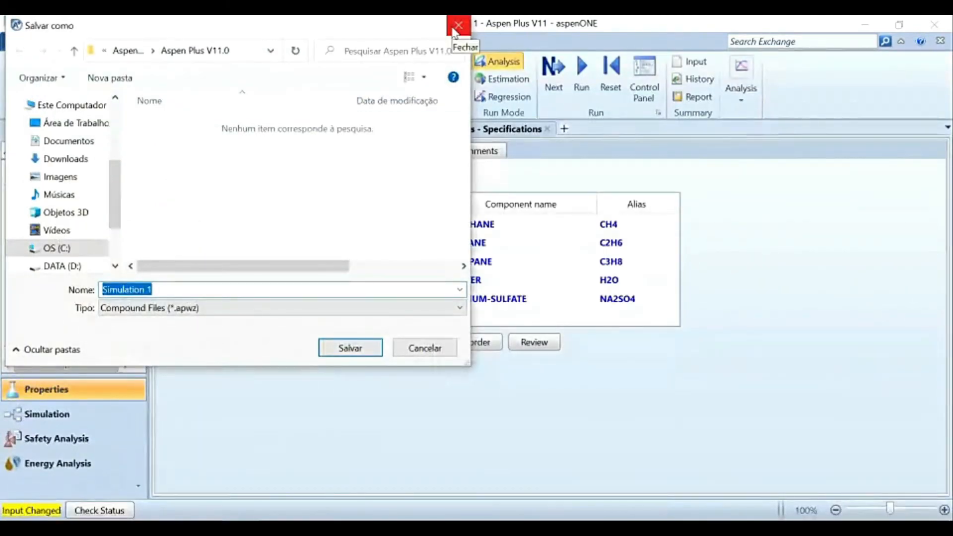
click(457, 24)
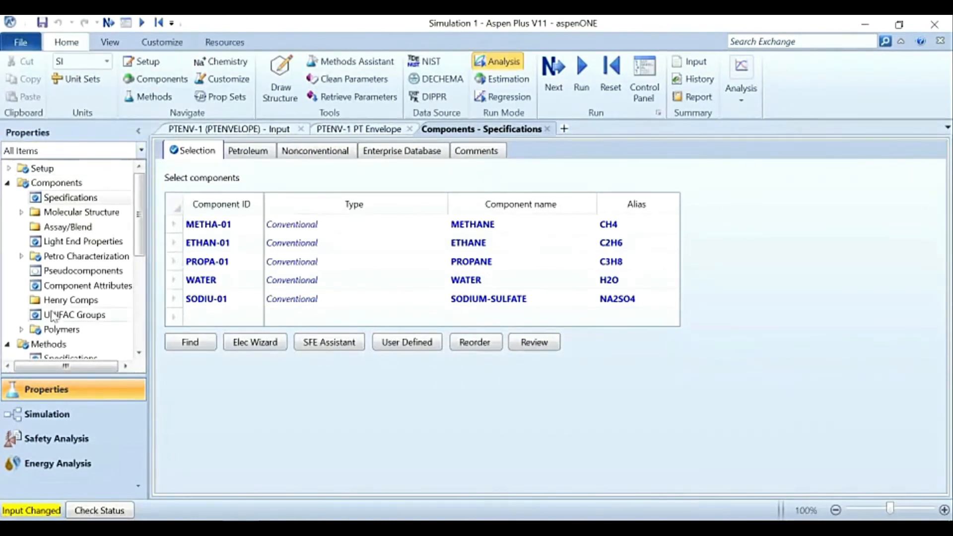
Step: Set the base property method to ELECNRTL in the global method specifications
scroll(52, 315, down, 2)
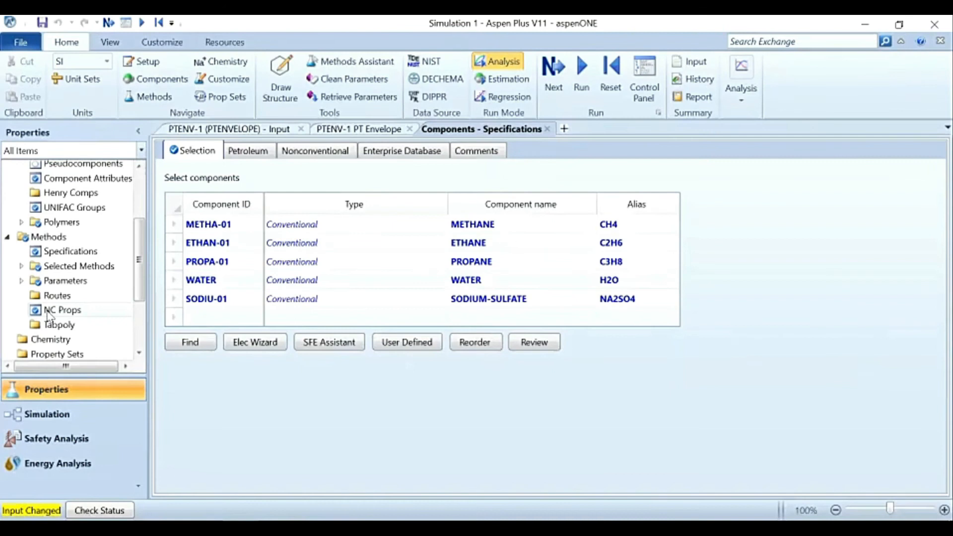
click(67, 252)
click(351, 211)
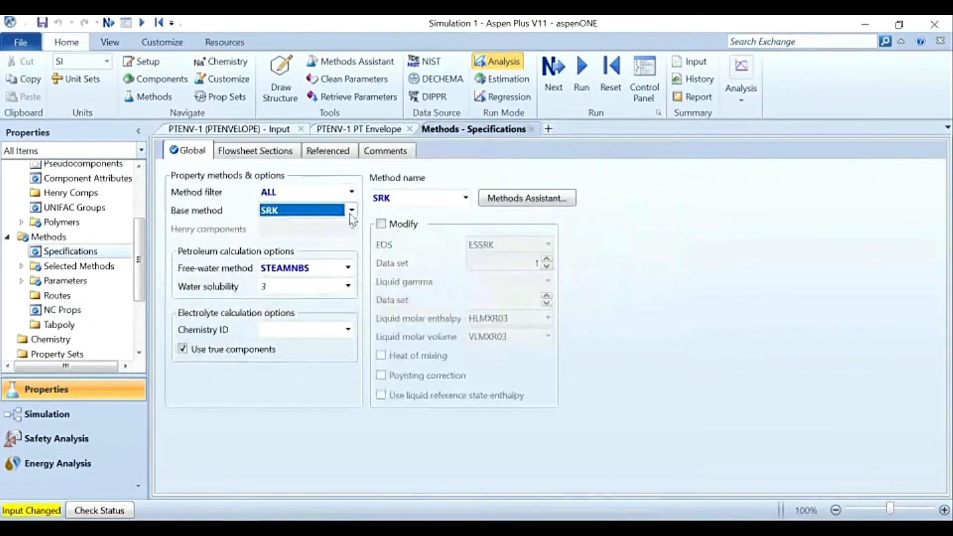
scroll(298, 313, up, 10)
scroll(294, 310, up, 7)
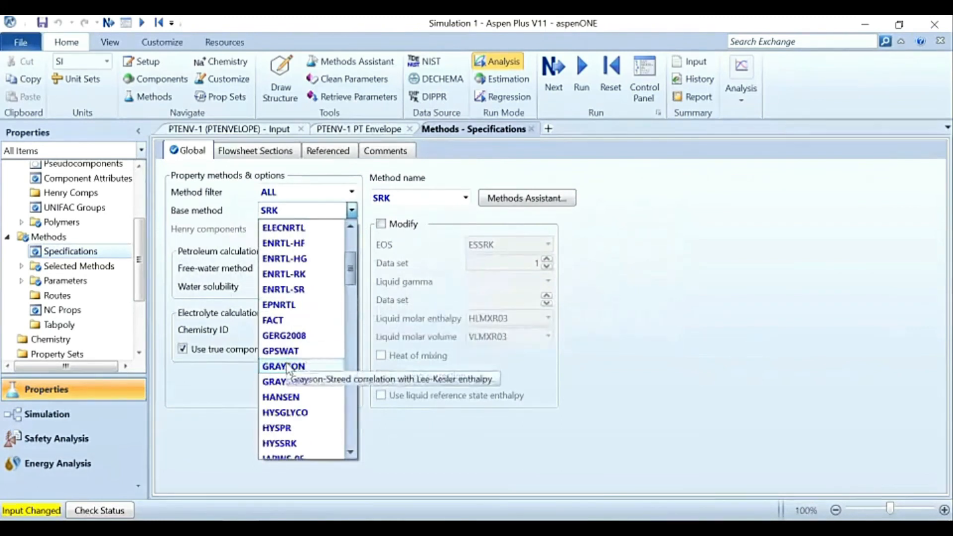
scroll(288, 364, up, 2)
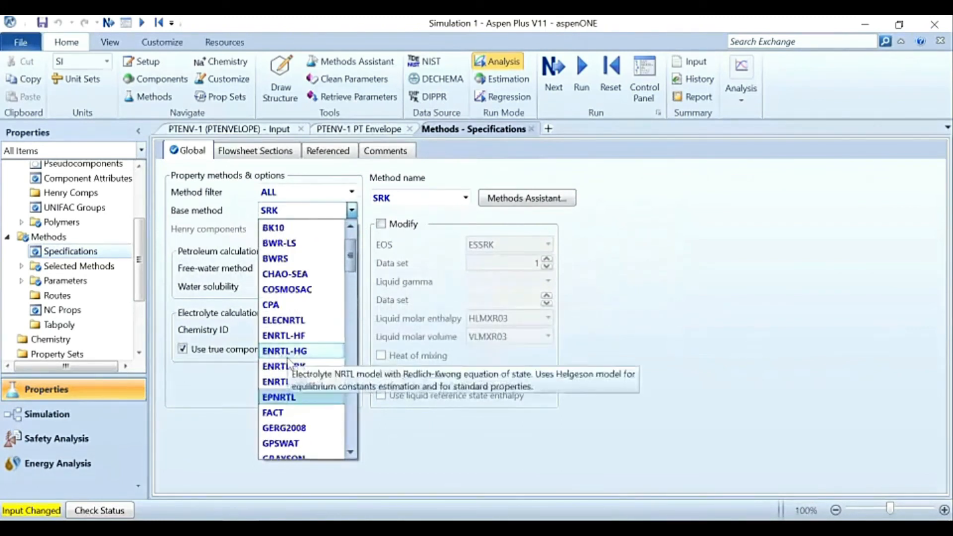
click(297, 330)
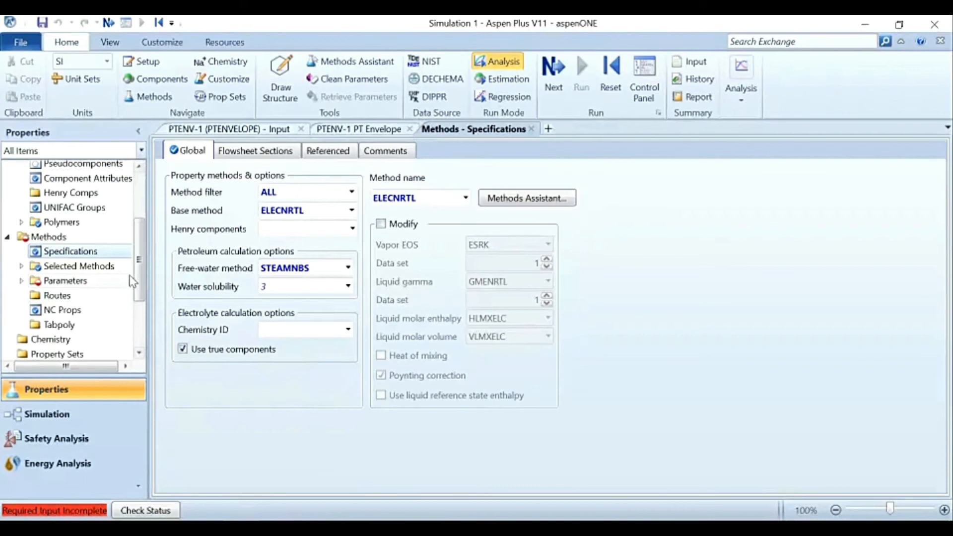
Step: Open the Analysis object list and try to start a new solubility analysis
scroll(141, 286, down, 2)
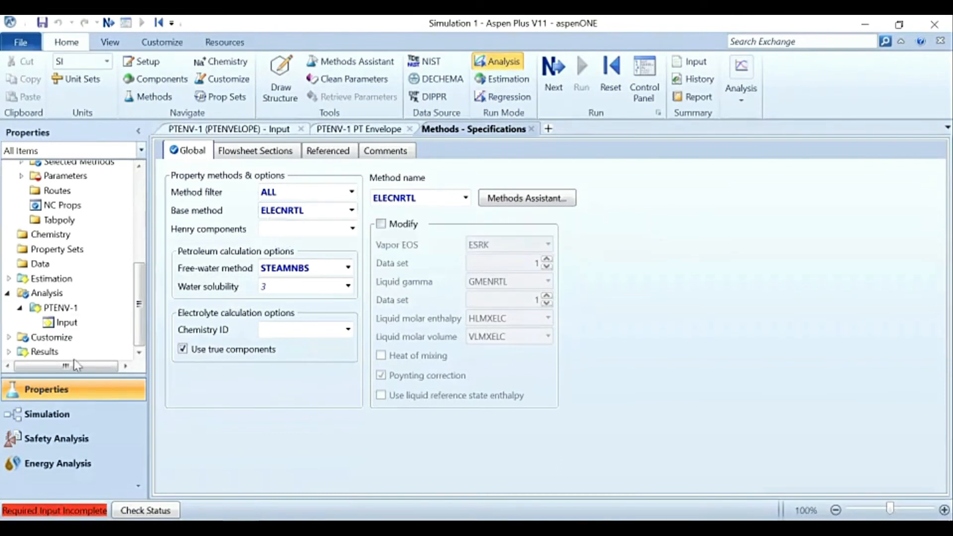
click(59, 296)
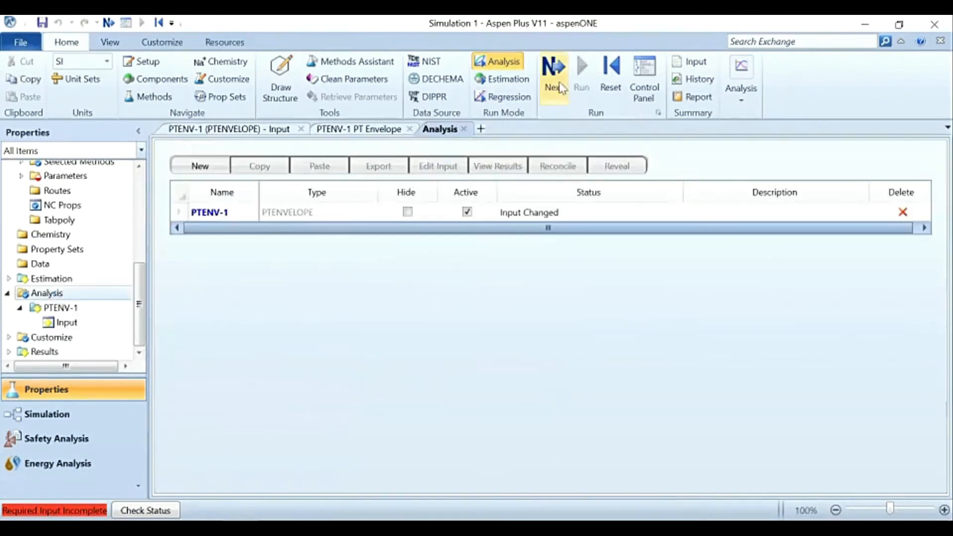
click(744, 104)
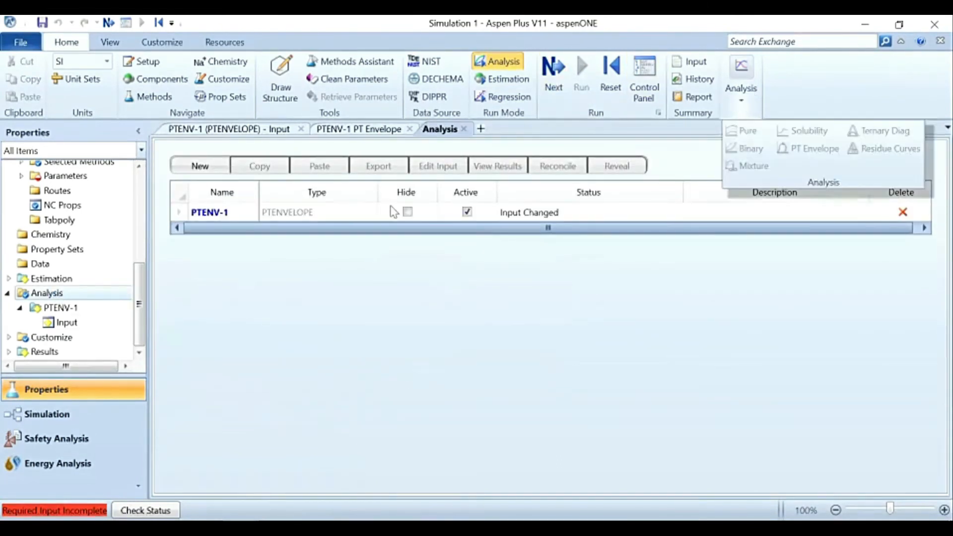
click(190, 347)
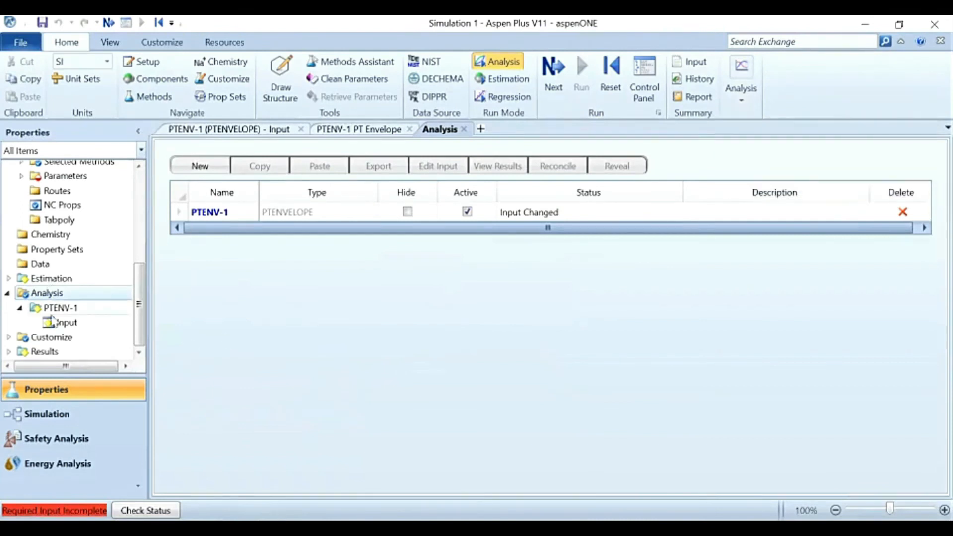
Step: Open the incomplete HOCETA-1 binary interaction parameters of the property method to load their values
scroll(47, 287, up, 4)
scroll(48, 288, down, 2)
click(21, 245)
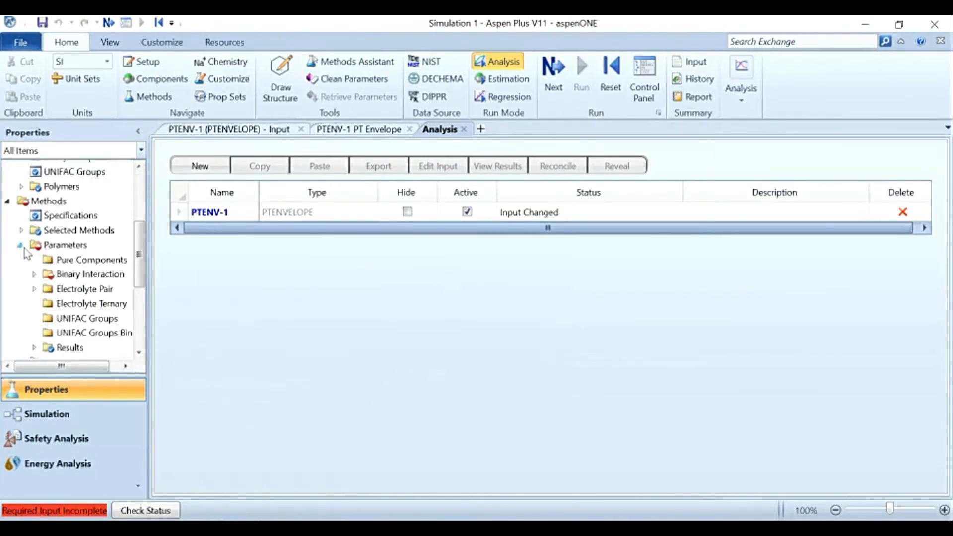
click(31, 274)
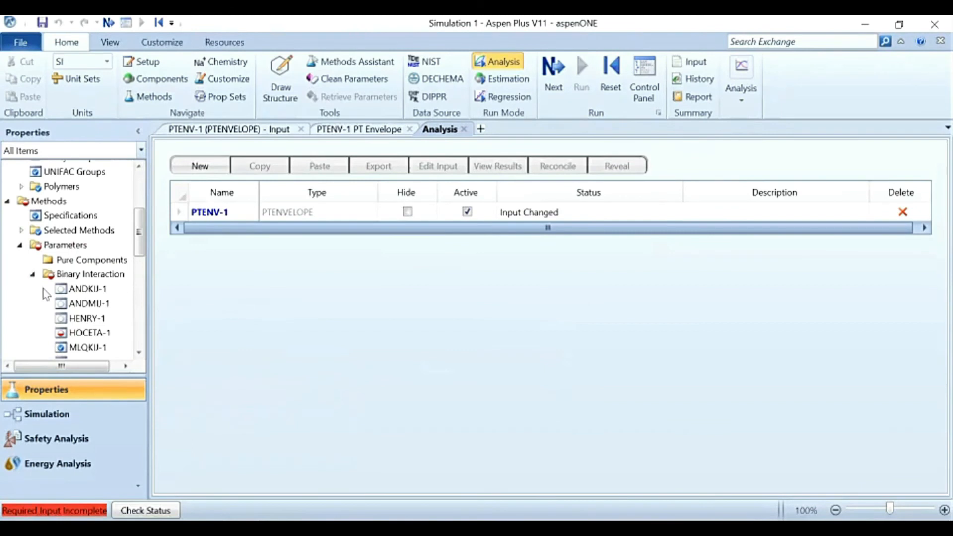
scroll(43, 289, down, 1)
click(92, 298)
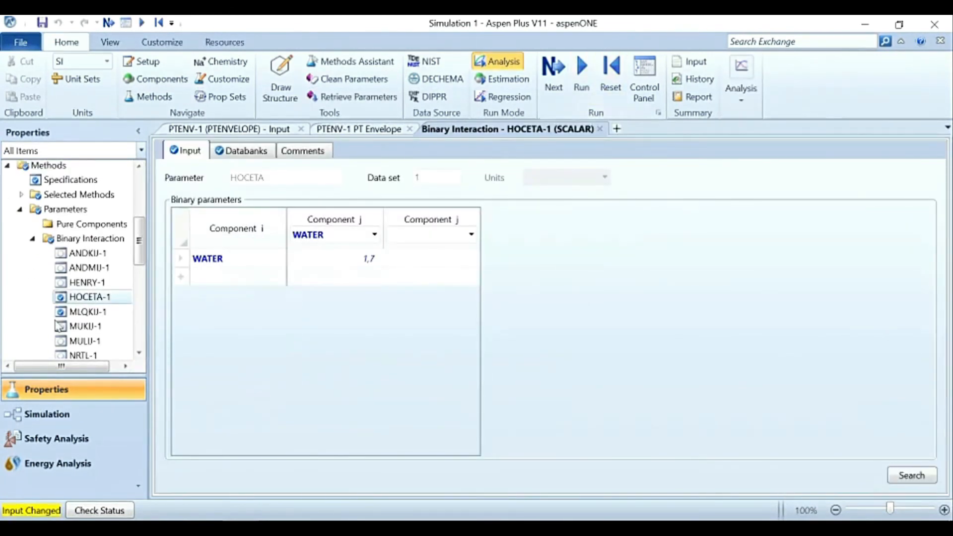
Step: Return to the Analysis object list and create a new Solubility analysis
scroll(63, 320, down, 6)
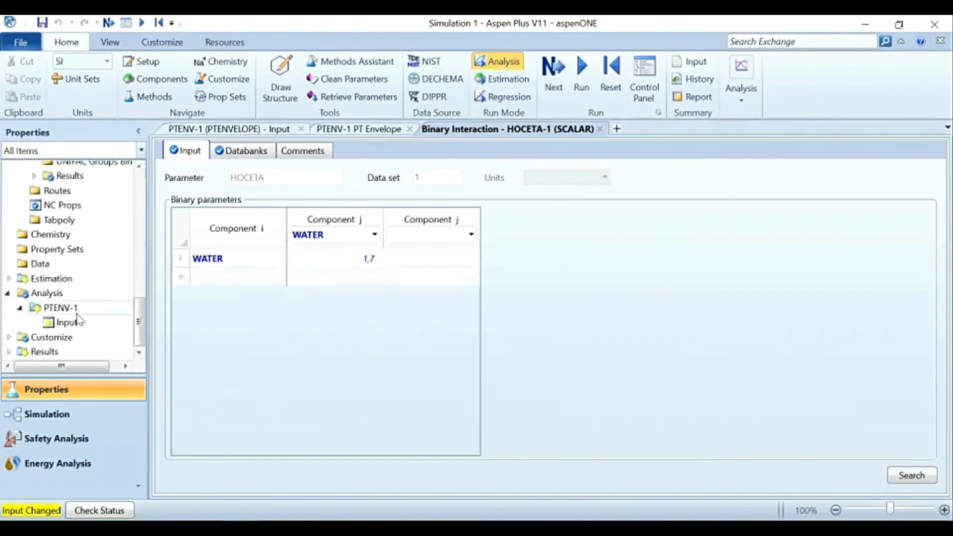
click(31, 296)
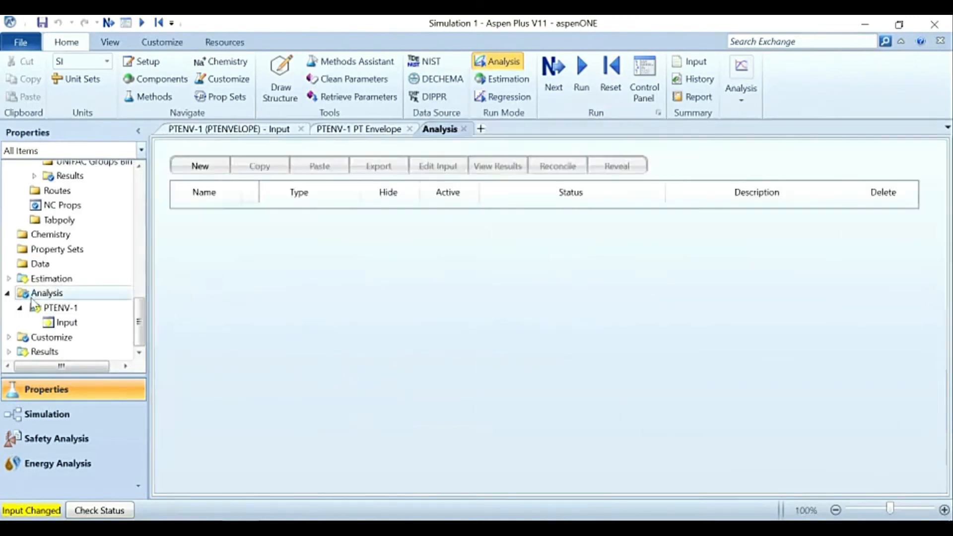
click(747, 105)
click(796, 145)
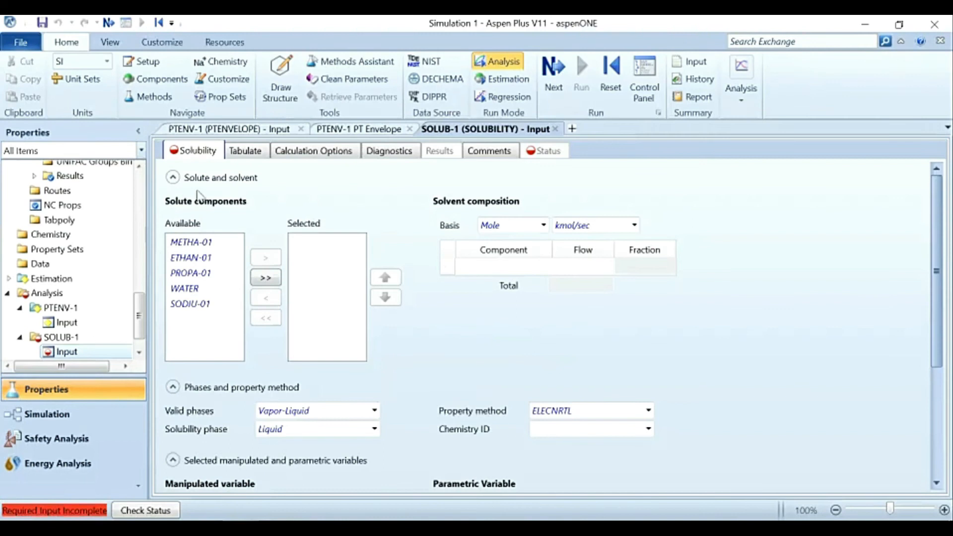
Step: Select SODIU-01 as the solute component and enter WATER as the solvent with a flow of 100
click(207, 305)
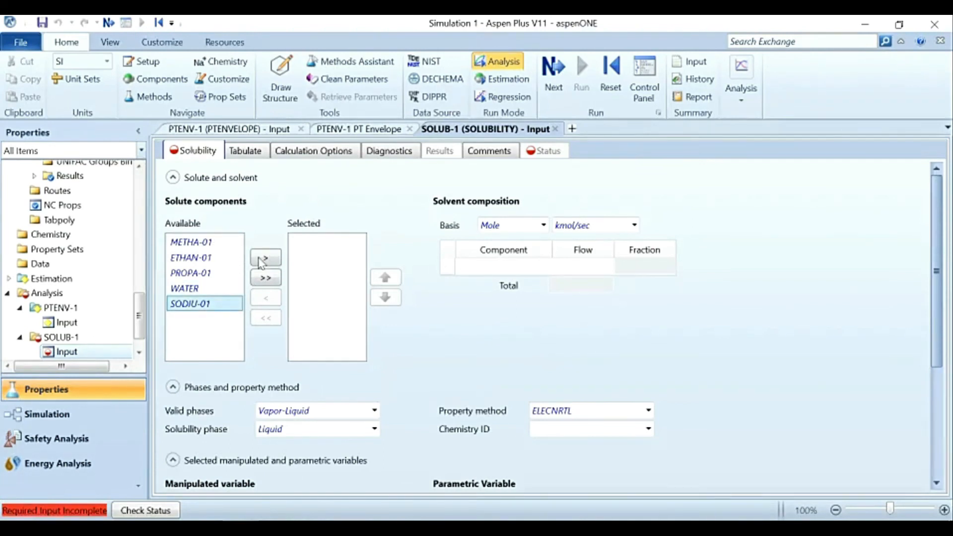
click(264, 259)
click(542, 267)
click(546, 267)
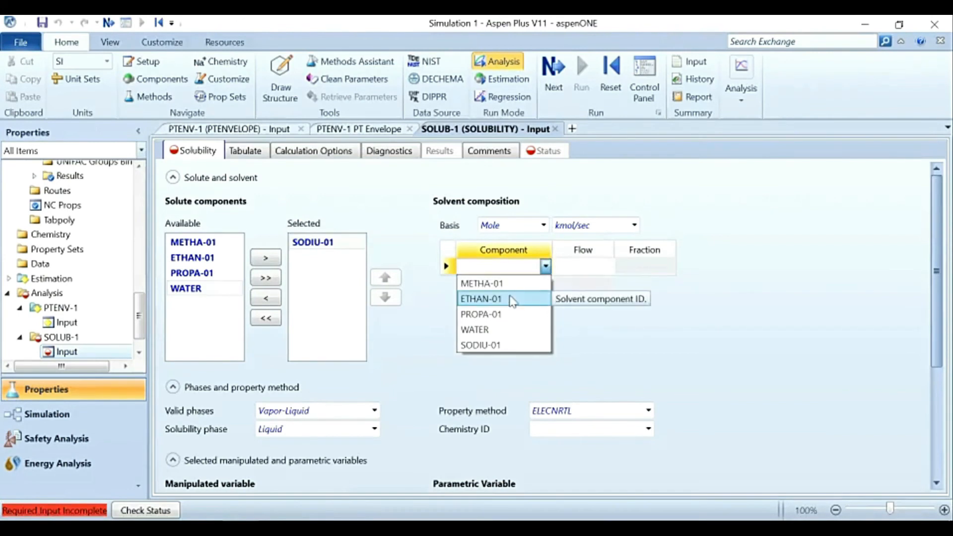
click(501, 329)
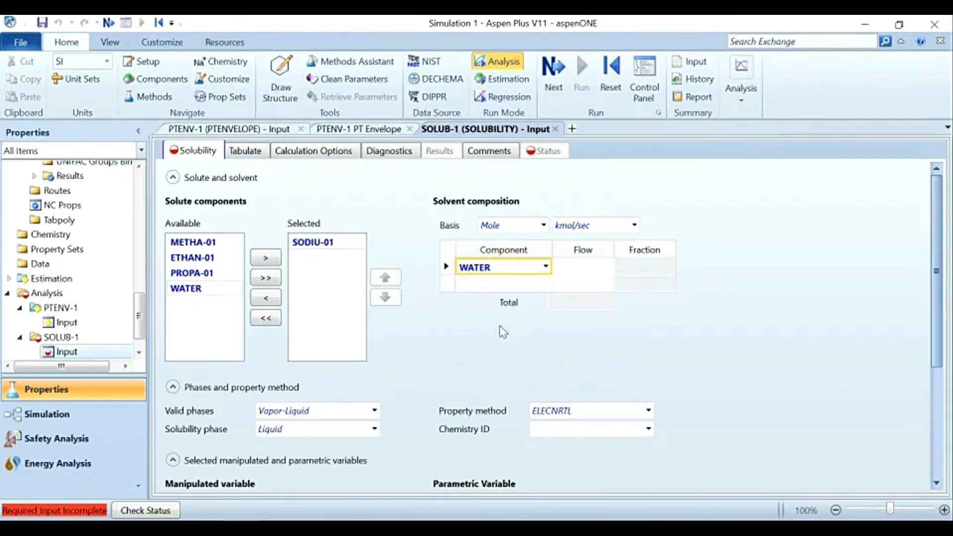
click(585, 271)
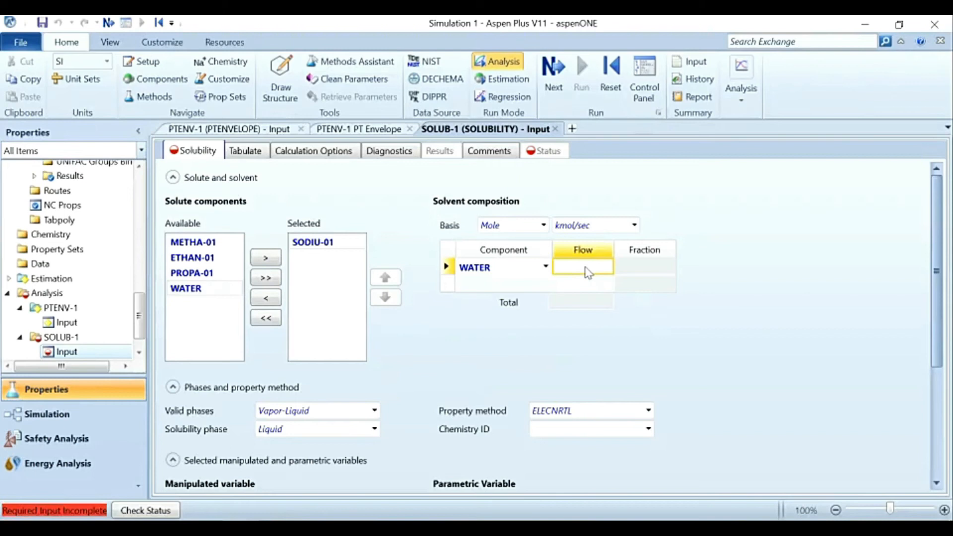
text(100)
key(Return)
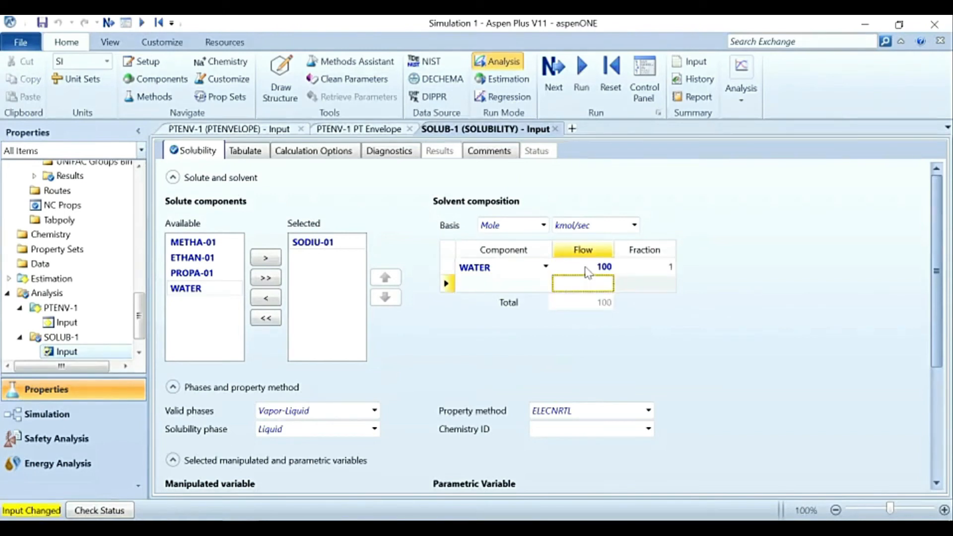
Step: Change the solvent composition basis to Mass with flow units of kg/hr
click(542, 225)
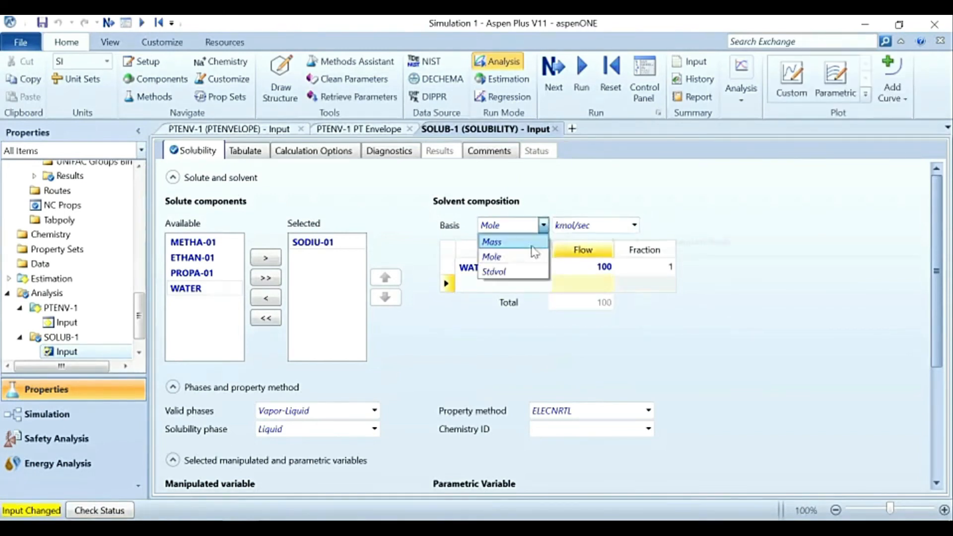
click(491, 242)
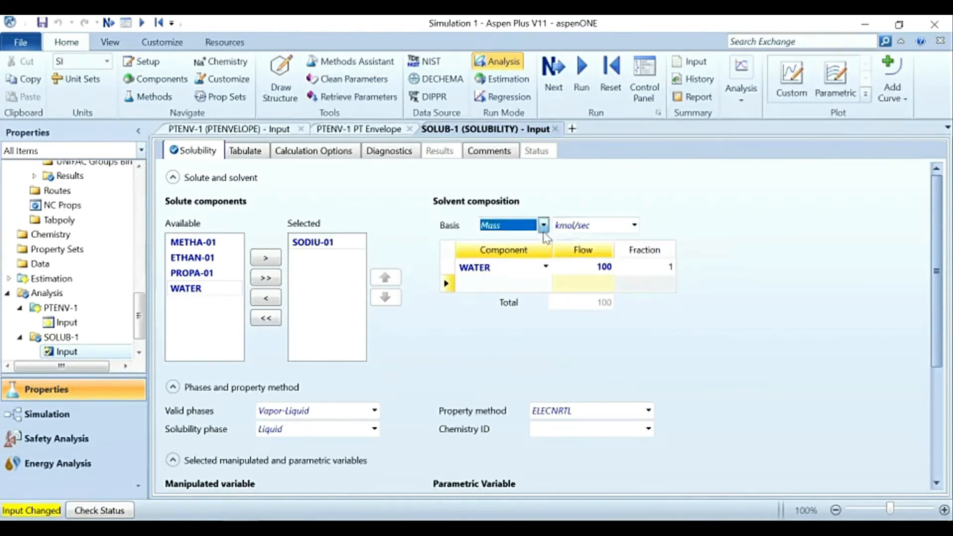
click(634, 227)
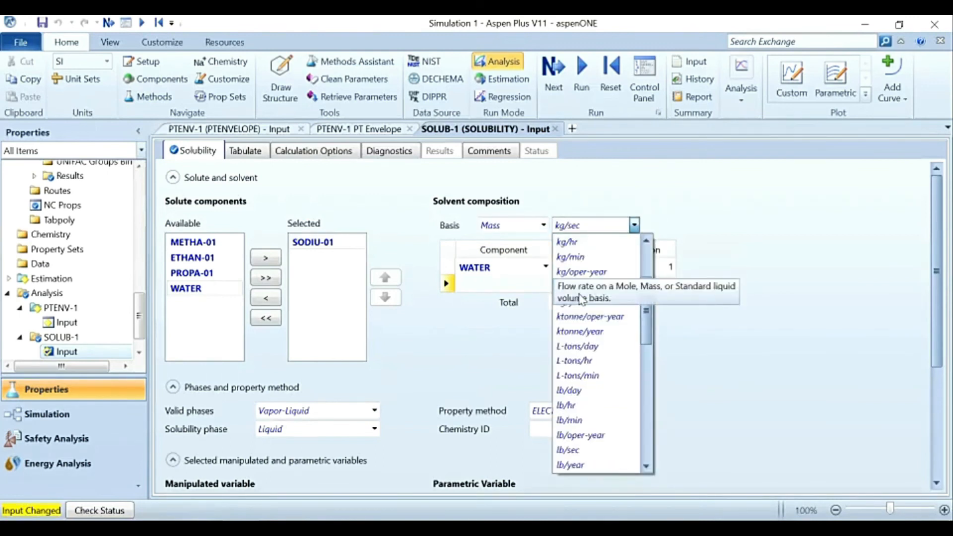
click(575, 242)
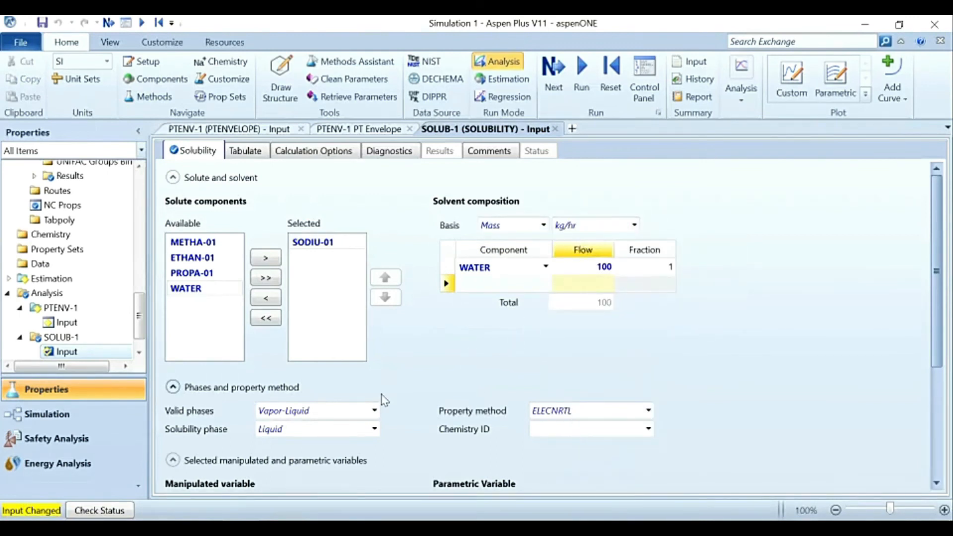
scroll(382, 400, down, 3)
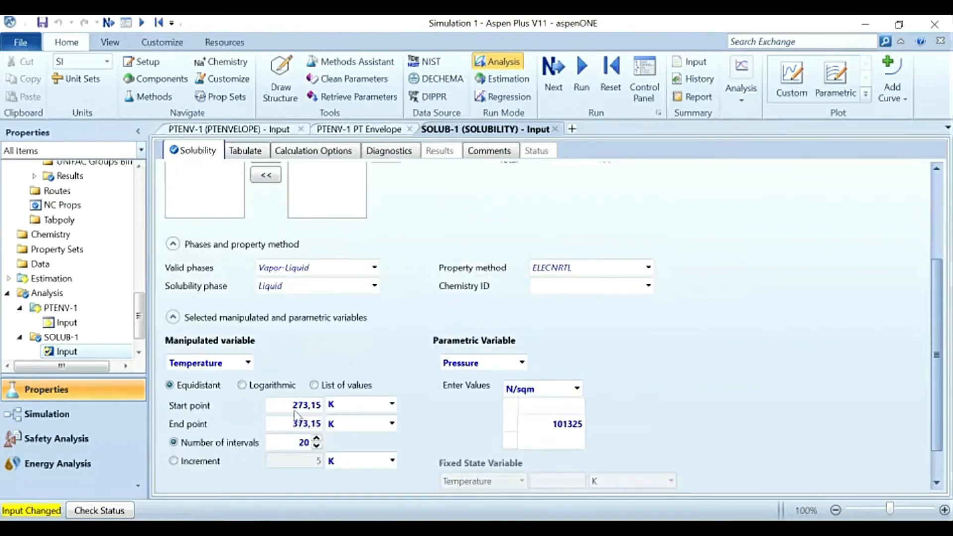
Step: Choose ELECNRTL as the property method of the solubility analysis
scroll(296, 415, down, 1)
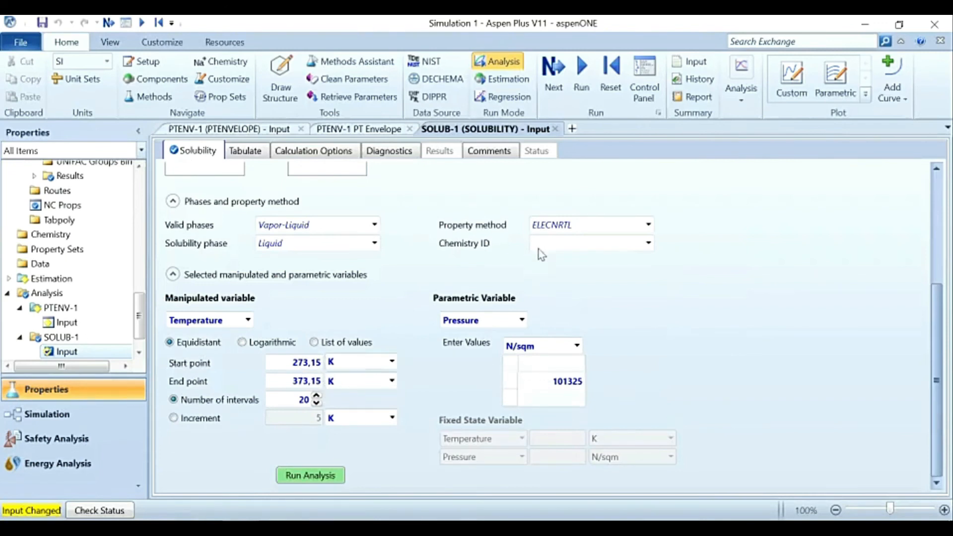
click(585, 226)
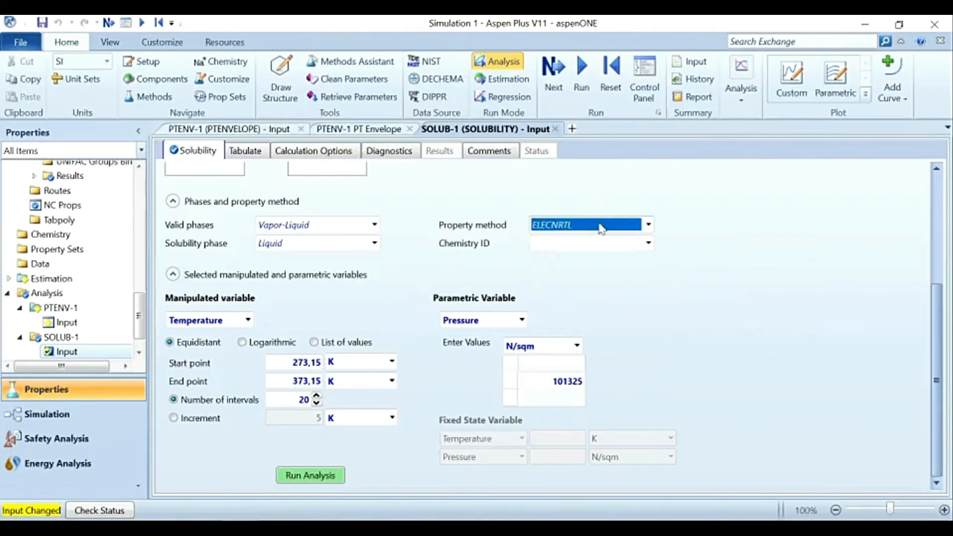
click(649, 227)
click(587, 244)
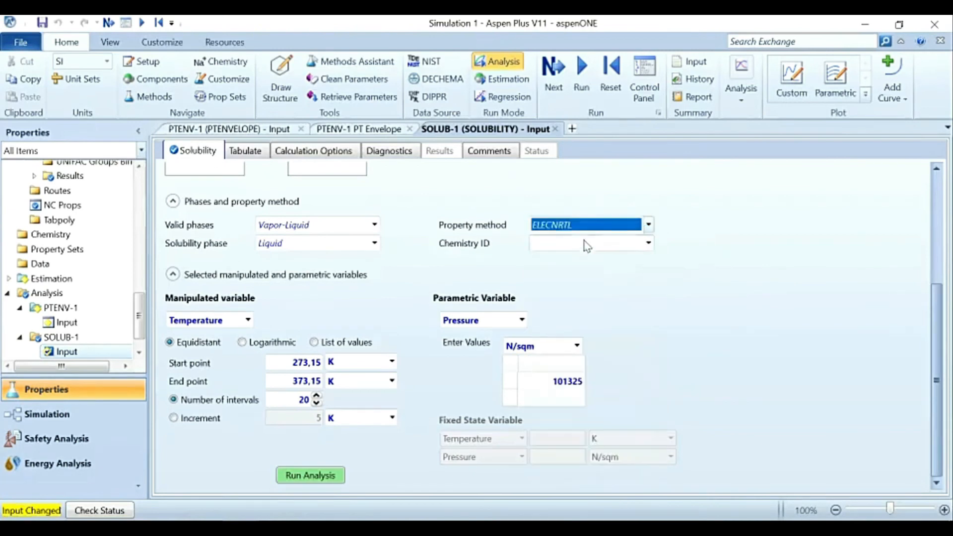
click(514, 245)
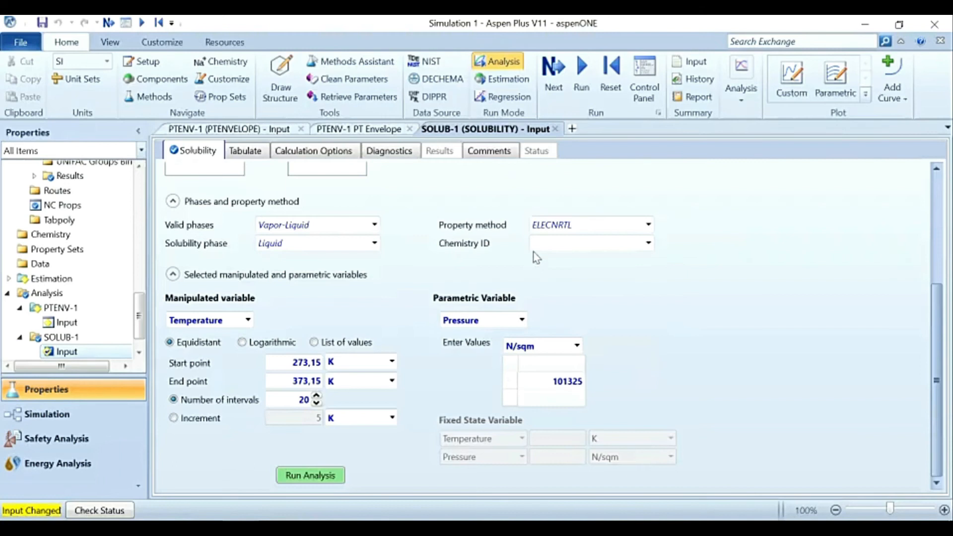
click(648, 225)
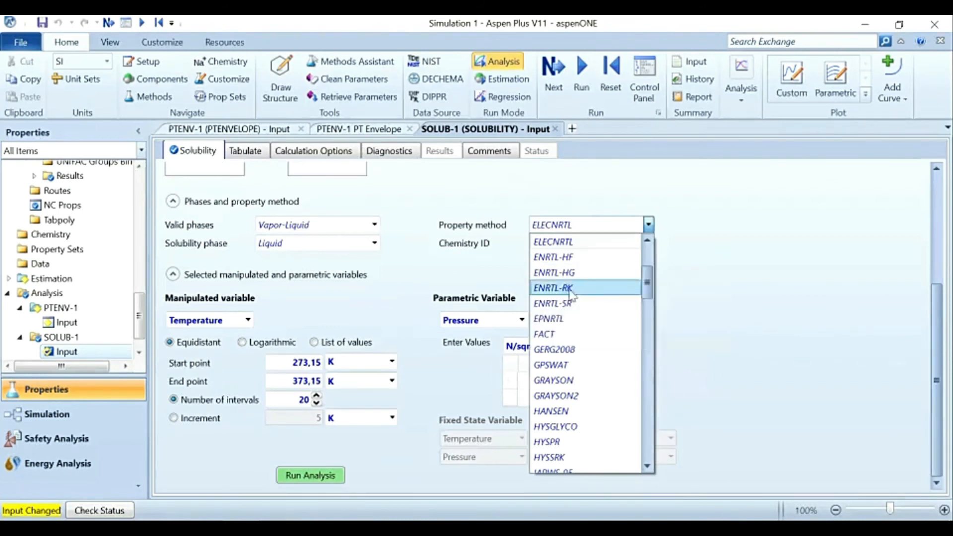
click(552, 240)
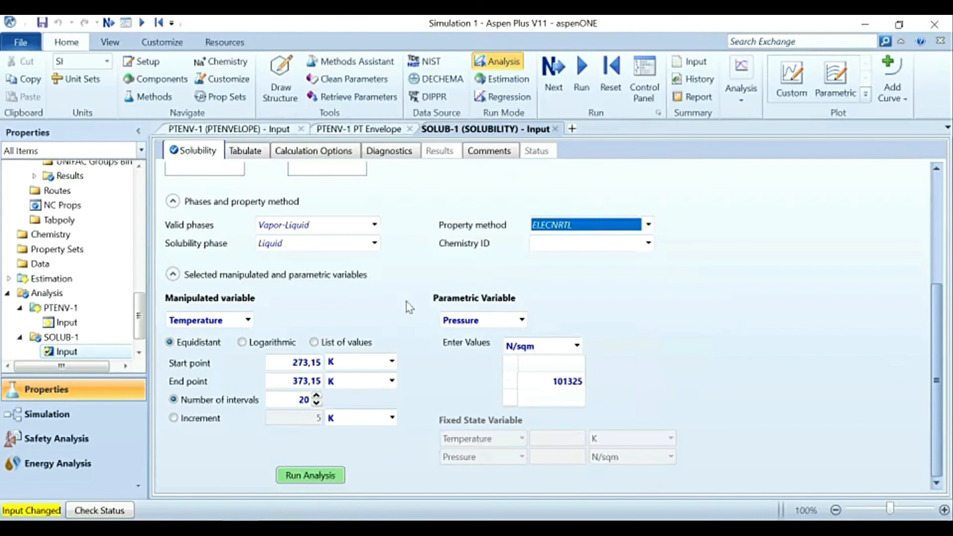
click(394, 329)
Step: Recheck the solute and solvent settings and run the solubility analysis to plot the SODIU-01 curve
scroll(393, 333, up, 3)
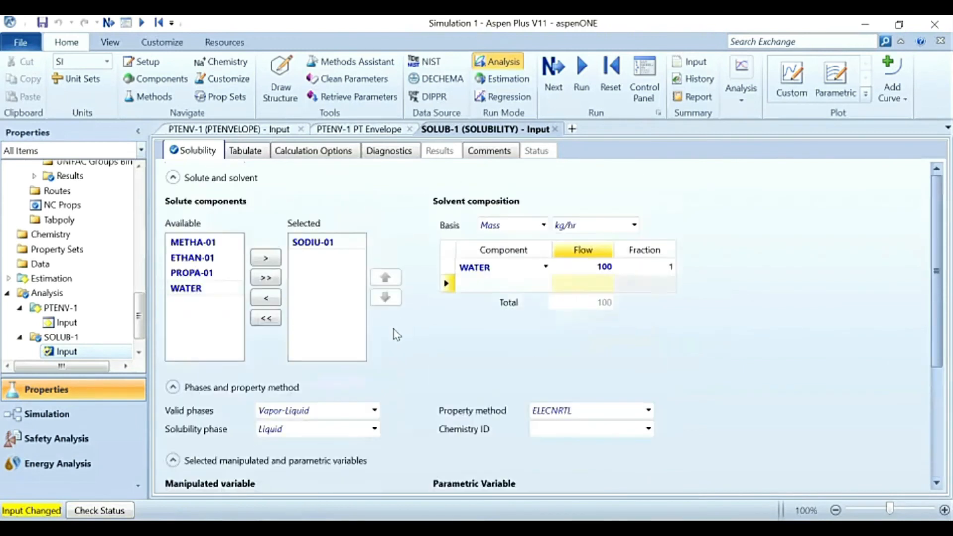
scroll(393, 332, down, 3)
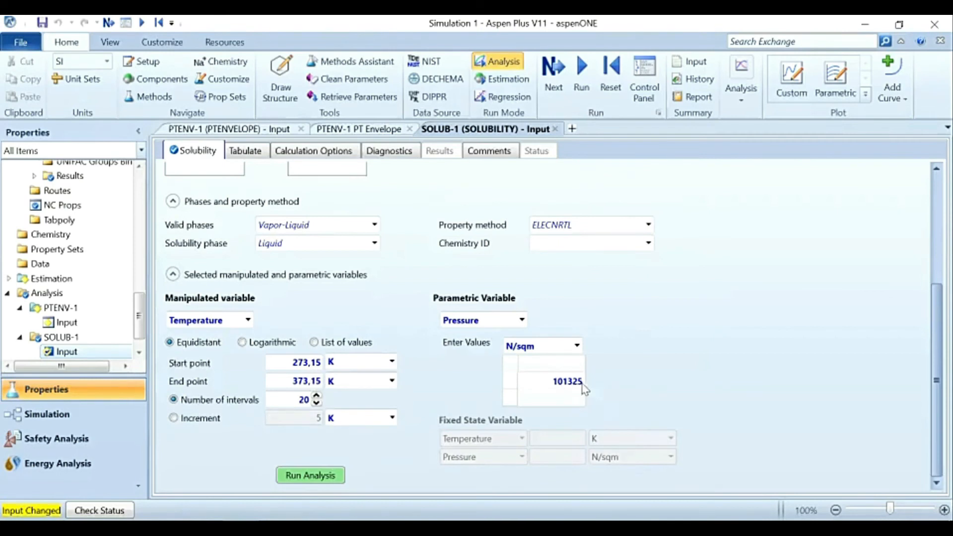
click(326, 475)
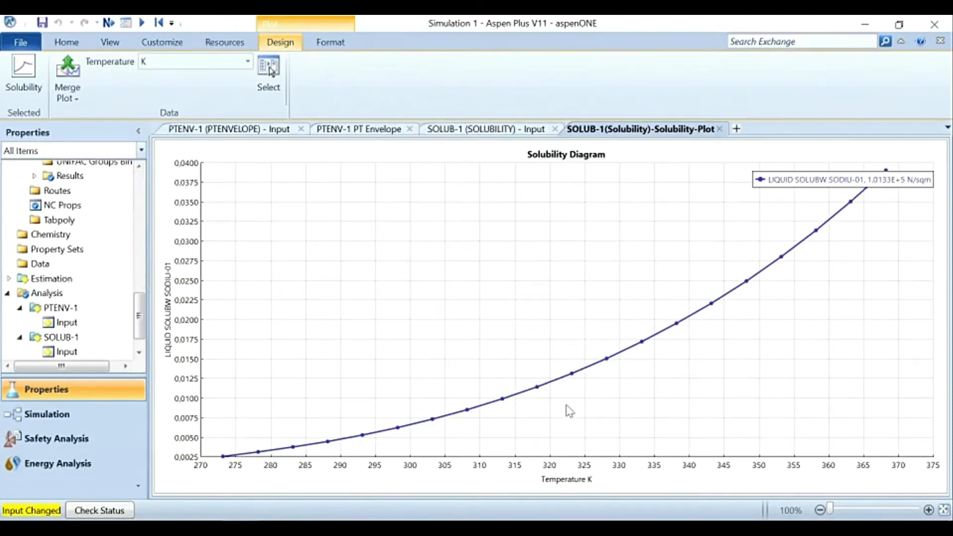
Step: Set the valid phases of the SOLUB-1 analysis to Liquid-Only and run it again
click(488, 130)
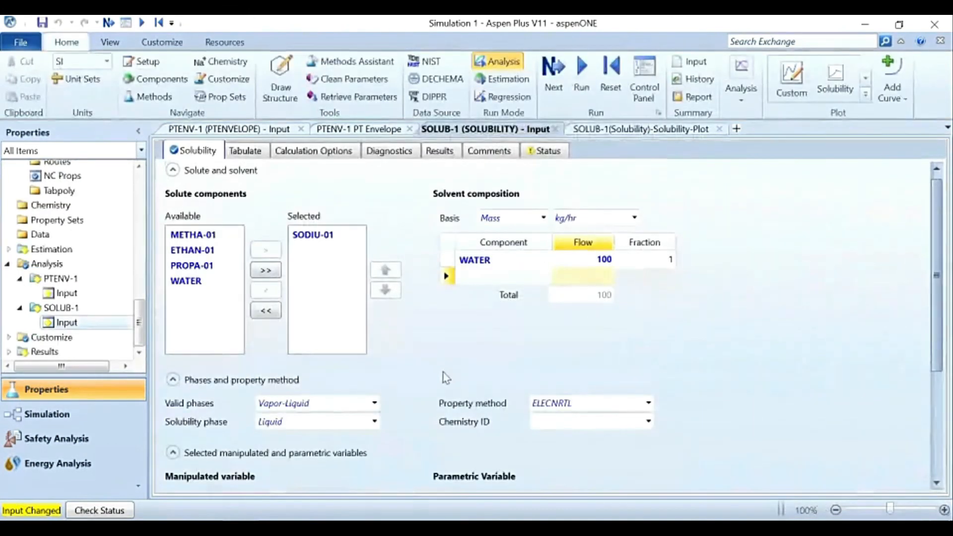
click(375, 405)
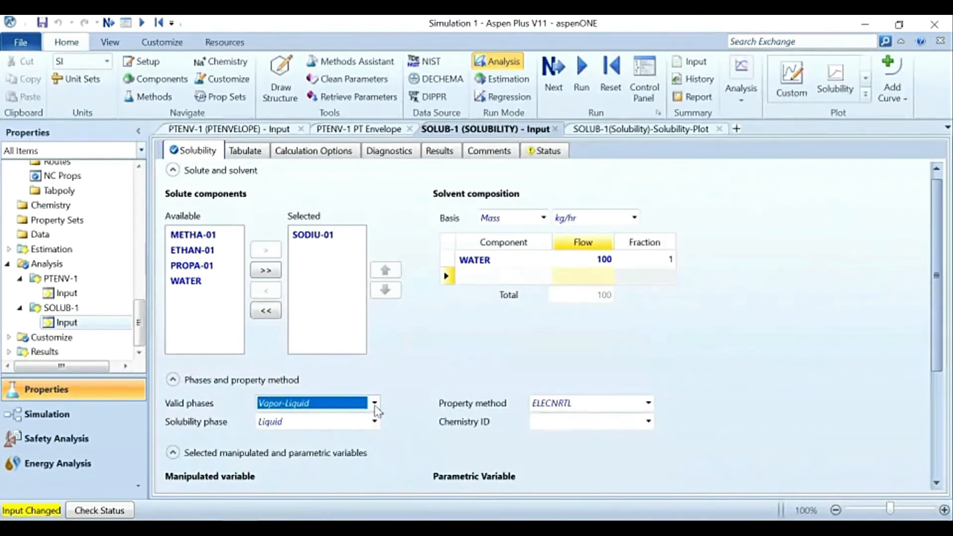
click(376, 411)
click(370, 435)
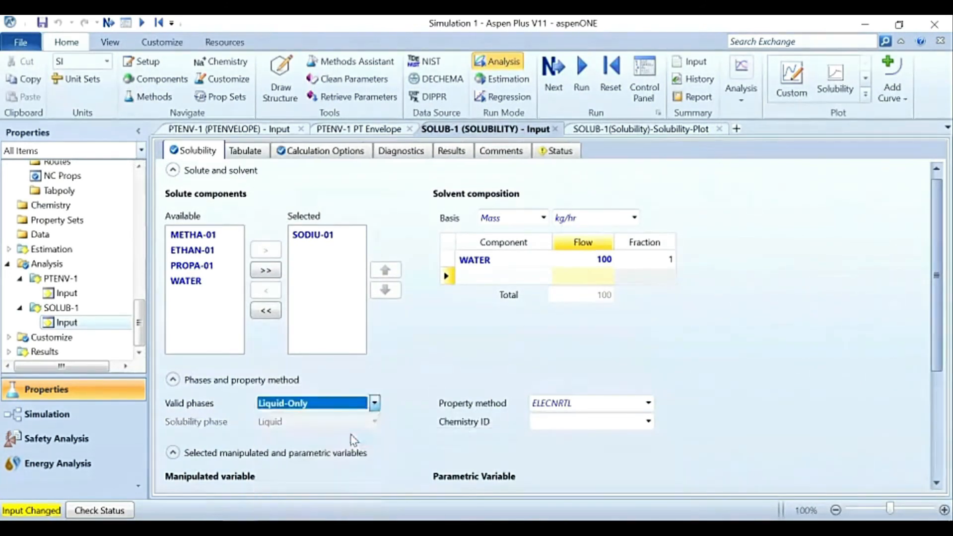
click(428, 440)
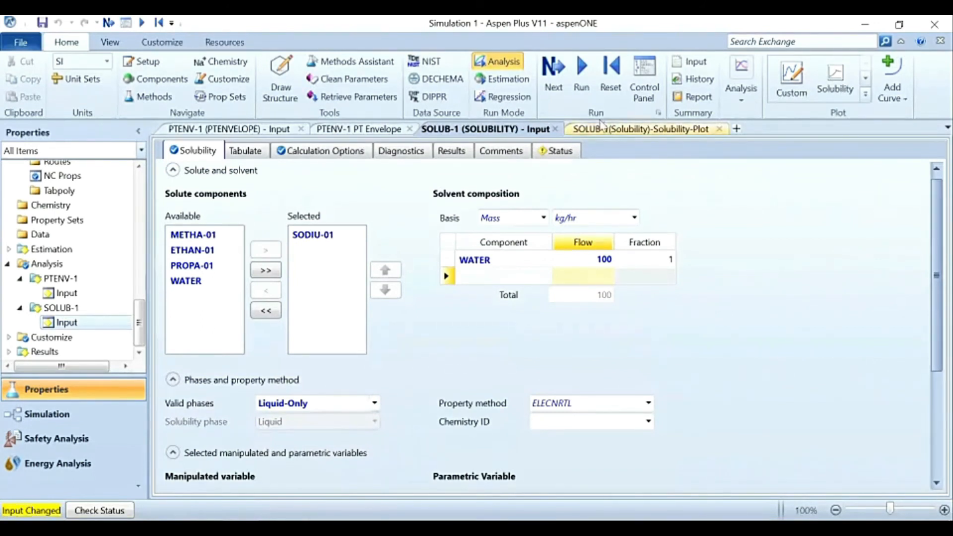
click(573, 71)
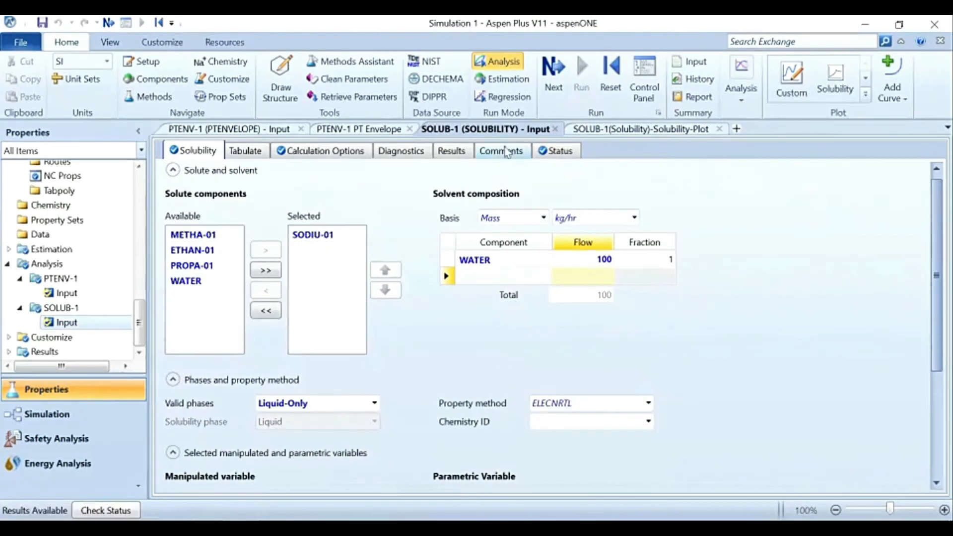
Step: Examine the solubility plot and compare it with the analysis's composition, temperature, pressure and calculation option settings
click(610, 130)
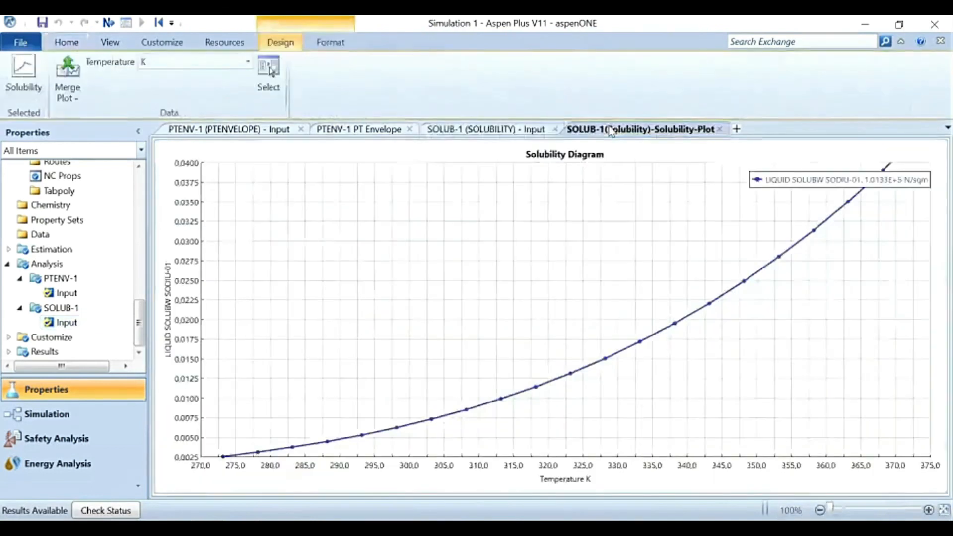
click(508, 132)
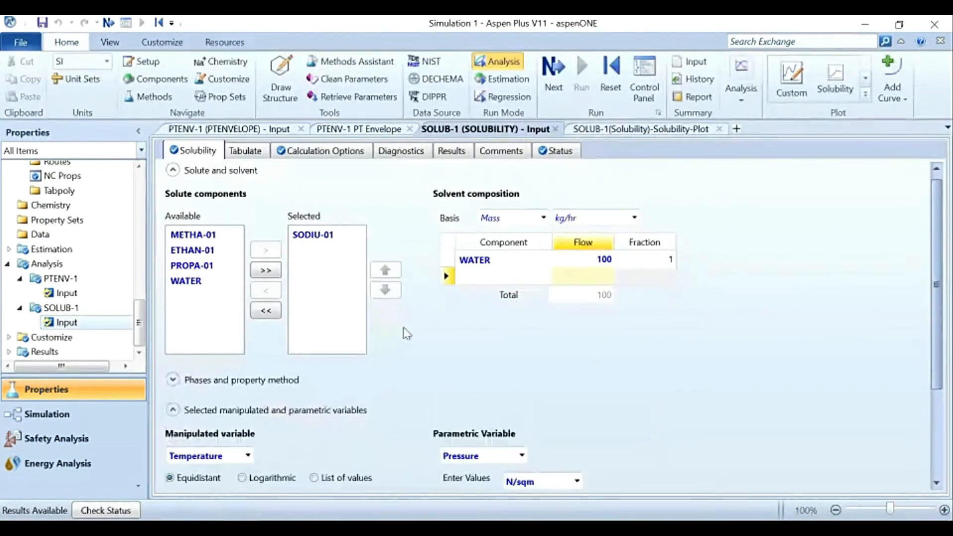
scroll(404, 332, down, 3)
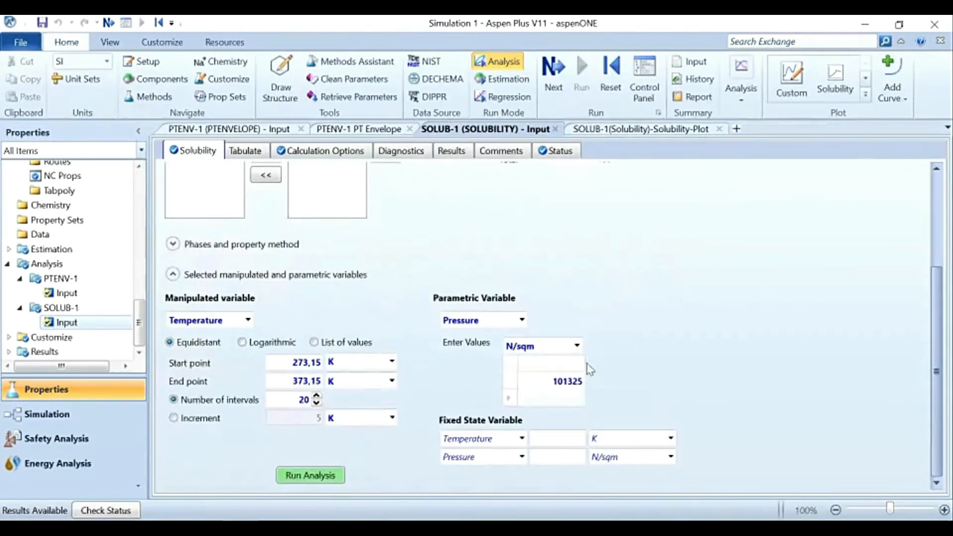
click(640, 130)
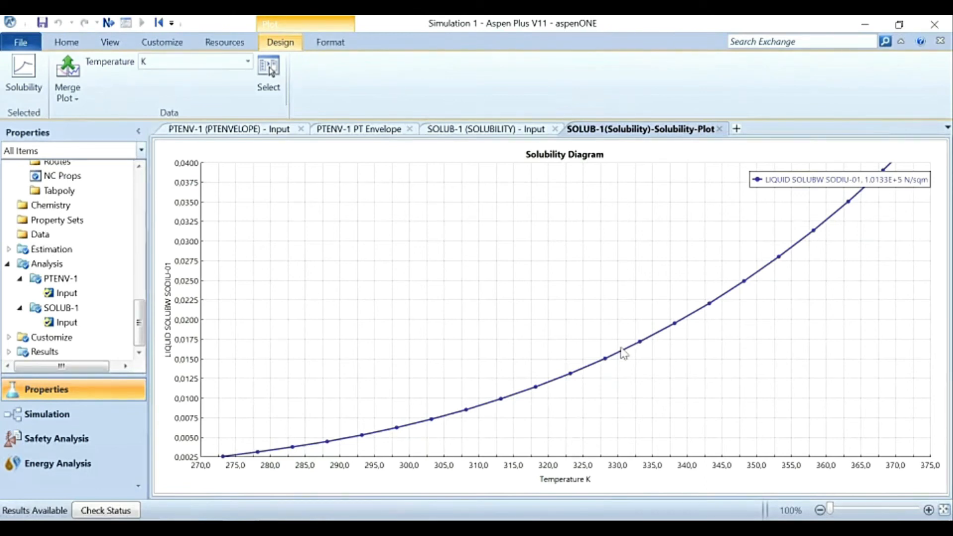
click(491, 130)
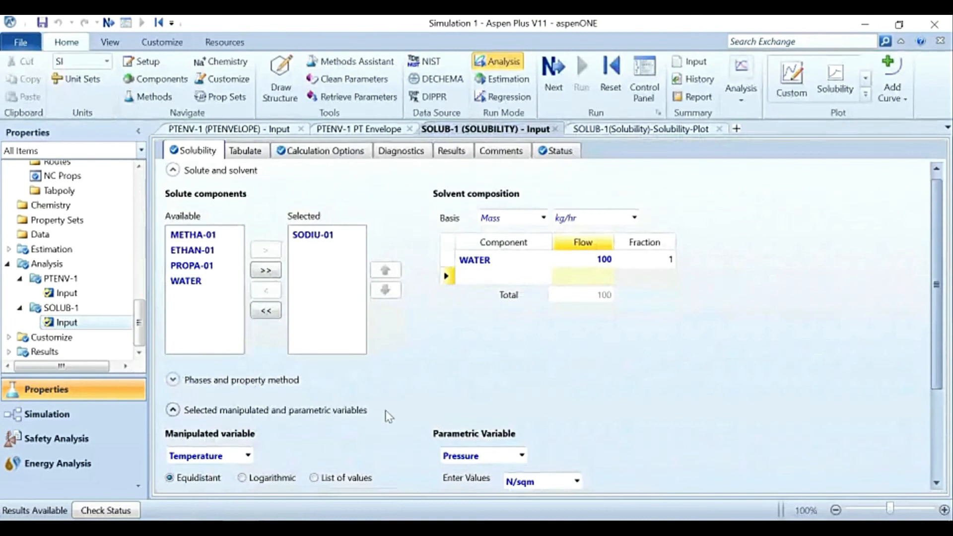
scroll(435, 360, down, 2)
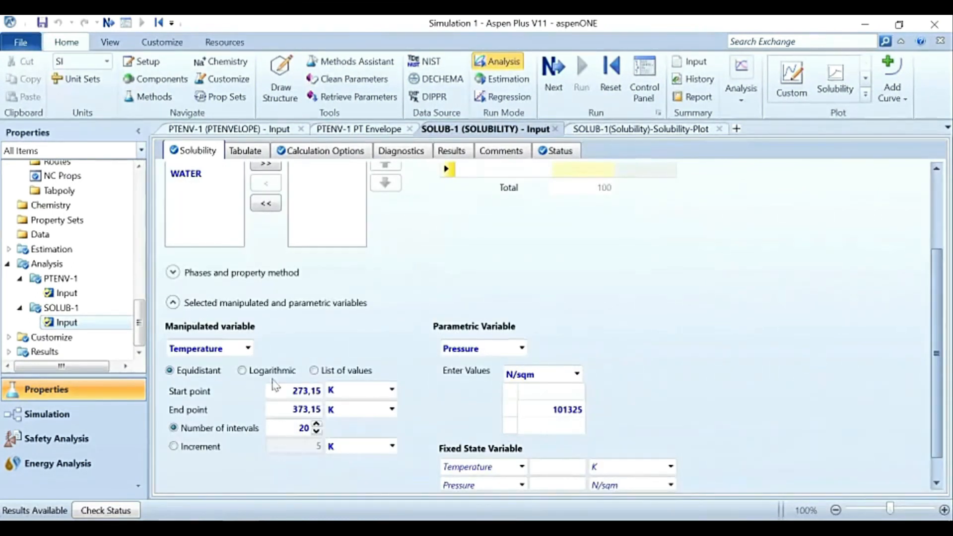
scroll(388, 354, up, 2)
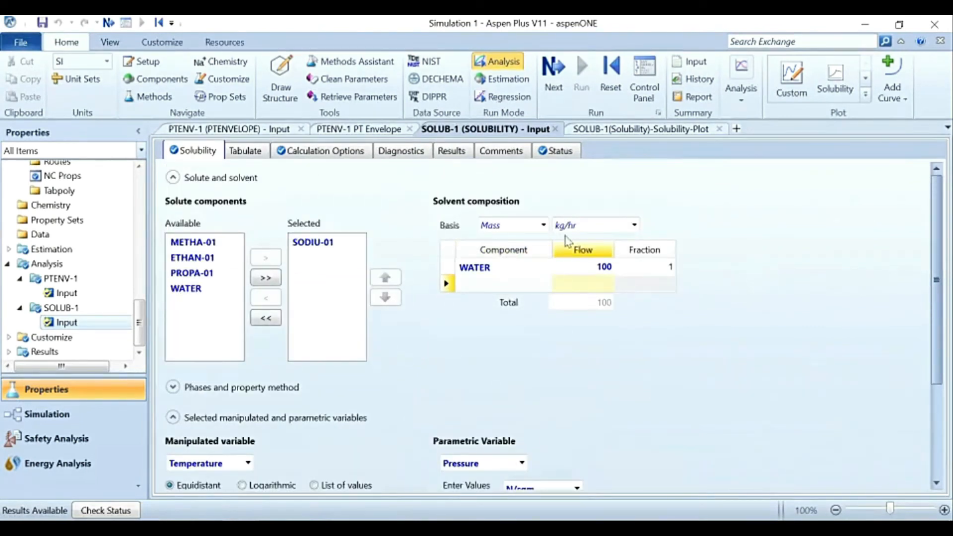
click(315, 158)
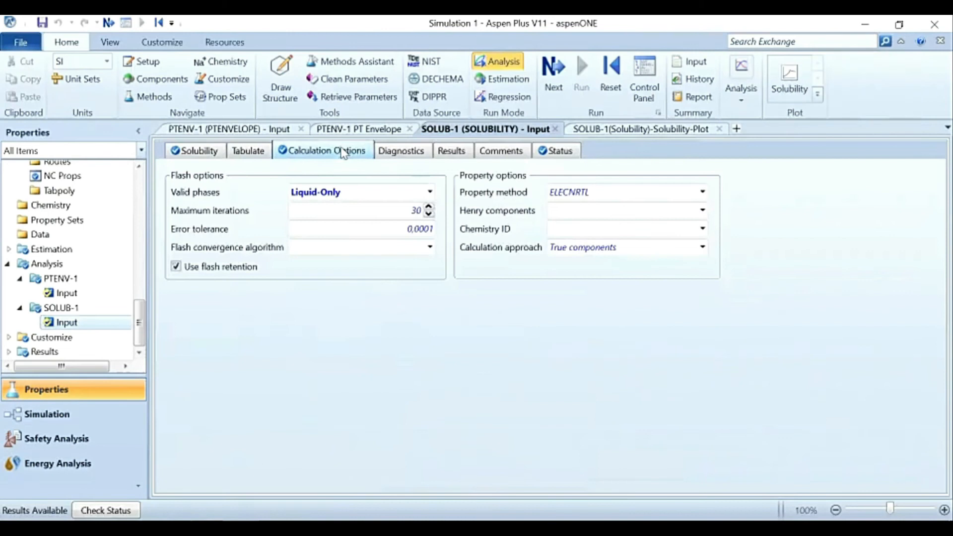
click(200, 148)
Step: Open the component specifications and select the SODIU-01 sodium sulfate entry
scroll(80, 250, up, 8)
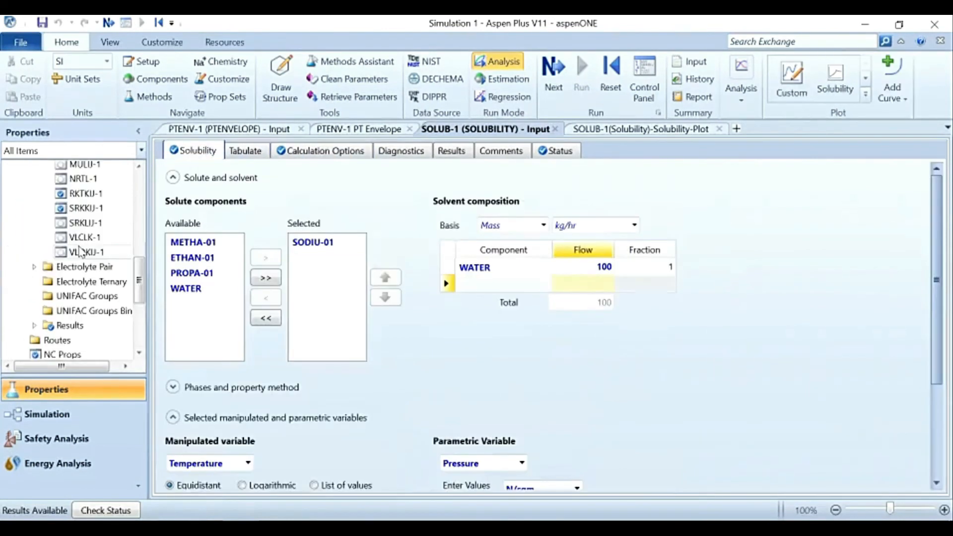
scroll(79, 250, up, 3)
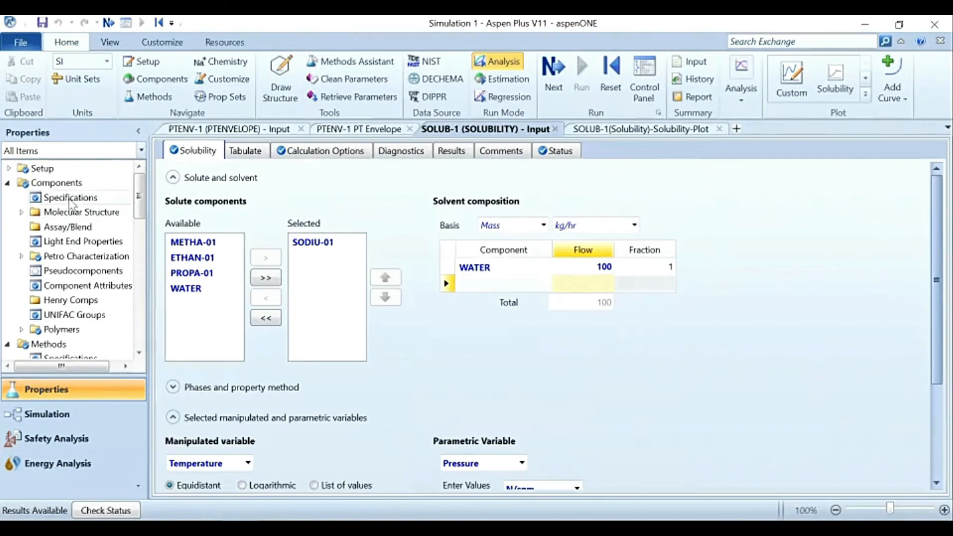
scroll(80, 293, down, 2)
scroll(75, 271, up, 2)
double_click(70, 197)
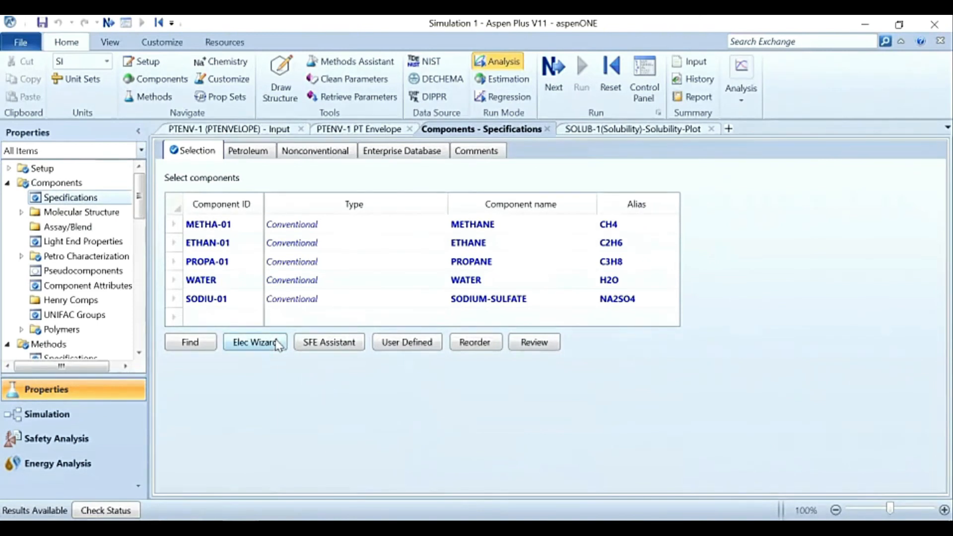
click(234, 310)
click(239, 301)
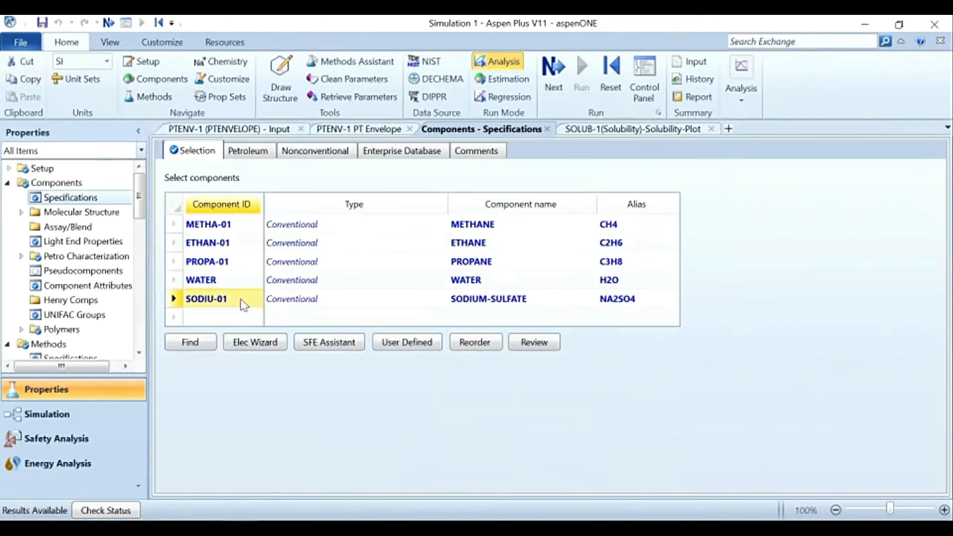
scroll(84, 341, down, 9)
scroll(84, 340, down, 3)
scroll(84, 341, up, 12)
Step: Start the Electrolyte Wizard with its default databank and reference state, and add NA2SO4 to the selected base components
click(266, 343)
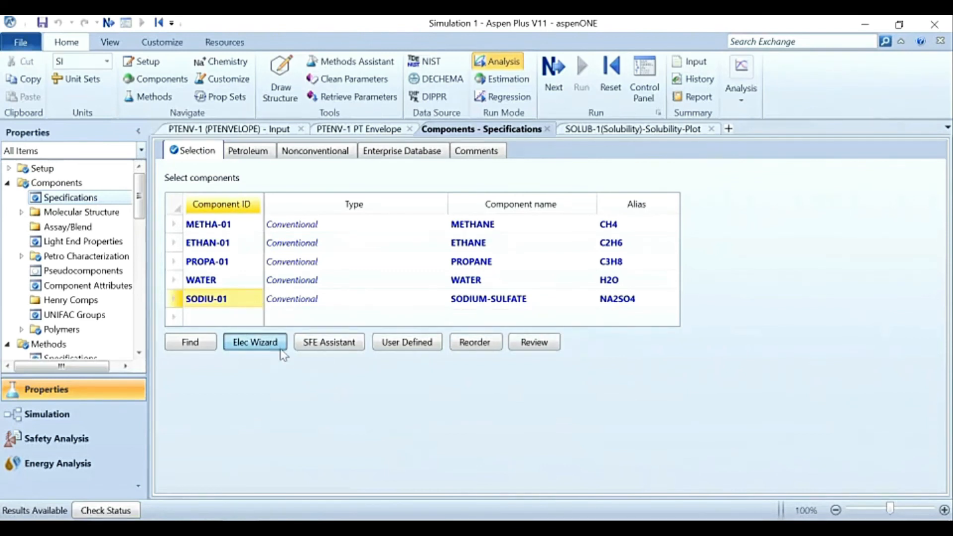
click(262, 348)
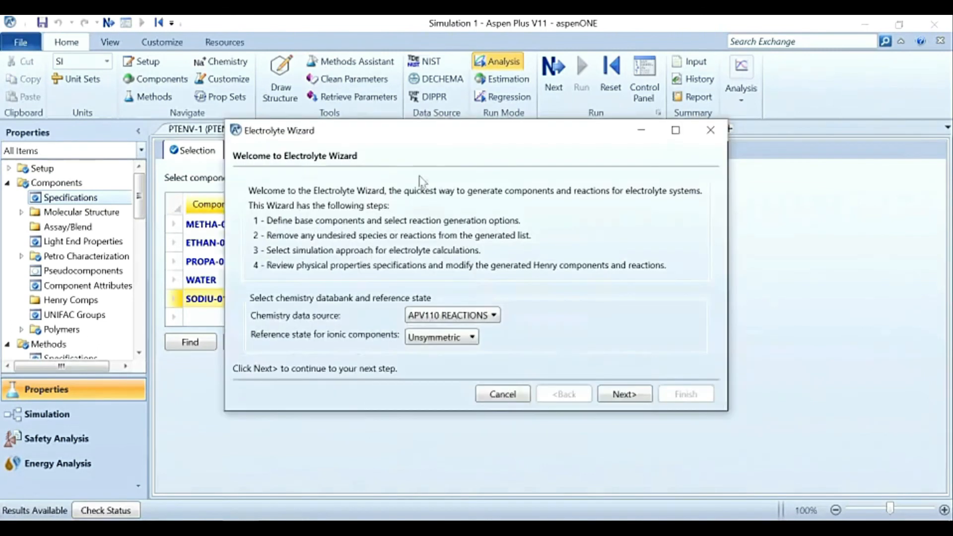
click(623, 396)
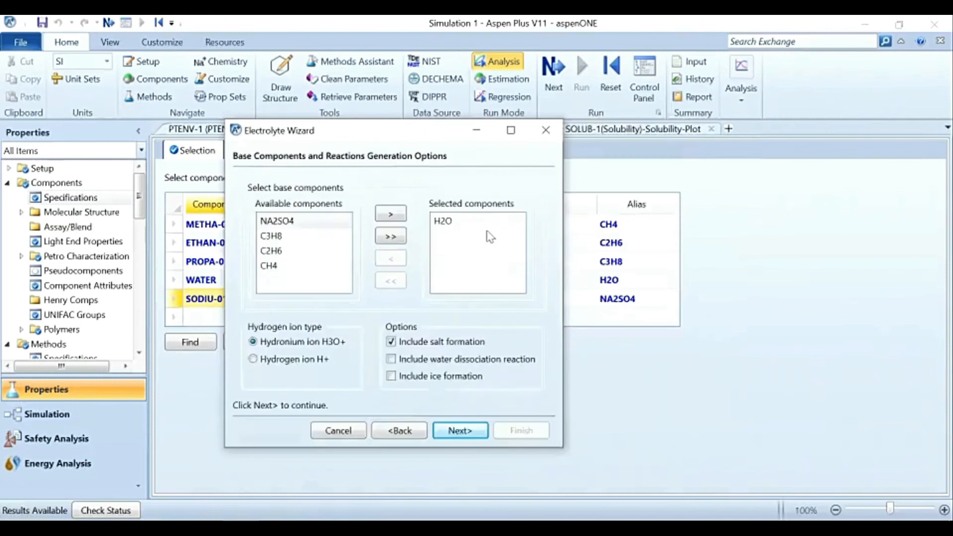
click(292, 224)
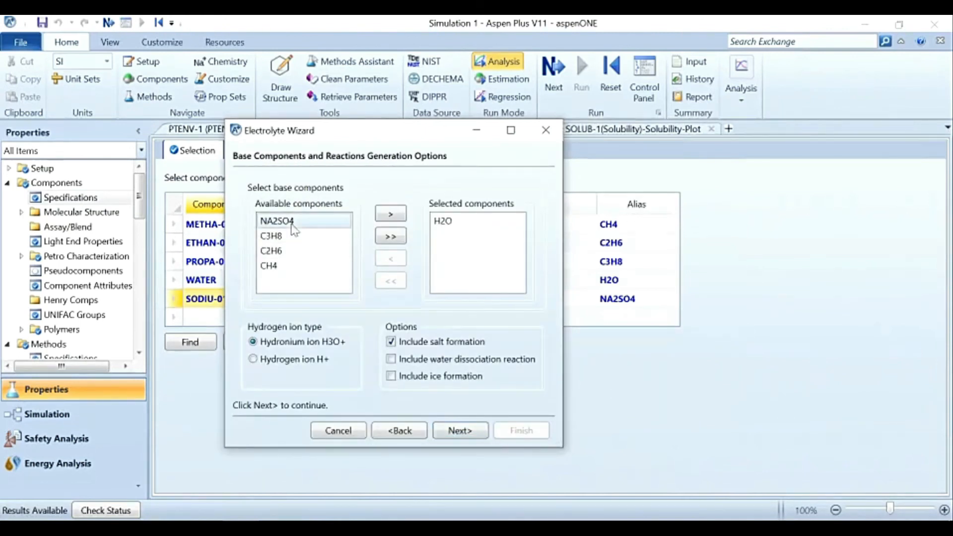
click(393, 217)
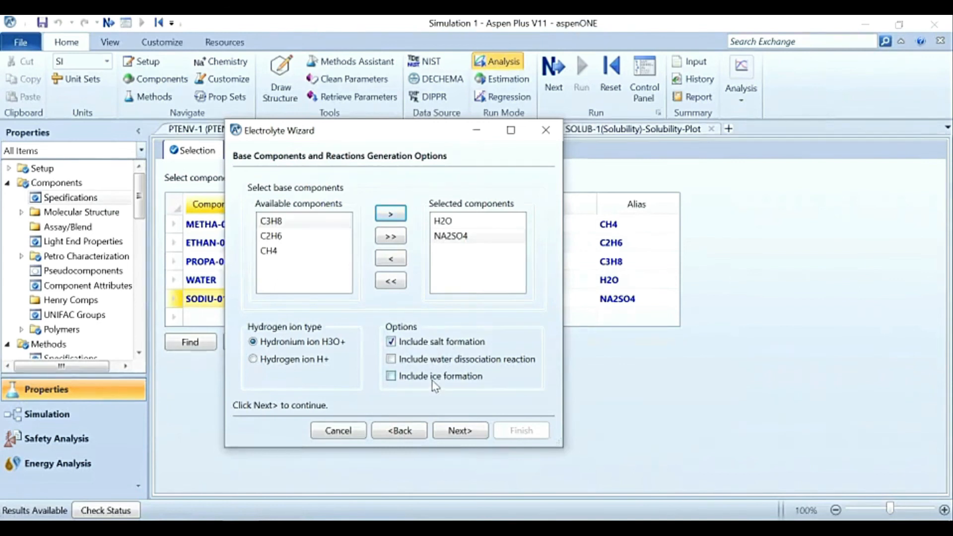
Step: Generate the species and reactions with salt formation, use ELECNRTL with the true component approach, update the parameters and finish the Electrolyte Wizard
click(455, 432)
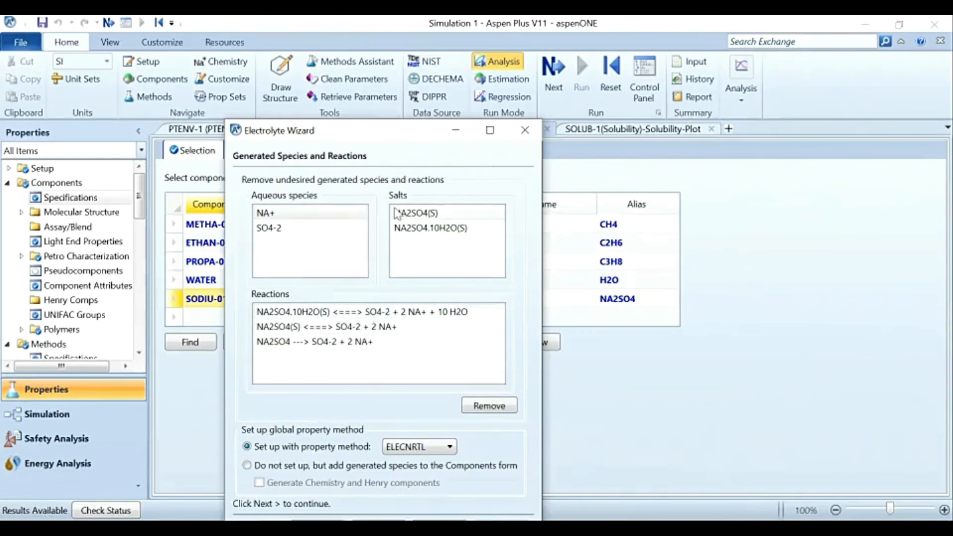
drag(388, 132, 435, 63)
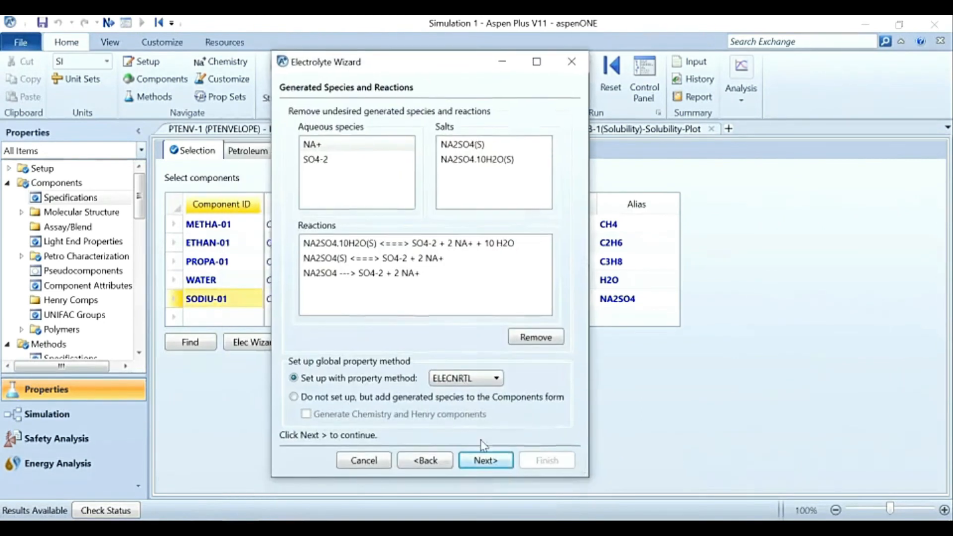
click(487, 459)
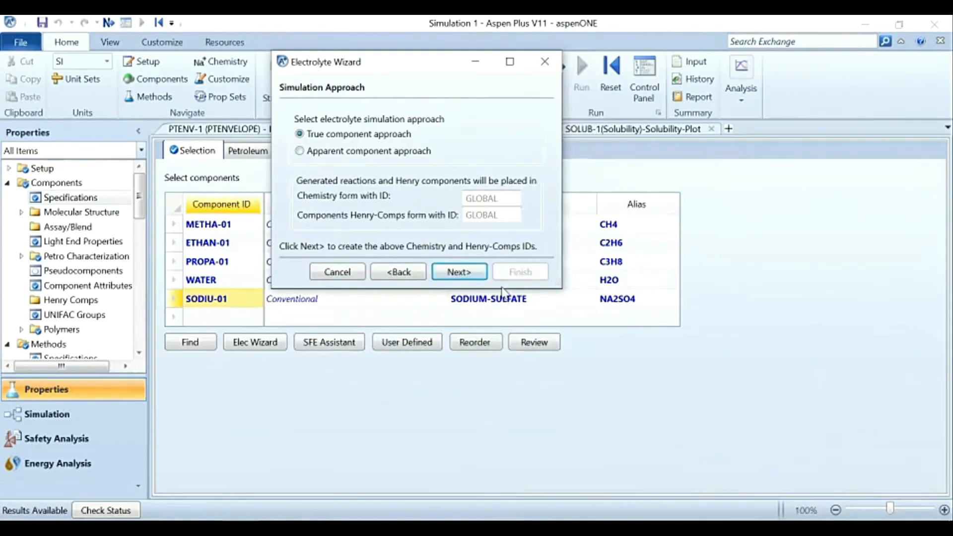
click(474, 278)
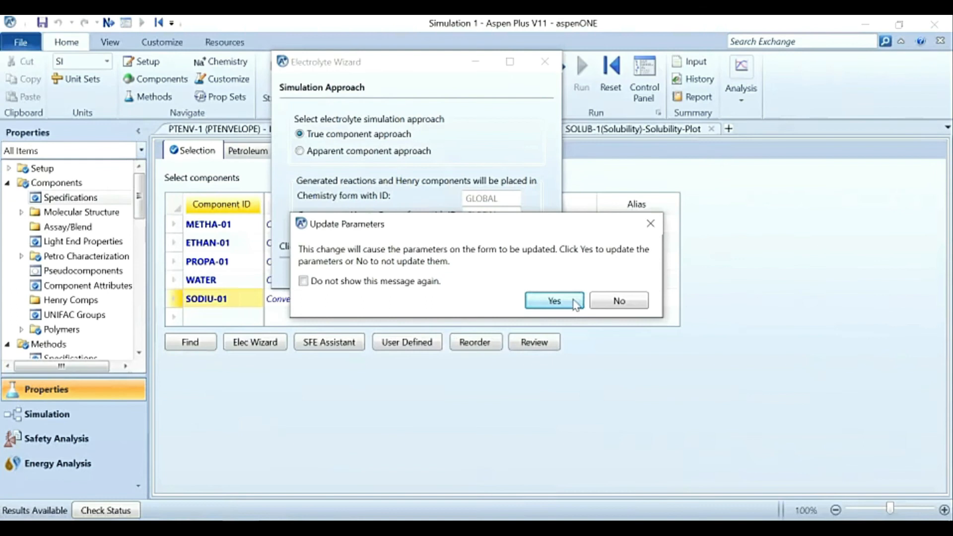
click(554, 300)
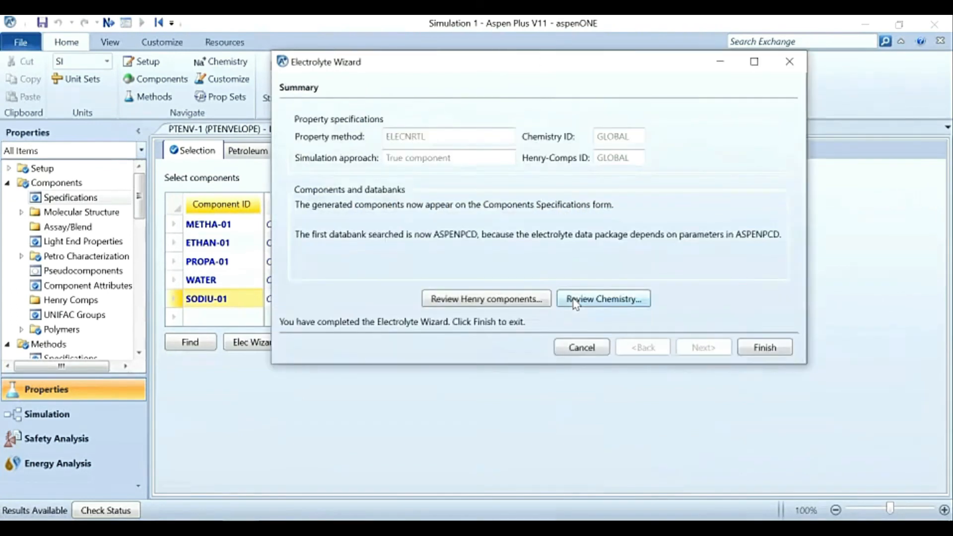
click(758, 352)
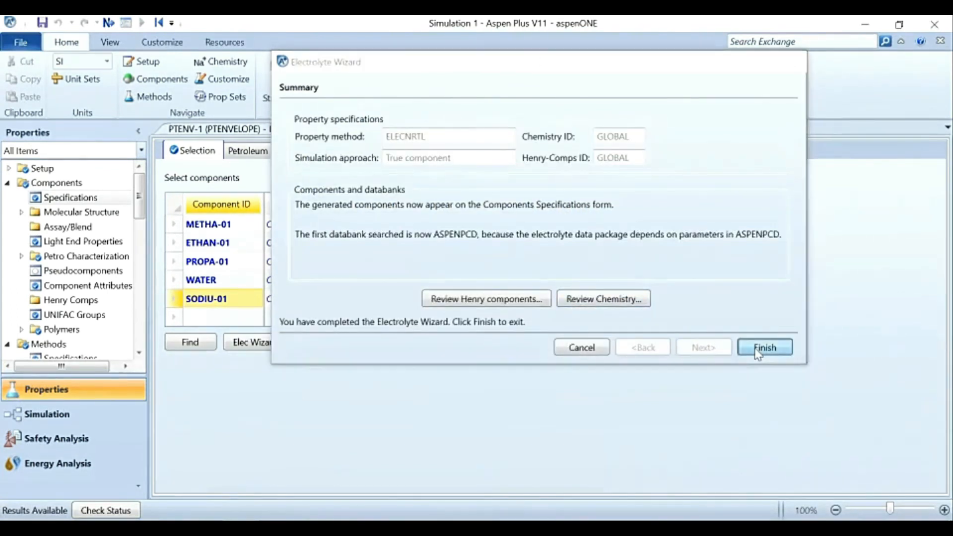
Step: Review the solid salts and sulfate ion that the wizard added to the component list
click(233, 337)
click(228, 354)
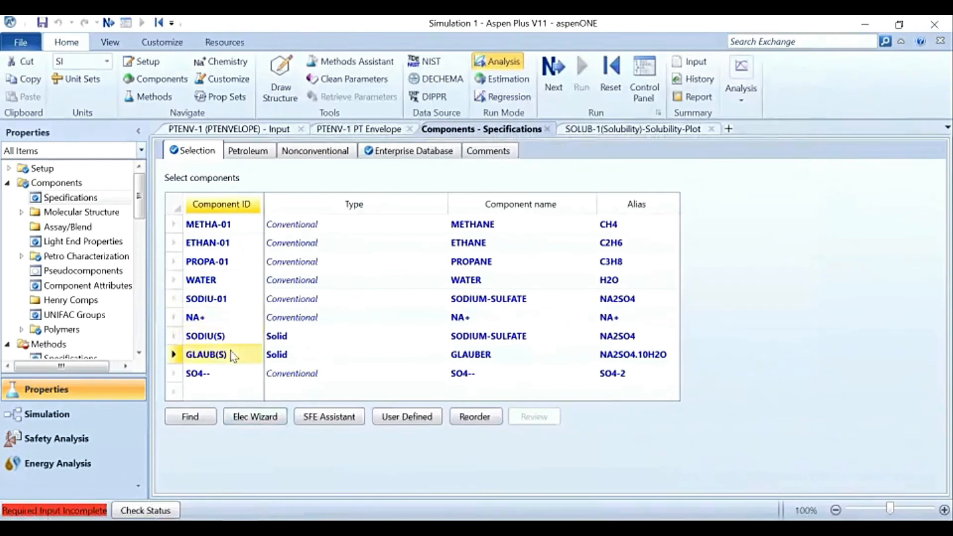
click(239, 339)
click(237, 360)
click(235, 376)
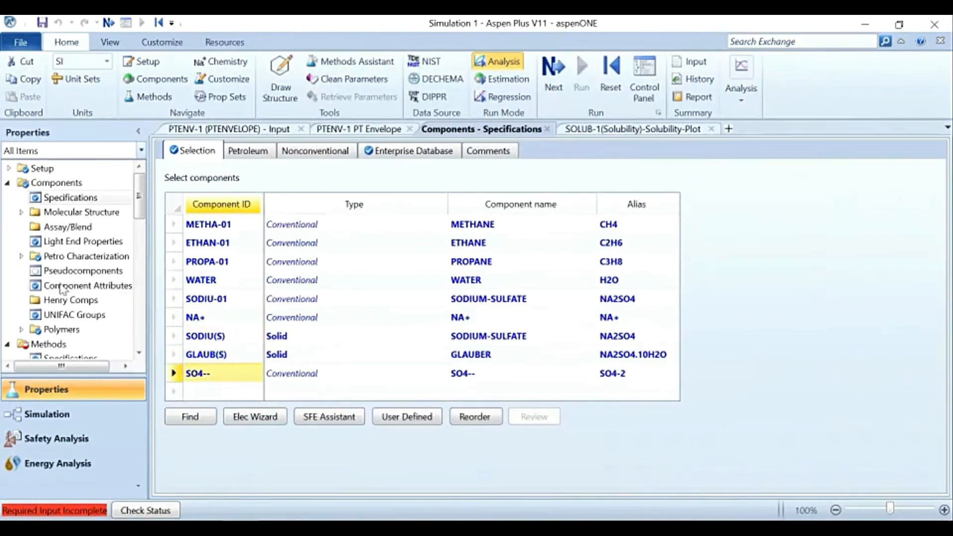
Step: Accept the required VLCLK-1 binary parameters and the electrolyte pair parameters through GMELCN-1, and run the property analysis
scroll(62, 289, down, 4)
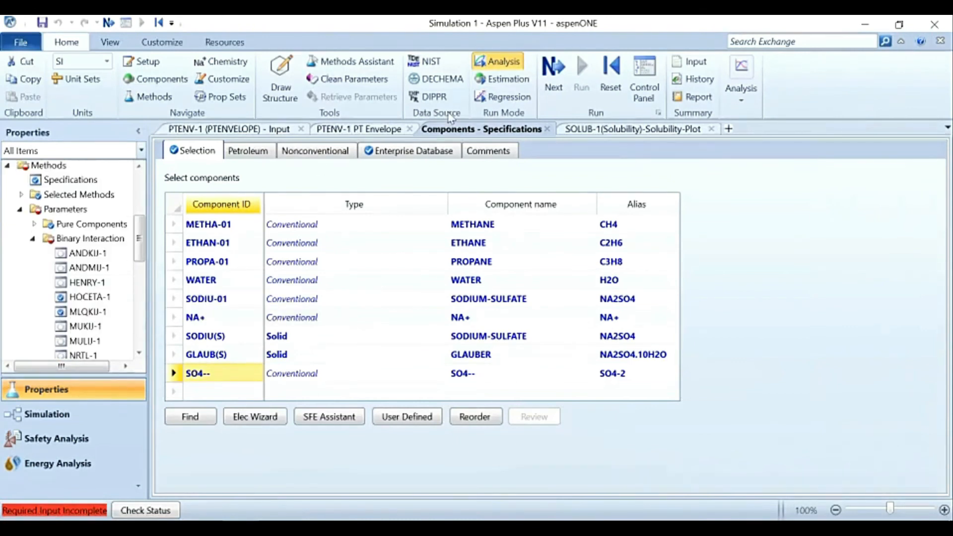
click(553, 75)
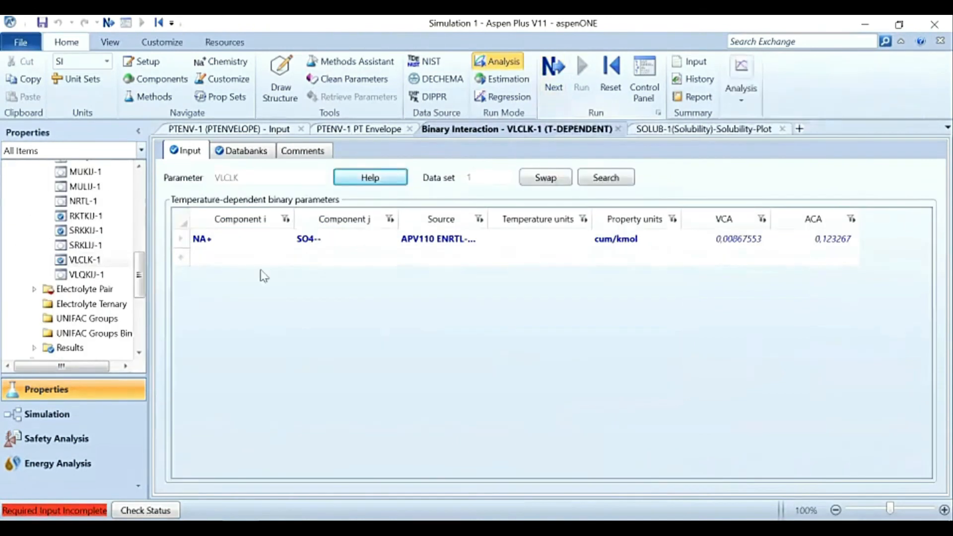
click(34, 288)
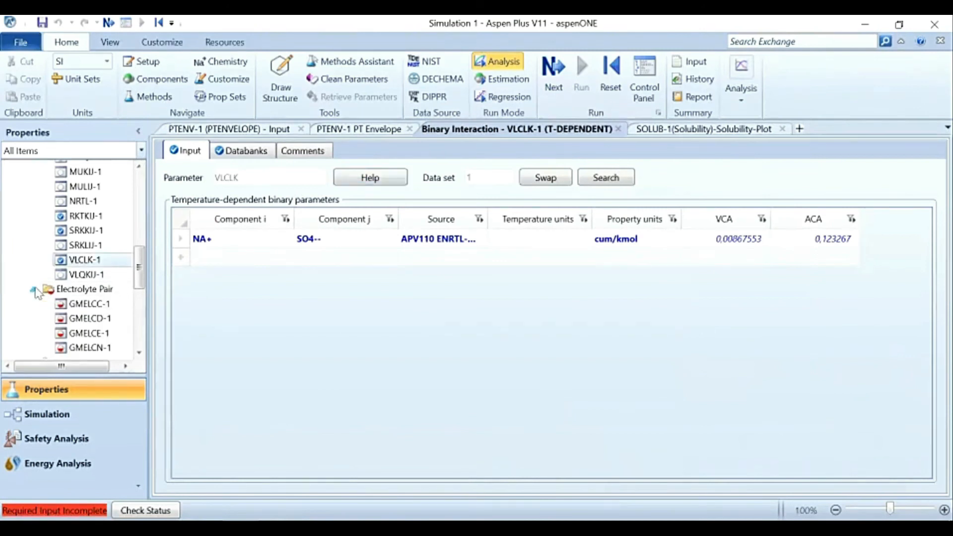
click(551, 74)
click(546, 82)
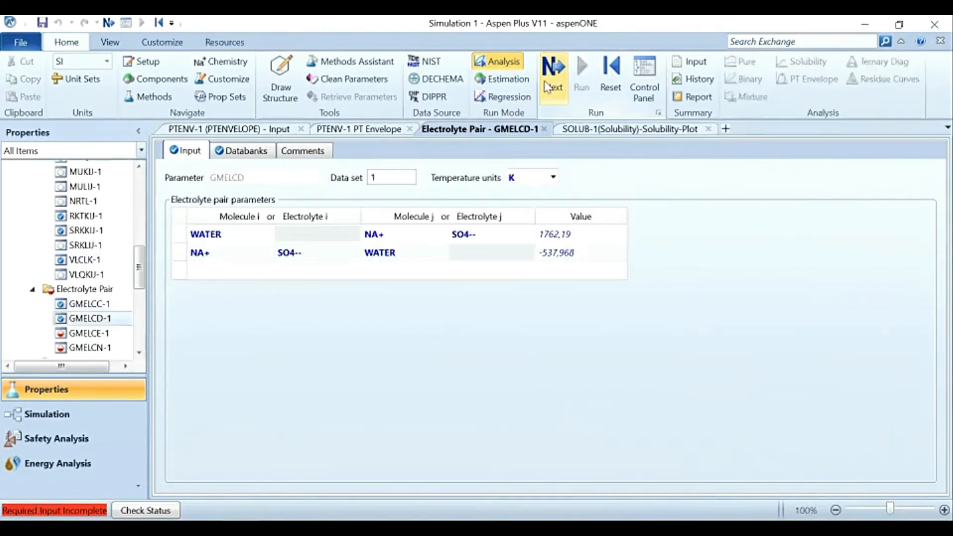
click(549, 87)
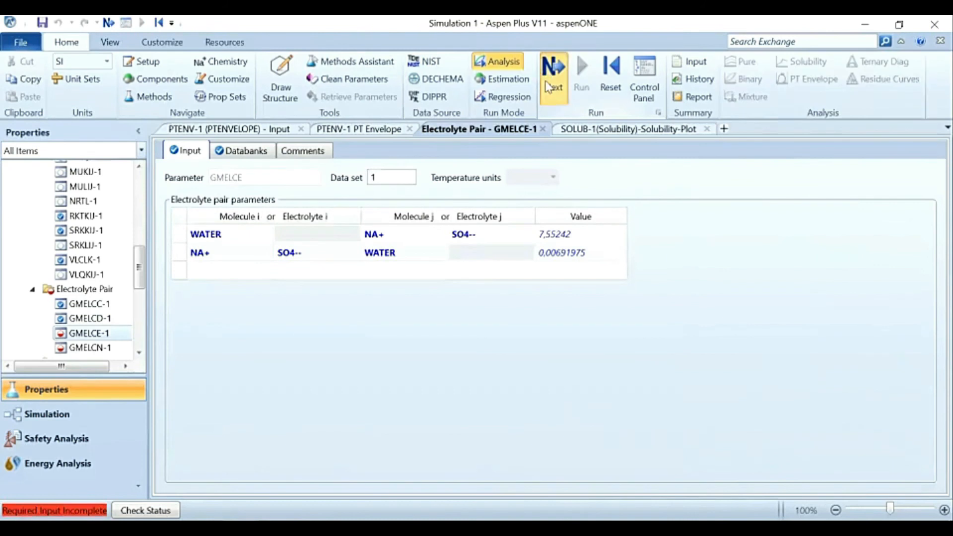
click(548, 87)
click(548, 87)
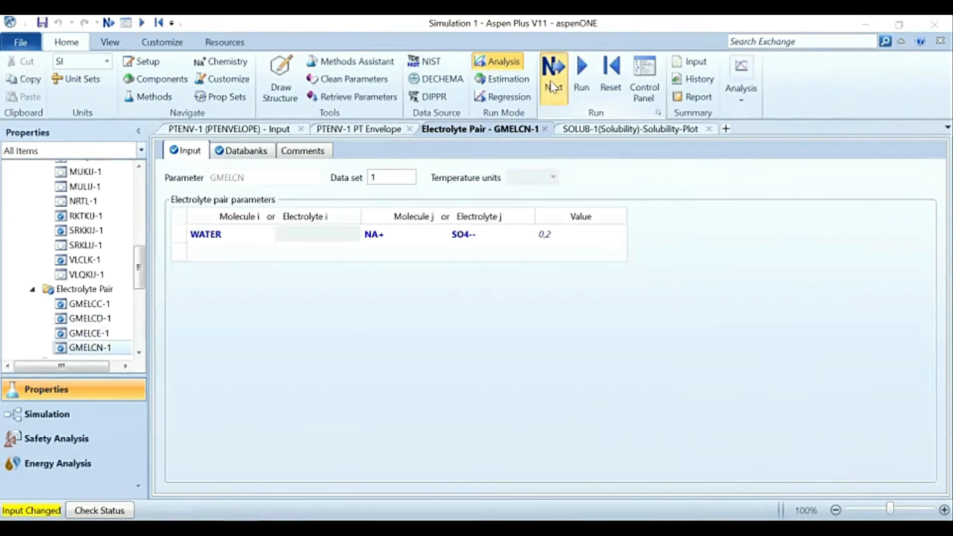
click(432, 332)
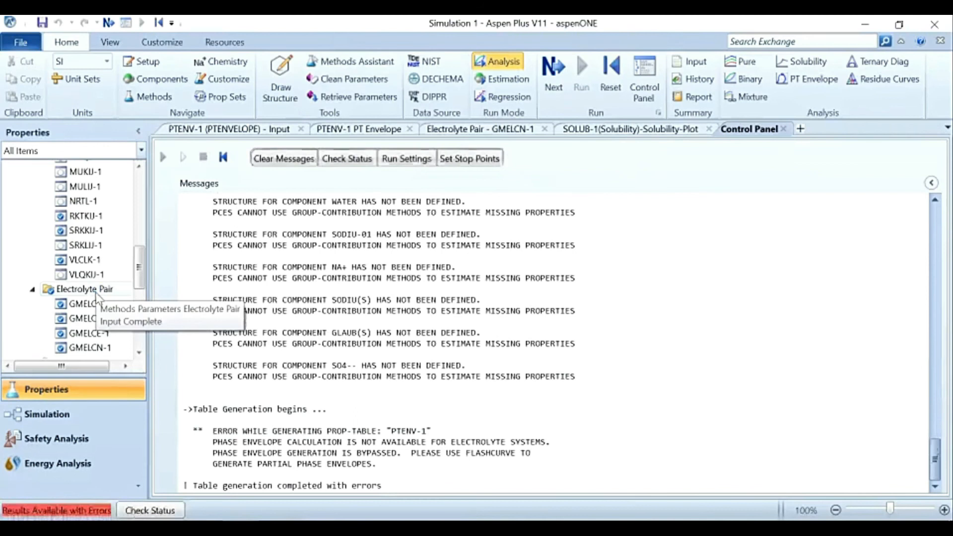
Step: Check the PTENV-1 phase envelope analysis, delete it and run the property analysis again
scroll(95, 293, down, 7)
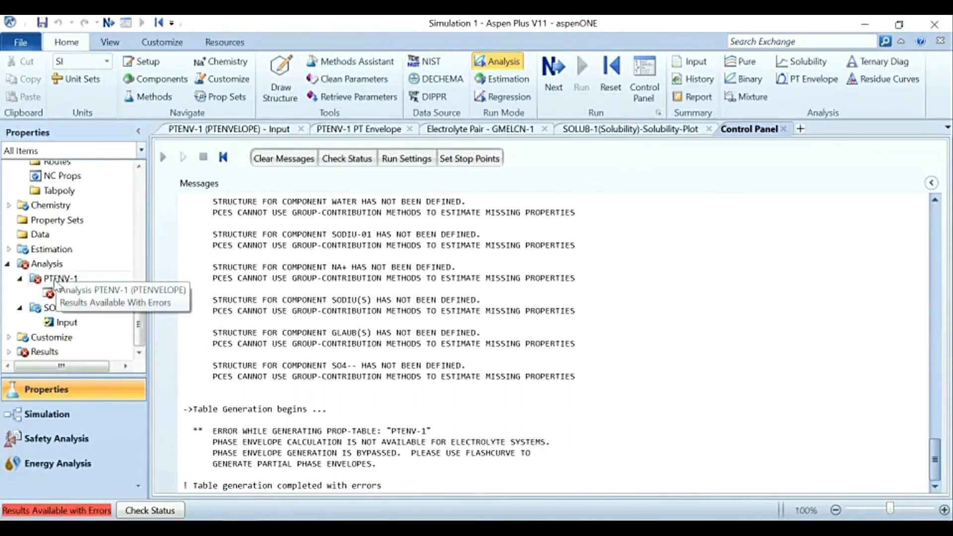
double_click(59, 280)
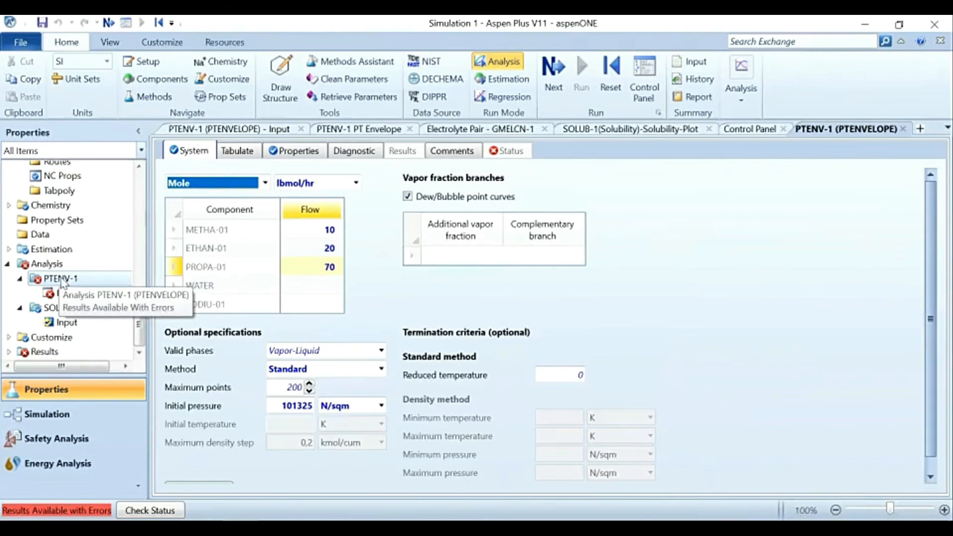
scroll(258, 276, down, 1)
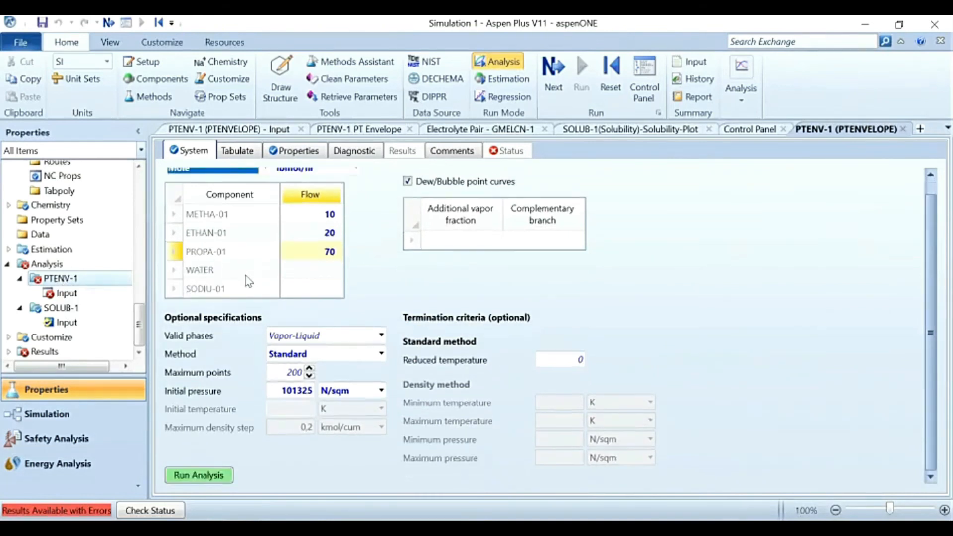
scroll(60, 287, up, 1)
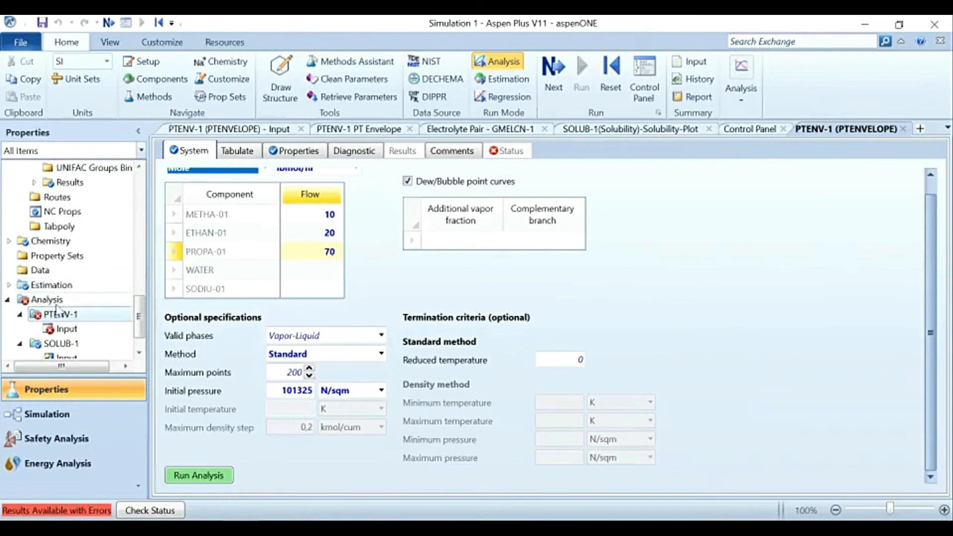
right_click(61, 317)
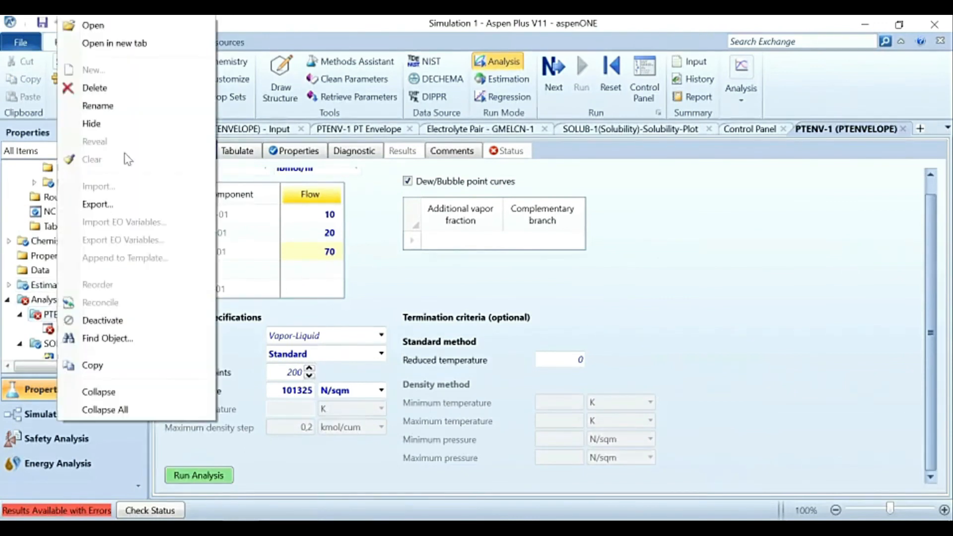
click(144, 91)
click(588, 297)
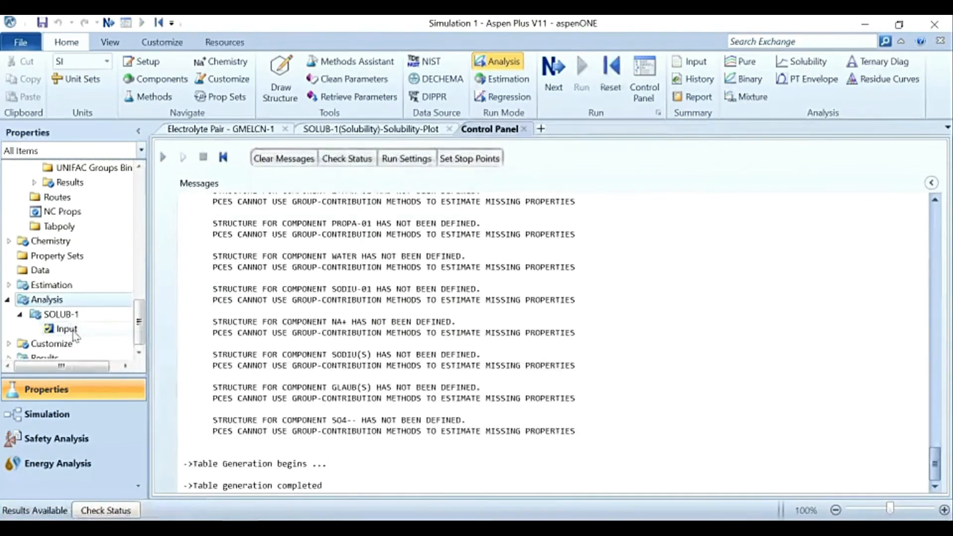
Step: Check the SOLUB-1 input's solute, solvent, property method, temperature range and pressure, and run the solubility analysis
double_click(73, 332)
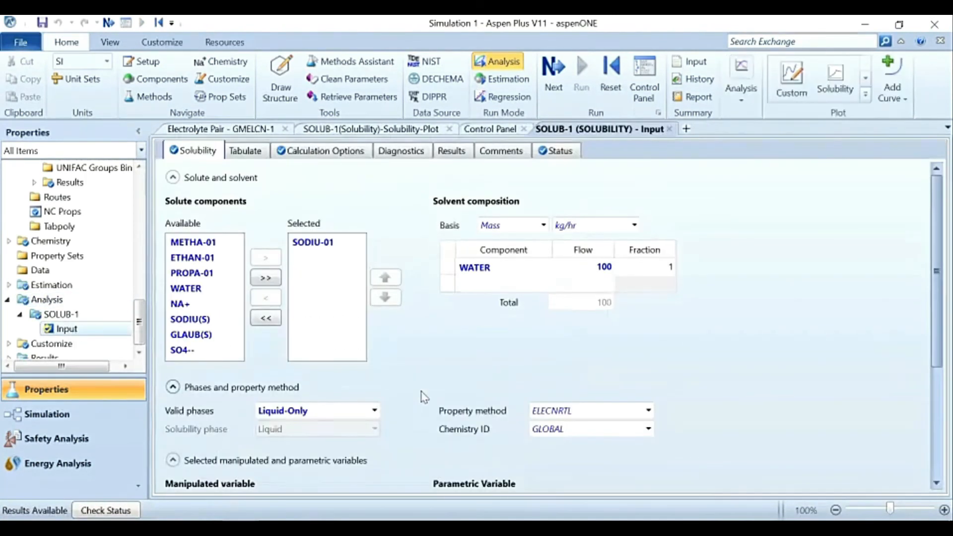
scroll(379, 399, down, 2)
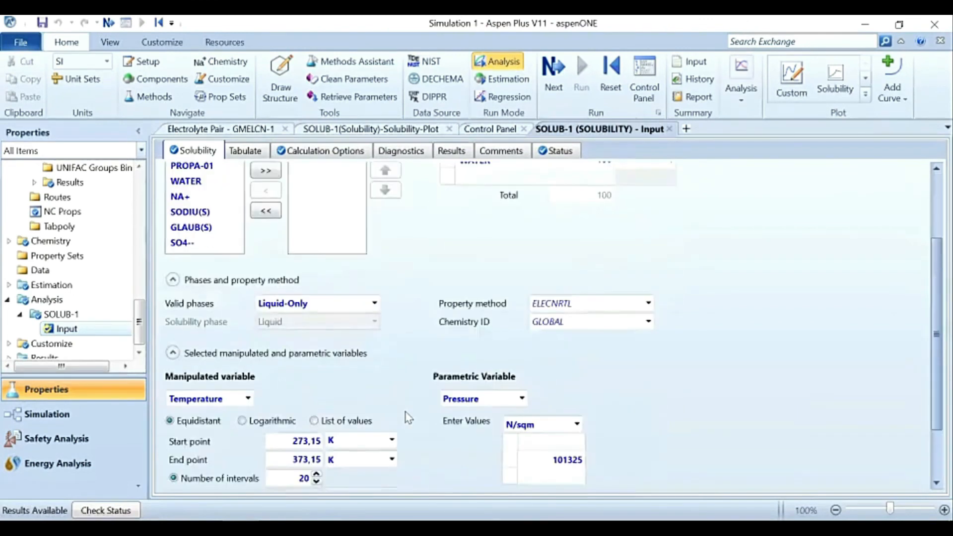
scroll(406, 417, up, 2)
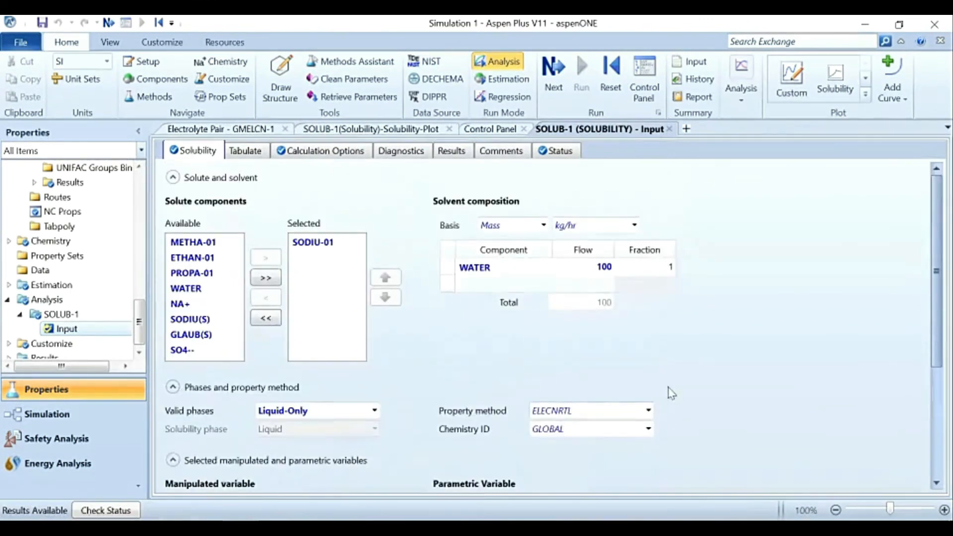
scroll(668, 407, down, 3)
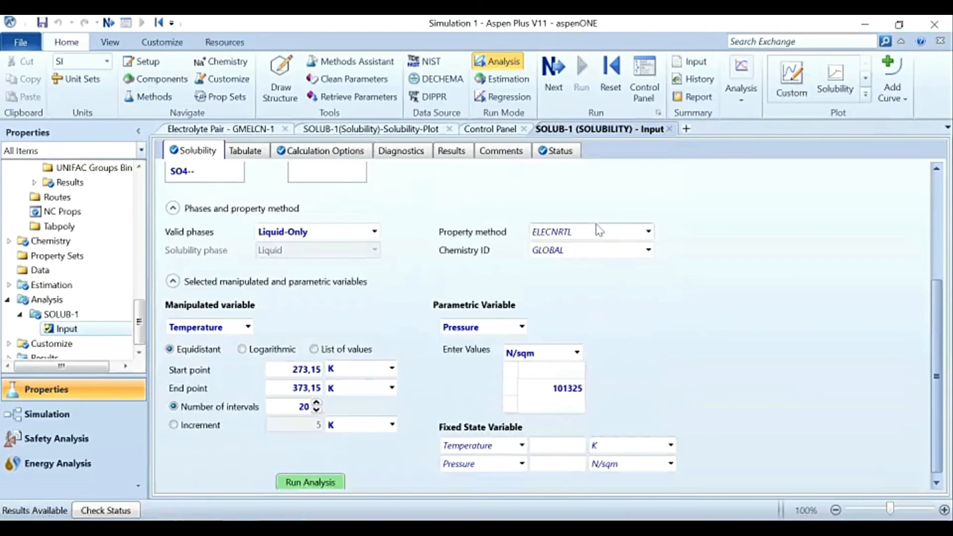
scroll(78, 330, down, 1)
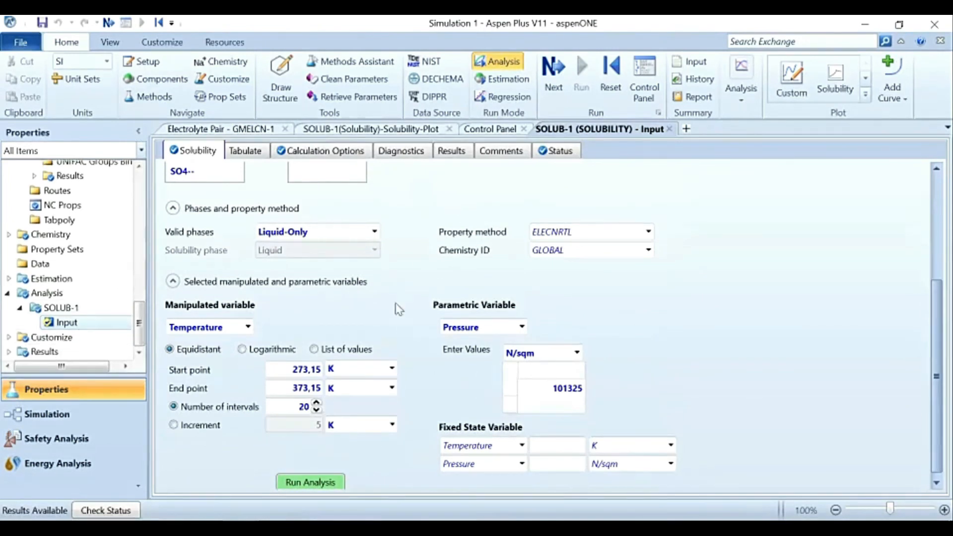
scroll(462, 310, up, 4)
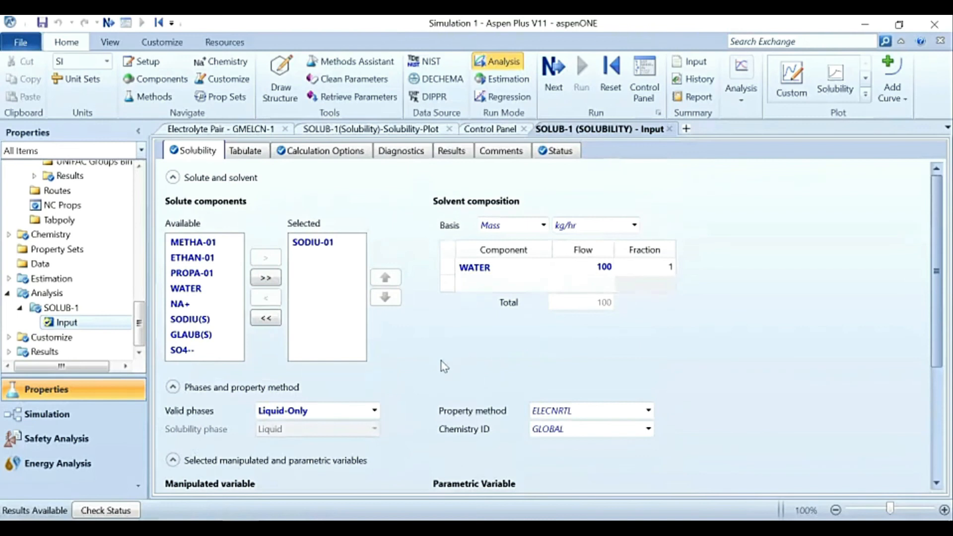
scroll(385, 379, down, 3)
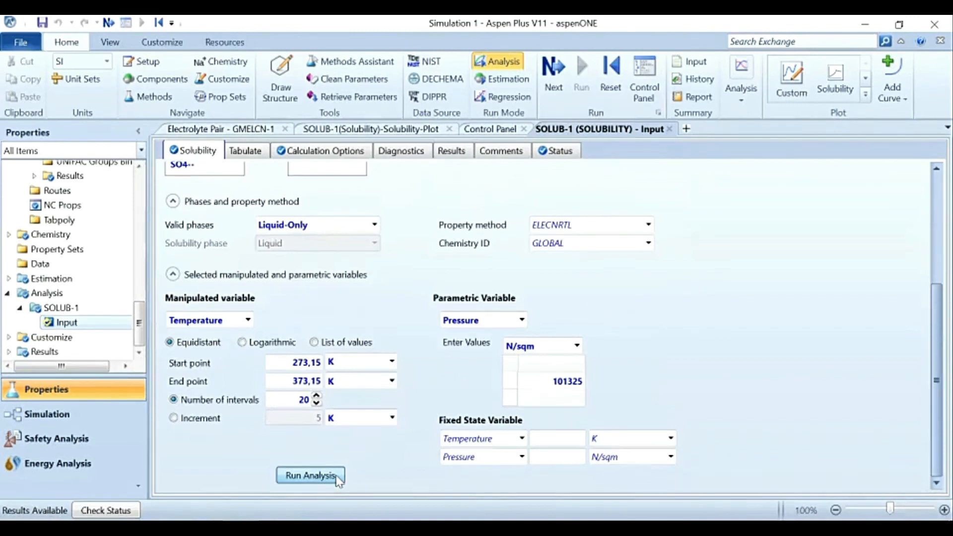
click(336, 476)
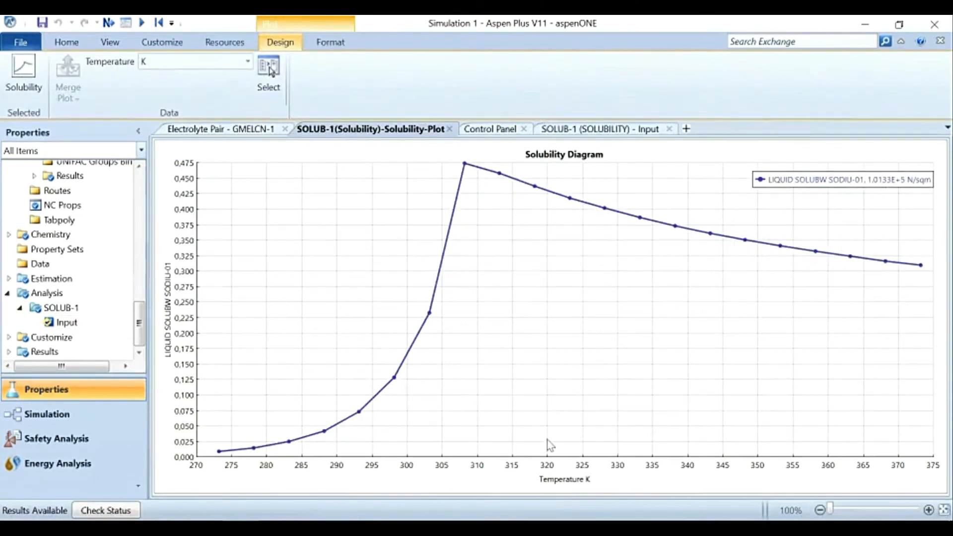
Step: Switch to PowerPoint to compare the solubility plot with the Exemplo 2 reference curve, and return to Aspen Plus
click(278, 446)
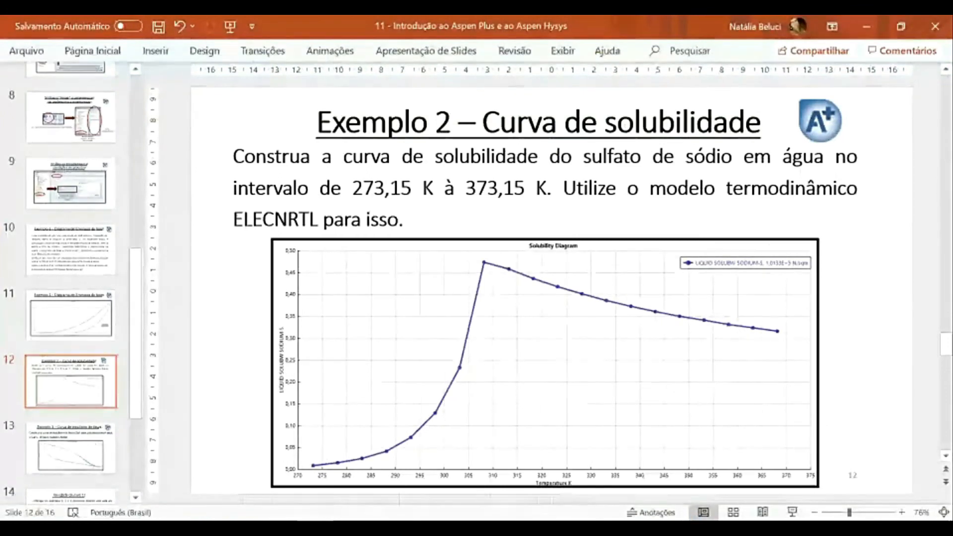
click(297, 522)
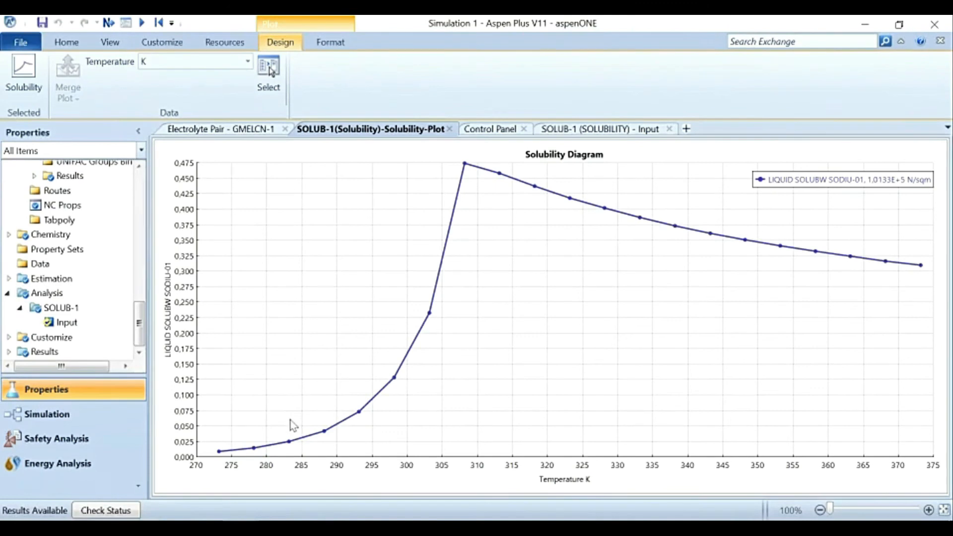
mouse_move(140, 324)
mouse_down()
mouse_move(139, 206)
mouse_move(133, 341)
mouse_up()
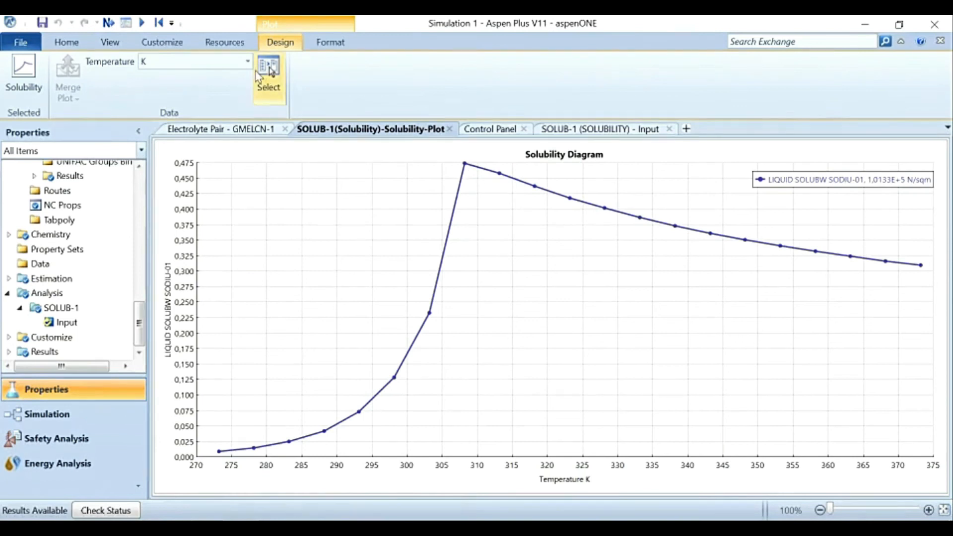
Step: Set the temperature unit of the SOLUB-1 solubility plot to C
click(247, 61)
click(226, 114)
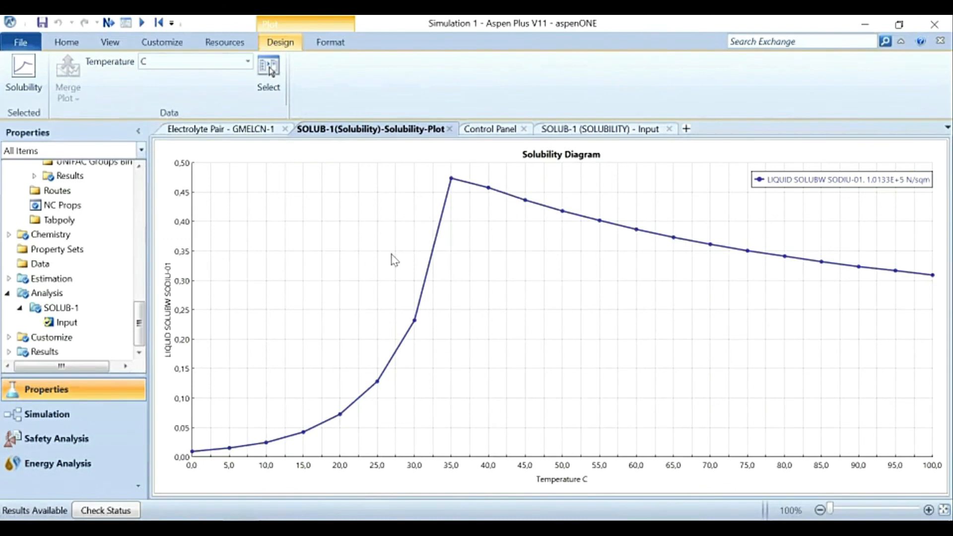
scroll(63, 257, up, 10)
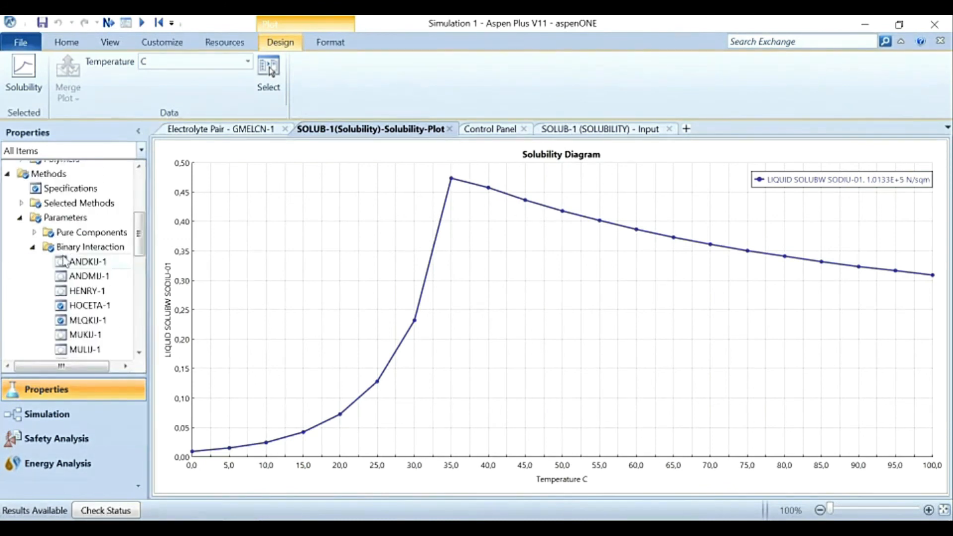
scroll(64, 258, down, 10)
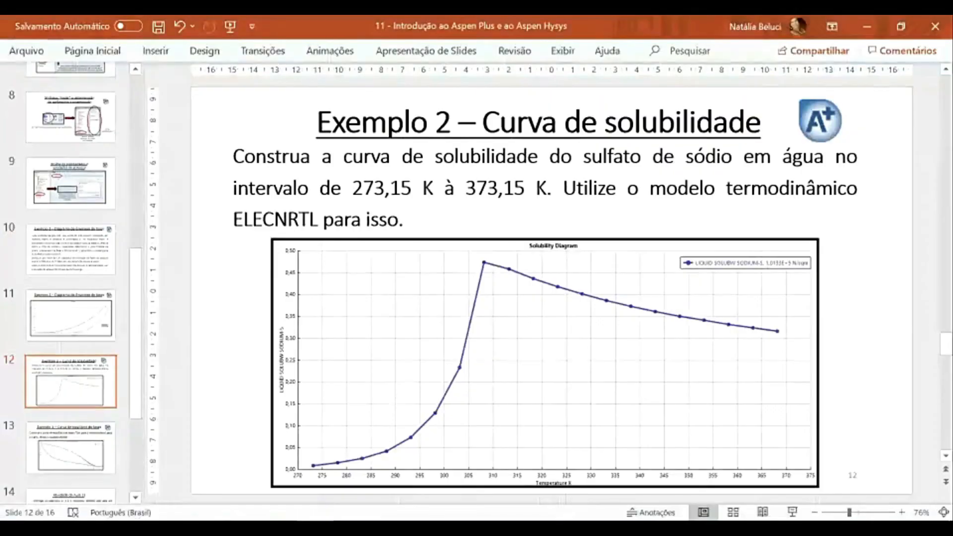
Step: Switch to PowerPoint to read the Exemplo 3 phase equilibrium task, return to Aspen Plus and open the list of analyses
click(68, 449)
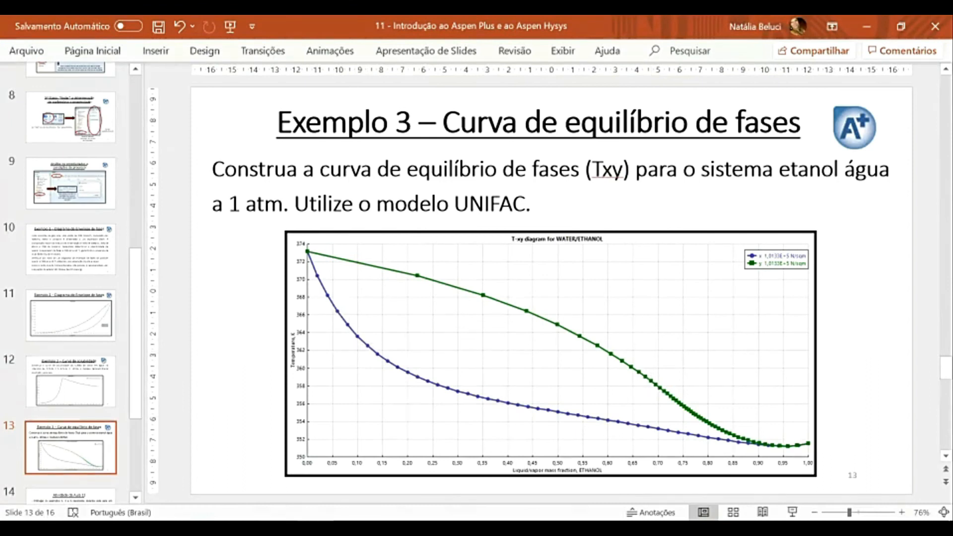
key(alt+Tab)
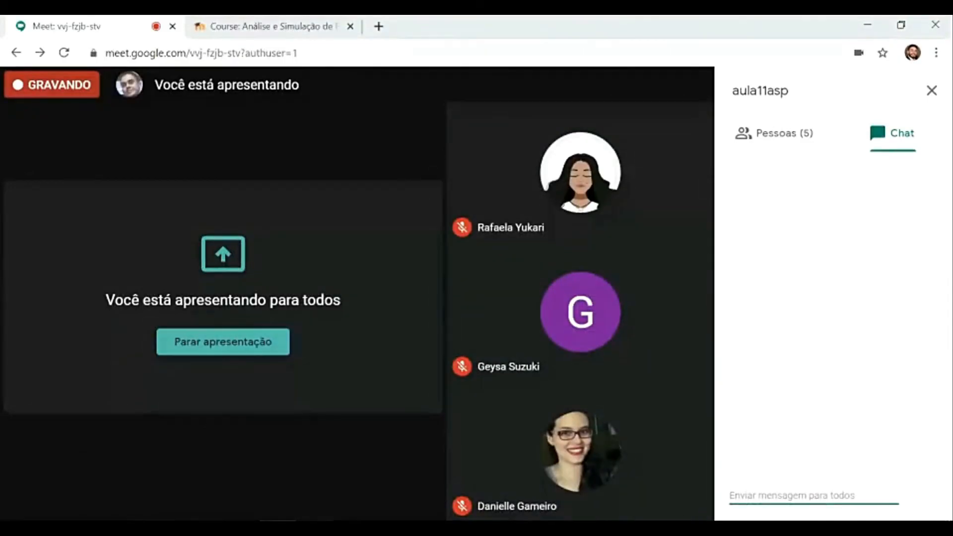
click(298, 485)
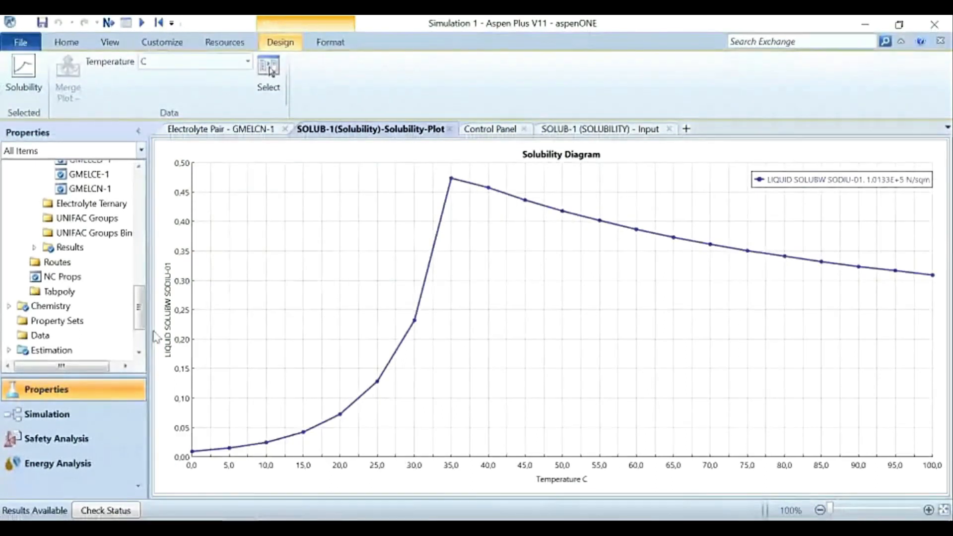
drag(141, 307, 141, 322)
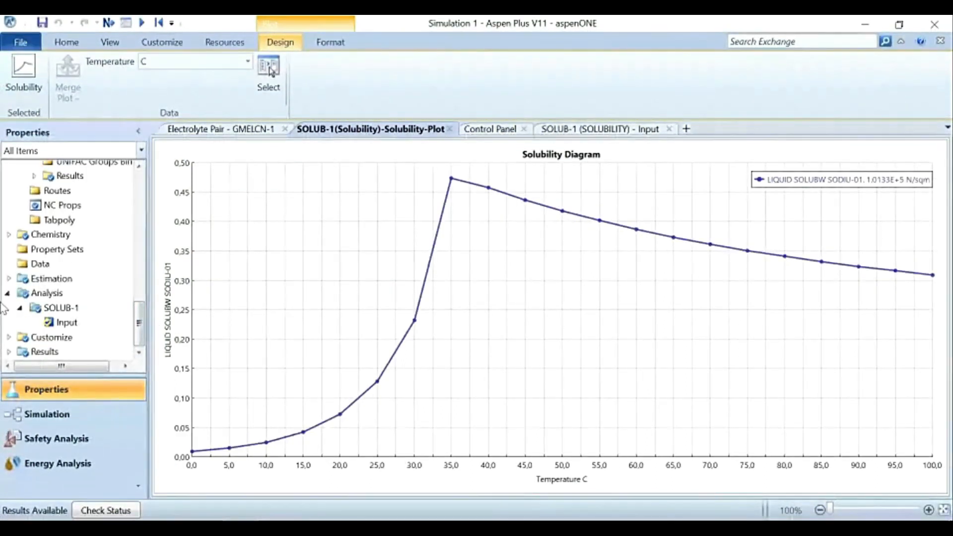
click(40, 293)
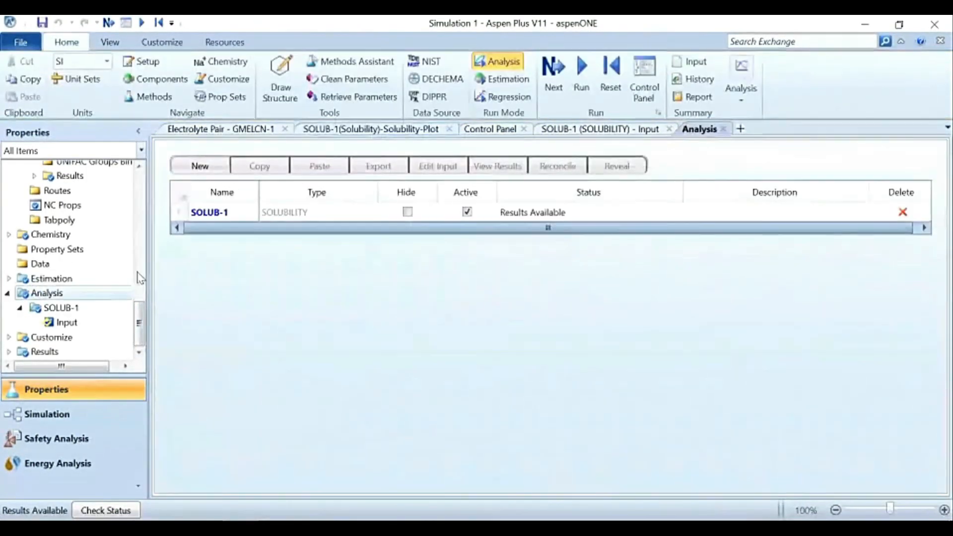
Step: Find the compound whose name equals ethanol and add it to the component list without replacing SO4--
drag(139, 321, 140, 182)
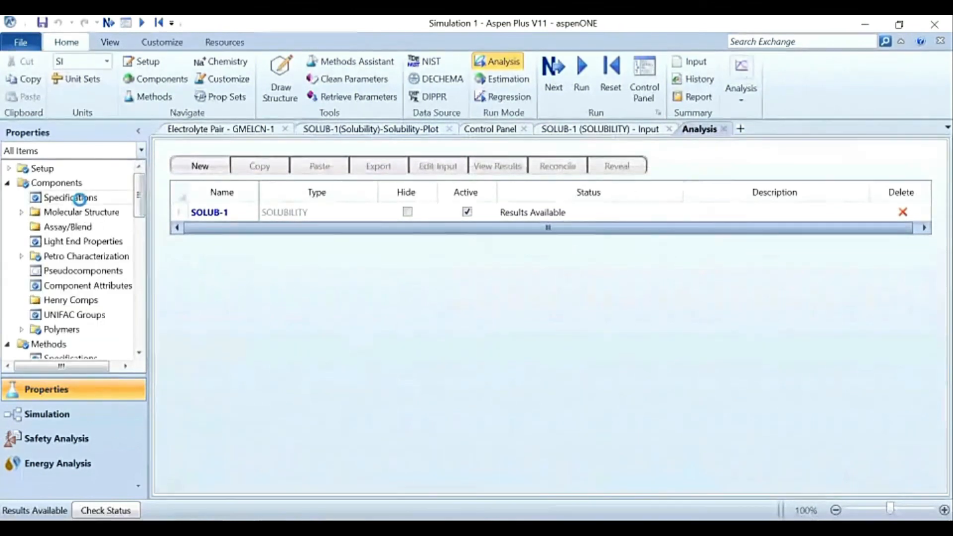
click(80, 199)
click(190, 416)
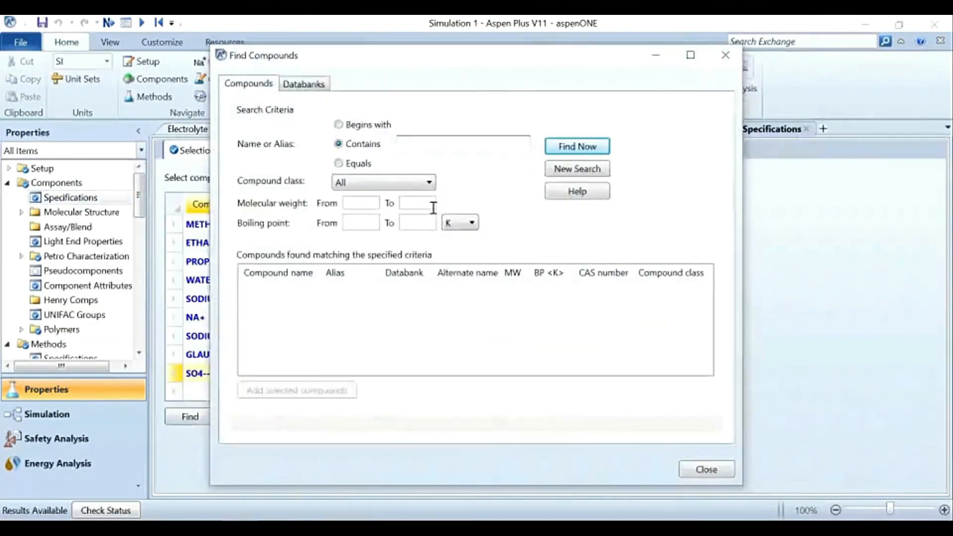
text(ehtn)
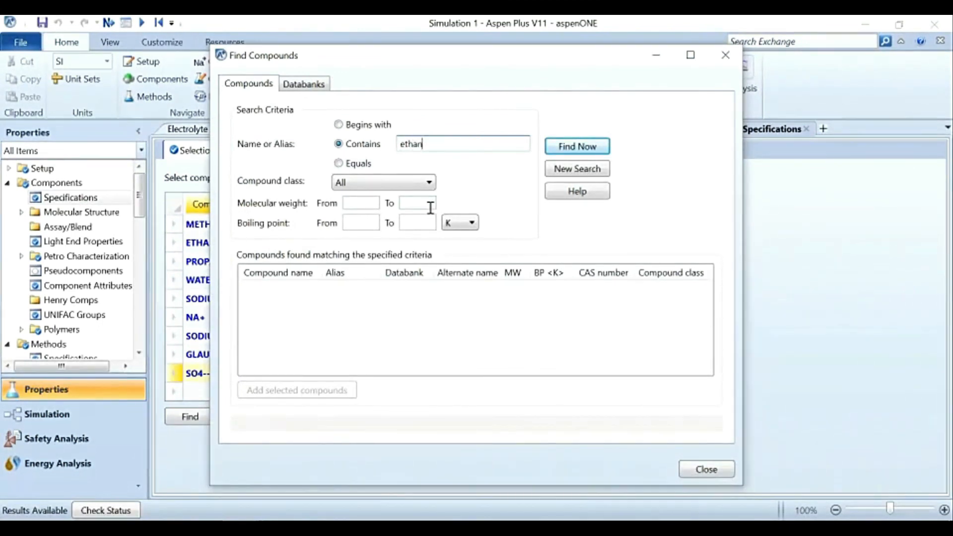
click(353, 164)
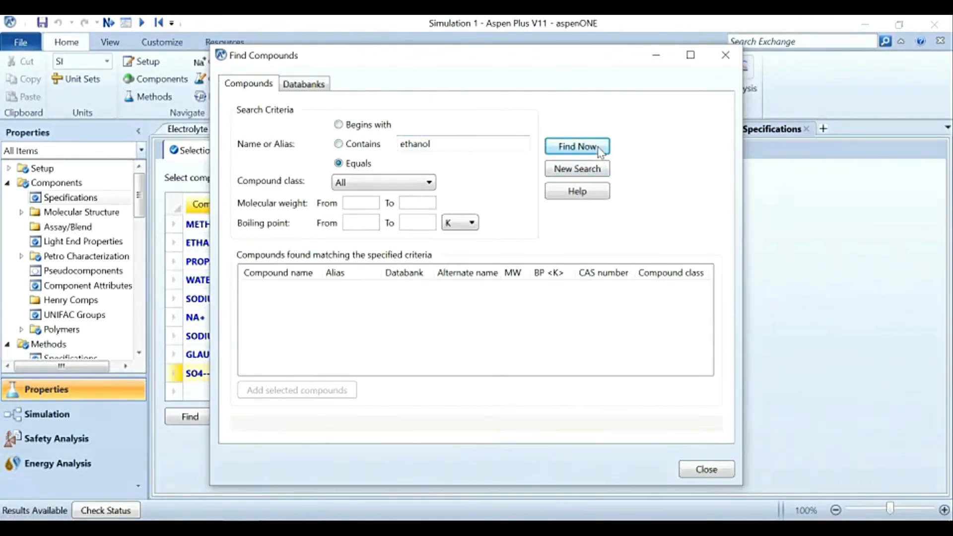
click(577, 146)
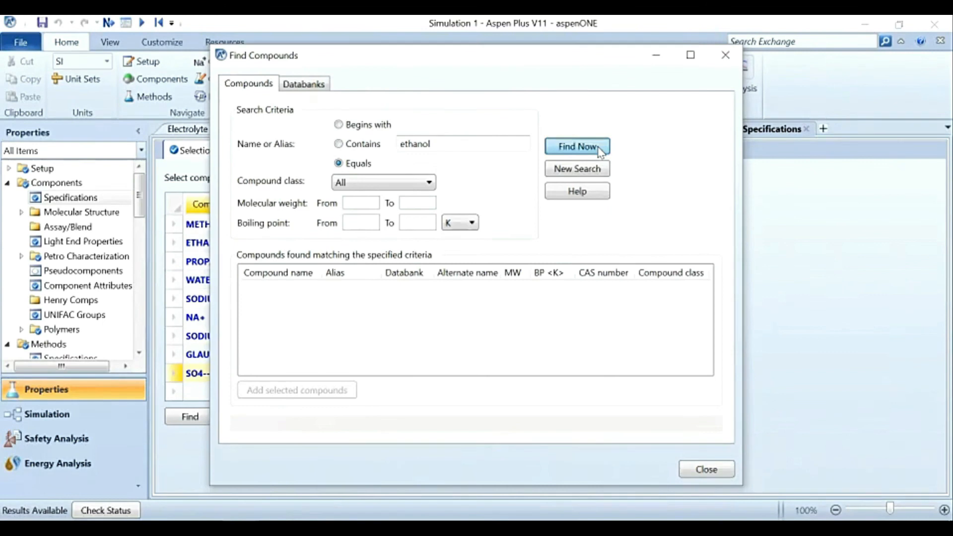
click(286, 292)
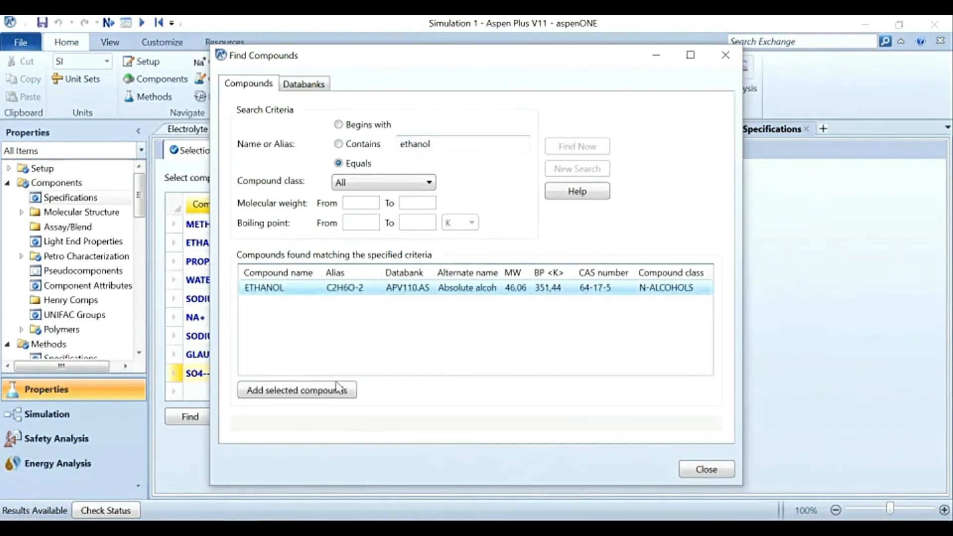
click(334, 391)
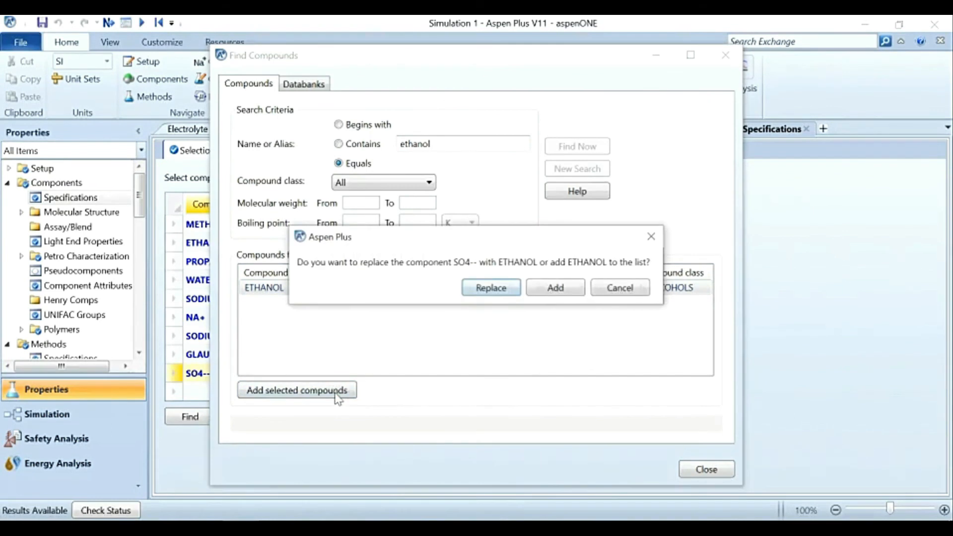
click(550, 289)
click(706, 469)
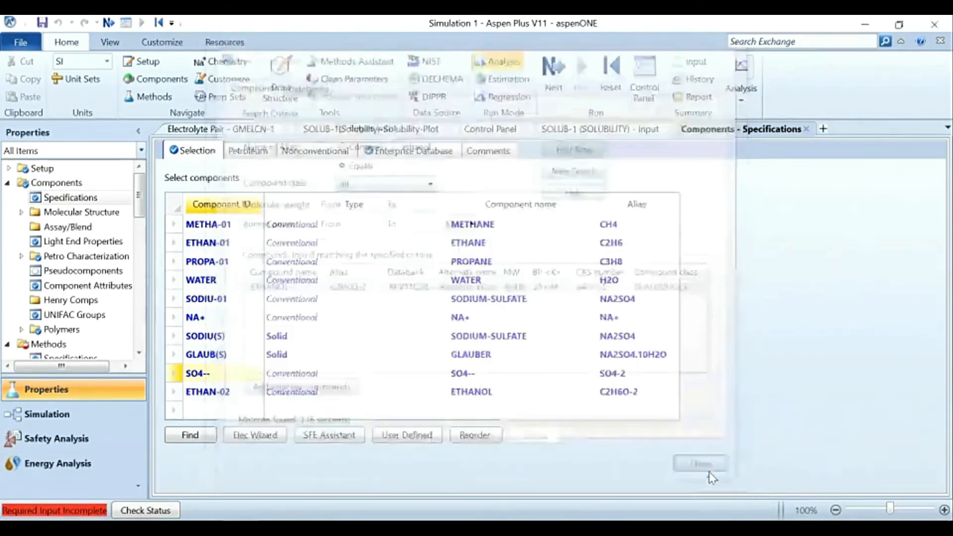
Step: Set the base property method to UNIFAC in the global method specifications
scroll(95, 254, down, 3)
click(95, 252)
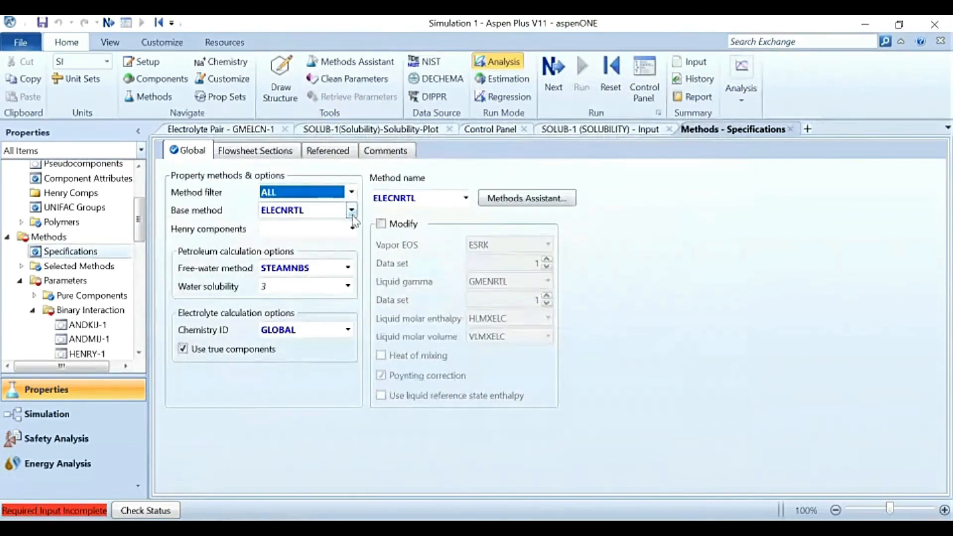
click(352, 210)
scroll(323, 357, down, 15)
scroll(322, 358, down, 7)
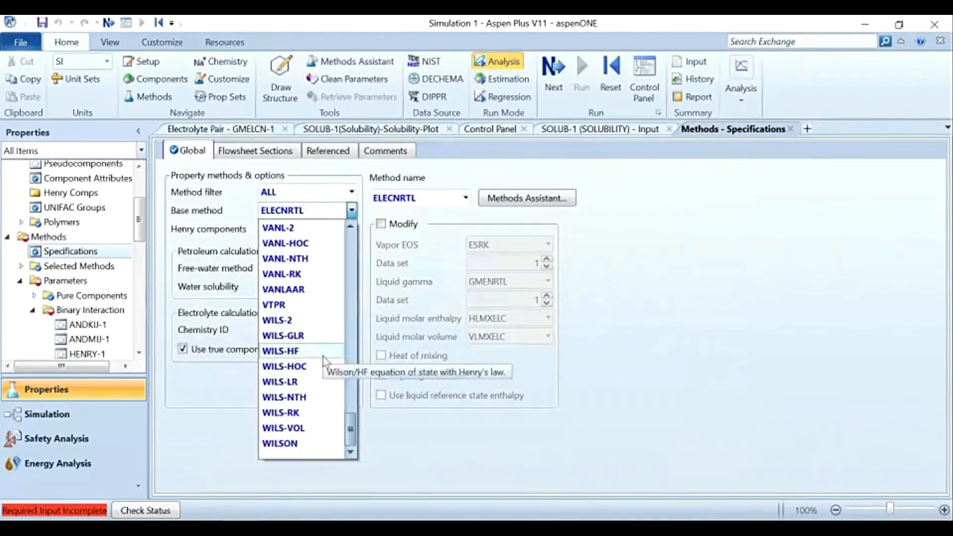
scroll(309, 401, up, 4)
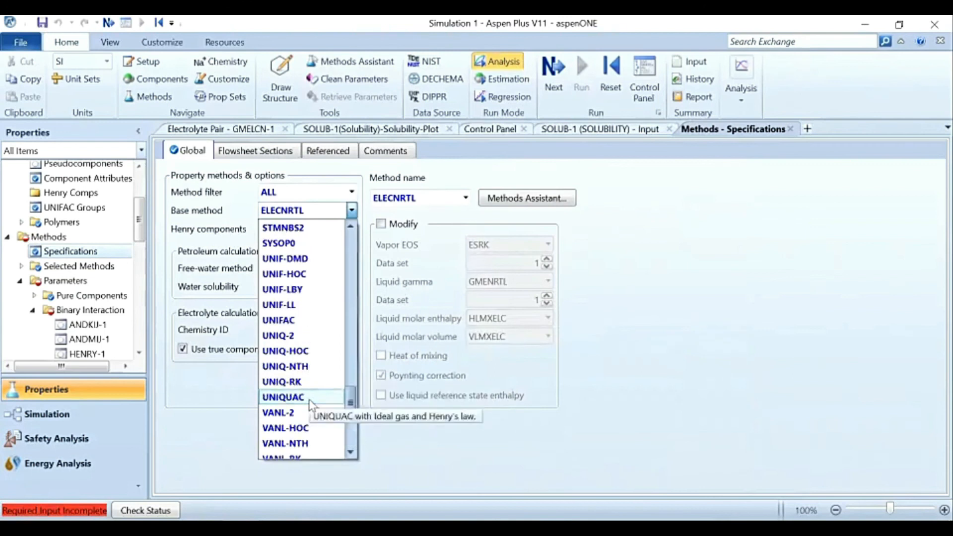
click(300, 320)
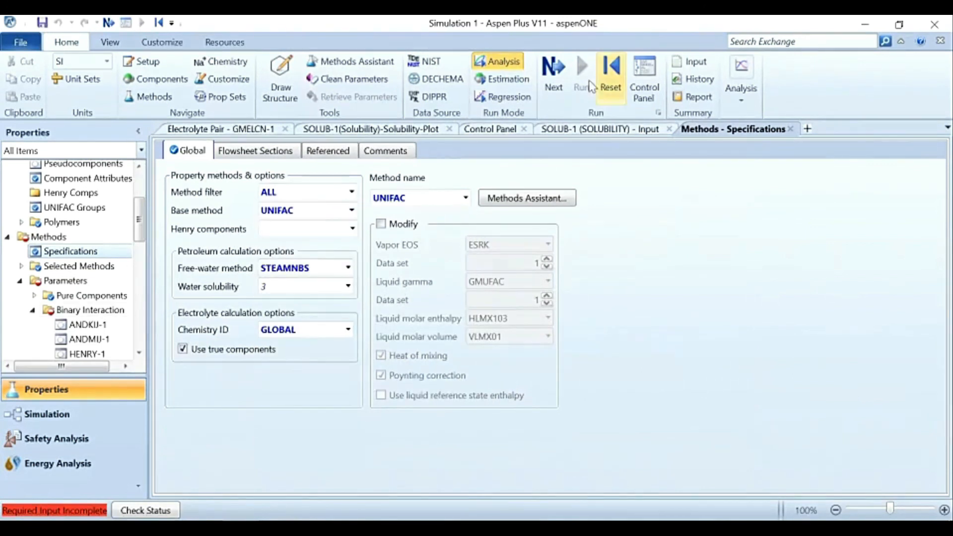
Step: Advance through the required binary parameter input, try to run the property analysis and open its Control Panel messages
click(553, 80)
click(554, 82)
click(439, 331)
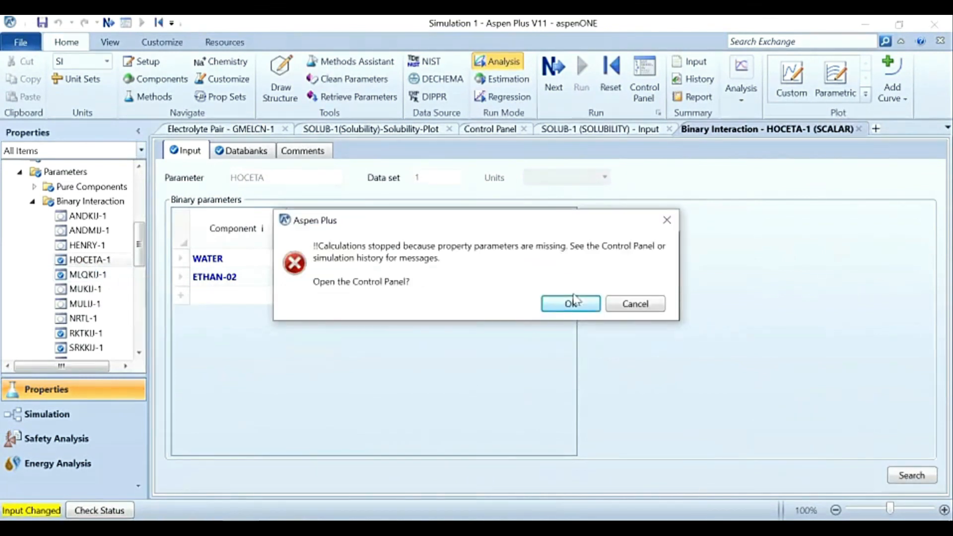
click(571, 304)
Step: Delete the SOLUB-1 solubility analysis
scroll(65, 297, down, 8)
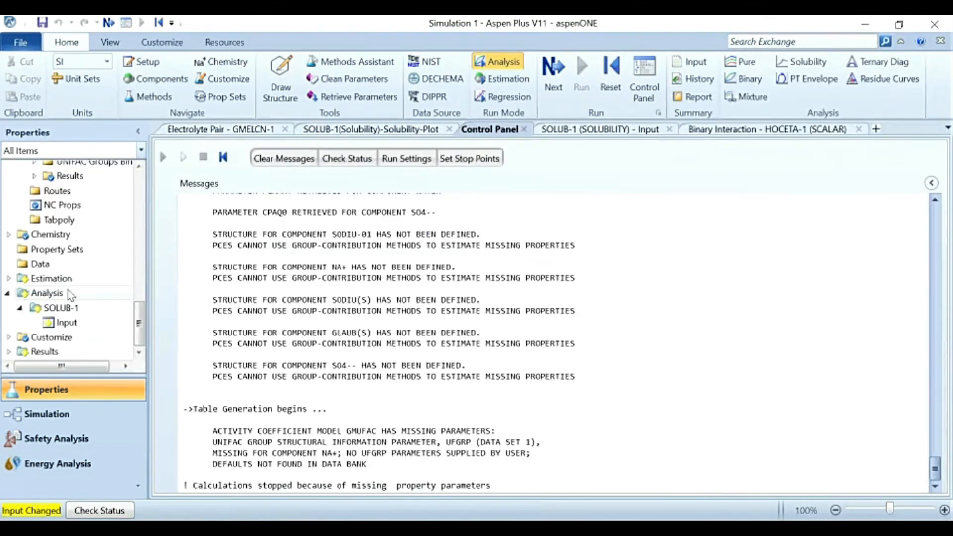
right_click(58, 311)
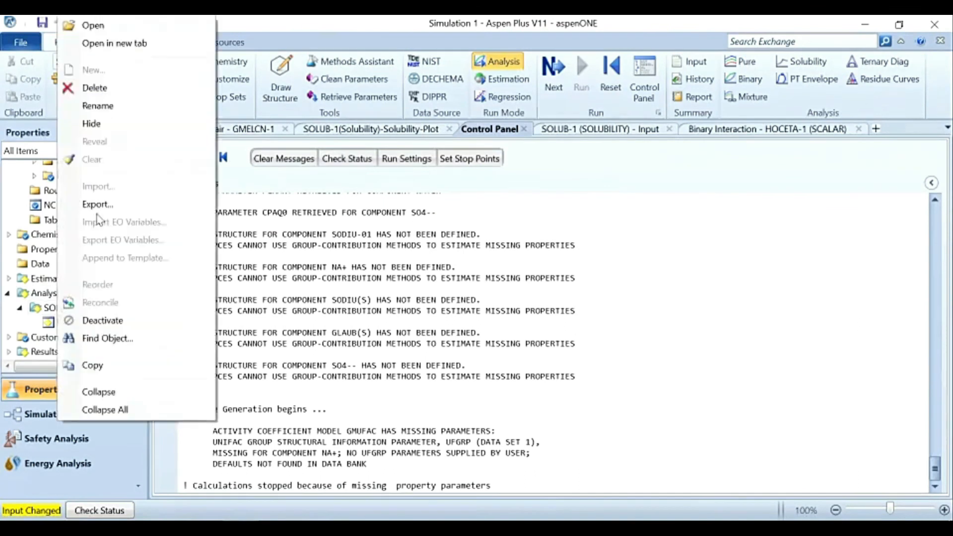
click(127, 85)
click(592, 298)
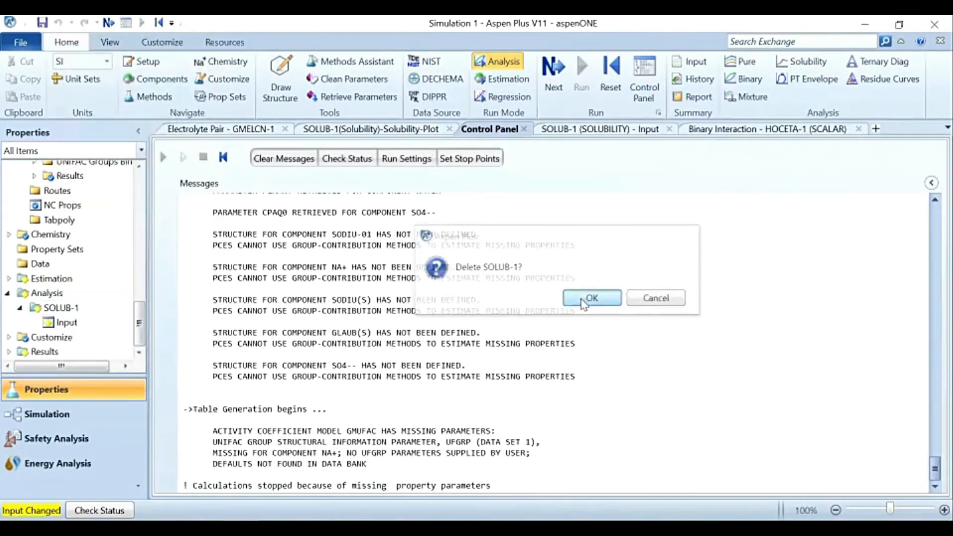
Step: Create a new binary analysis and open its input form
click(49, 322)
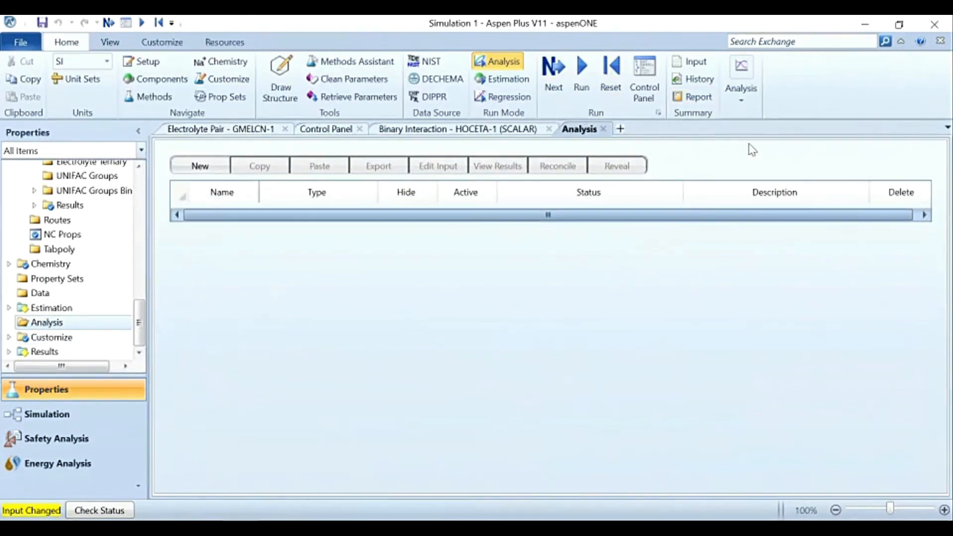
click(741, 101)
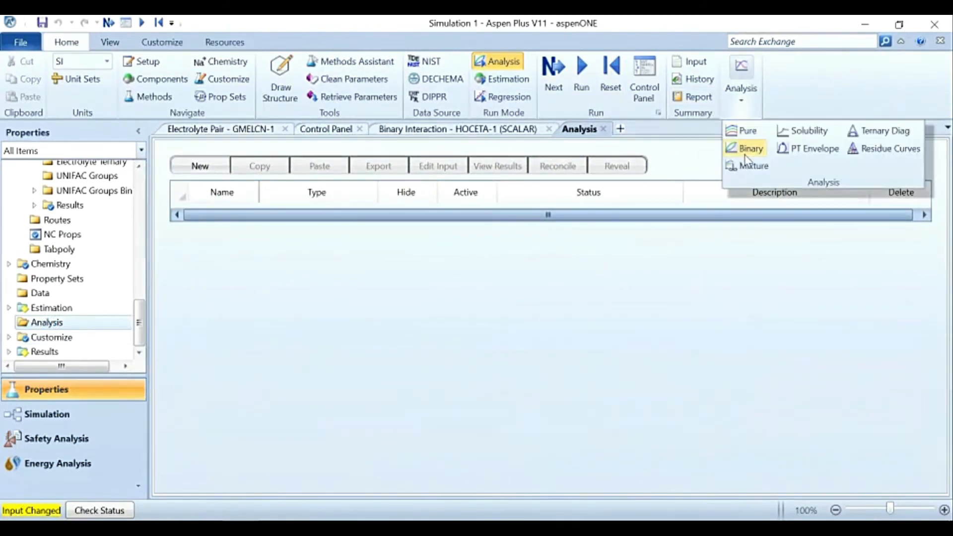
click(748, 149)
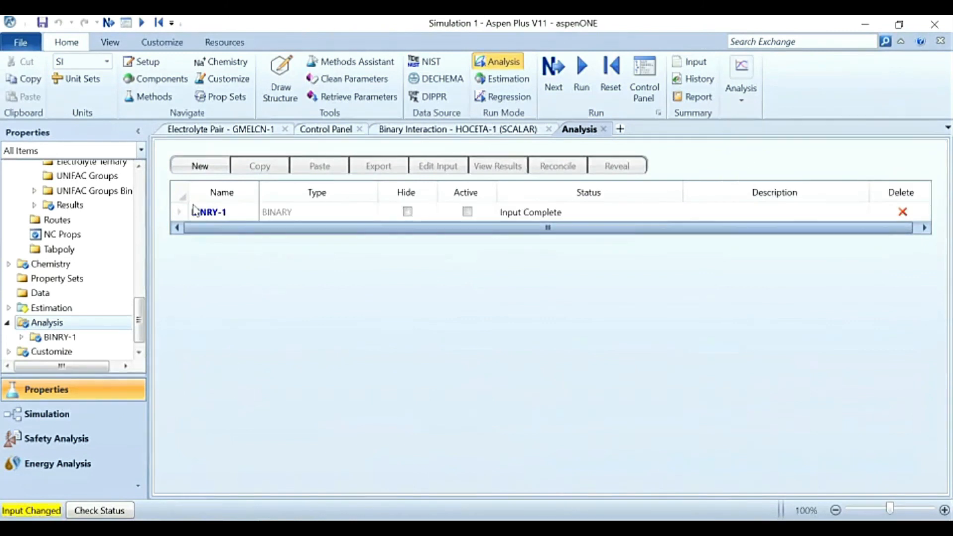
double_click(208, 213)
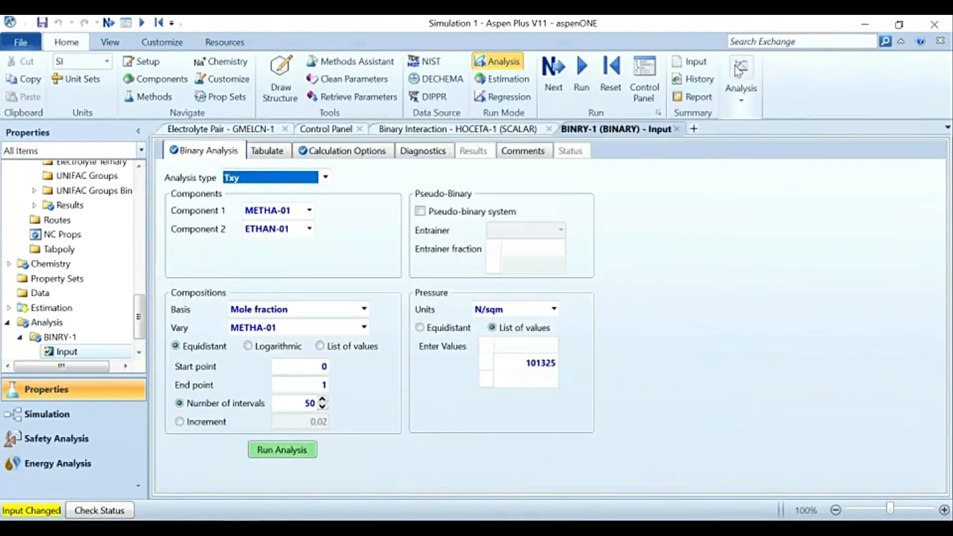
Step: Choose Txy as the binary analysis type, set component 1 to WATER and vary the composition of ETHAN-01
click(741, 97)
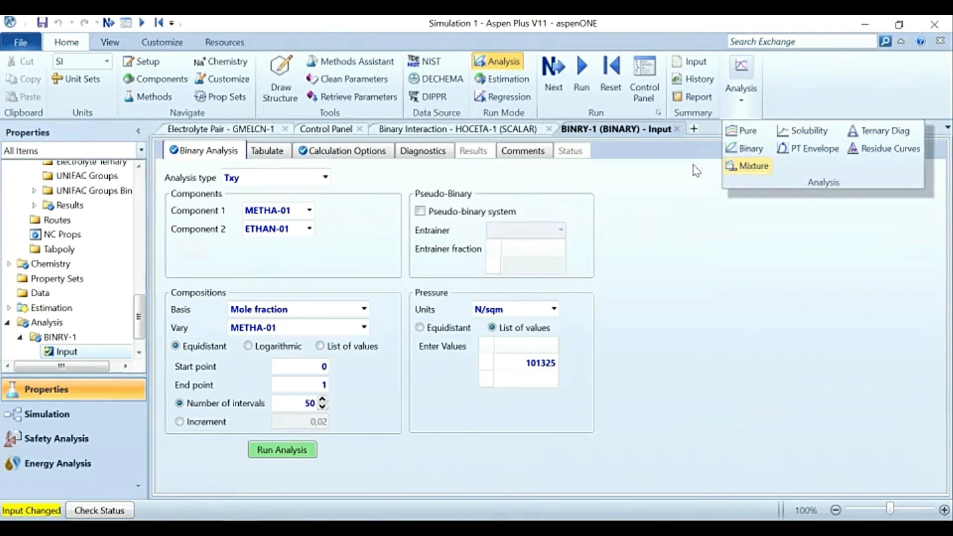
click(654, 223)
click(325, 178)
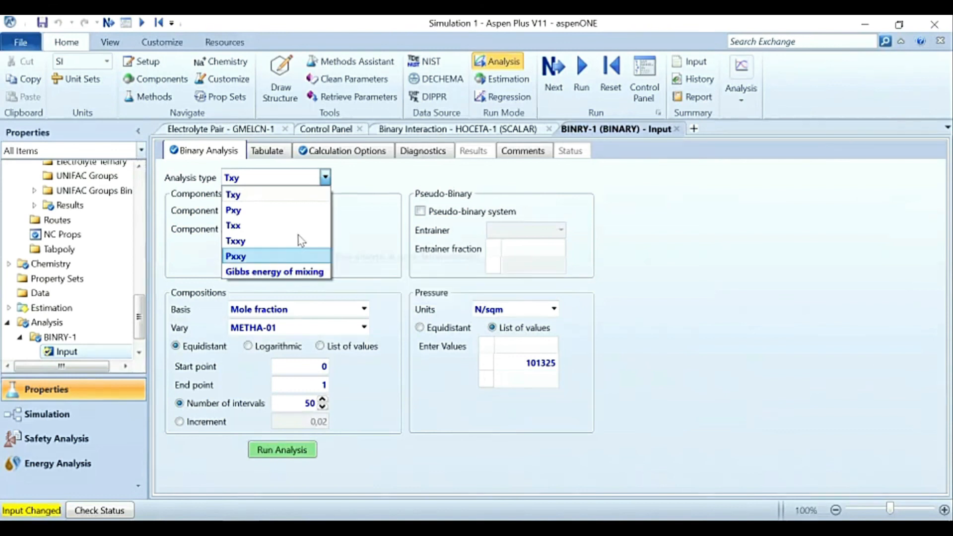
click(244, 196)
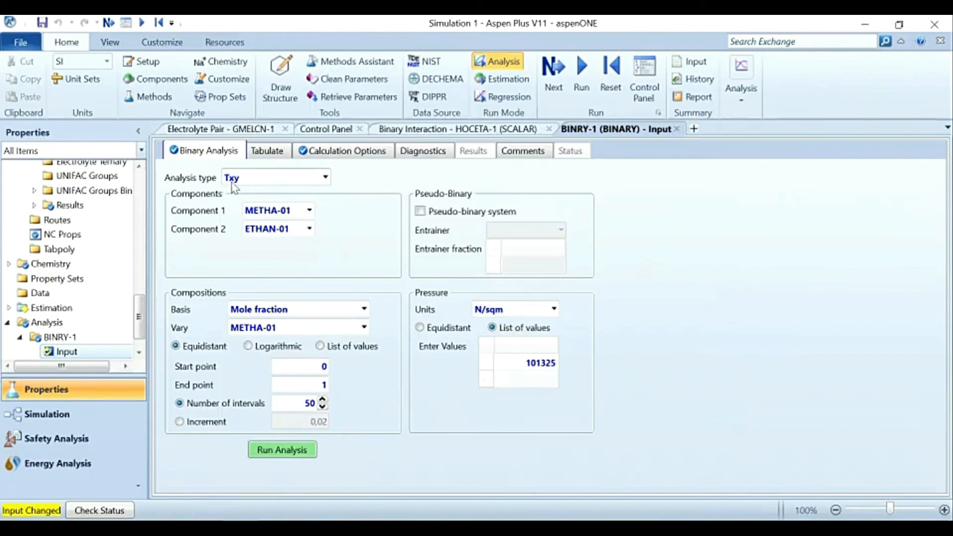
click(309, 211)
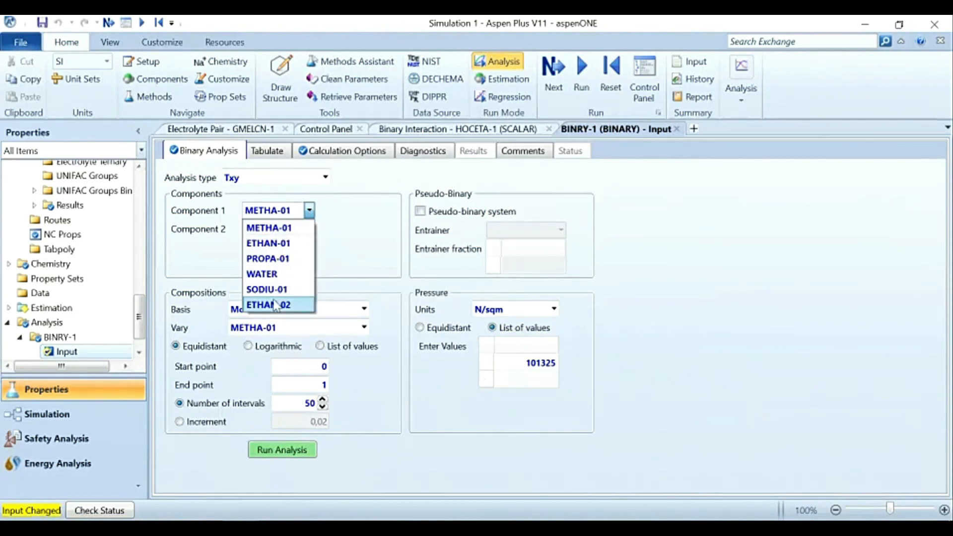
click(272, 274)
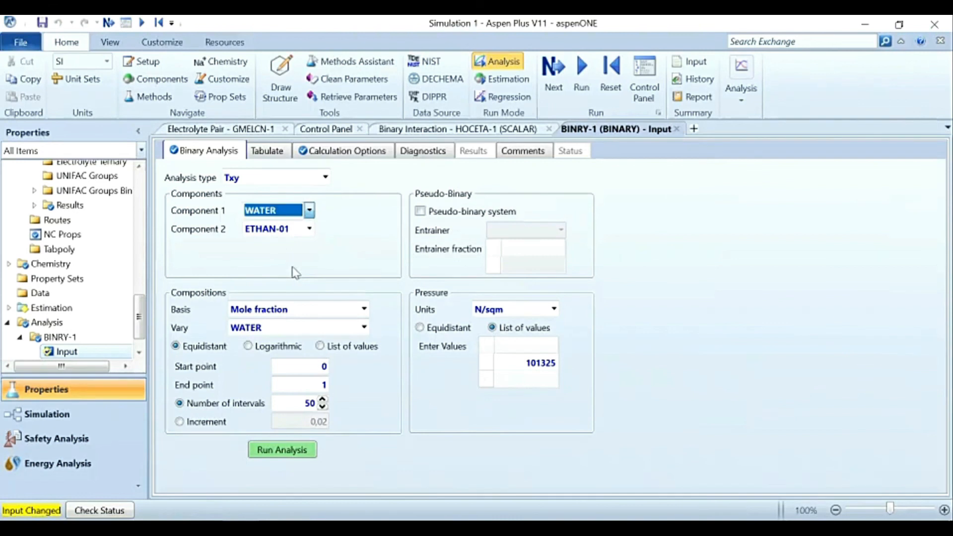
click(364, 328)
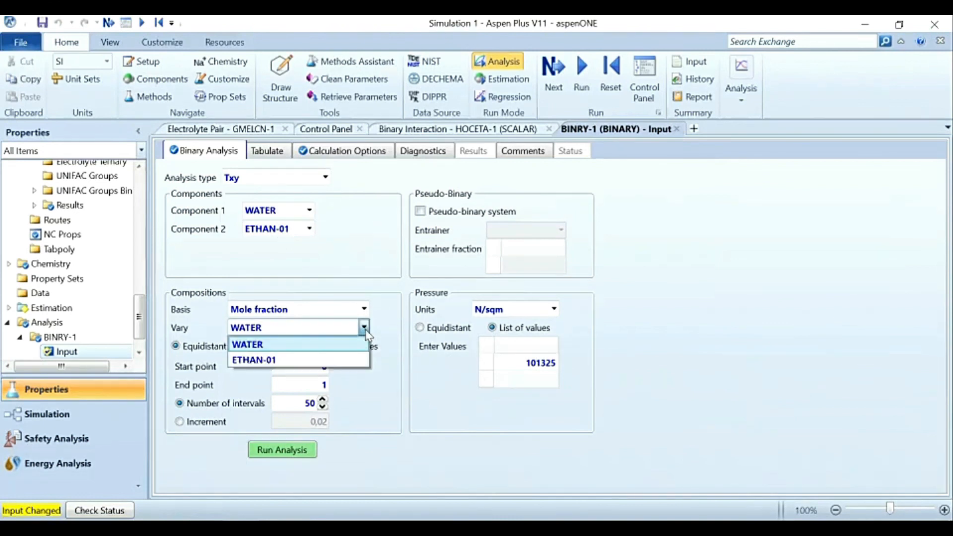
click(308, 360)
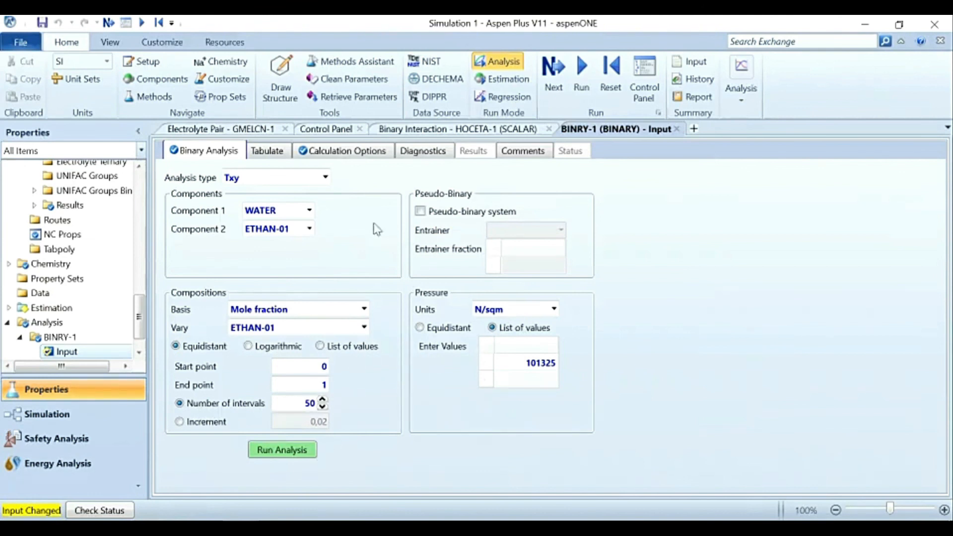
Step: Check the binary analysis's calculation options and keep UNIFAC as its property method
click(340, 155)
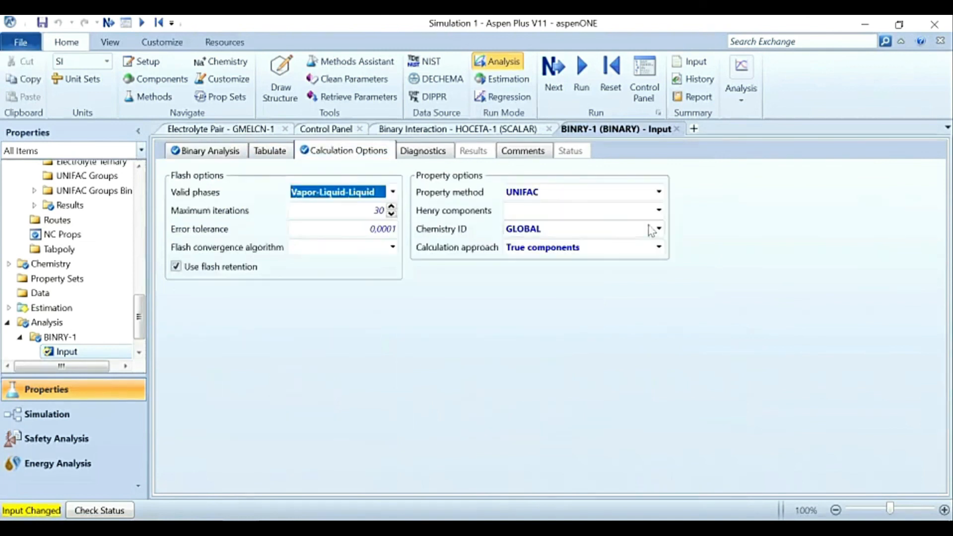
click(659, 192)
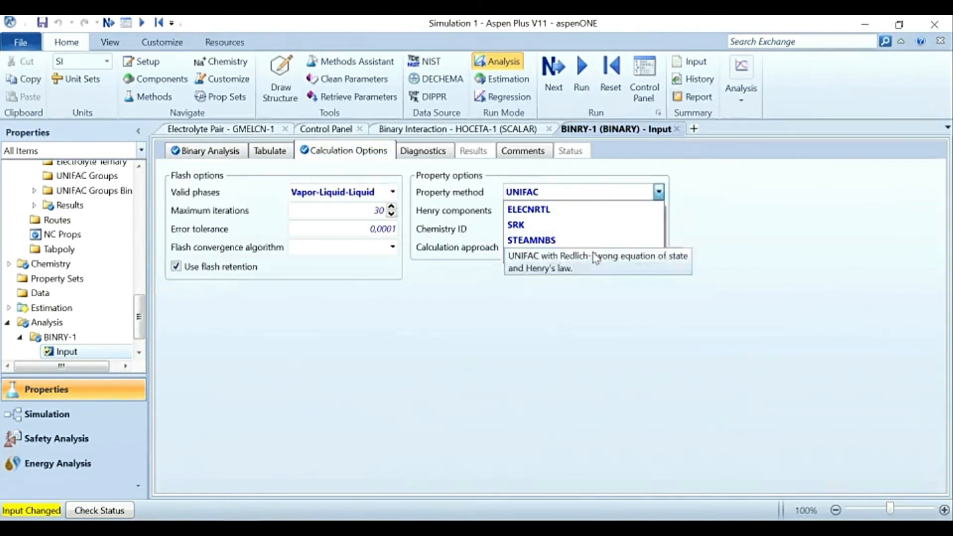
click(593, 259)
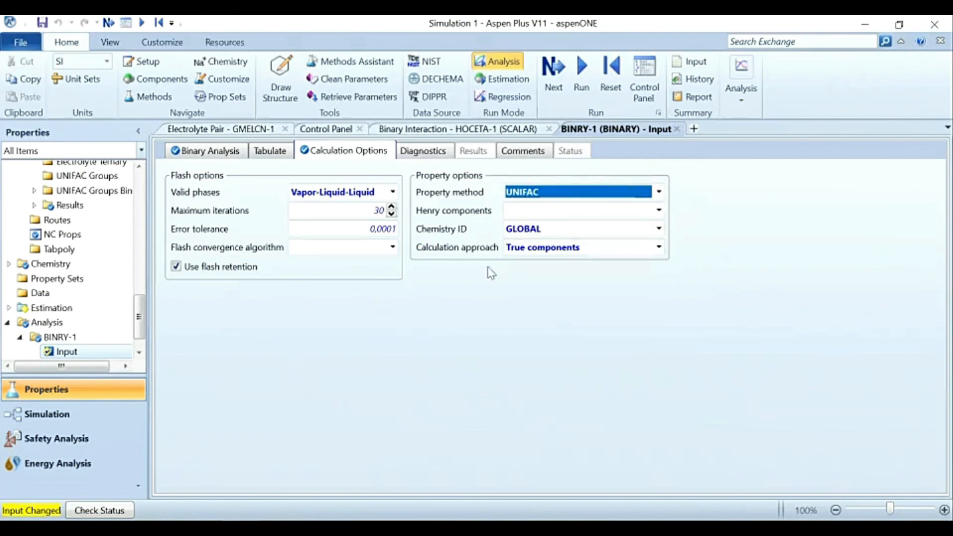
Step: Review the binary analysis's composition range and pressure against the Example 3 slide in PowerPoint
click(196, 151)
click(389, 293)
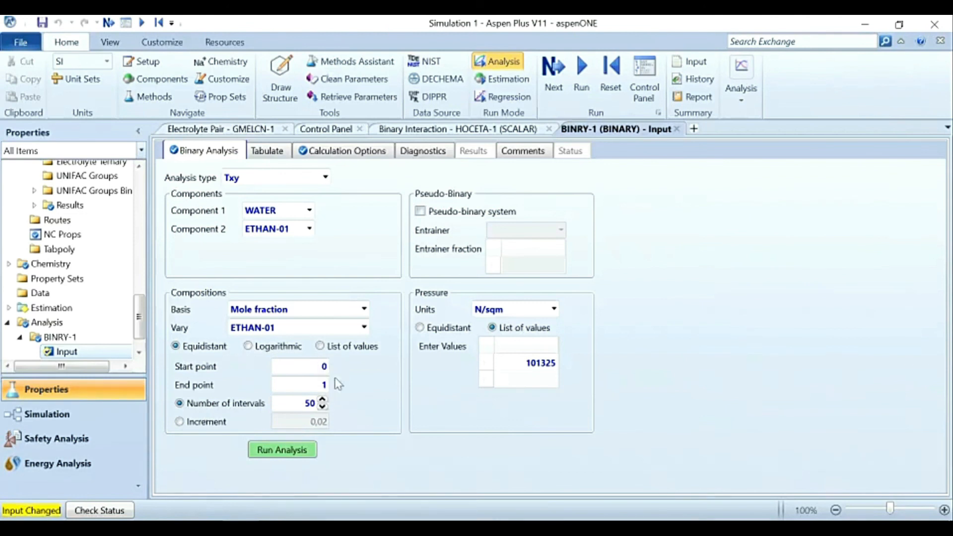
click(532, 365)
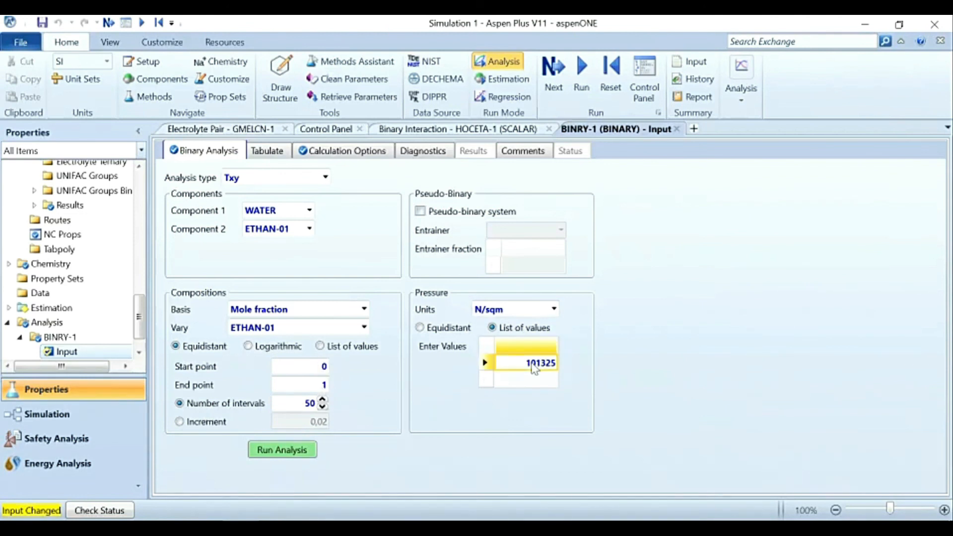
key(alt+Tab)
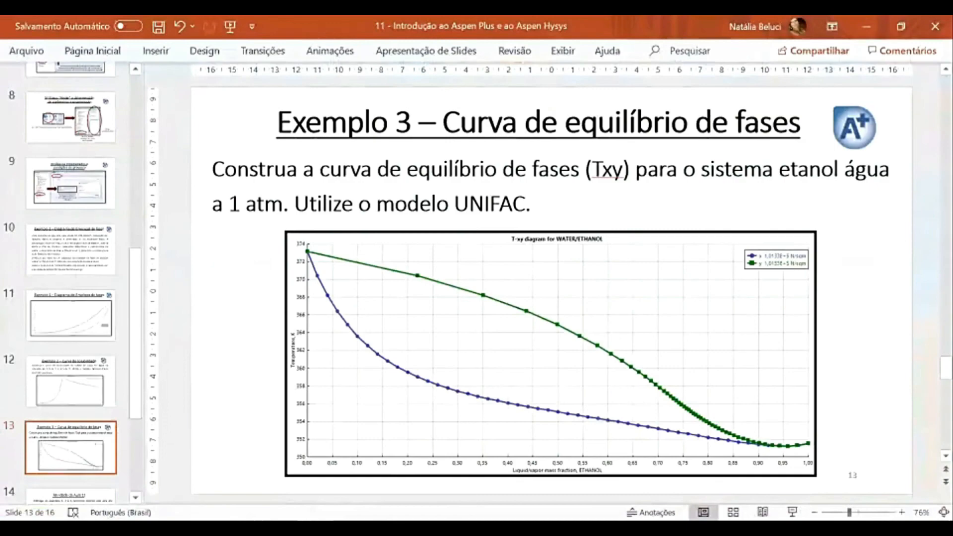
key(alt+Tab)
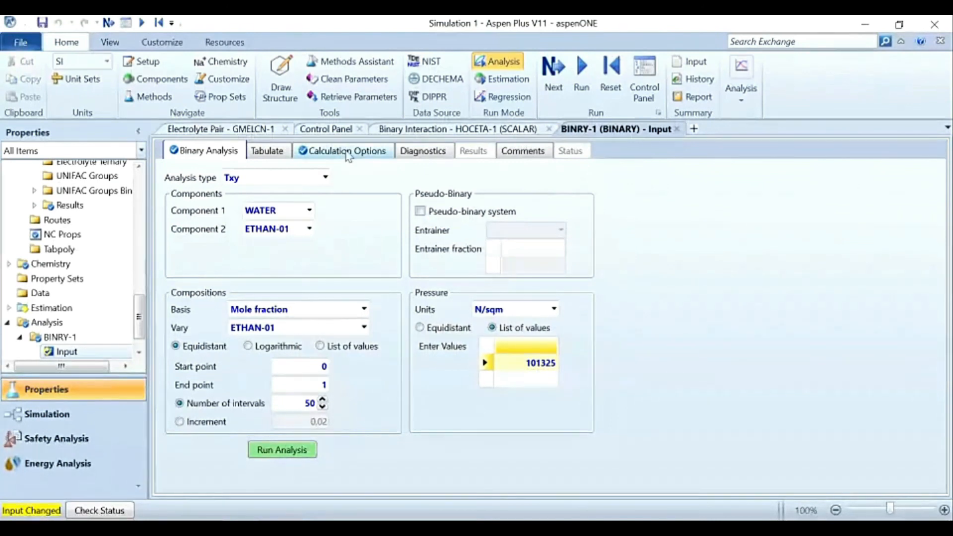
Step: Run the Txy analysis and compare its plot with the reference curve on the Example 3 slide in PowerPoint
click(283, 450)
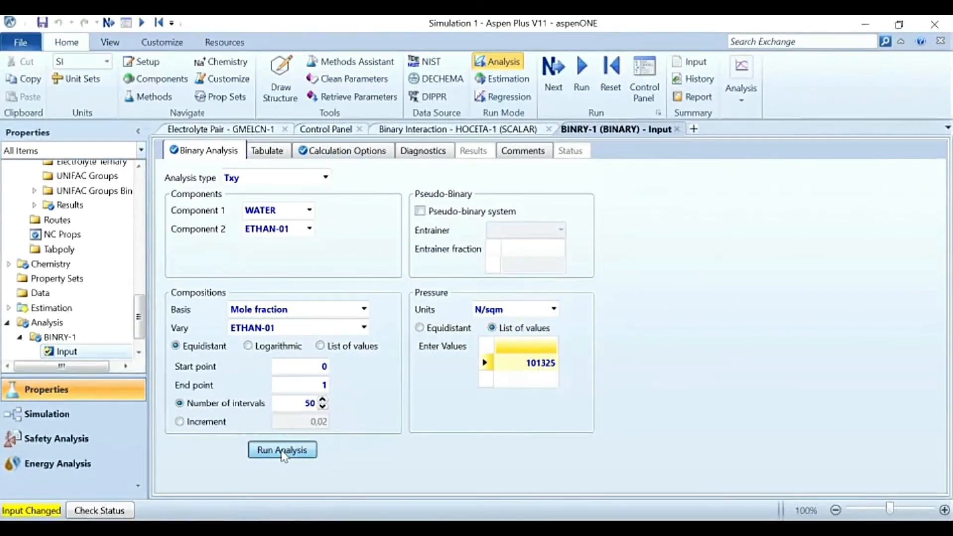
click(282, 450)
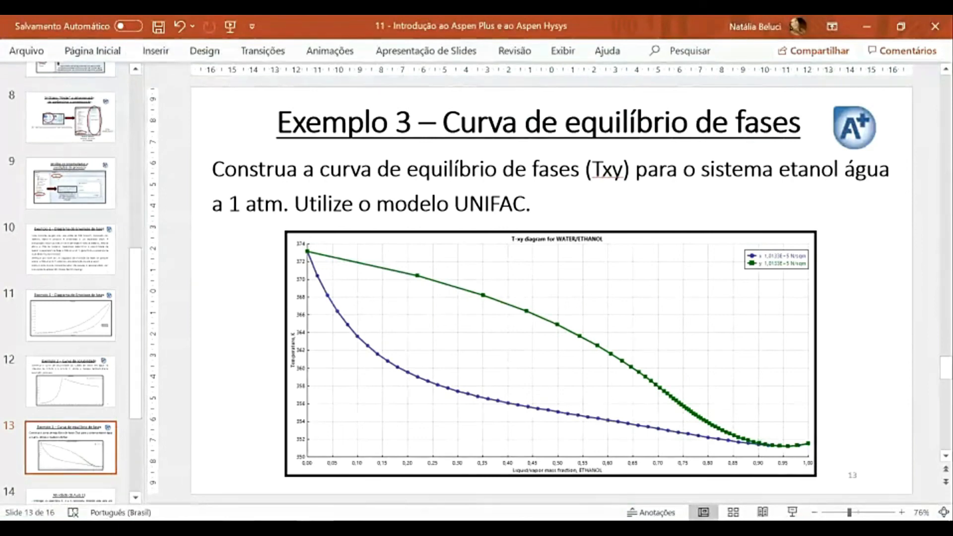
mouse_move(241, 529)
click(320, 476)
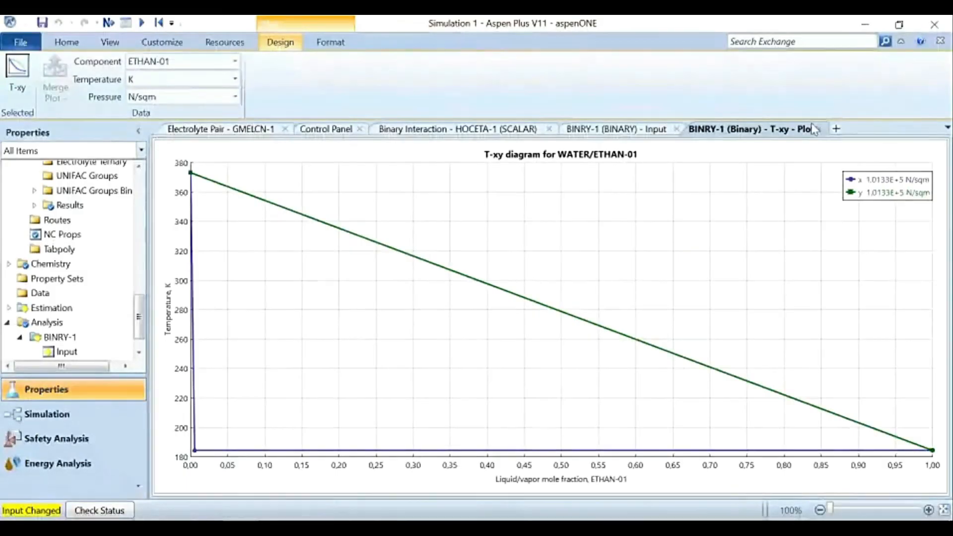
Step: Delete the NA+, SODIU(S), GLAUB(S) and SO4-- components from the component specifications
scroll(99, 248, up, 4)
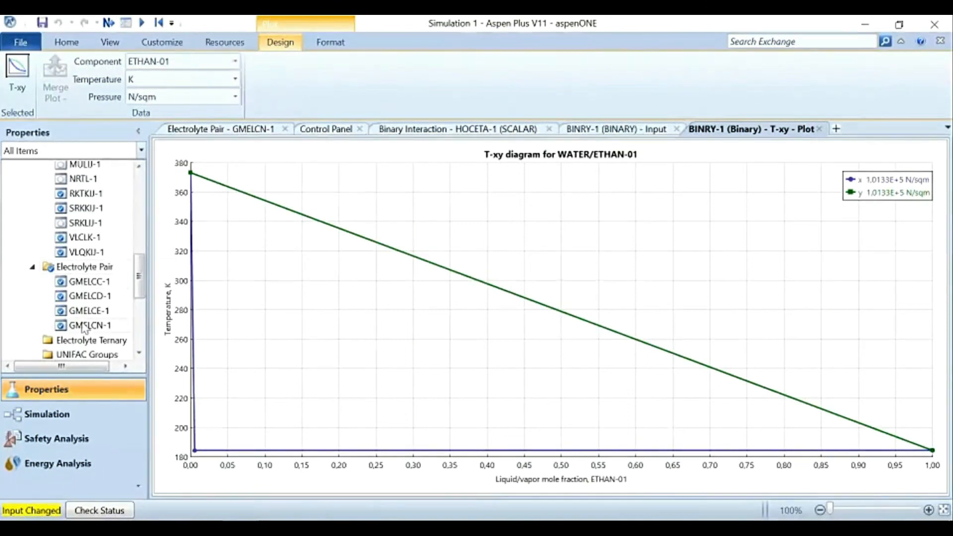
scroll(96, 273, up, 10)
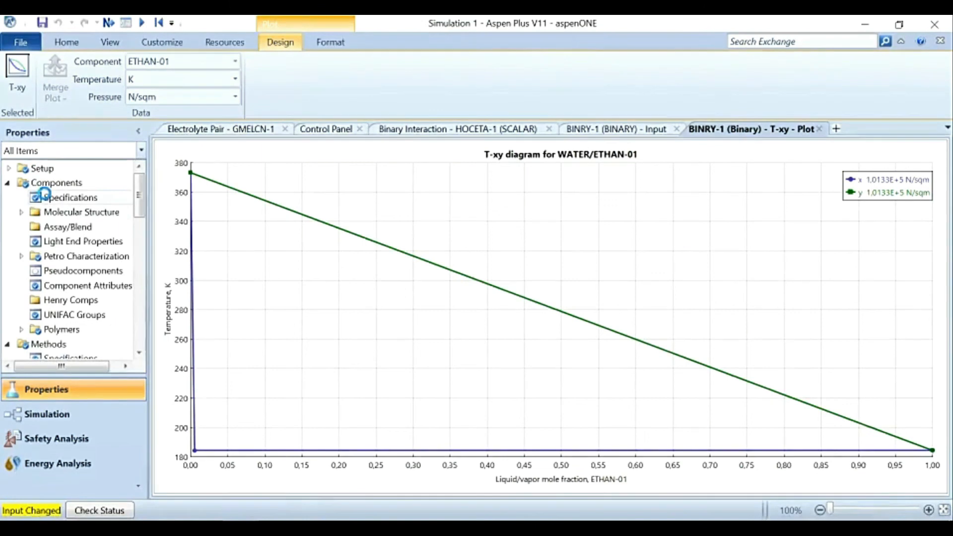
click(48, 197)
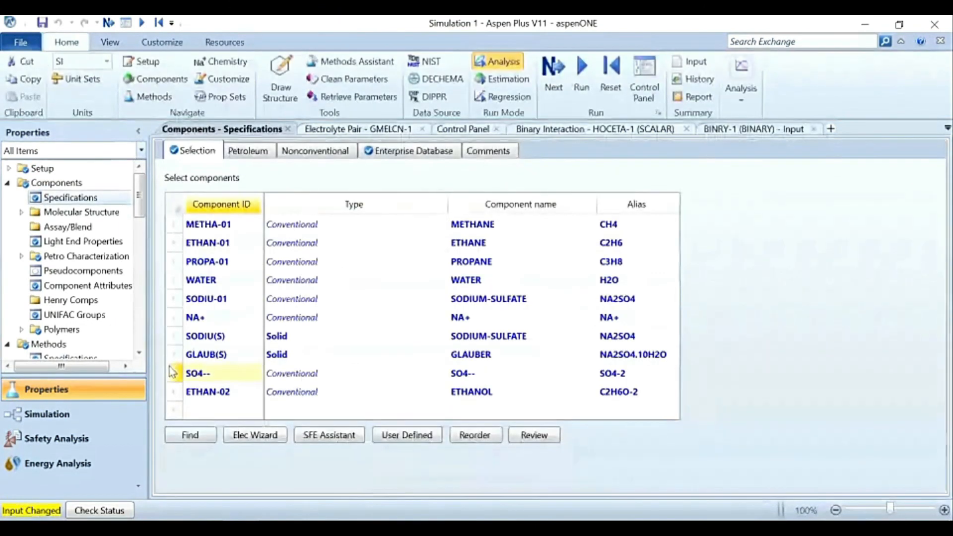
click(173, 317)
drag(174, 338, 184, 358)
right_click(183, 357)
click(218, 399)
click(613, 302)
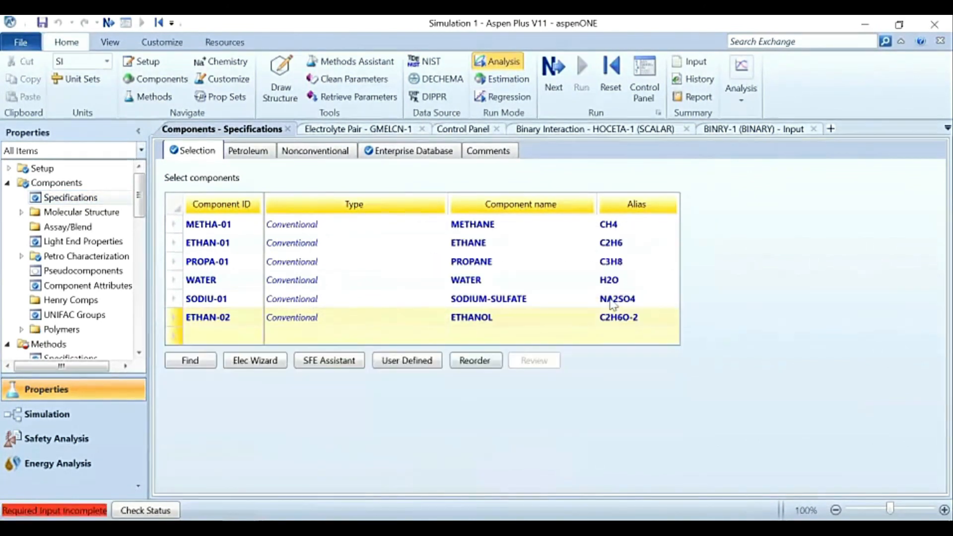
Step: Delete the ELECNRTL method from the selected property methods
scroll(30, 298, down, 3)
click(34, 259)
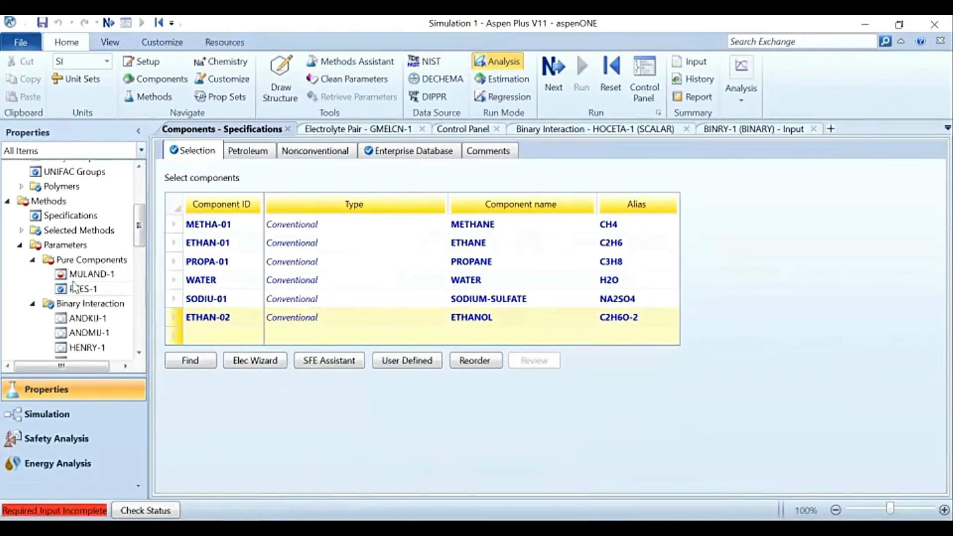
click(21, 230)
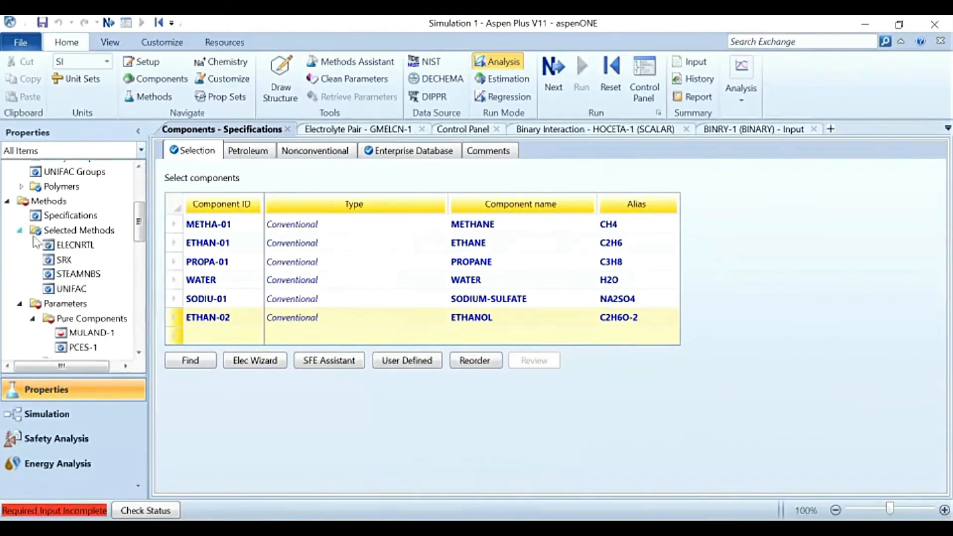
right_click(72, 252)
click(119, 204)
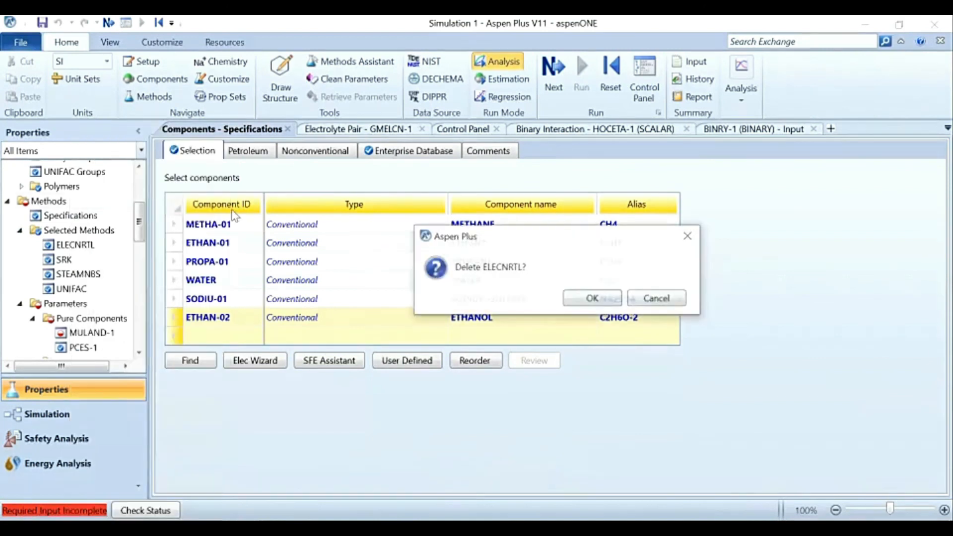
click(590, 299)
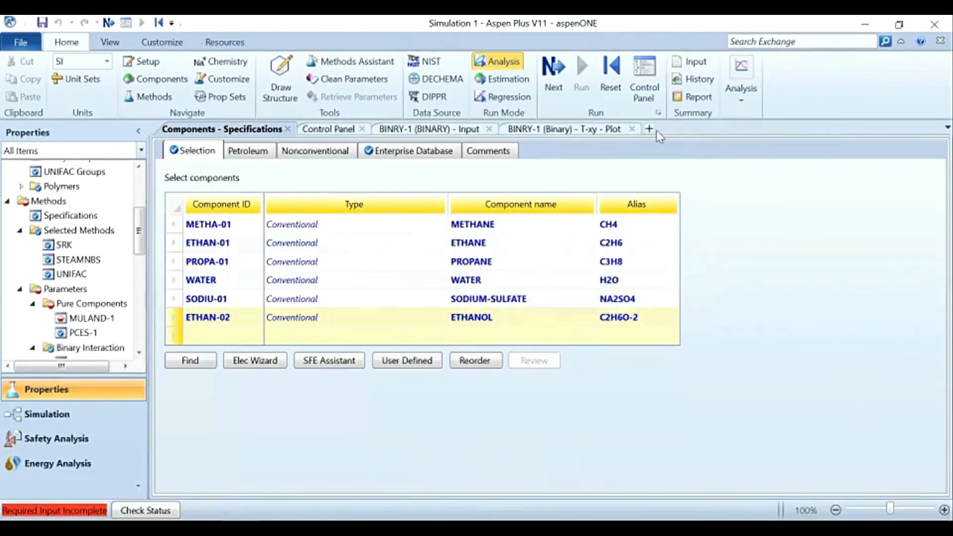
Step: Open the incomplete MULAND-1 pure component form, reinitialize the simulation and check its completion status
click(556, 74)
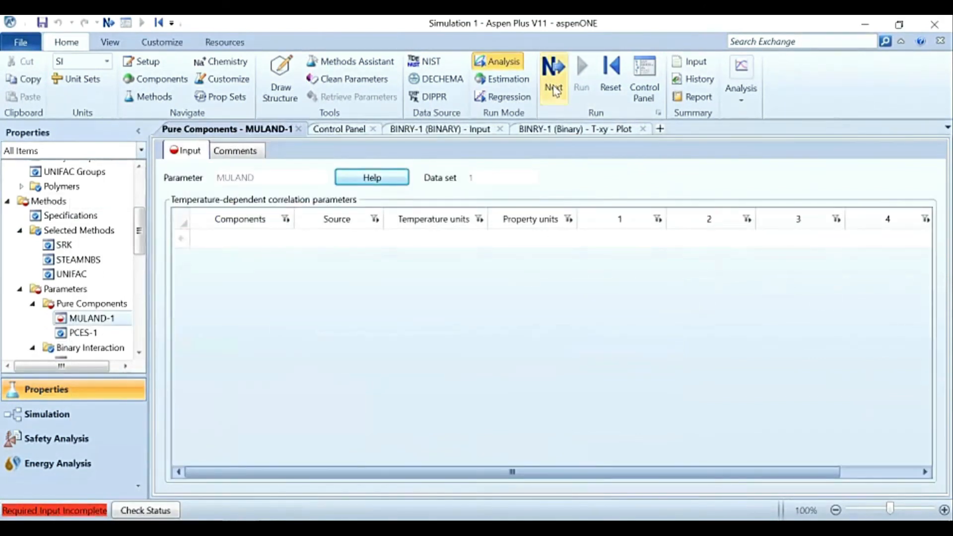
click(612, 79)
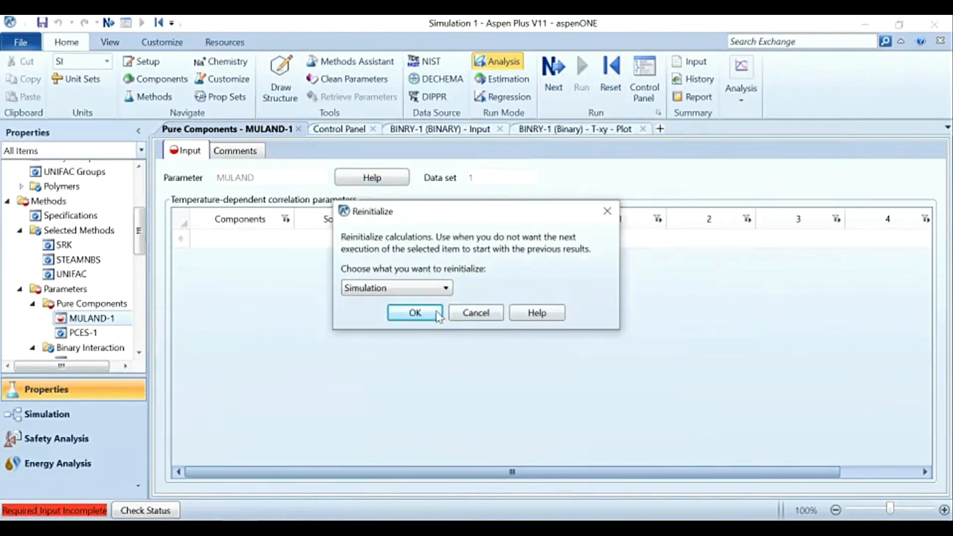
click(414, 312)
click(567, 294)
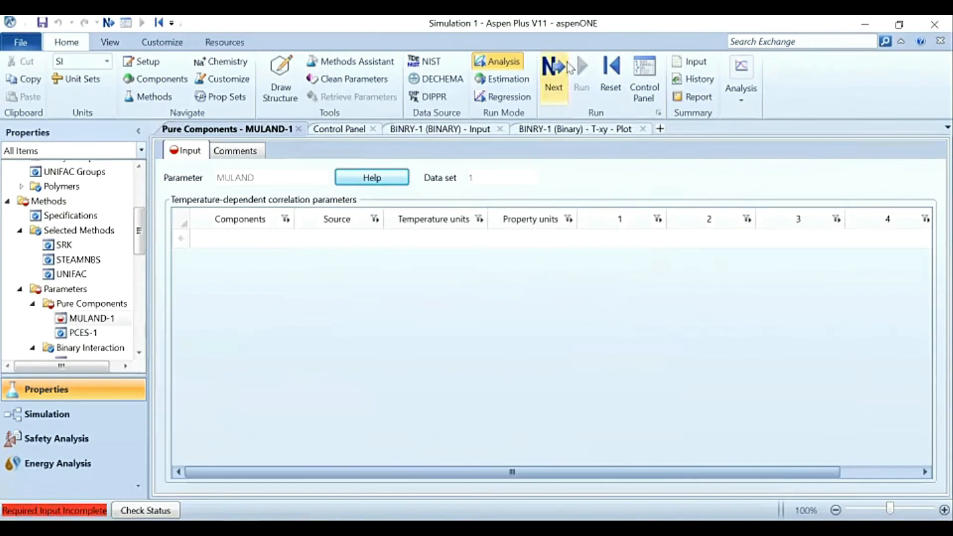
click(552, 85)
click(642, 164)
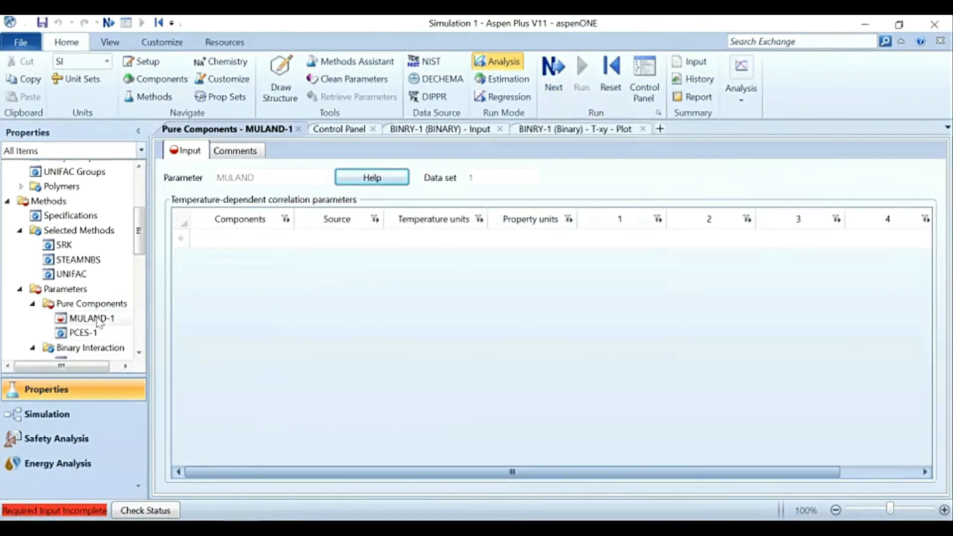
Step: Delete the SRK method from the selected property methods
right_click(68, 248)
key(Delete)
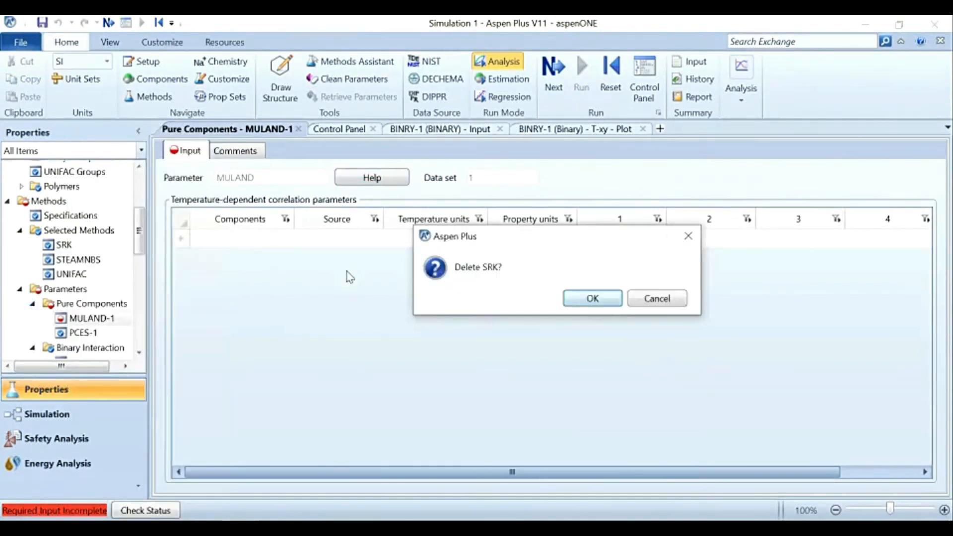
key(Return)
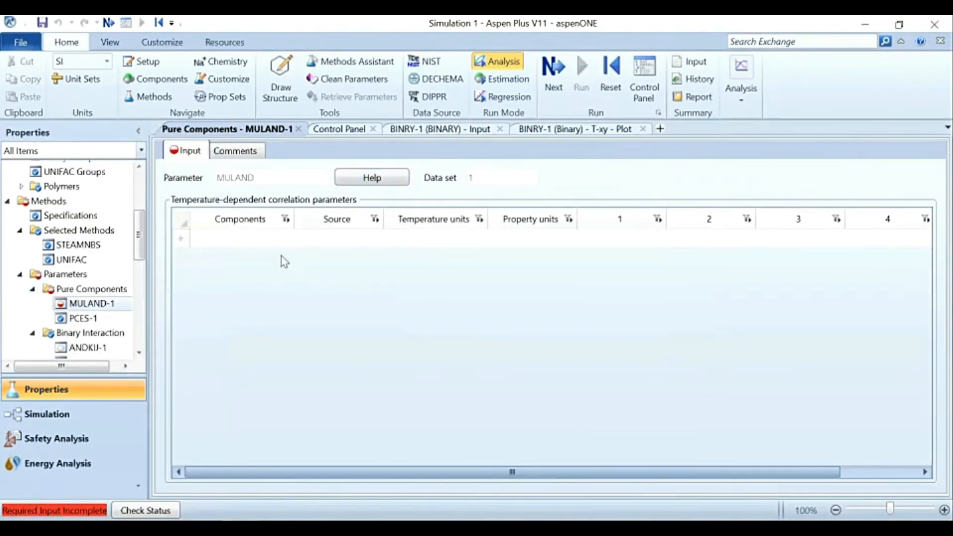
Step: Delete the GLOBAL chemistry set
click(32, 291)
click(32, 303)
scroll(22, 268, down, 4)
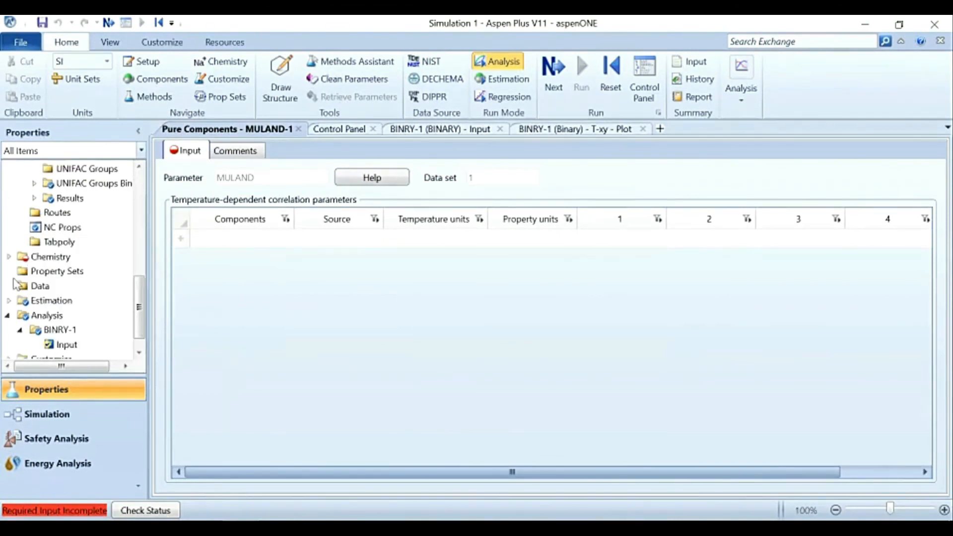
double_click(23, 256)
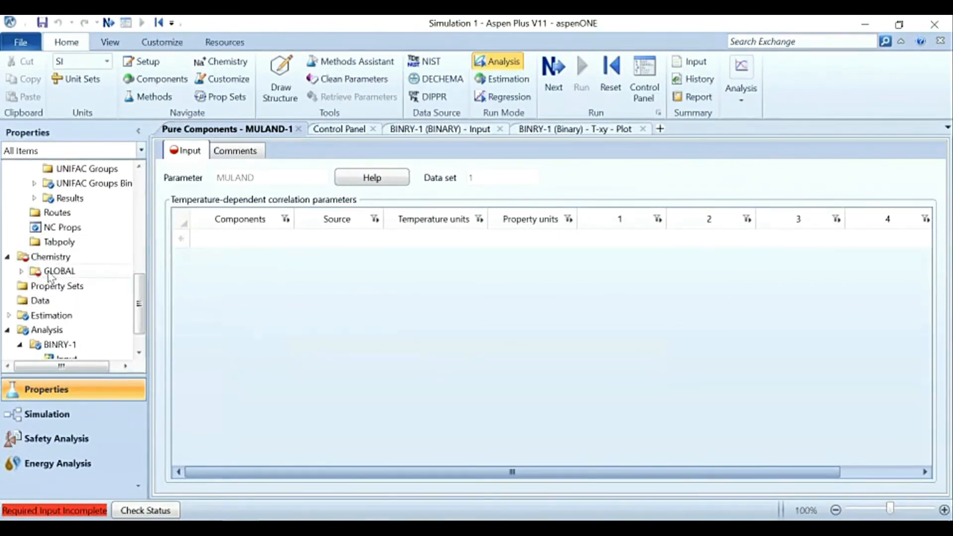
right_click(48, 273)
click(104, 87)
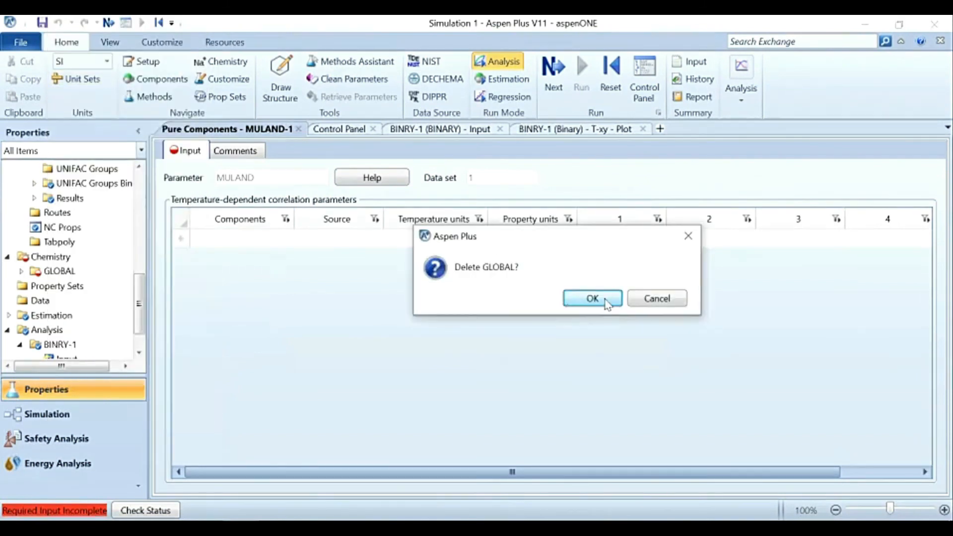
click(597, 297)
Step: Check the completion status of MULAND-1 and delete the SODIU-01 sodium sulfate component from the component specifications
drag(140, 309, 143, 209)
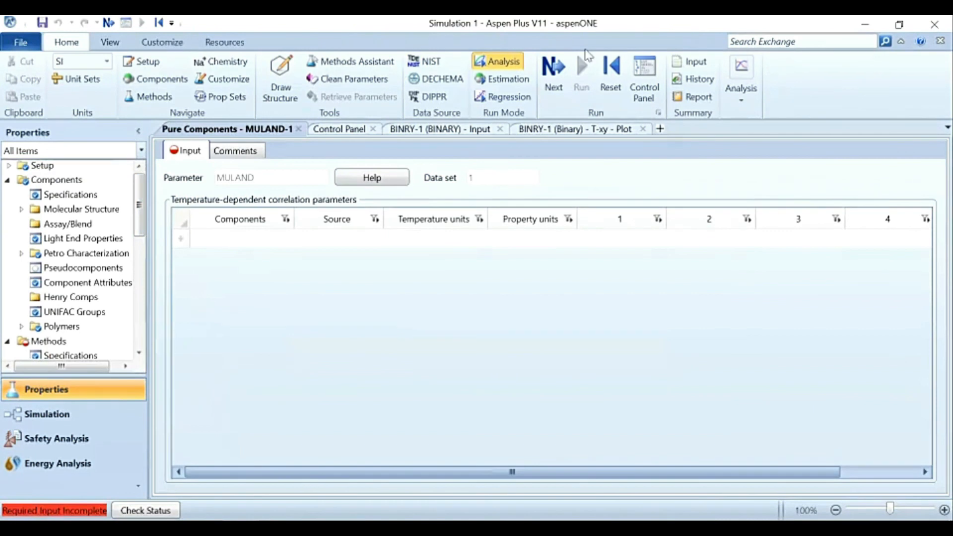
click(553, 74)
click(644, 167)
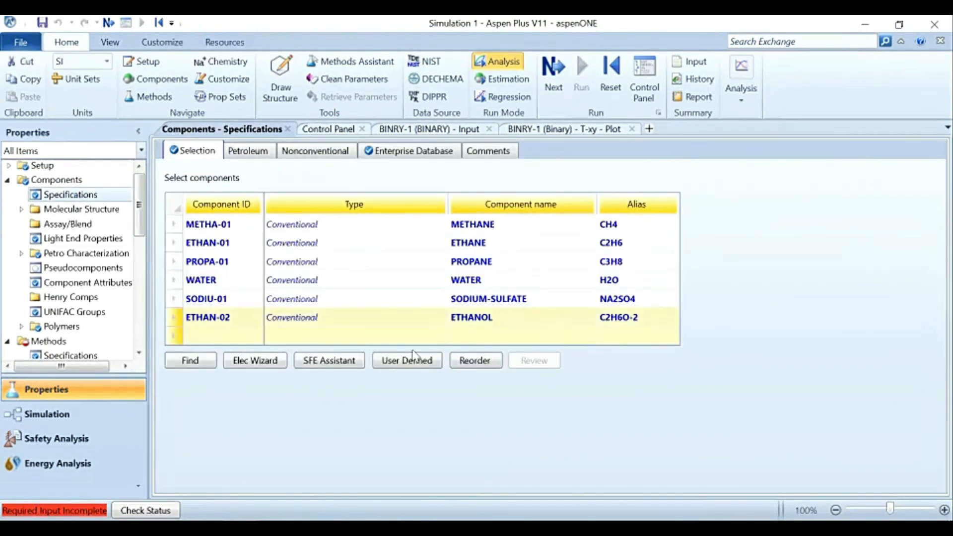
click(173, 298)
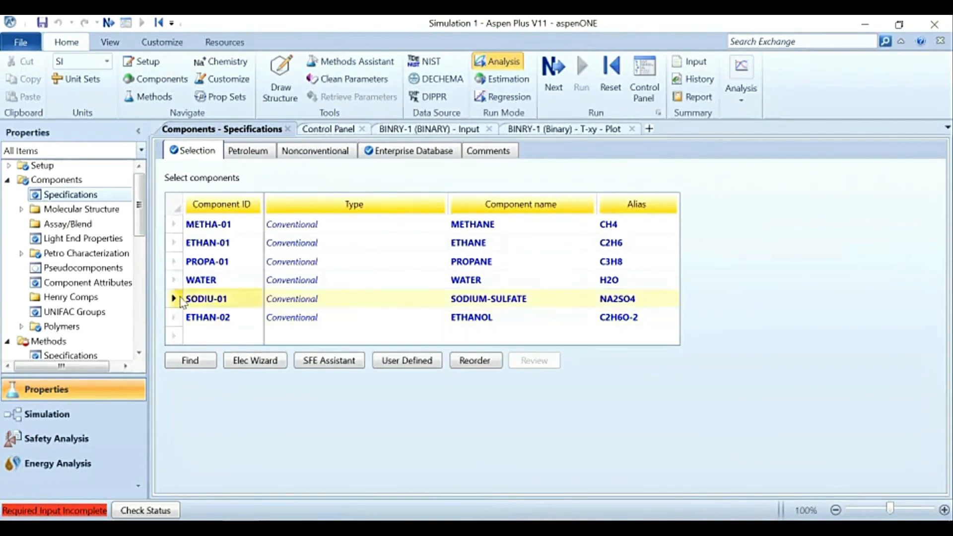
right_click(184, 300)
click(225, 342)
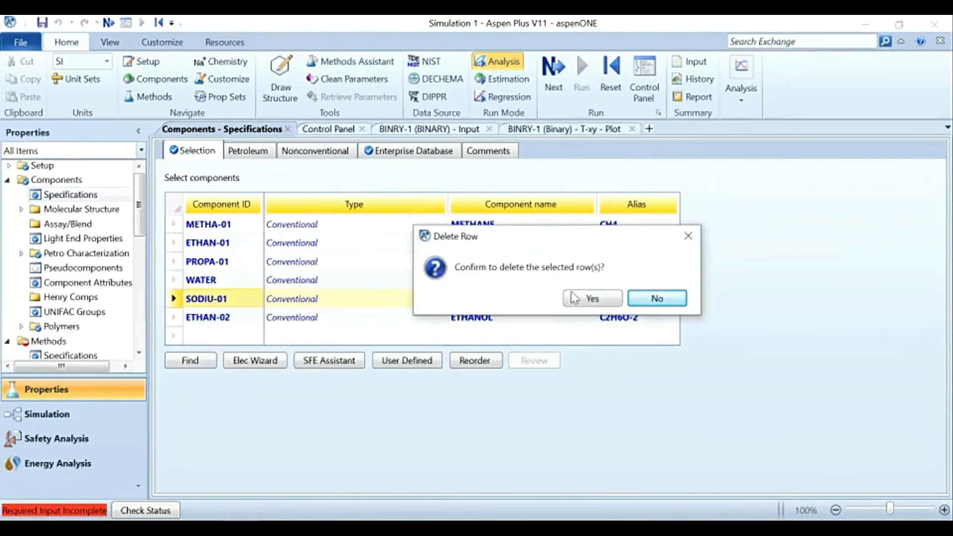
click(589, 300)
Step: Delete the METHA-01, ETHAN-01 and PROPA-01 components, keeping only water and ethanol
click(175, 261)
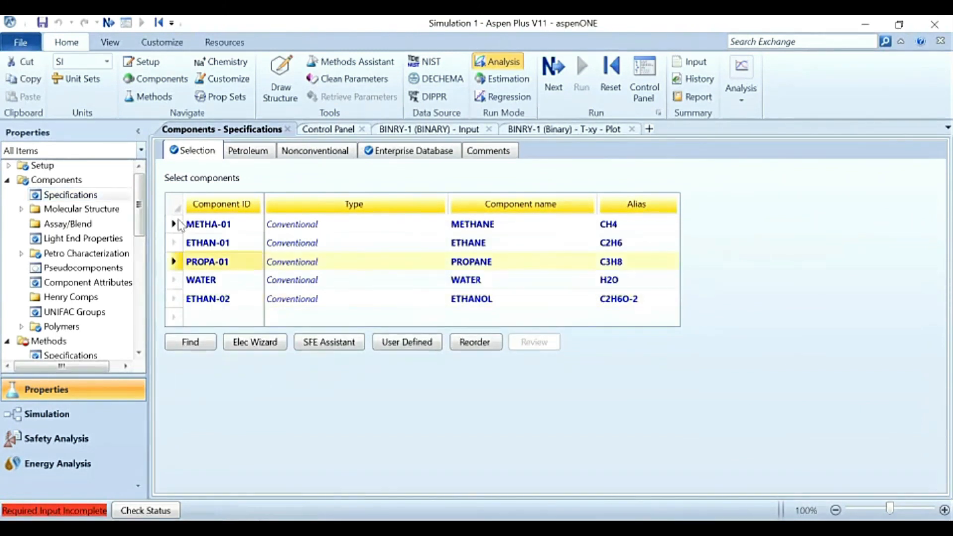
shift+click(174, 223)
right_click(175, 227)
click(216, 274)
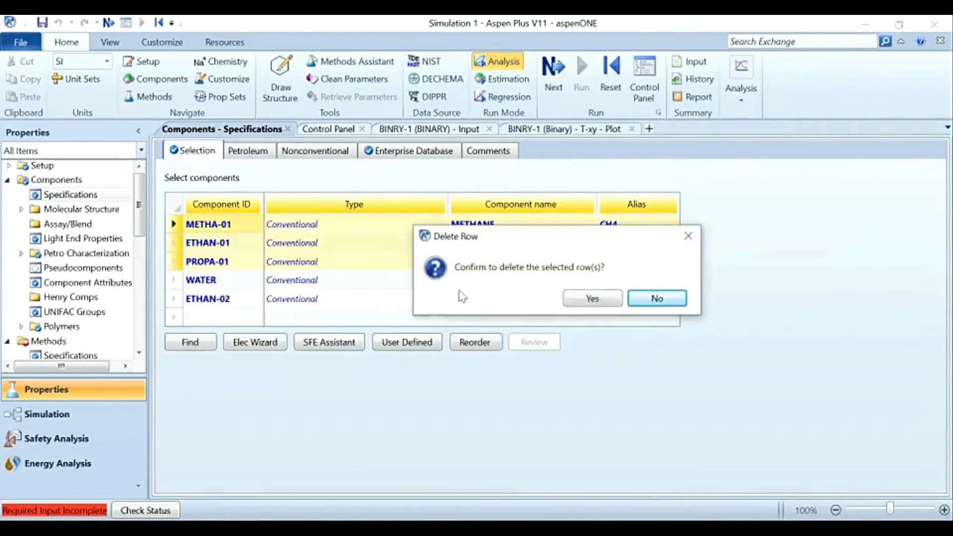
click(591, 298)
Step: Reinitialize the simulation and check which required input is still missing on the MULAND-1 form
click(611, 70)
click(414, 311)
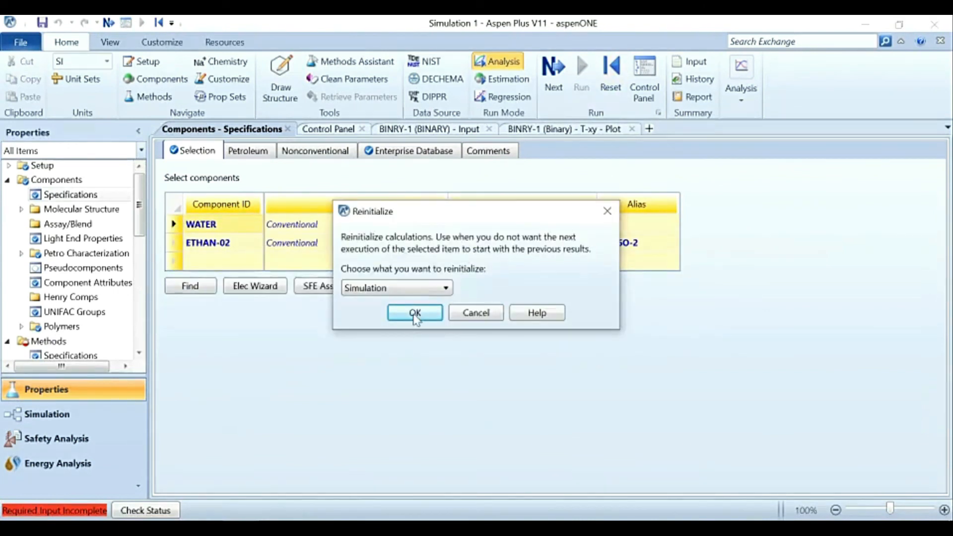
click(560, 294)
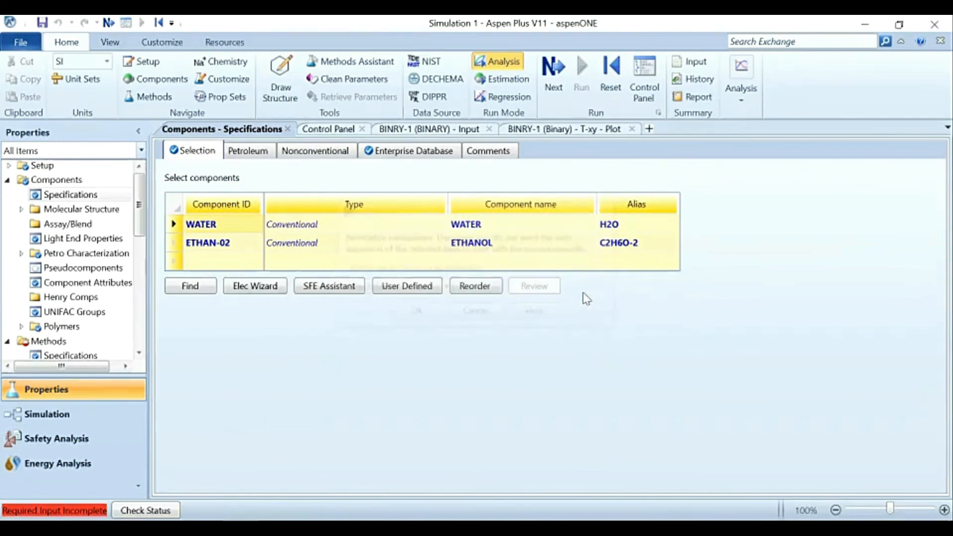
click(554, 82)
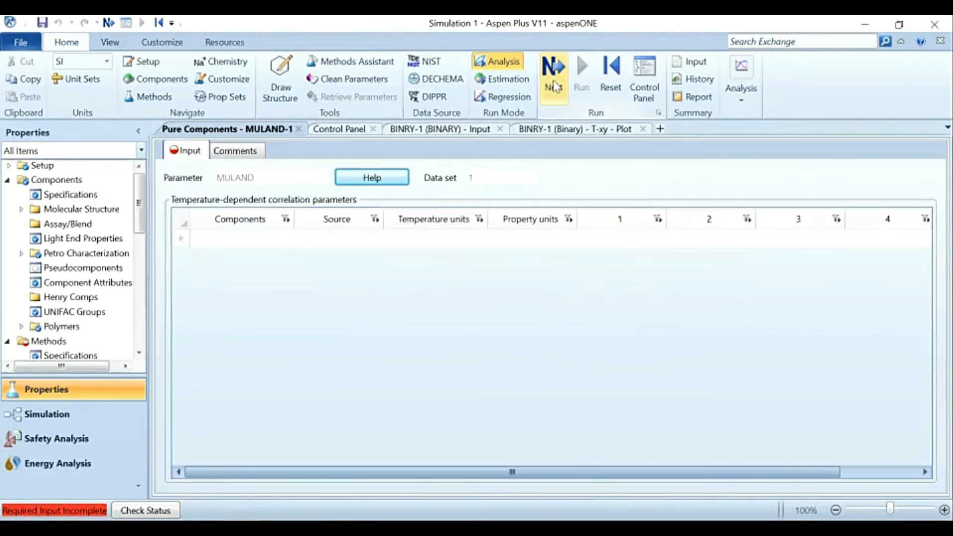
click(554, 85)
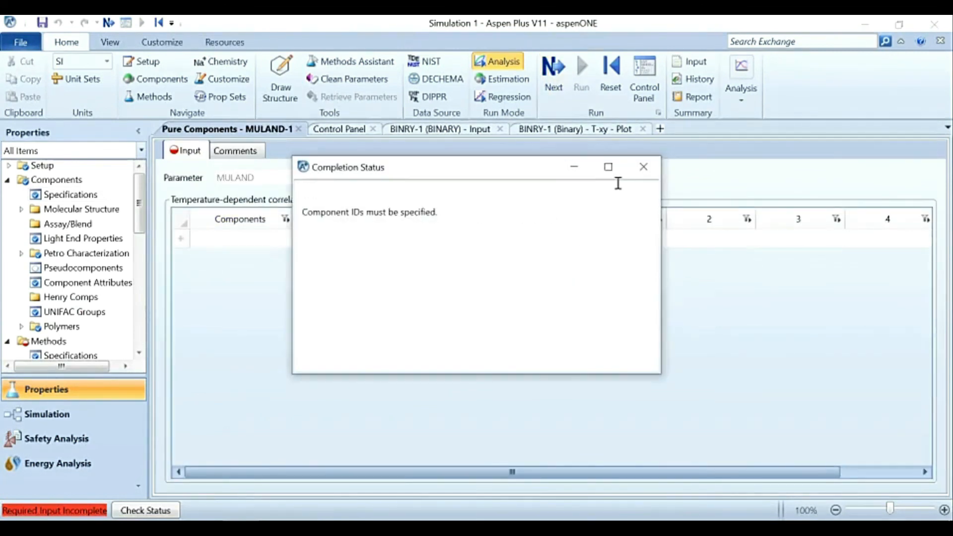
click(644, 167)
Step: Set WATER as the component in the first row of the MULAND-1 parameter table
click(268, 242)
click(285, 240)
click(279, 256)
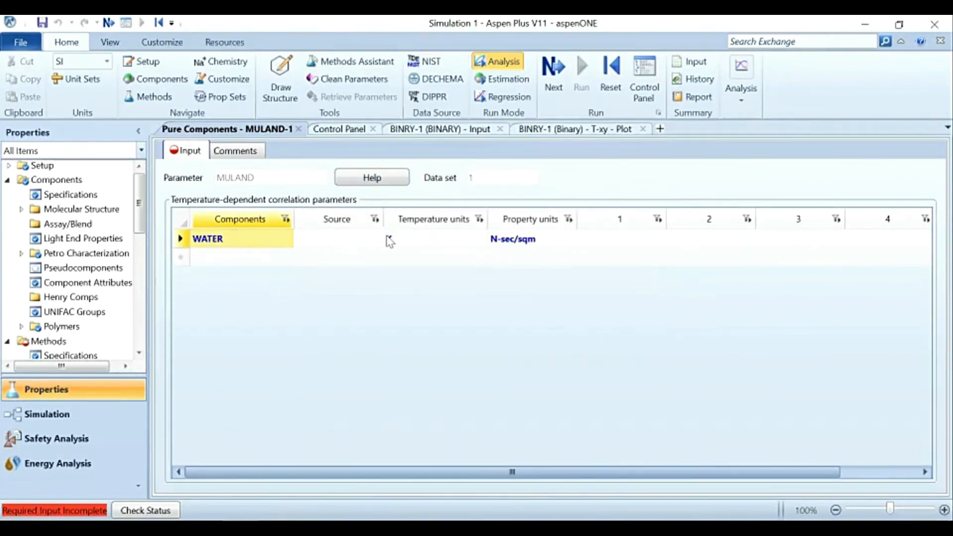
Step: Add ETHAN-02 as the second component in the MULAND-1 parameter table and check which required input is still missing
click(285, 257)
click(287, 257)
click(266, 288)
click(555, 79)
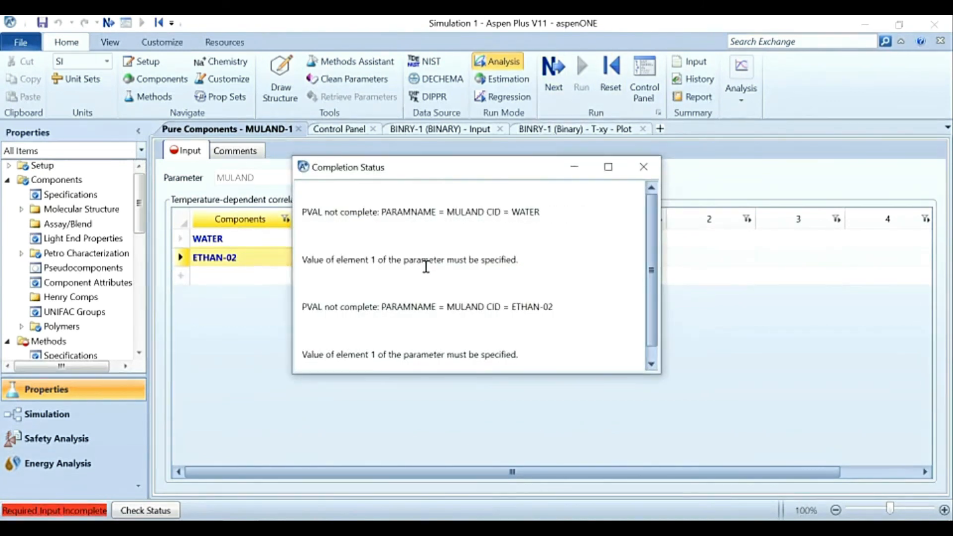
scroll(512, 334, down, 1)
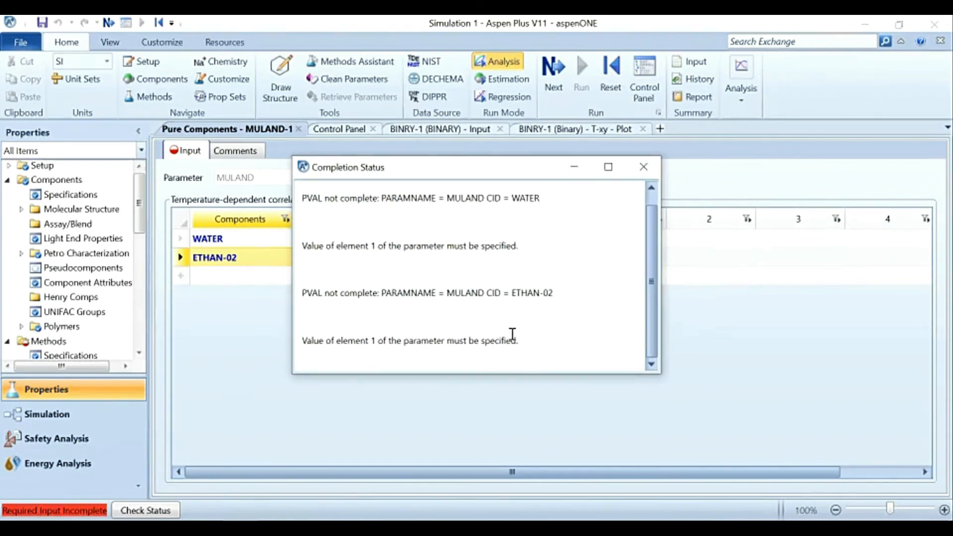
scroll(534, 290, up, 1)
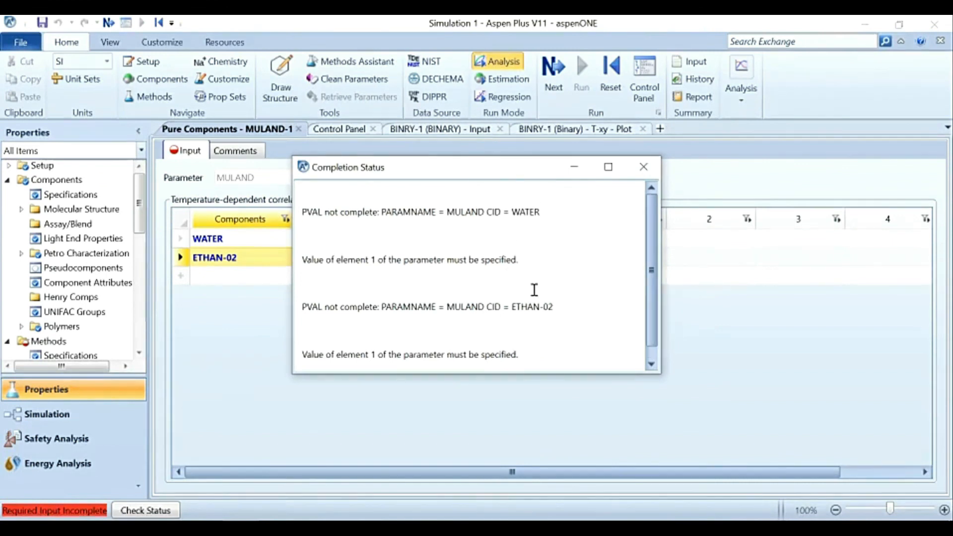
click(644, 167)
Step: Delete the MULAND-1 parameter set from the pure component parameters
scroll(53, 296, down, 2)
scroll(52, 297, down, 2)
right_click(79, 266)
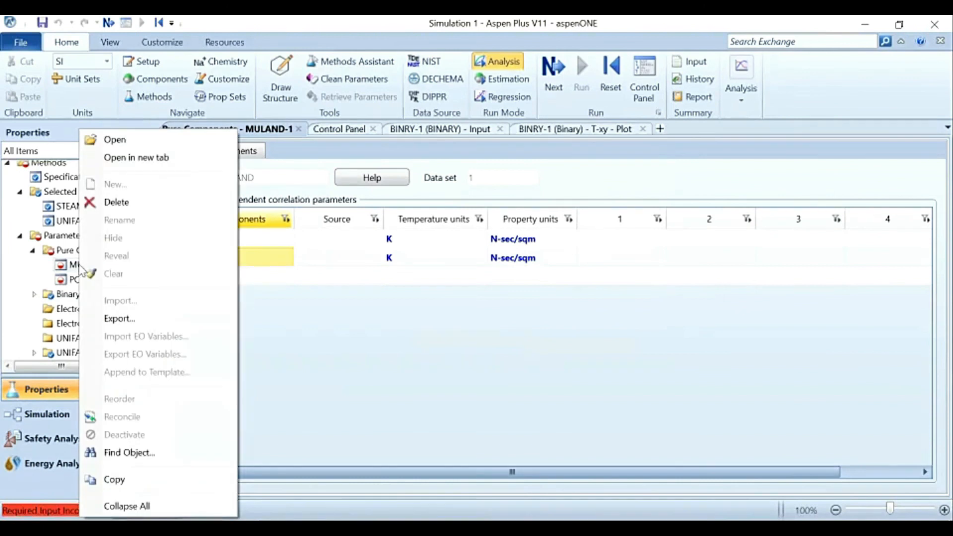
click(117, 202)
click(585, 300)
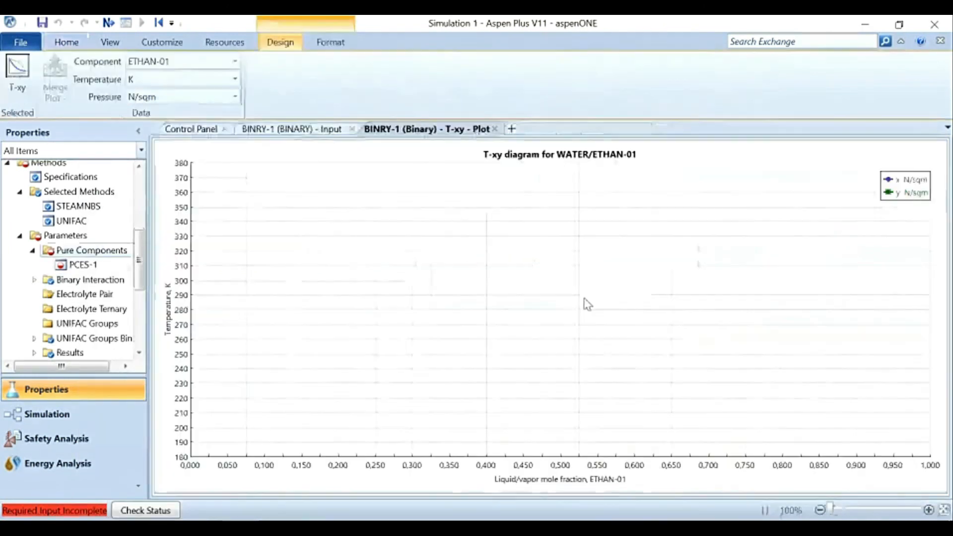
Step: Delete the PCES-1 parameter set from the pure component parameters
double_click(80, 265)
right_click(88, 268)
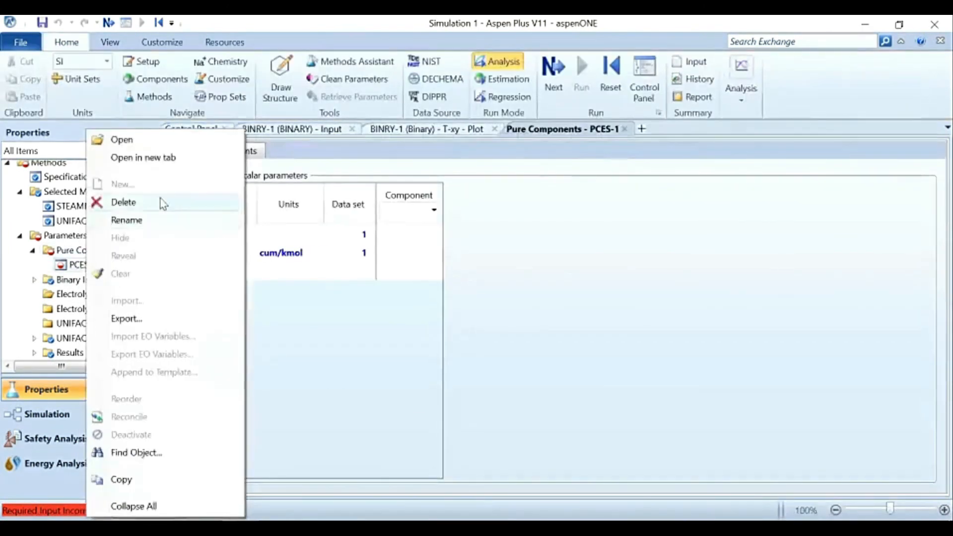
click(160, 202)
click(593, 298)
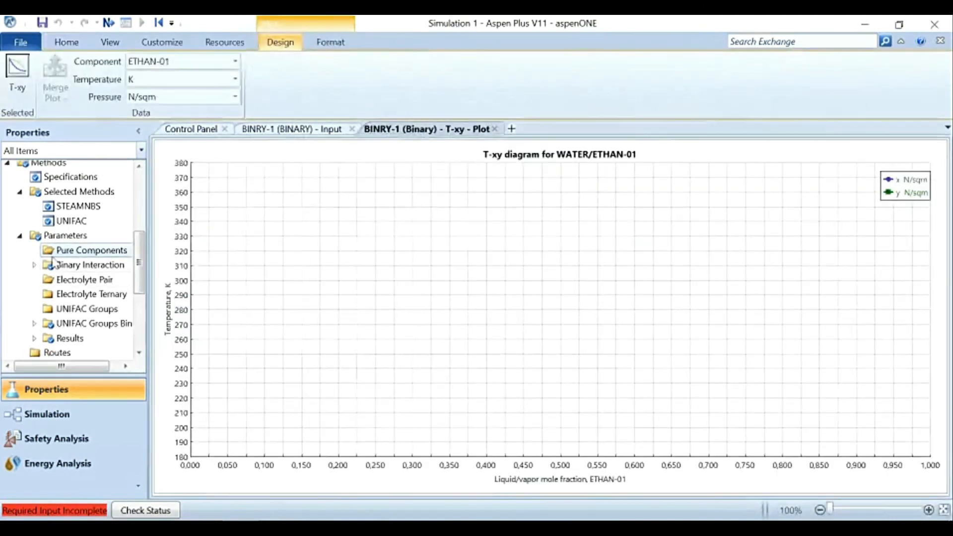
Step: Go to the incomplete BINRY-1 binary analysis input and set Component 2 to ETHAN-02
scroll(91, 215, up, 4)
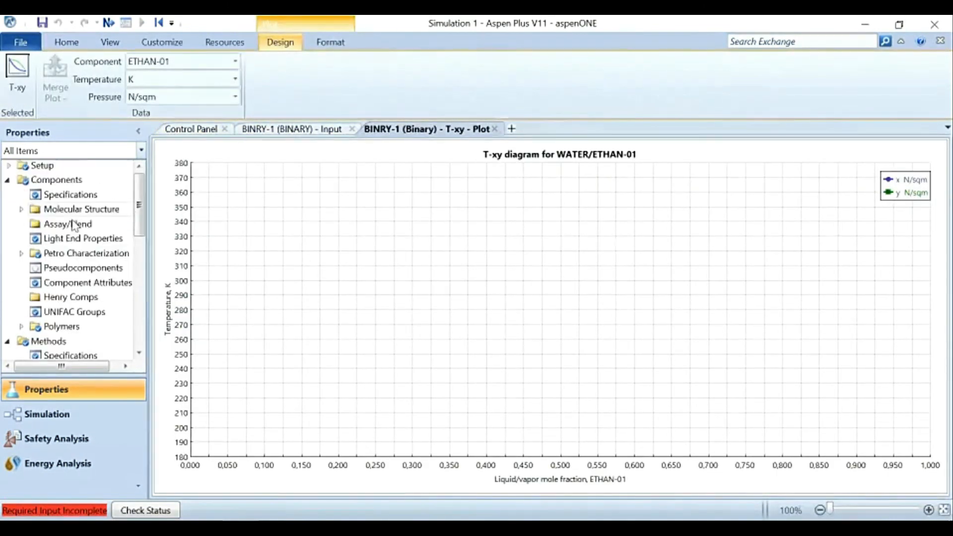
click(43, 195)
click(553, 74)
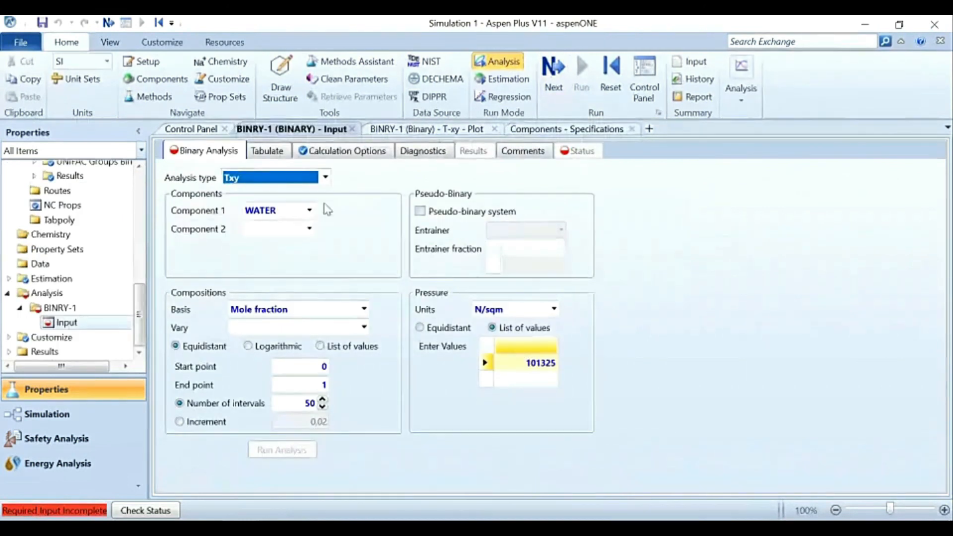
click(311, 231)
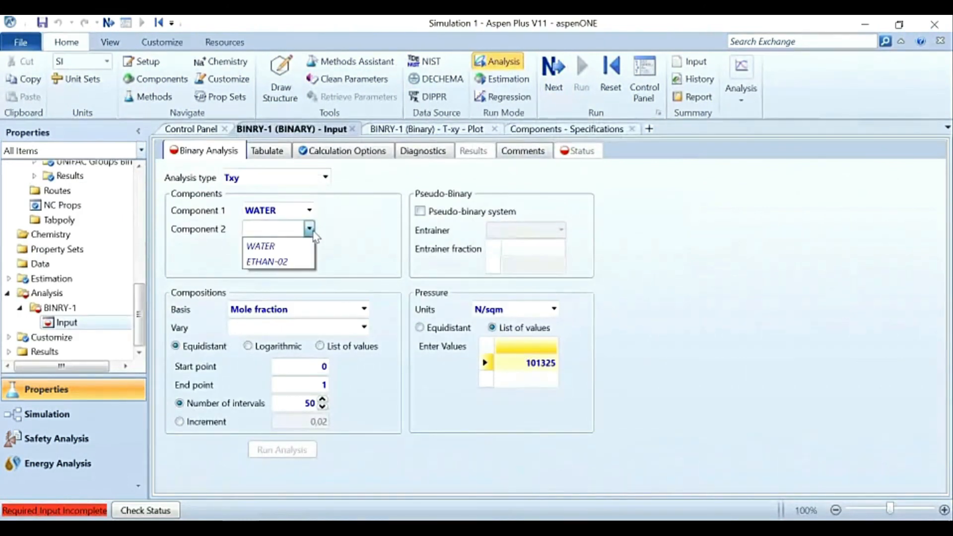
click(295, 261)
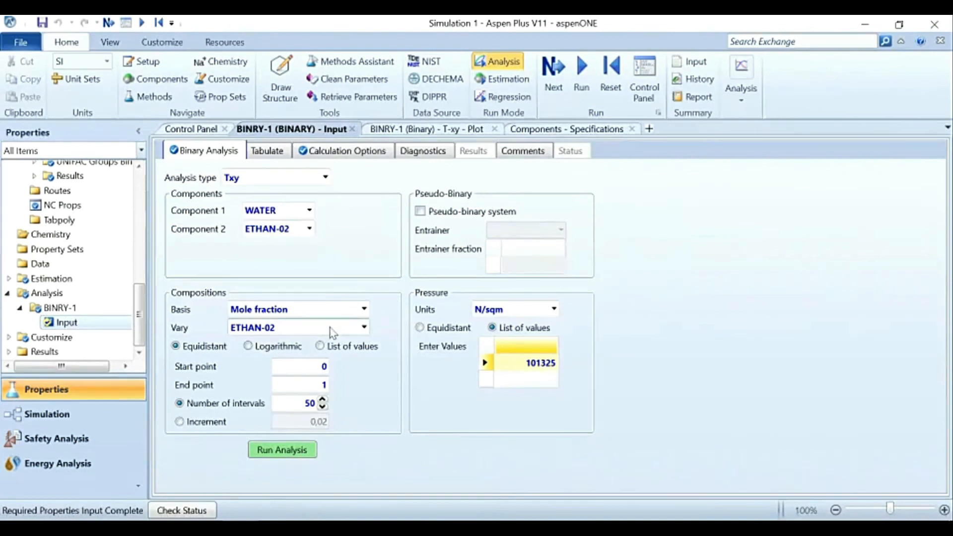
Step: Set the composition basis of BINRY-1 to Mass fraction and run the Txy analysis
click(363, 311)
click(323, 341)
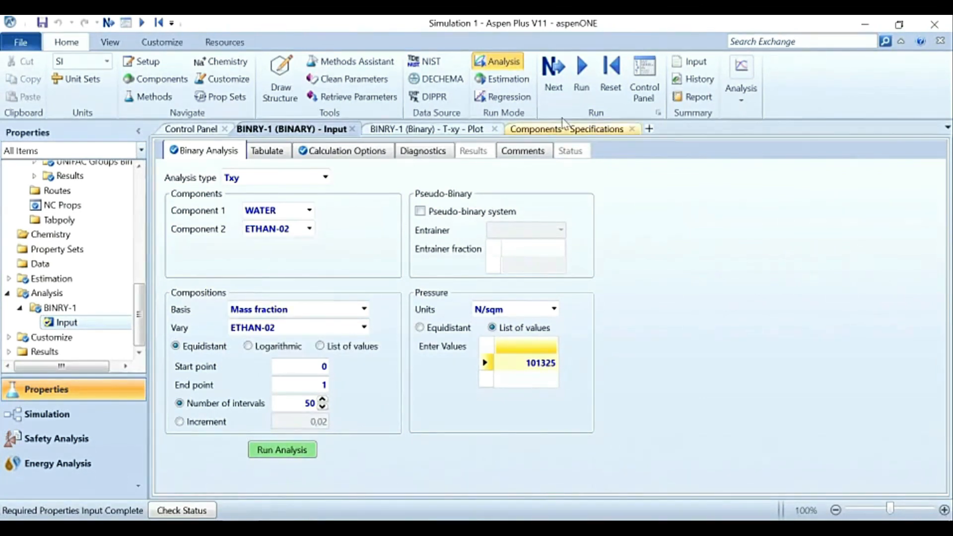
click(307, 452)
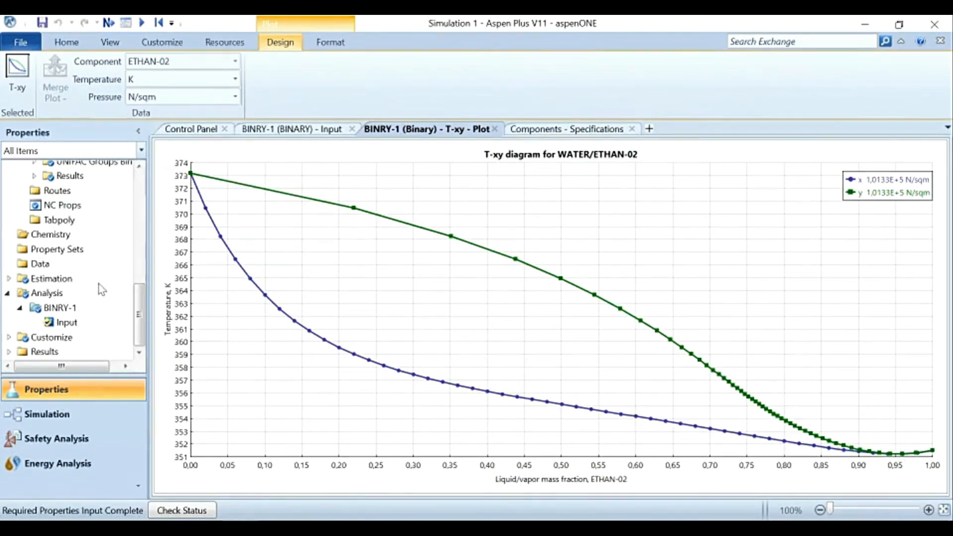
Step: Review the methods, parameters and analysis entries of the properties setup, and examine the T-xy curves where liquid and vapor meet near pure ethanol
scroll(70, 284, up, 2)
scroll(70, 284, up, 3)
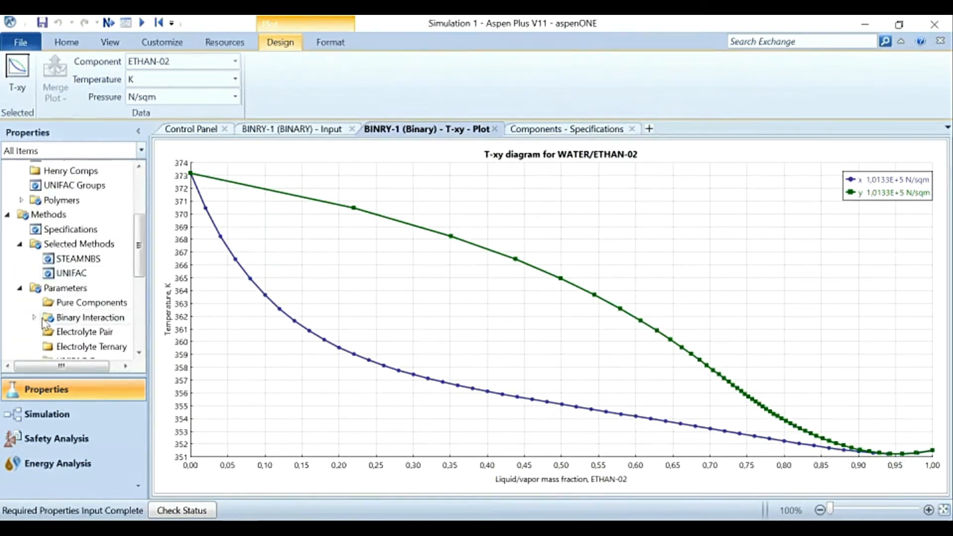
scroll(44, 323, down, 5)
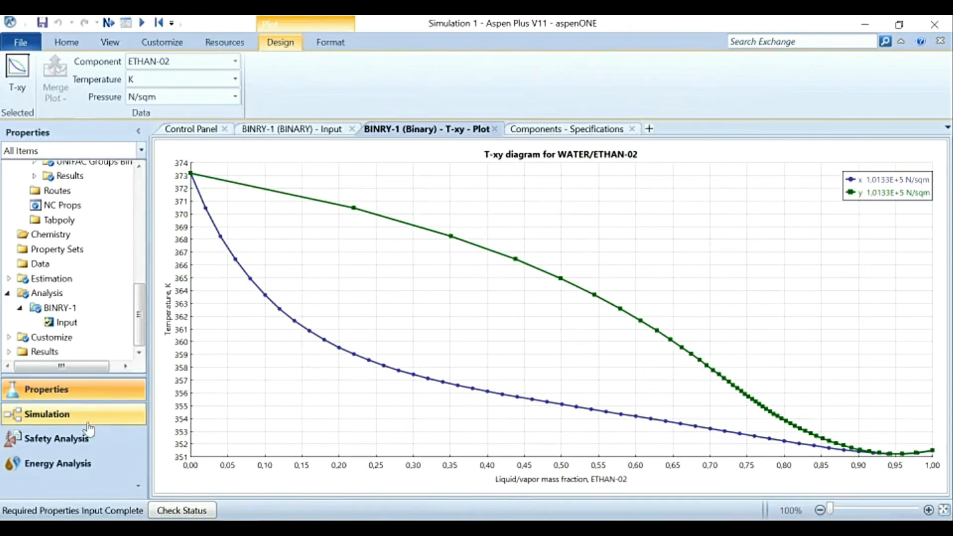
scroll(68, 251, up, 10)
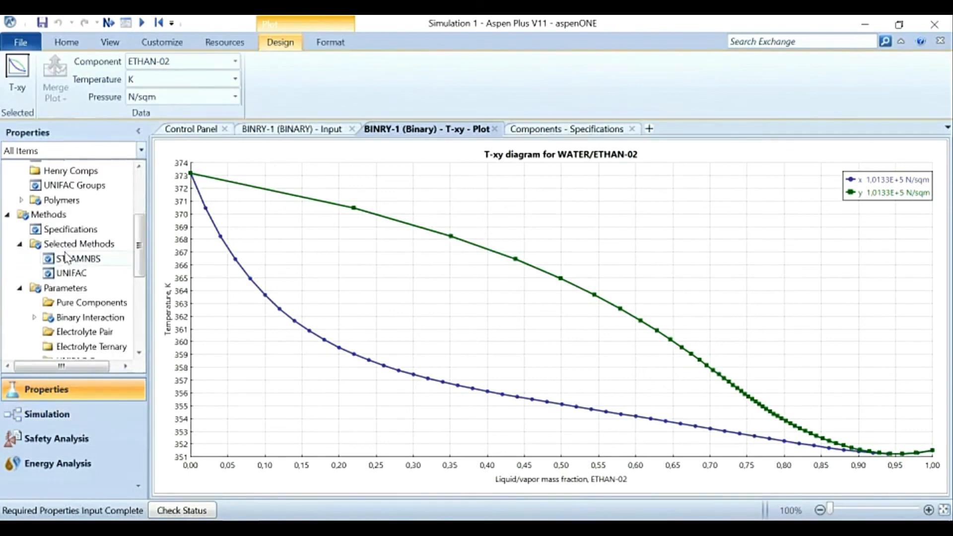
scroll(48, 276, up, 1)
scroll(48, 275, down, 3)
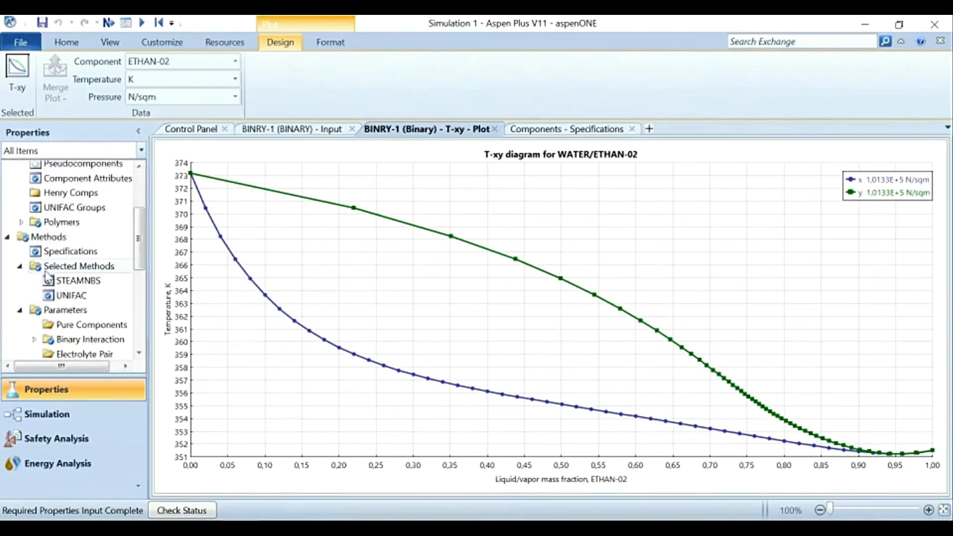
scroll(48, 276, down, 5)
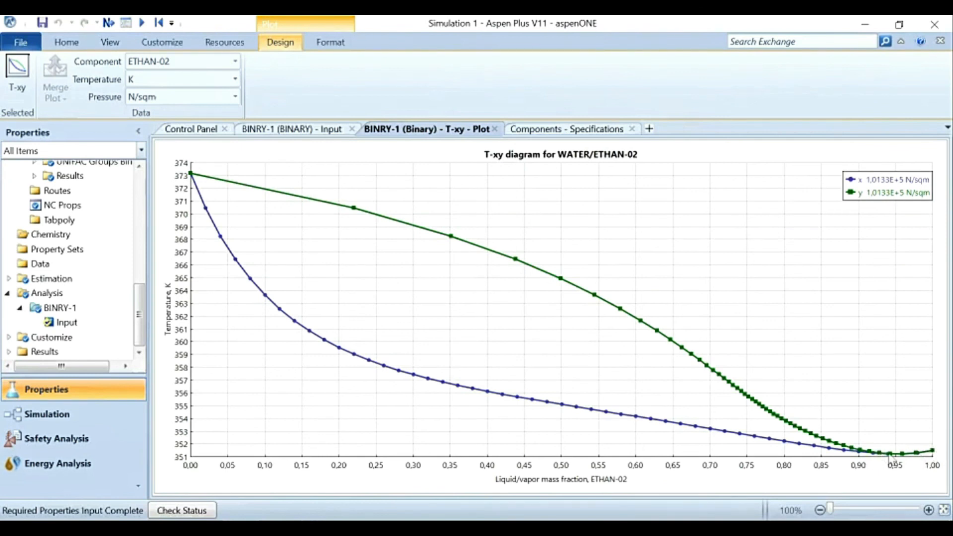
mouse_move(876, 460)
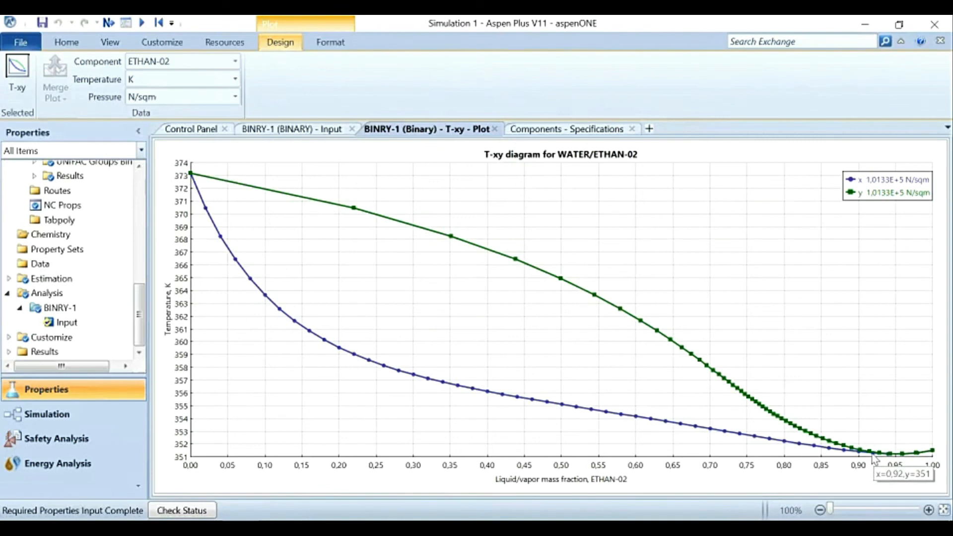